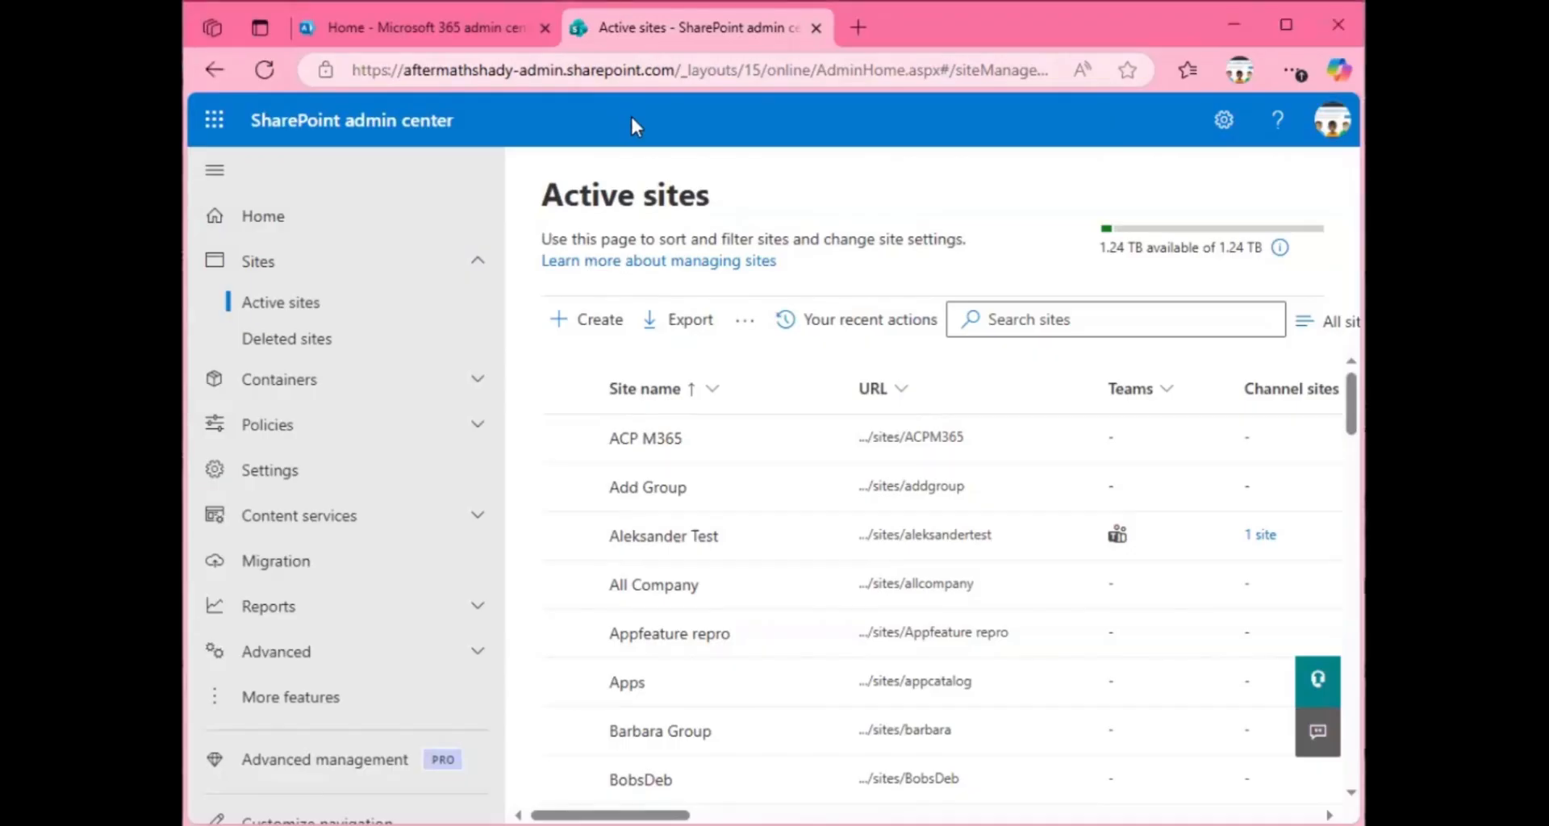
Step: Start creating a new site from the active sites list and choose the Team site type
key("super+Up")
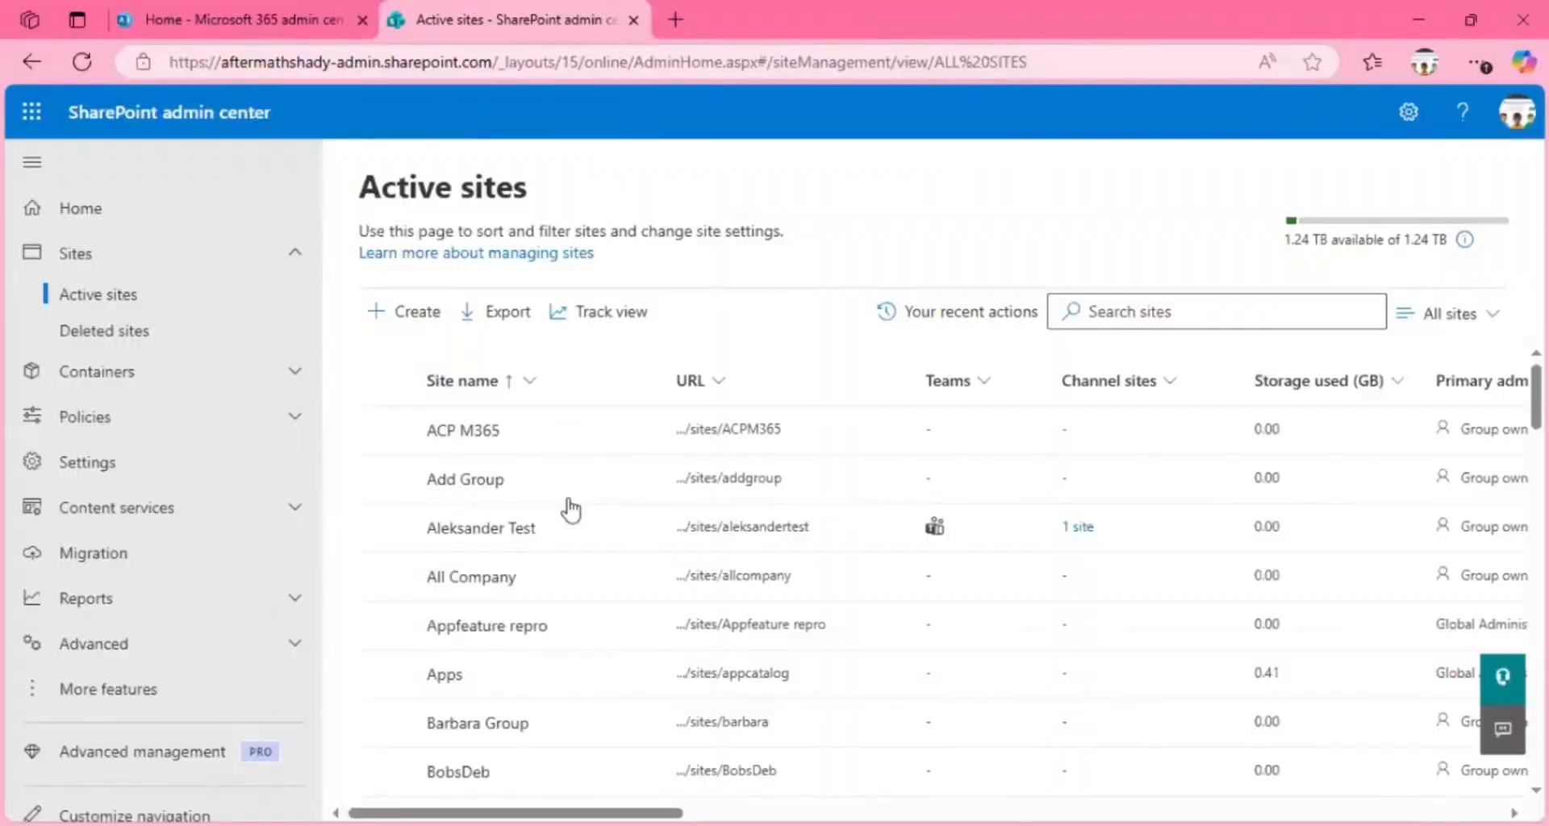
left_click(408, 311)
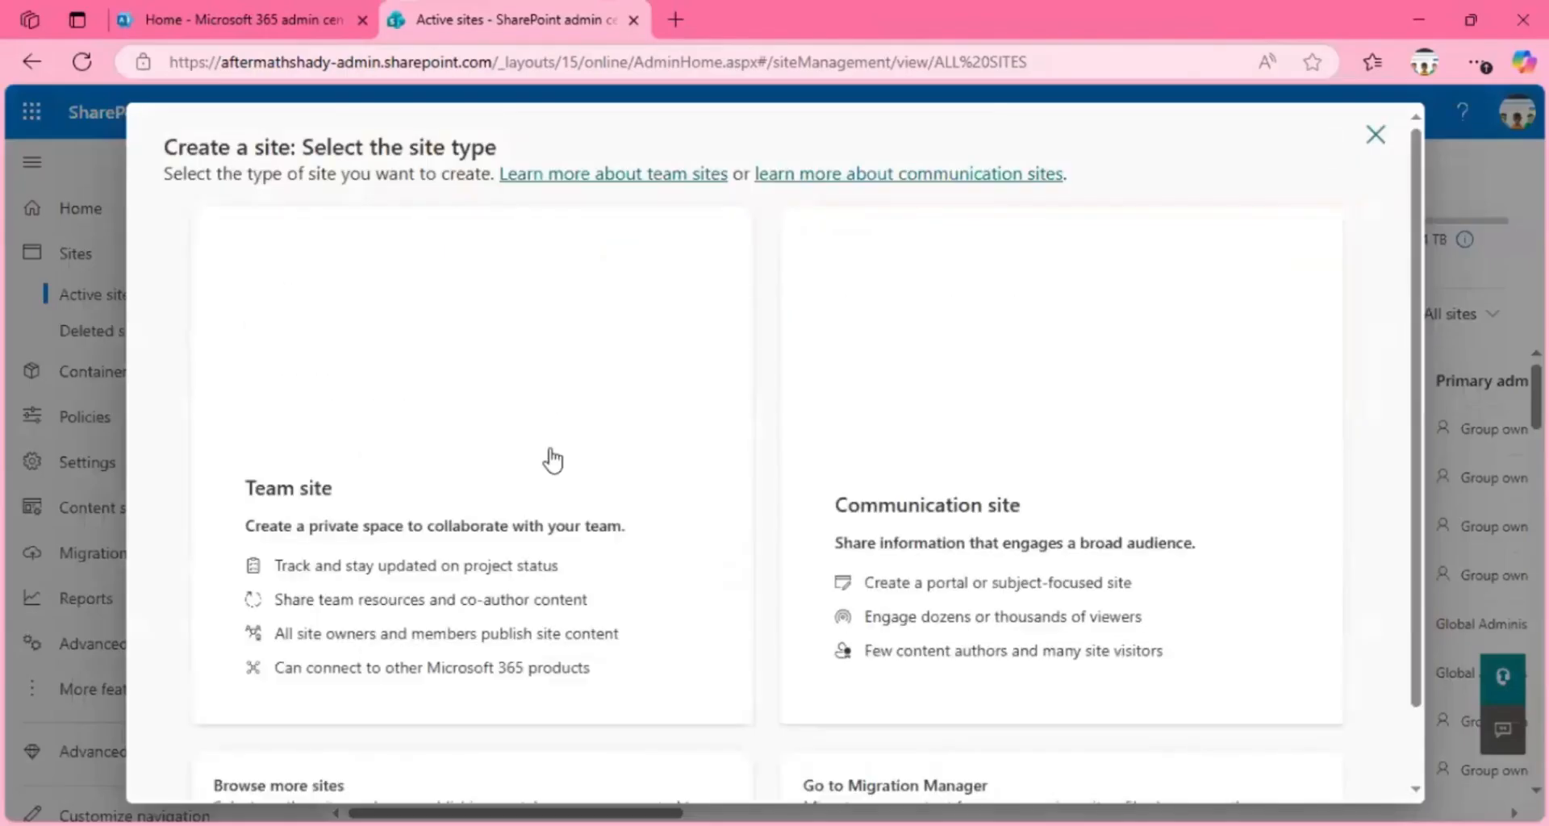
scroll(1412, 339, "down", 2)
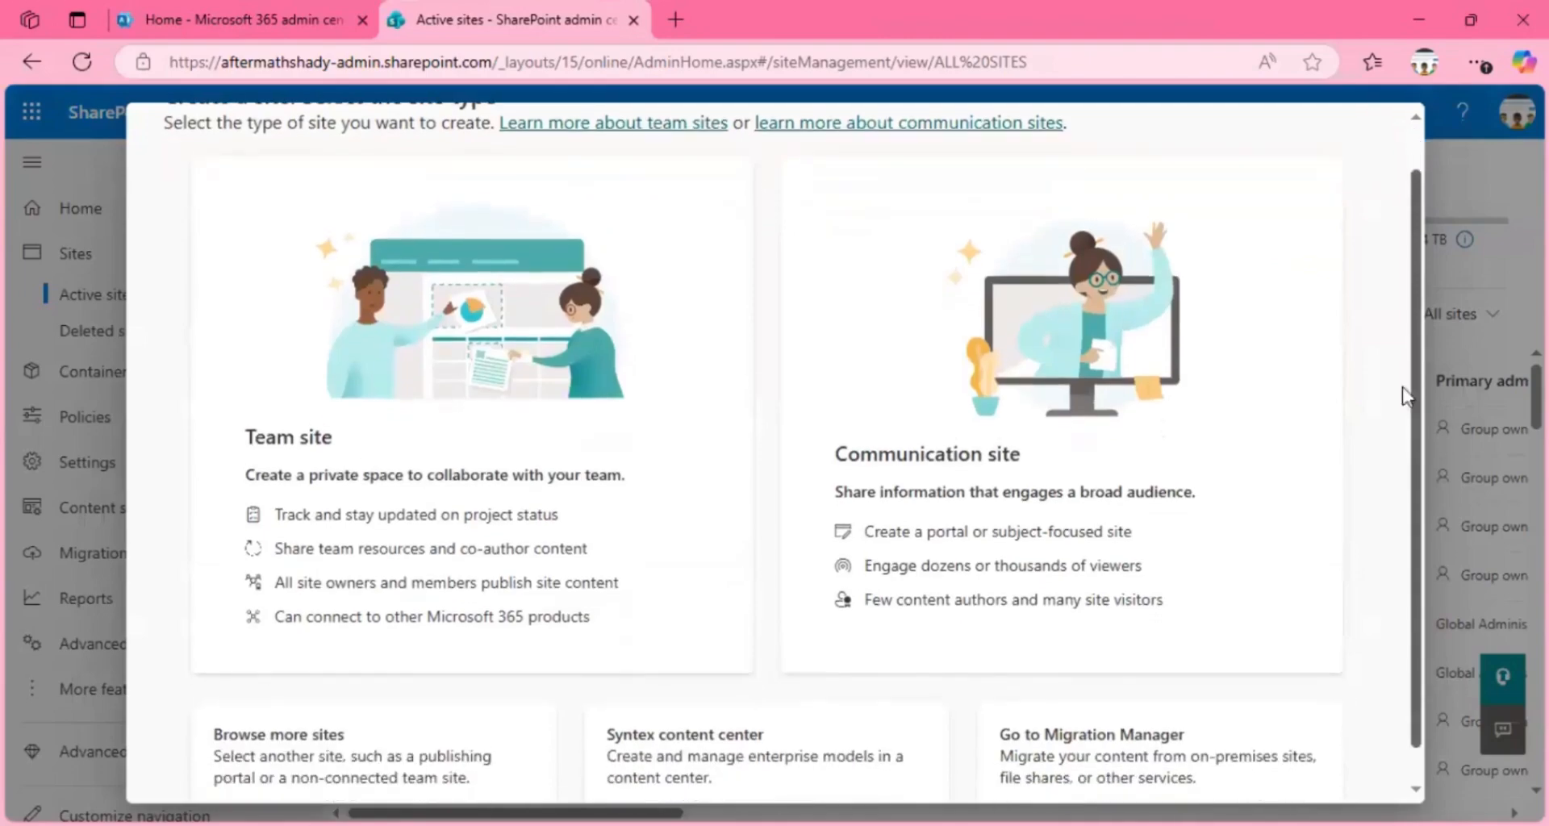
scroll(1411, 323, "up", 2)
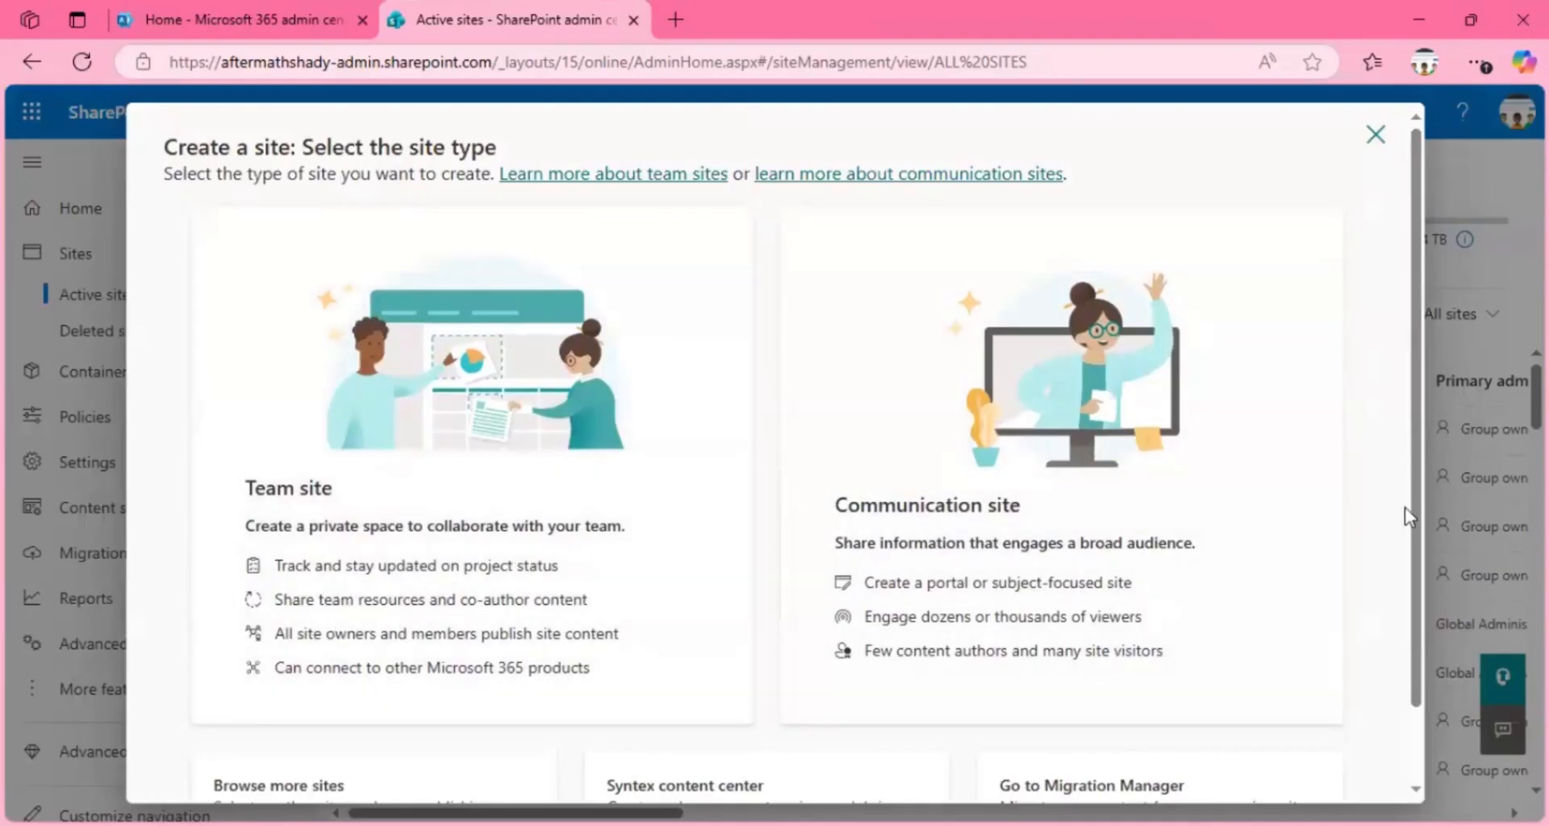
scroll(1407, 556, "down", 2)
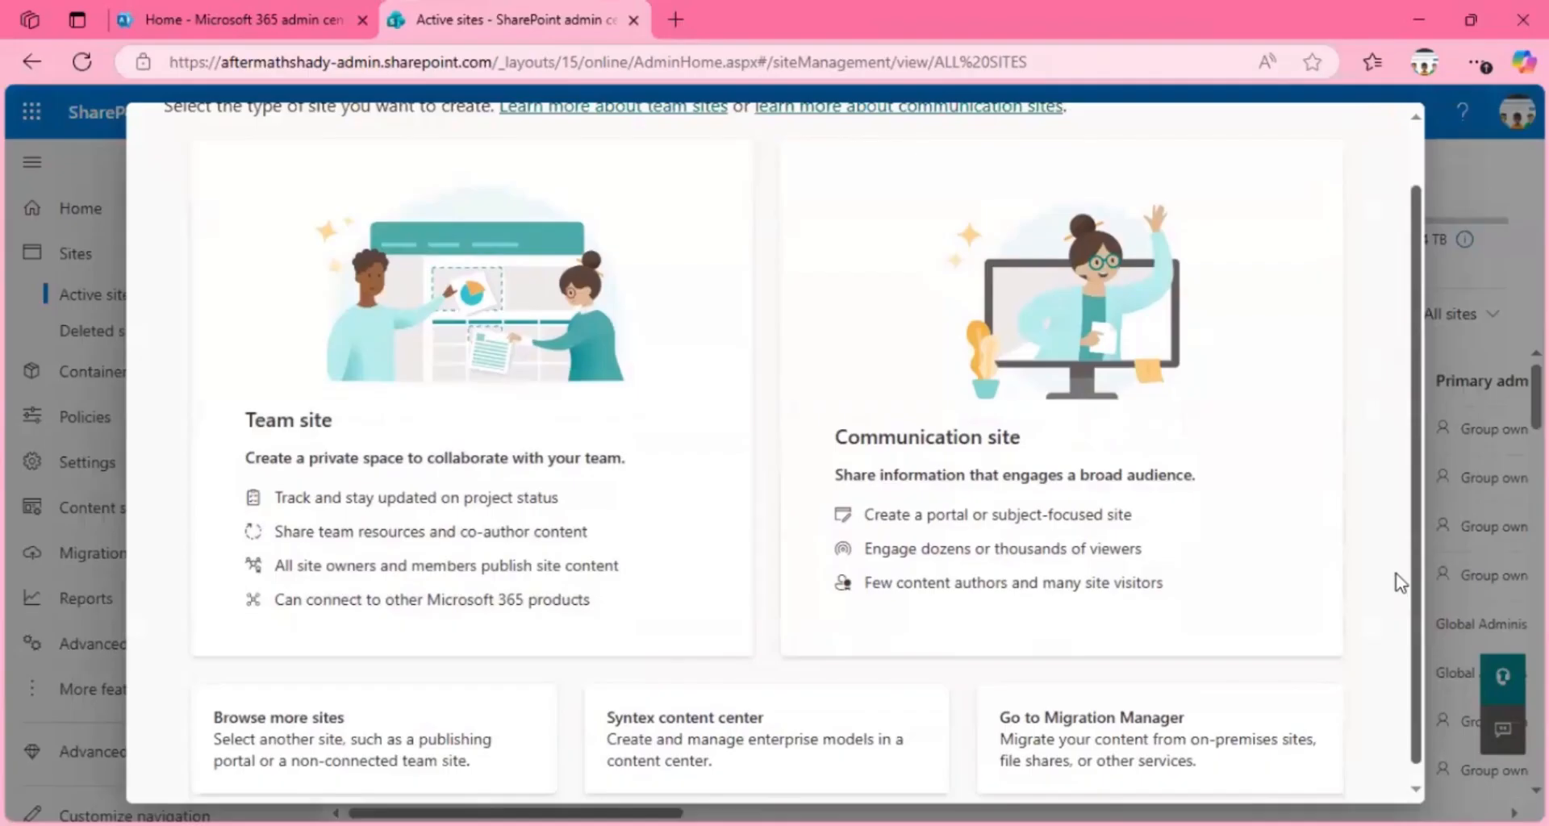
scroll(1400, 582, "up", 1)
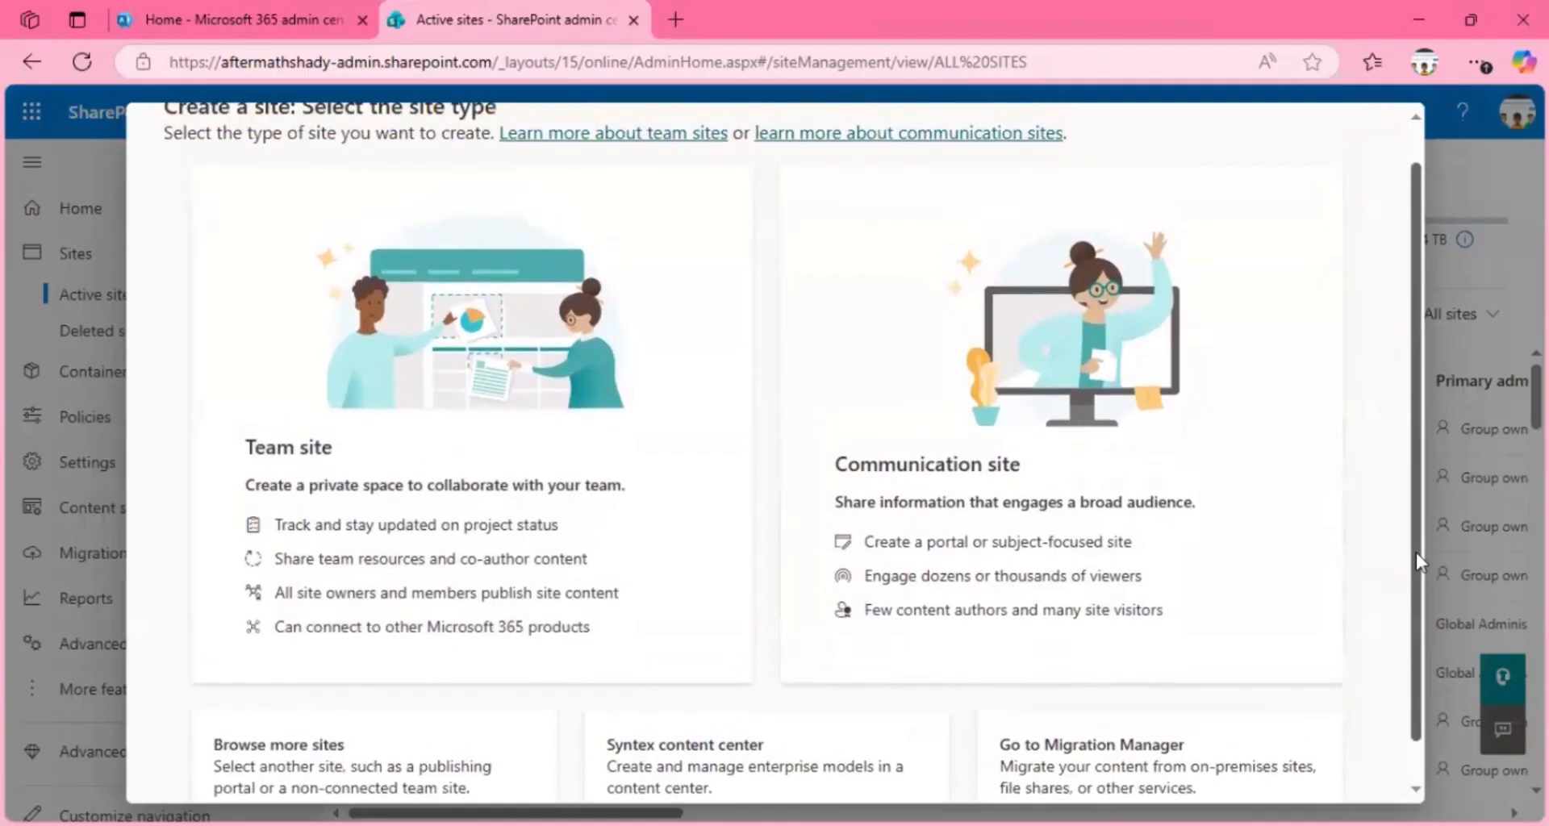
scroll(1416, 565, "down", 1)
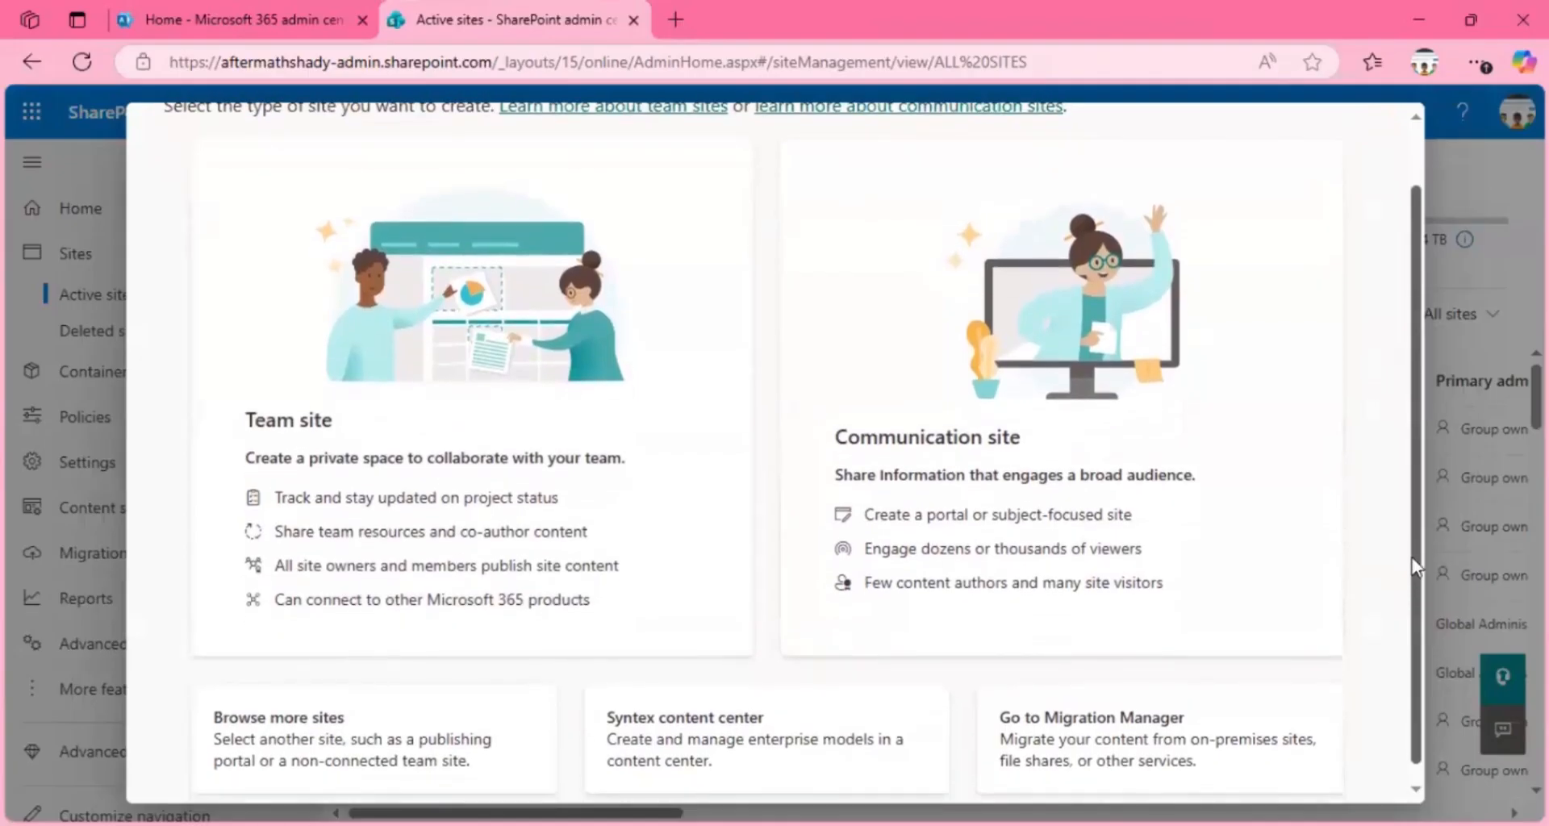
scroll(1411, 574, "down", 1)
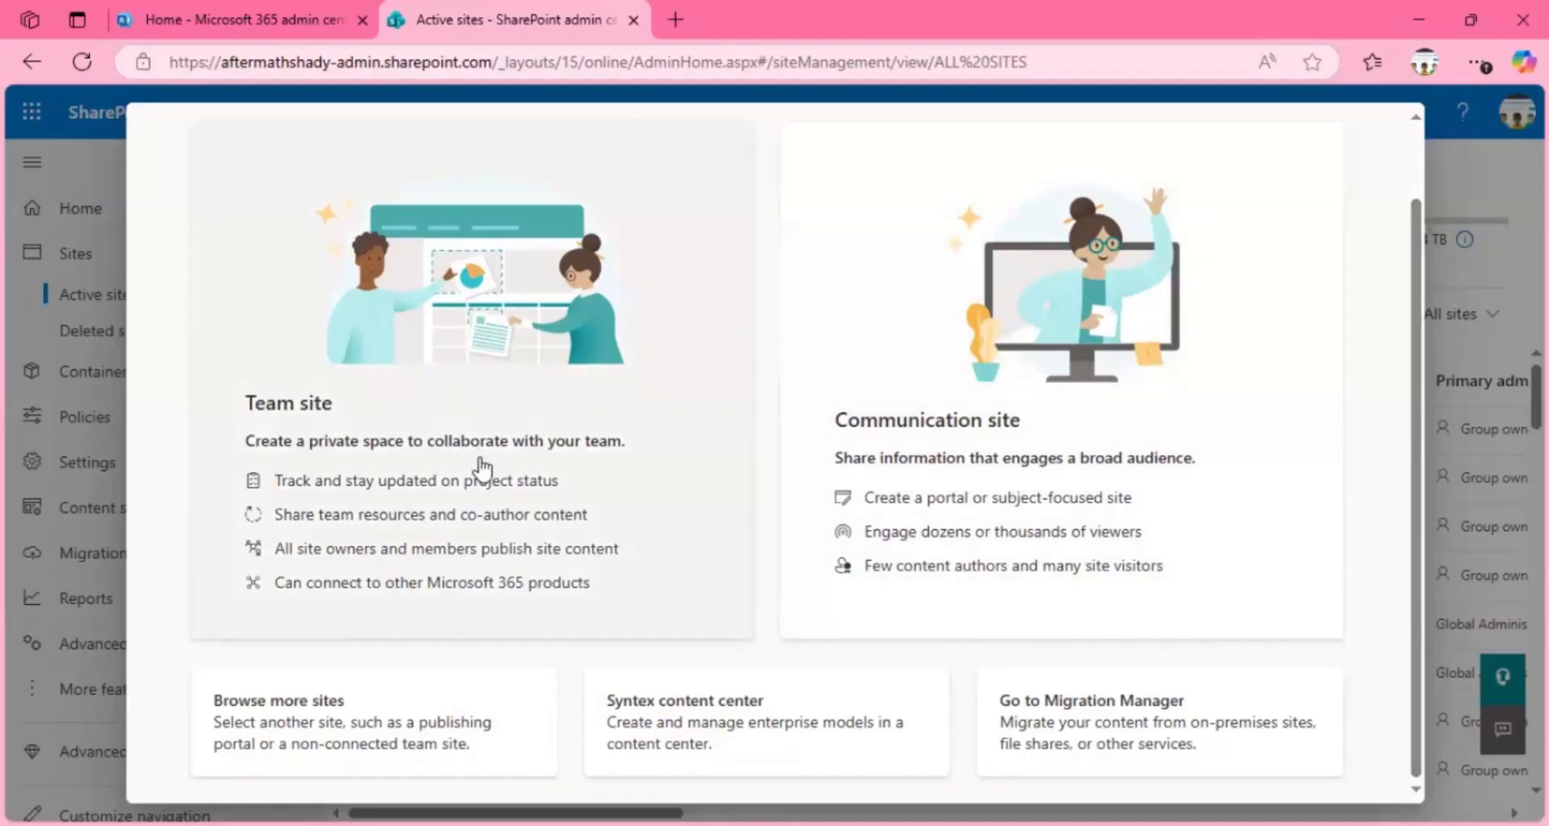
left_click(430, 471)
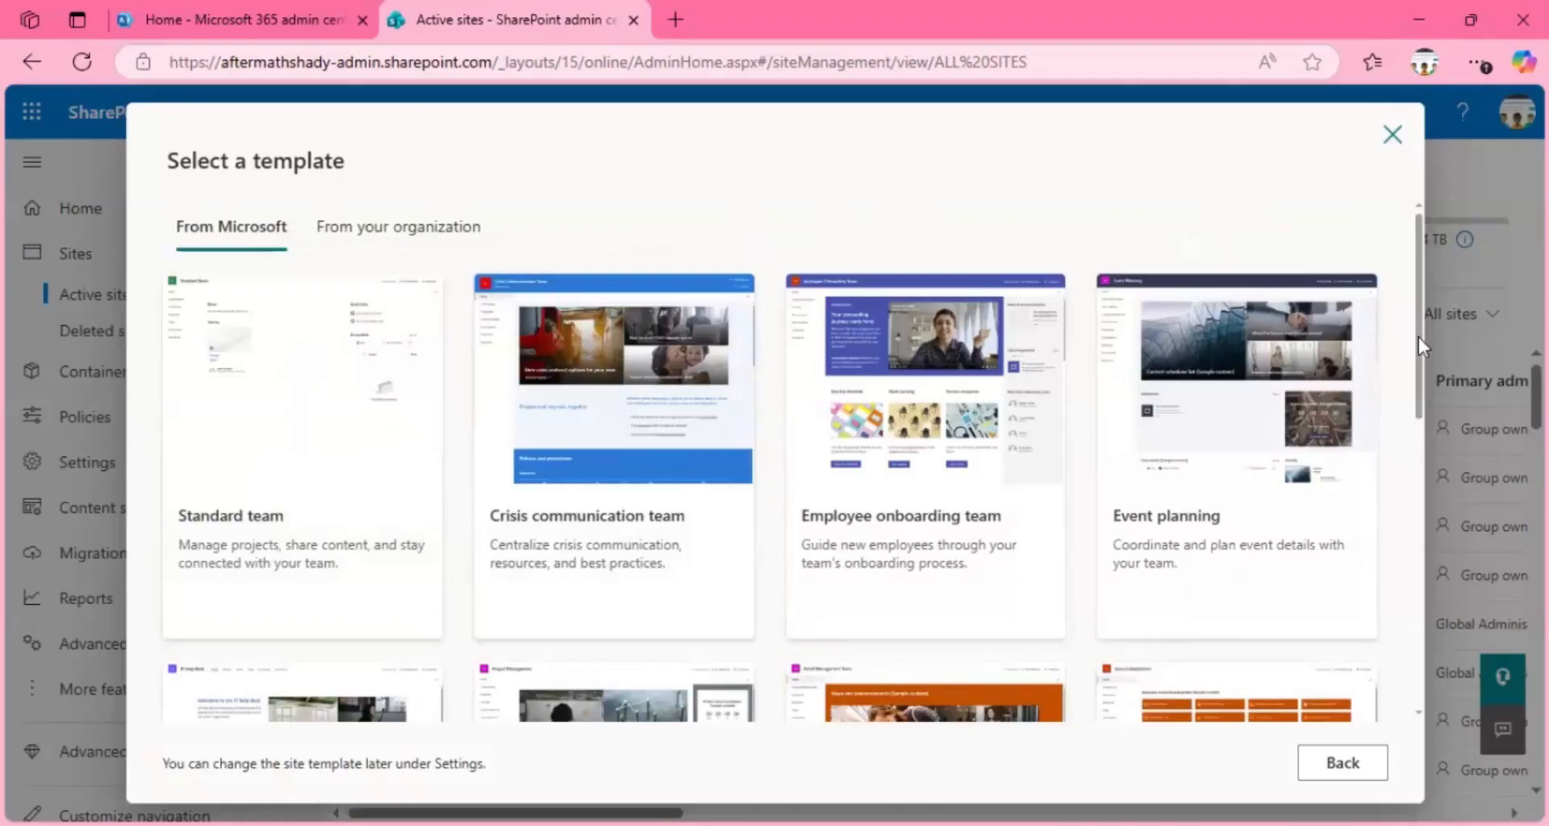
Step: Examine the Microsoft templates available for the team site
scroll(1401, 452, "down", 3)
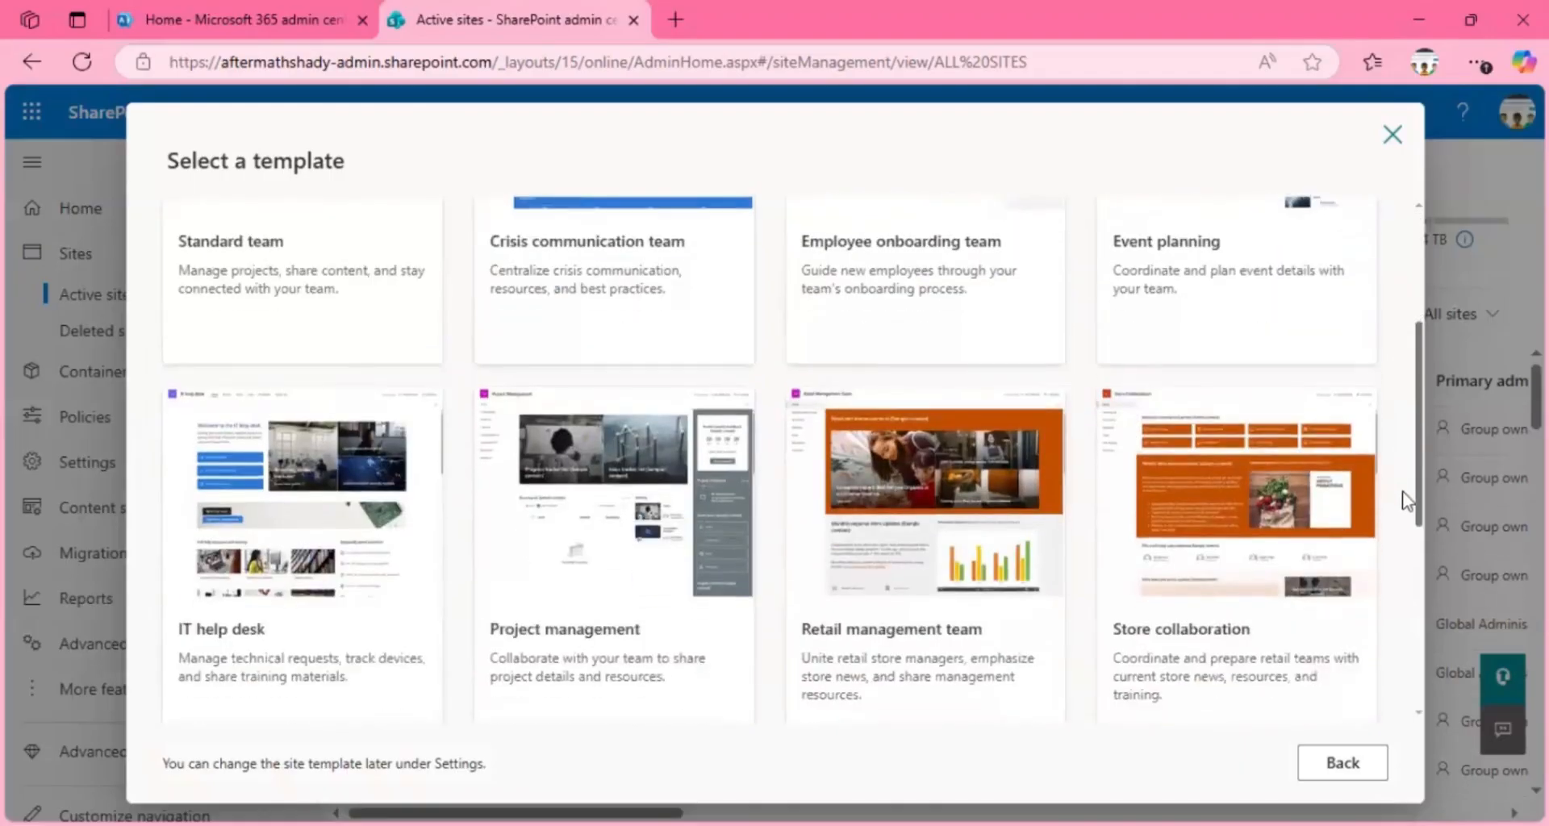
scroll(1408, 500, "down", 4)
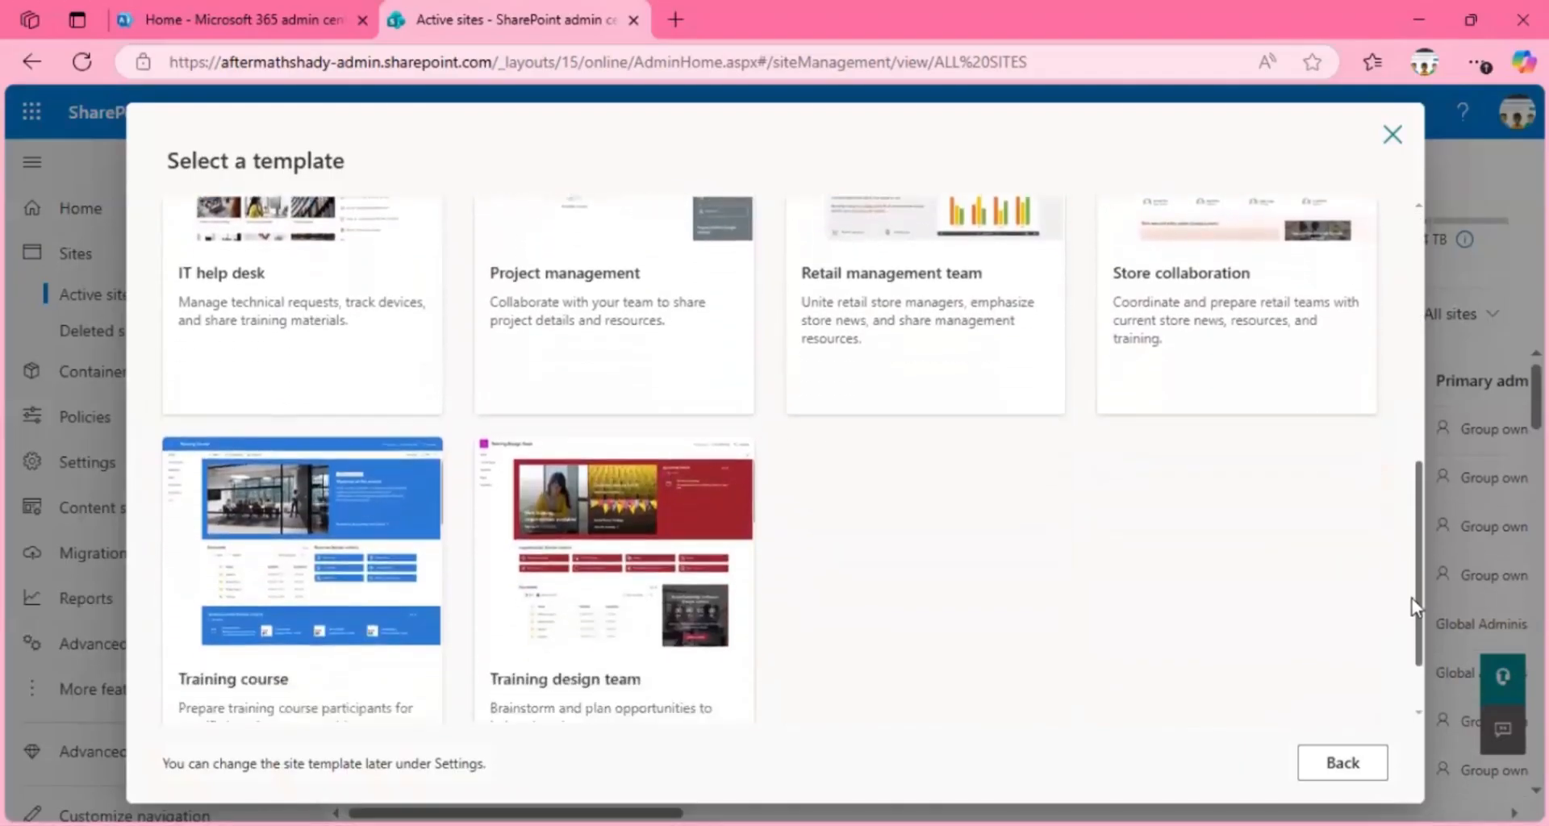
scroll(1404, 525, "up", 3)
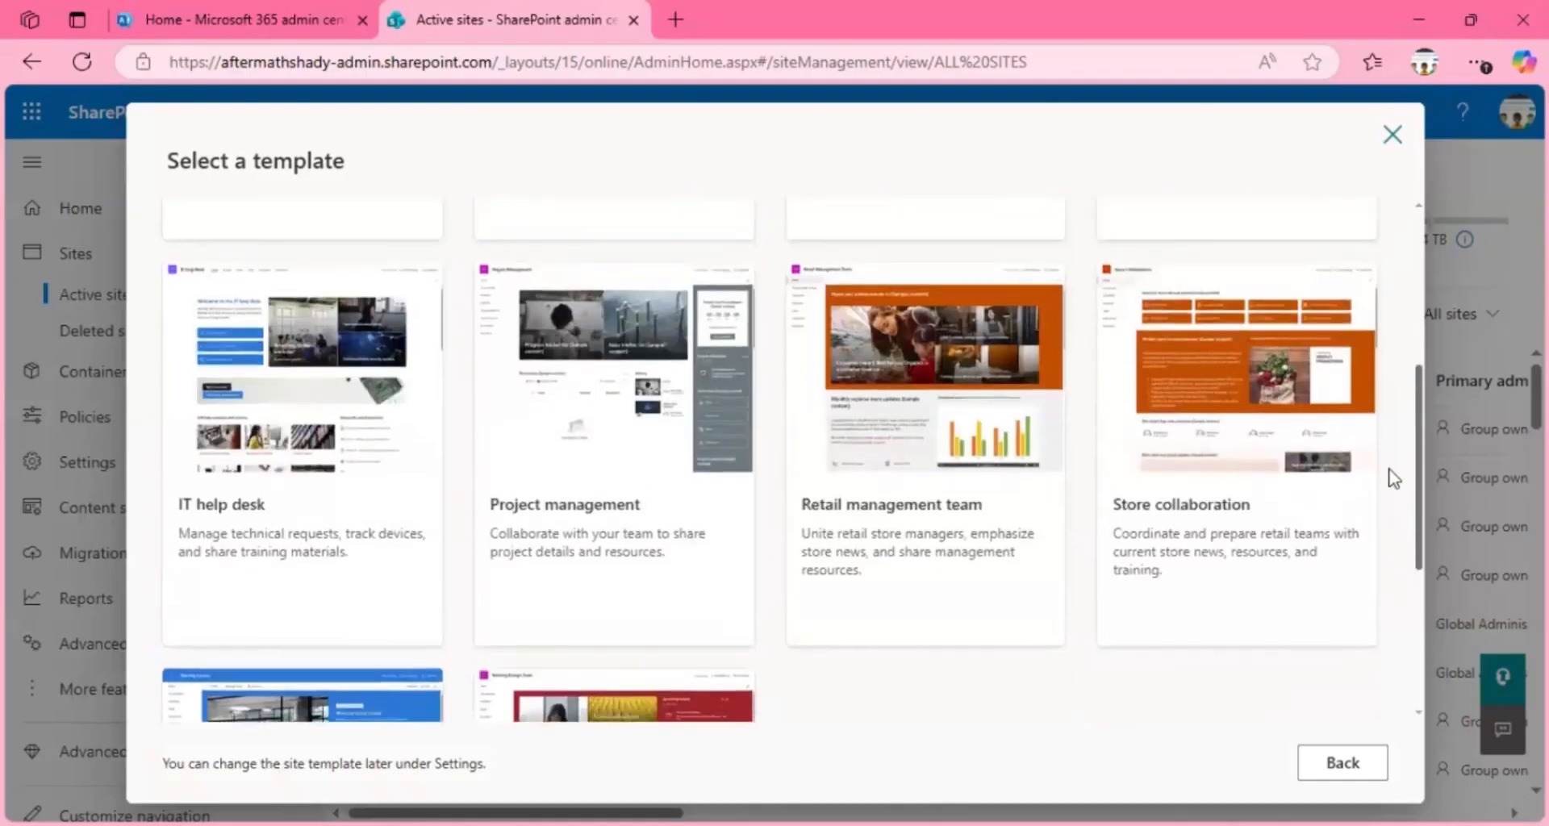
scroll(1394, 479, "up", 1)
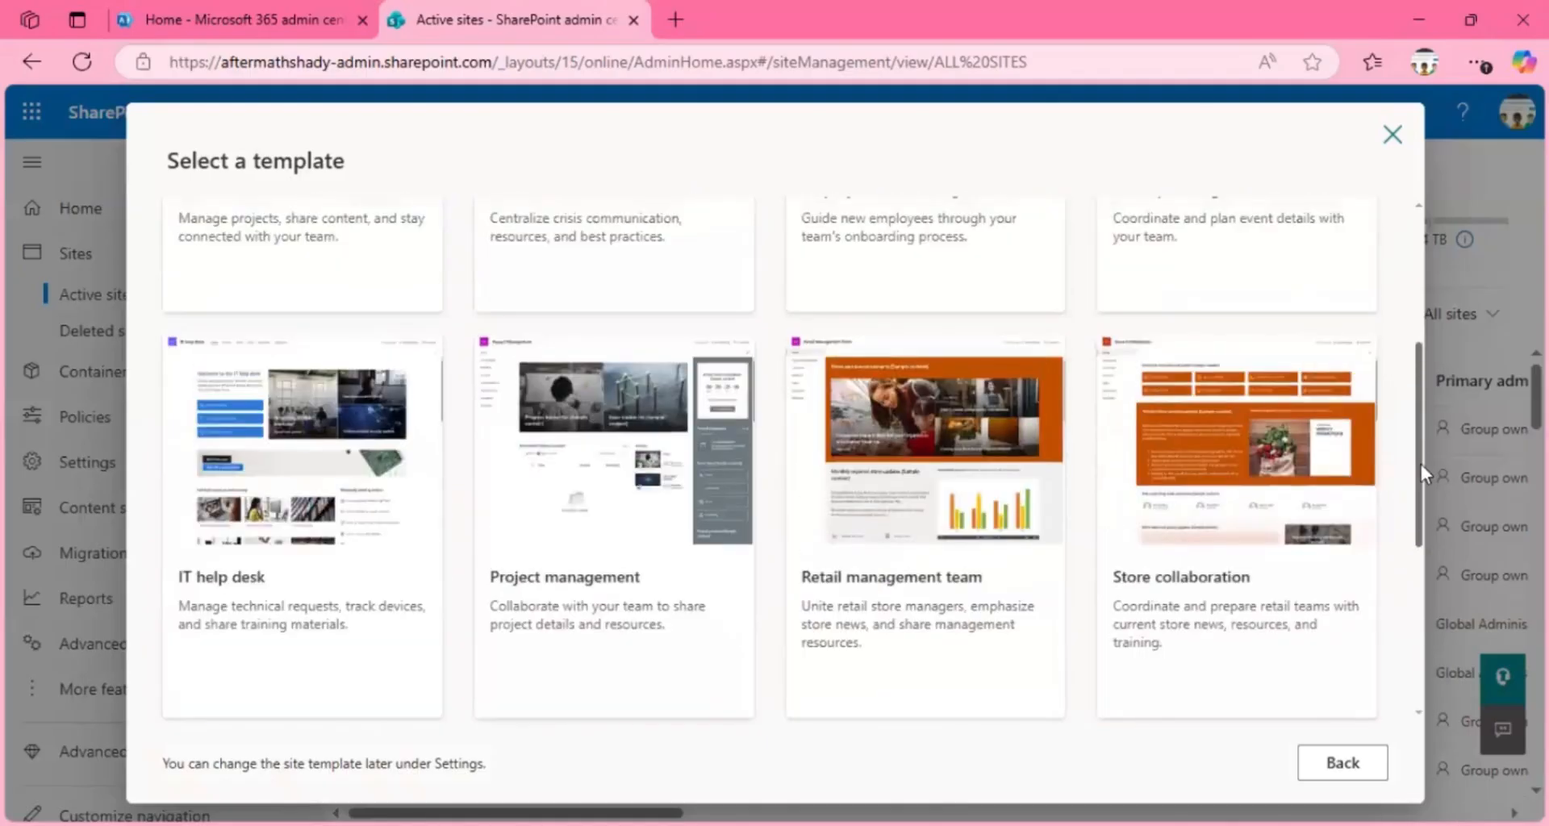
left_click_drag(1421, 463, 1413, 521)
left_click_drag(1413, 522, 1413, 563)
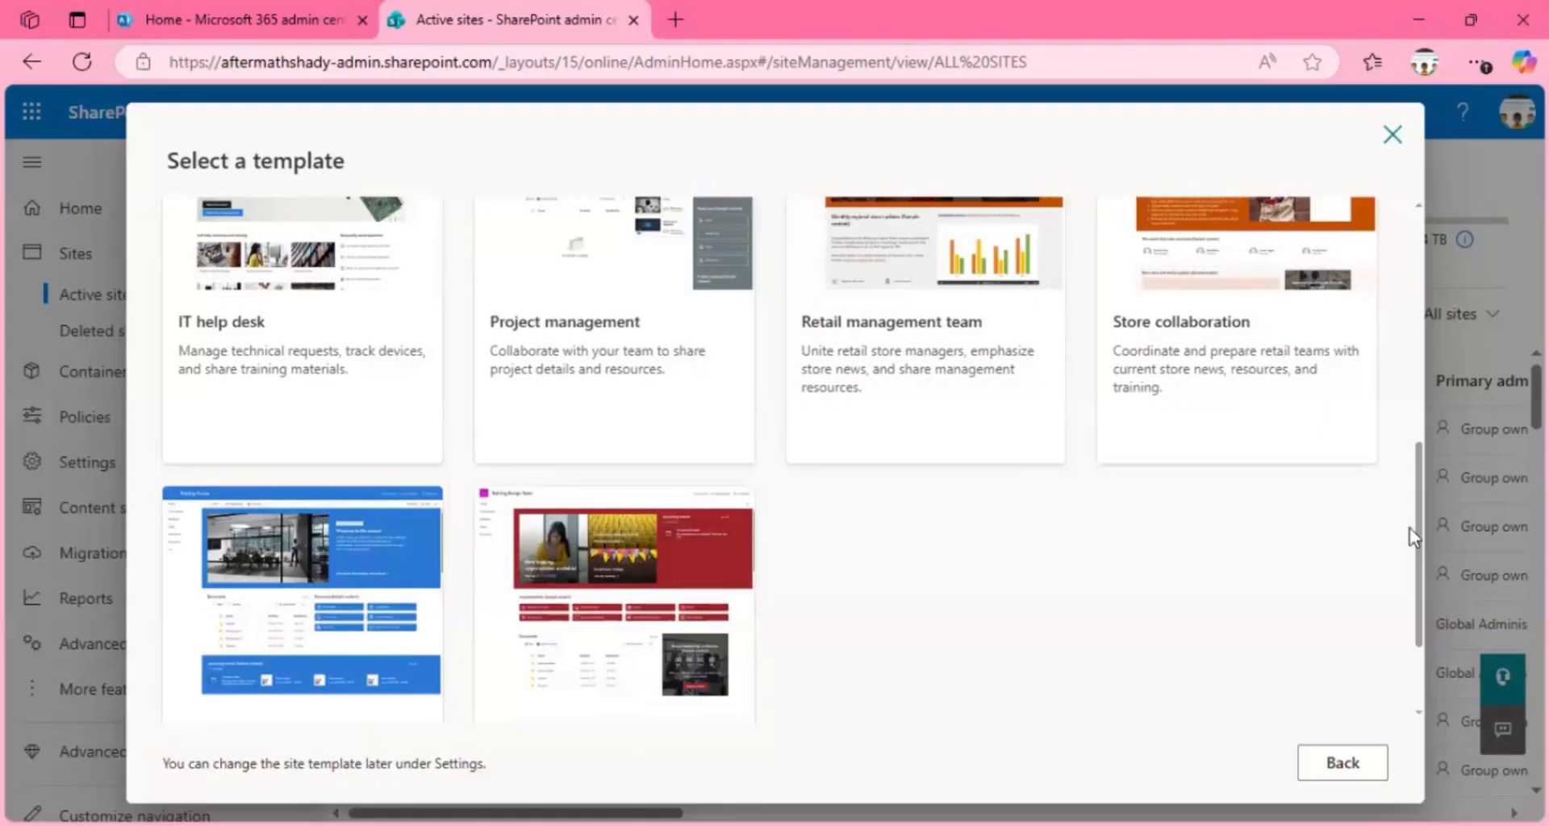
scroll(1412, 556, "down", 2)
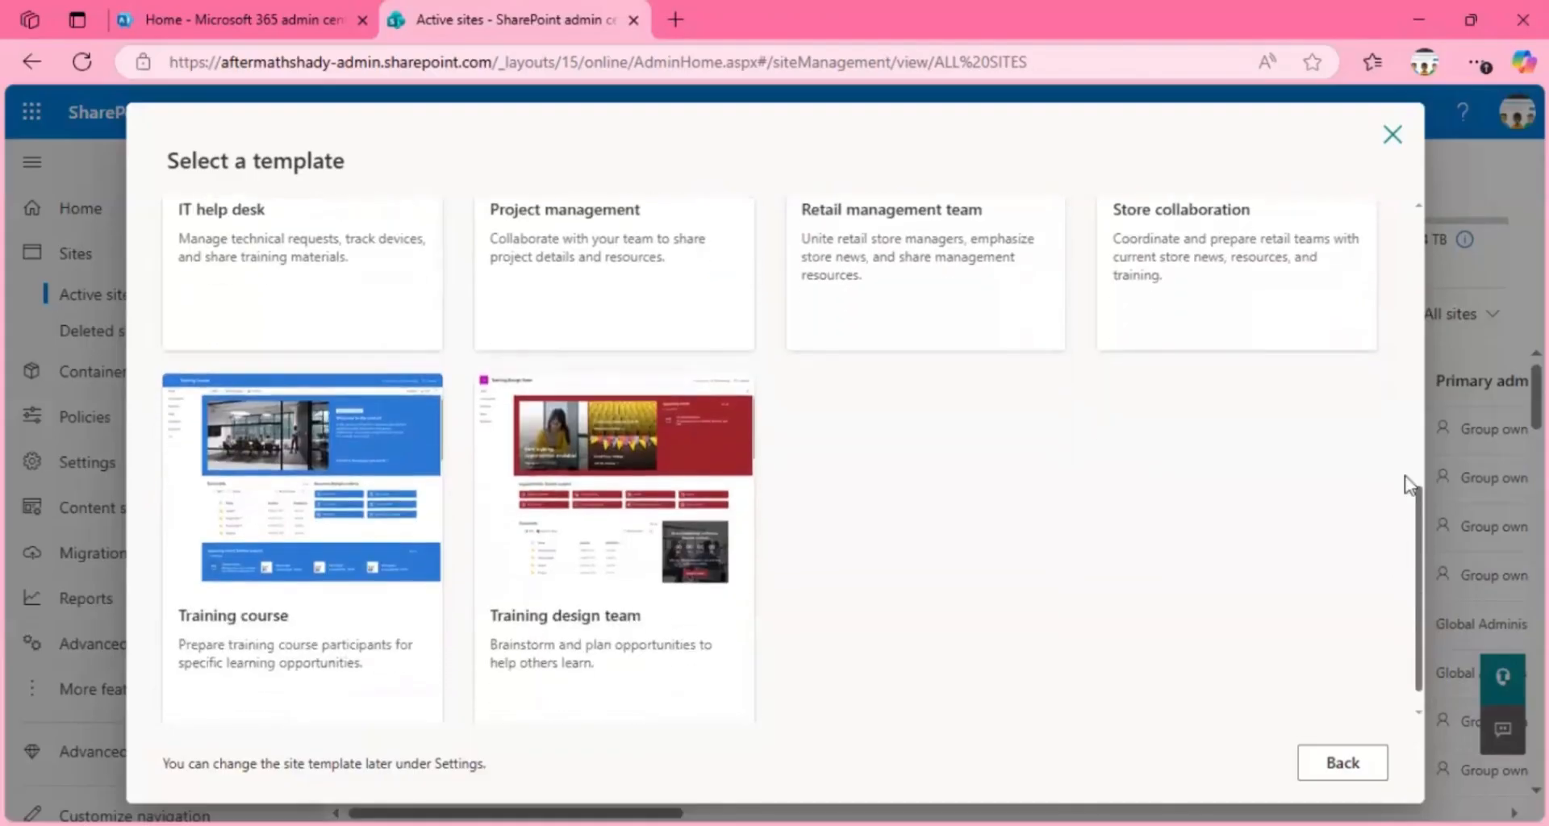
scroll(1406, 476, "up", 5)
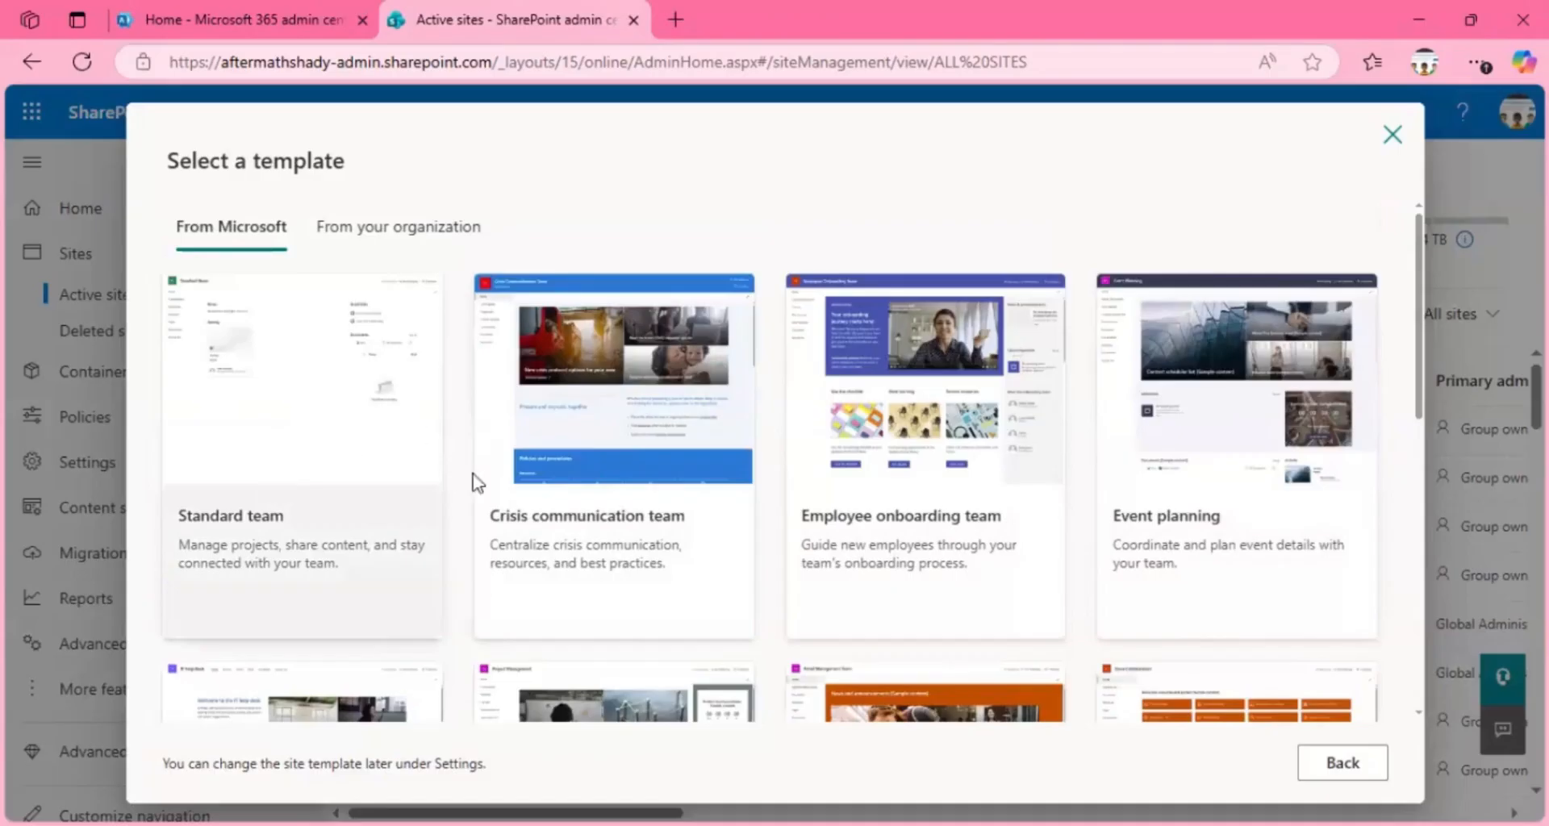
Step: Preview the Crisis communication team template, review its capabilities and included content, and use it for the site
left_click(569, 488)
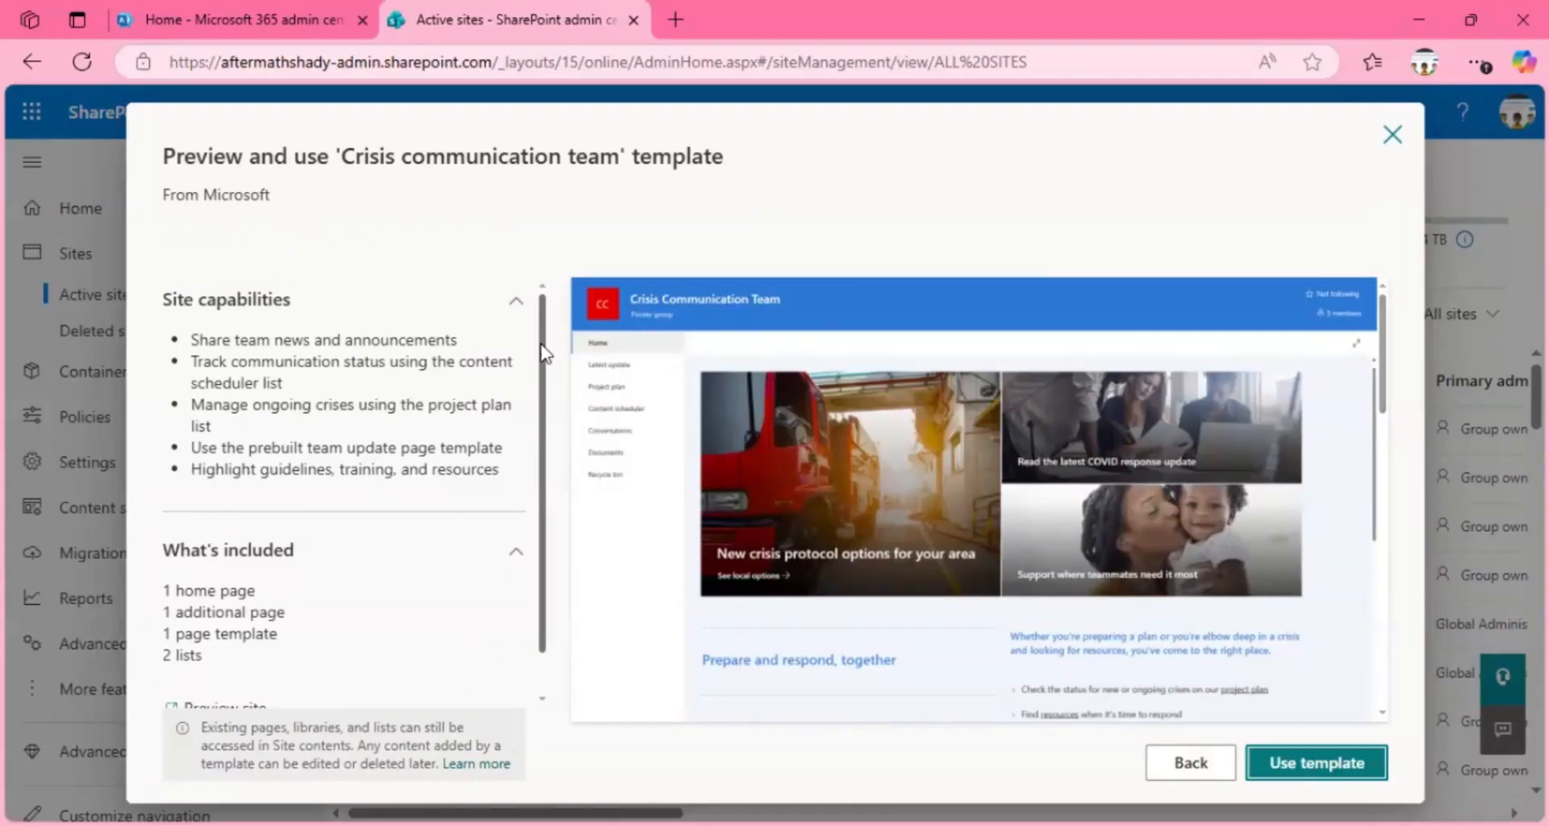
scroll(542, 355, "down", 1)
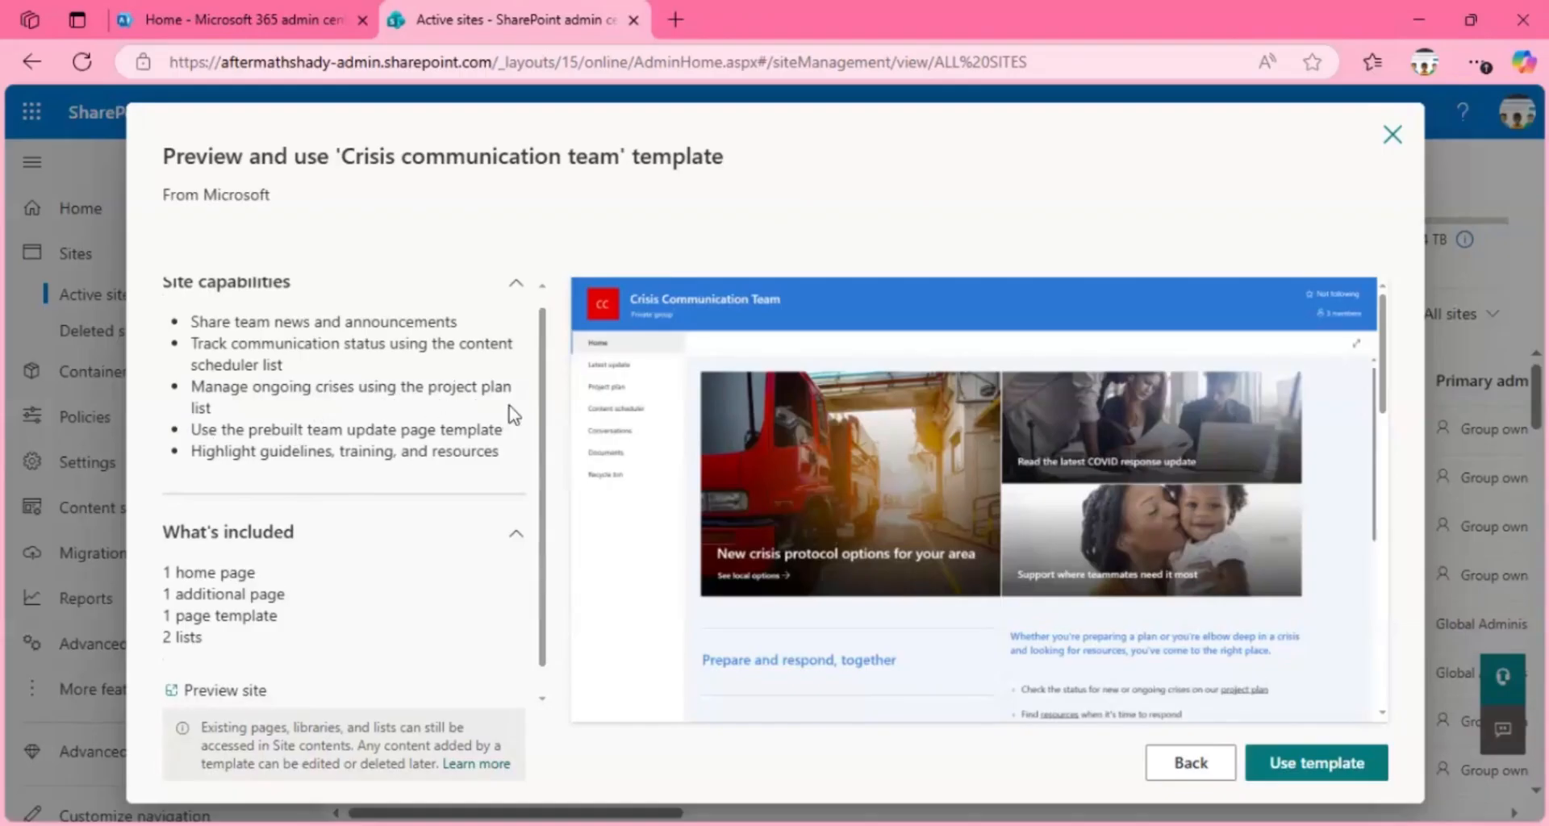
left_click_drag(537, 419, 384, 442)
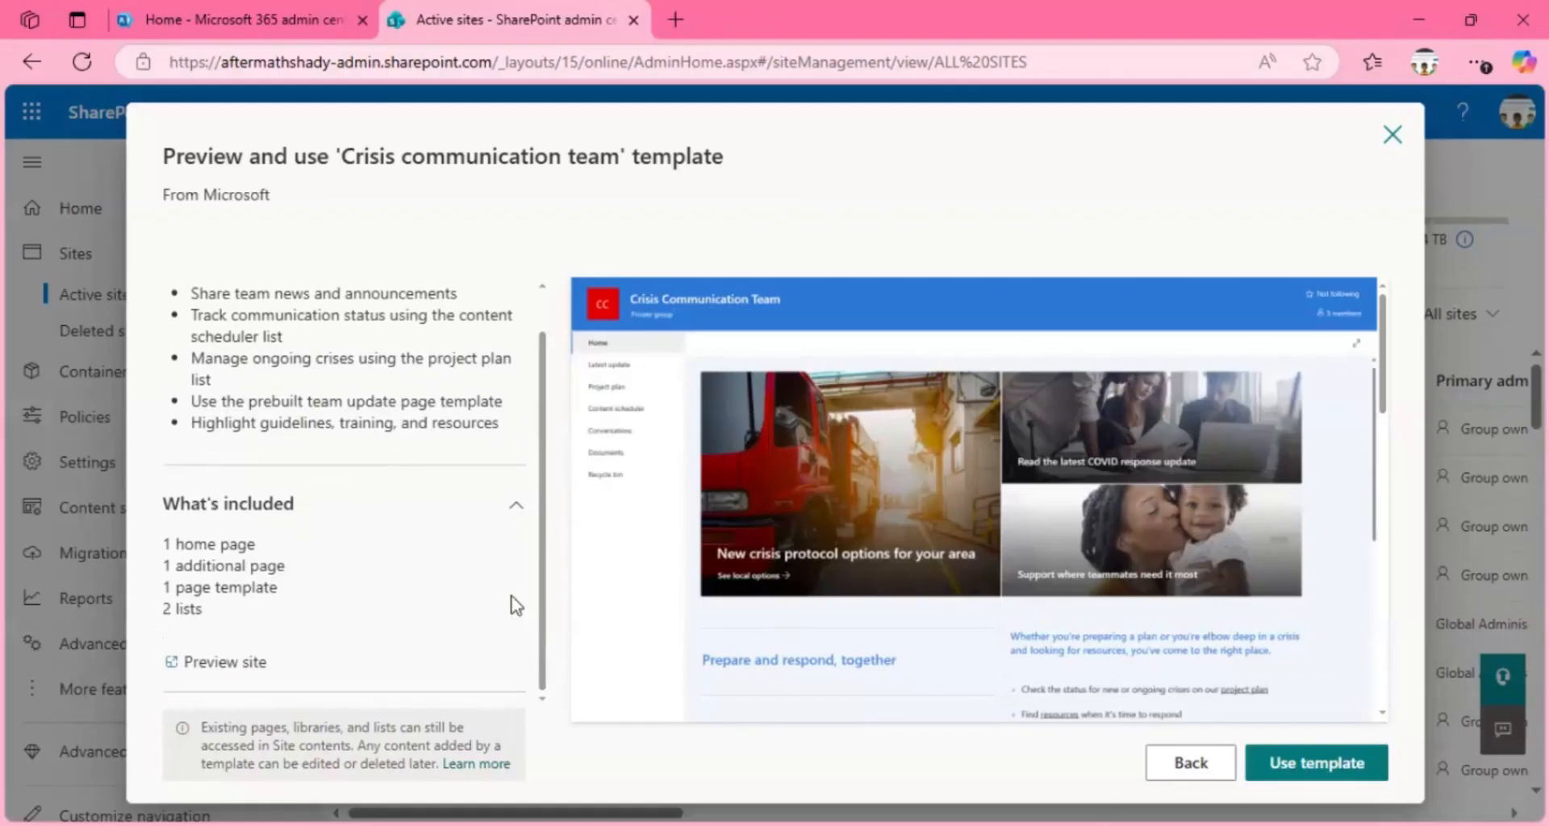
left_click(1327, 773)
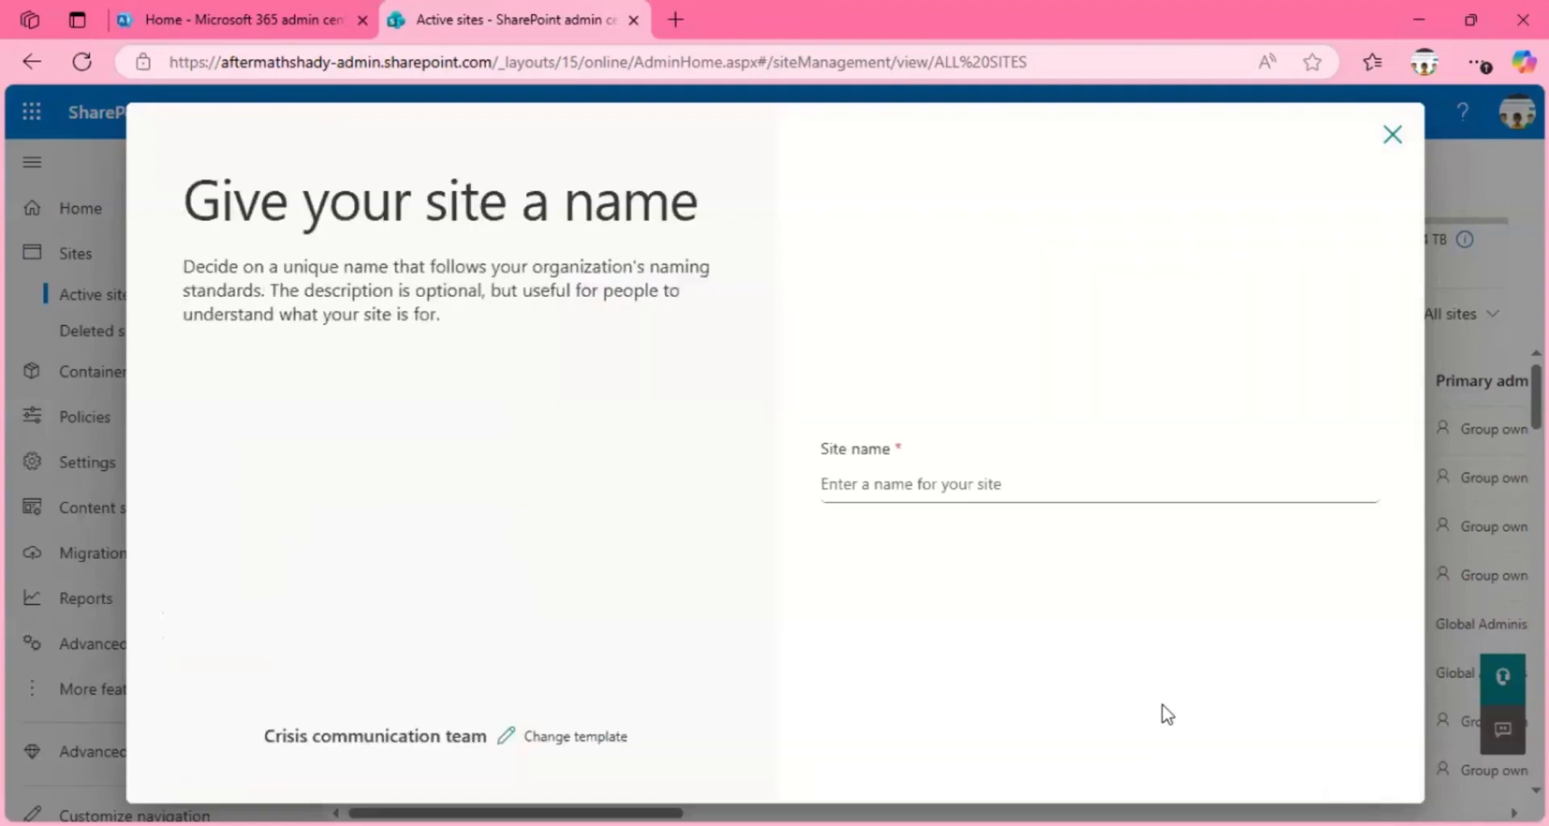
Step: Name the new site "Crisis Management"
left_click(856, 483)
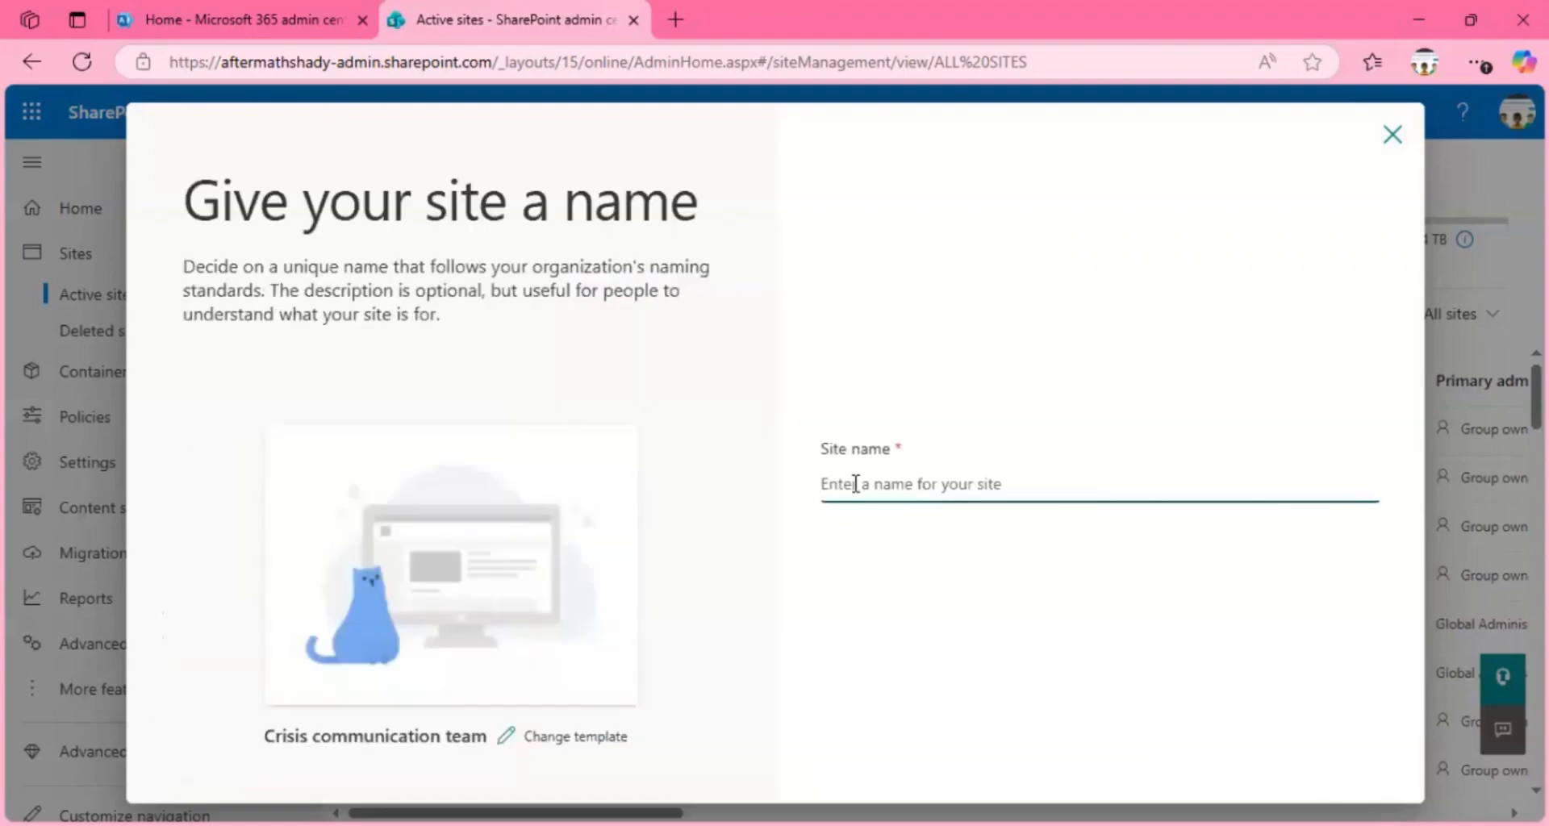
type("Cr")
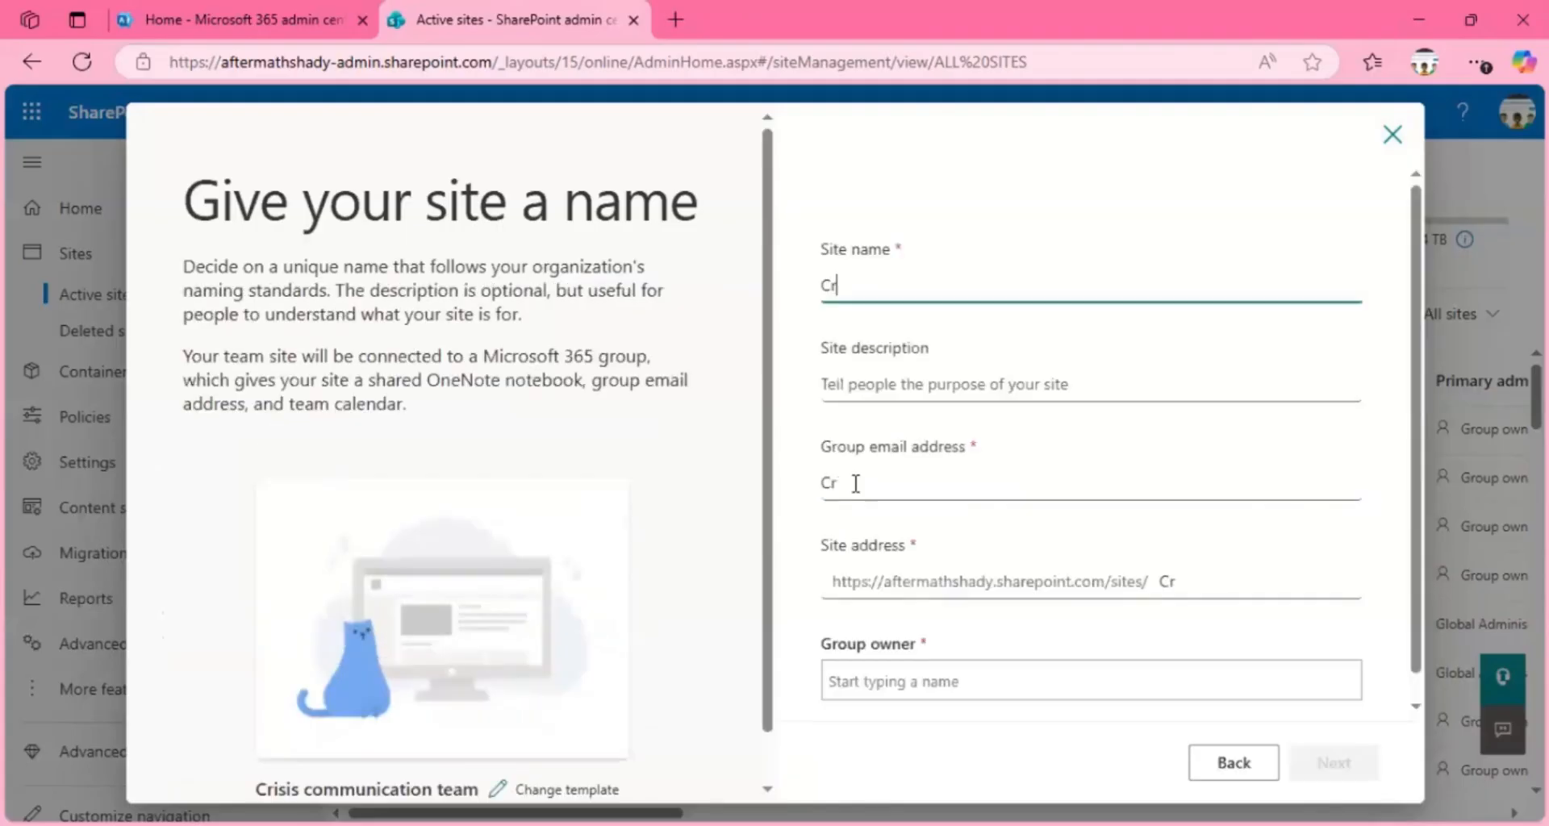
type("isis Managem")
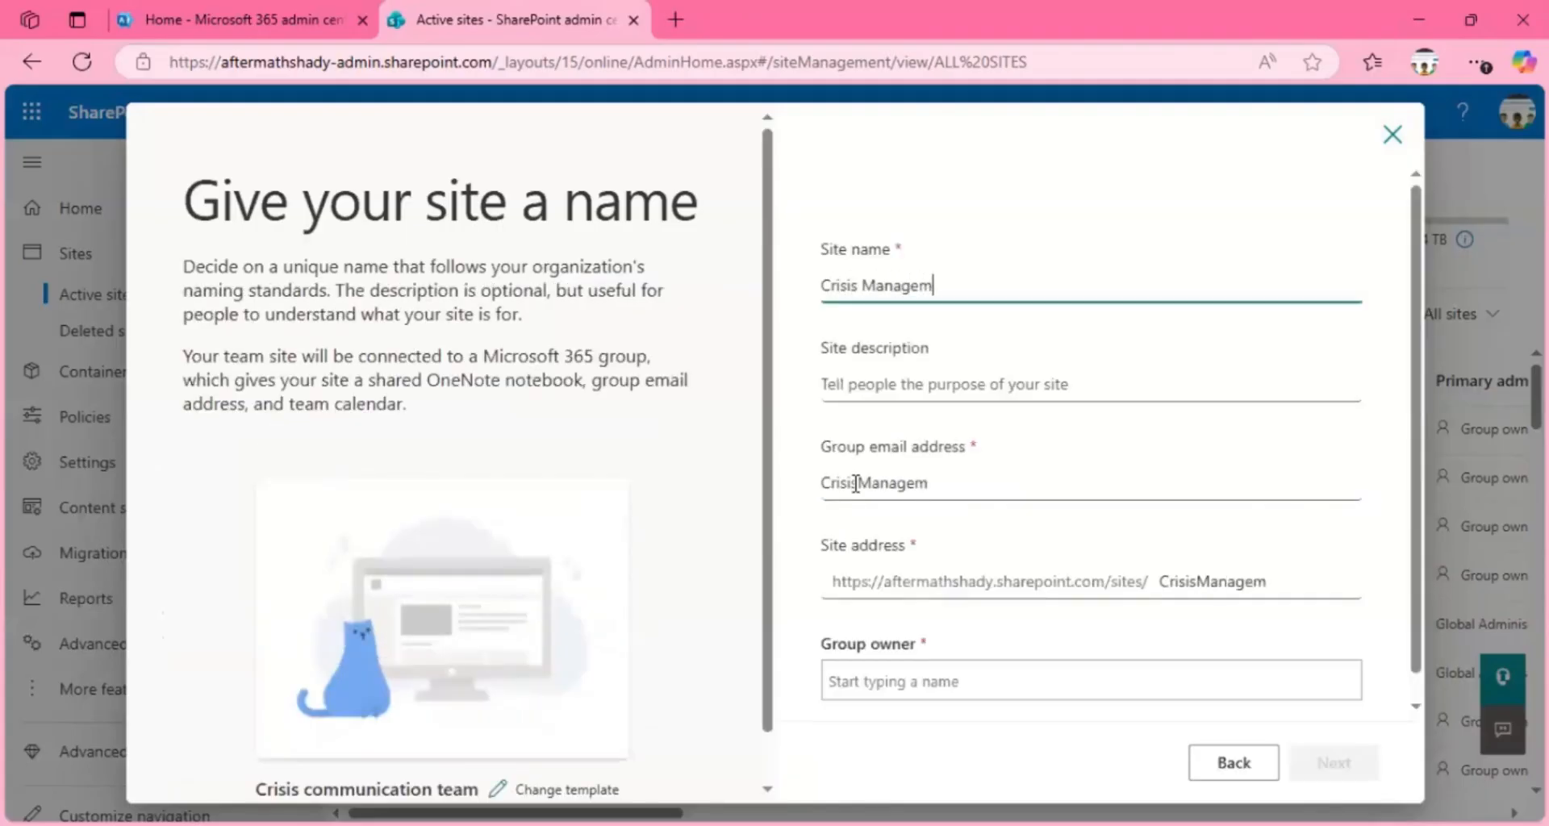
key("BackSpace")
type("ment")
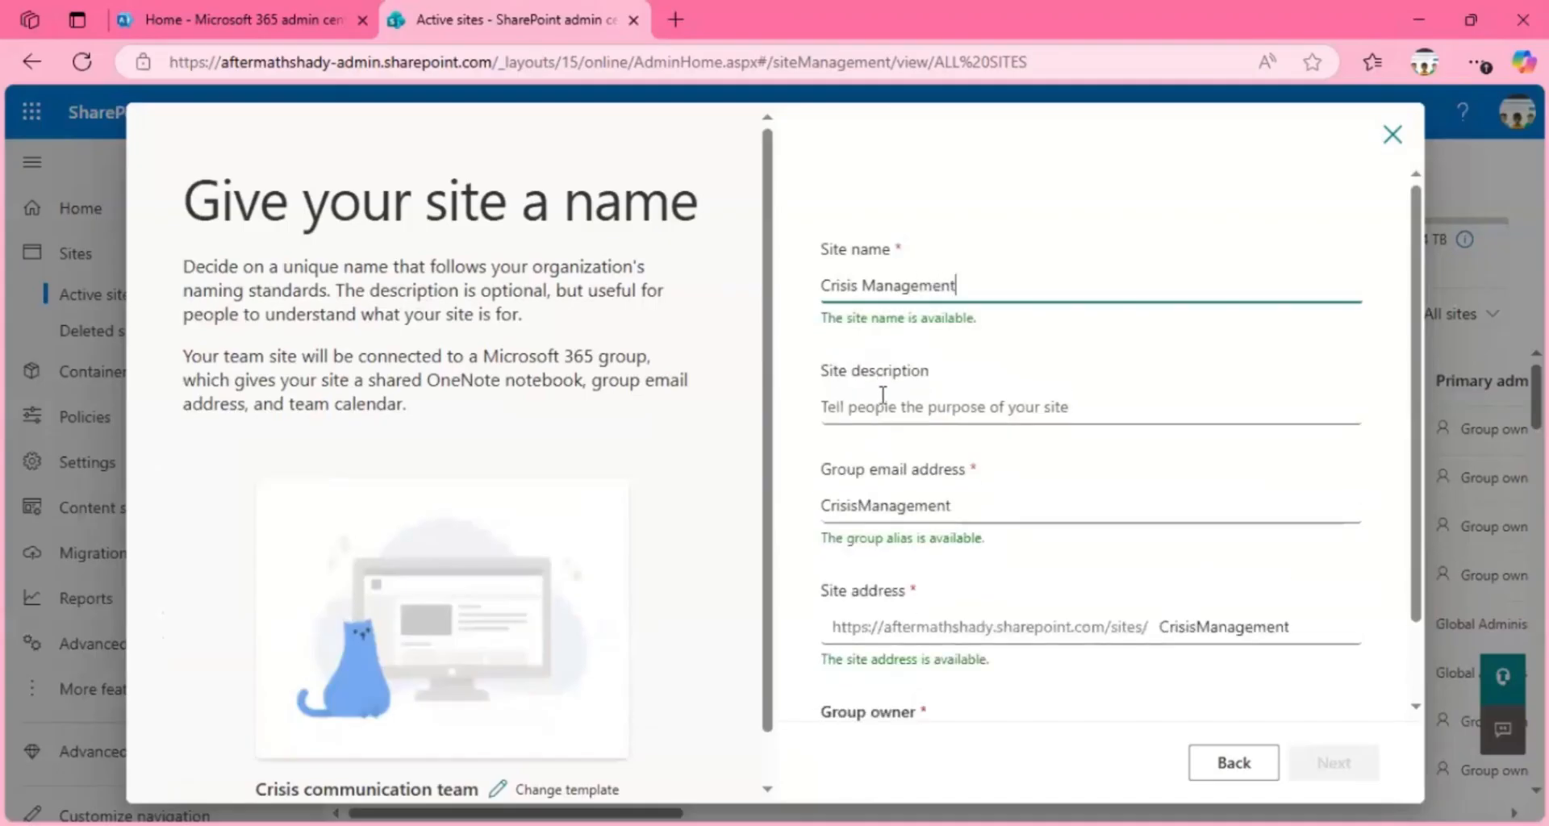
Step: Enter "To manage crisis" as the site description, checking the spelling of the text
left_click(927, 406)
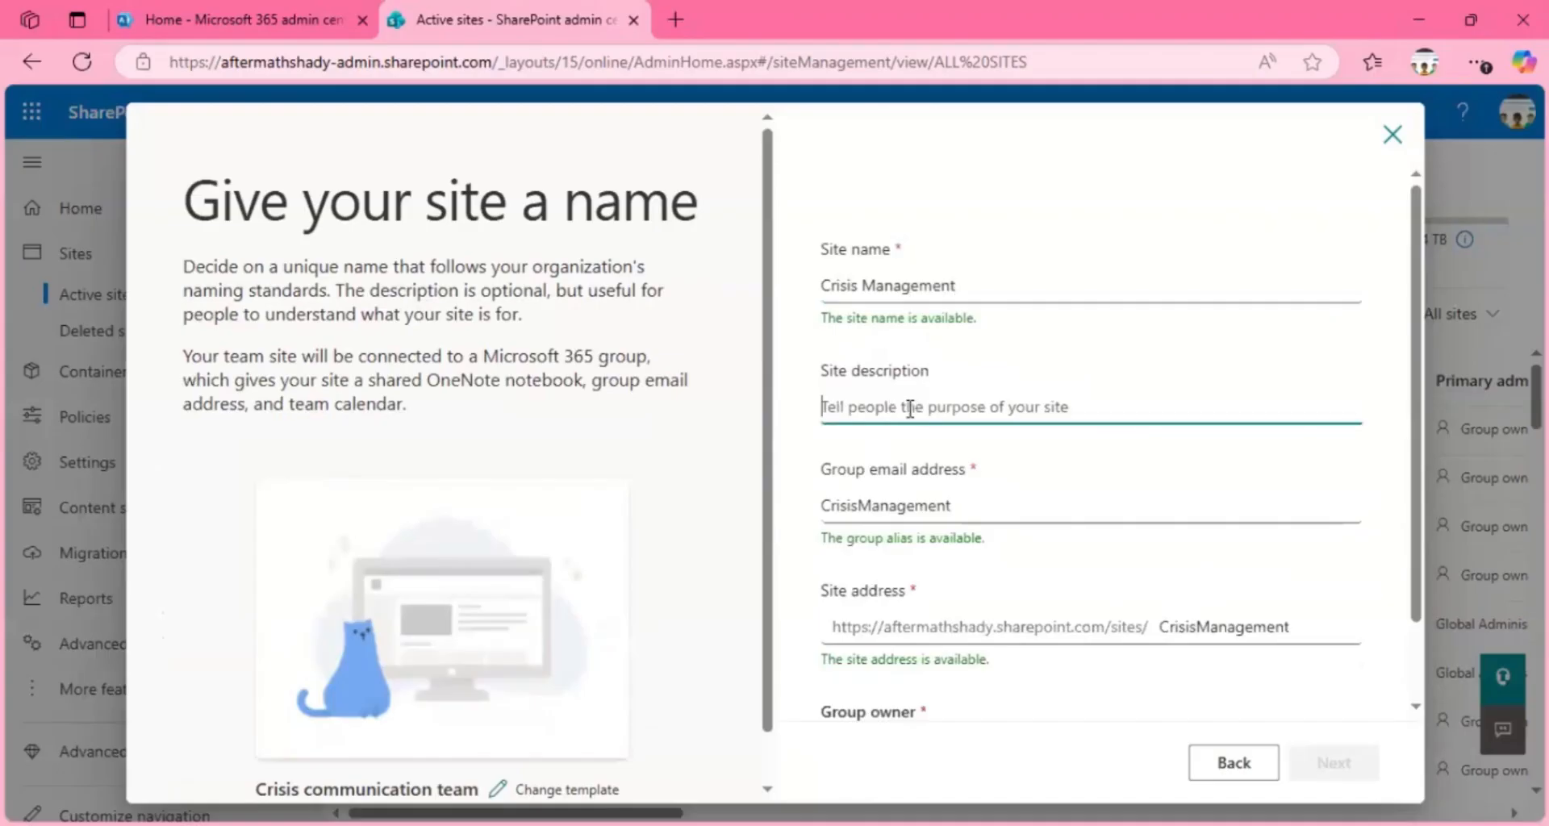
type("To mana")
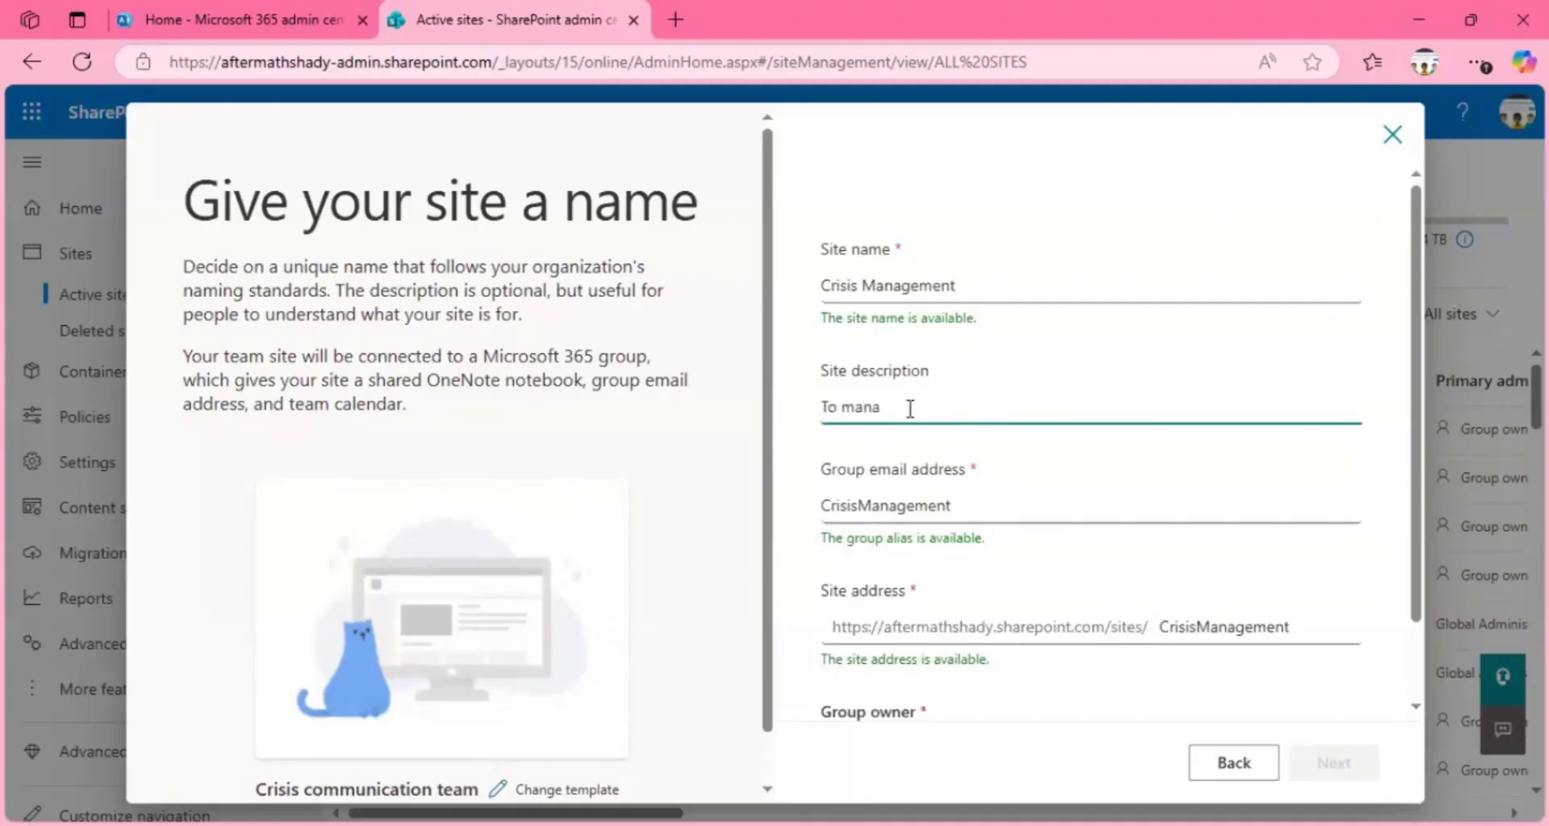
type("ge crisis")
right_click(914, 406)
left_click(954, 500)
Step: Assign the group owner by searching the directory for the person's name, and continue to the language and other options
scroll(1411, 336, "down", 1)
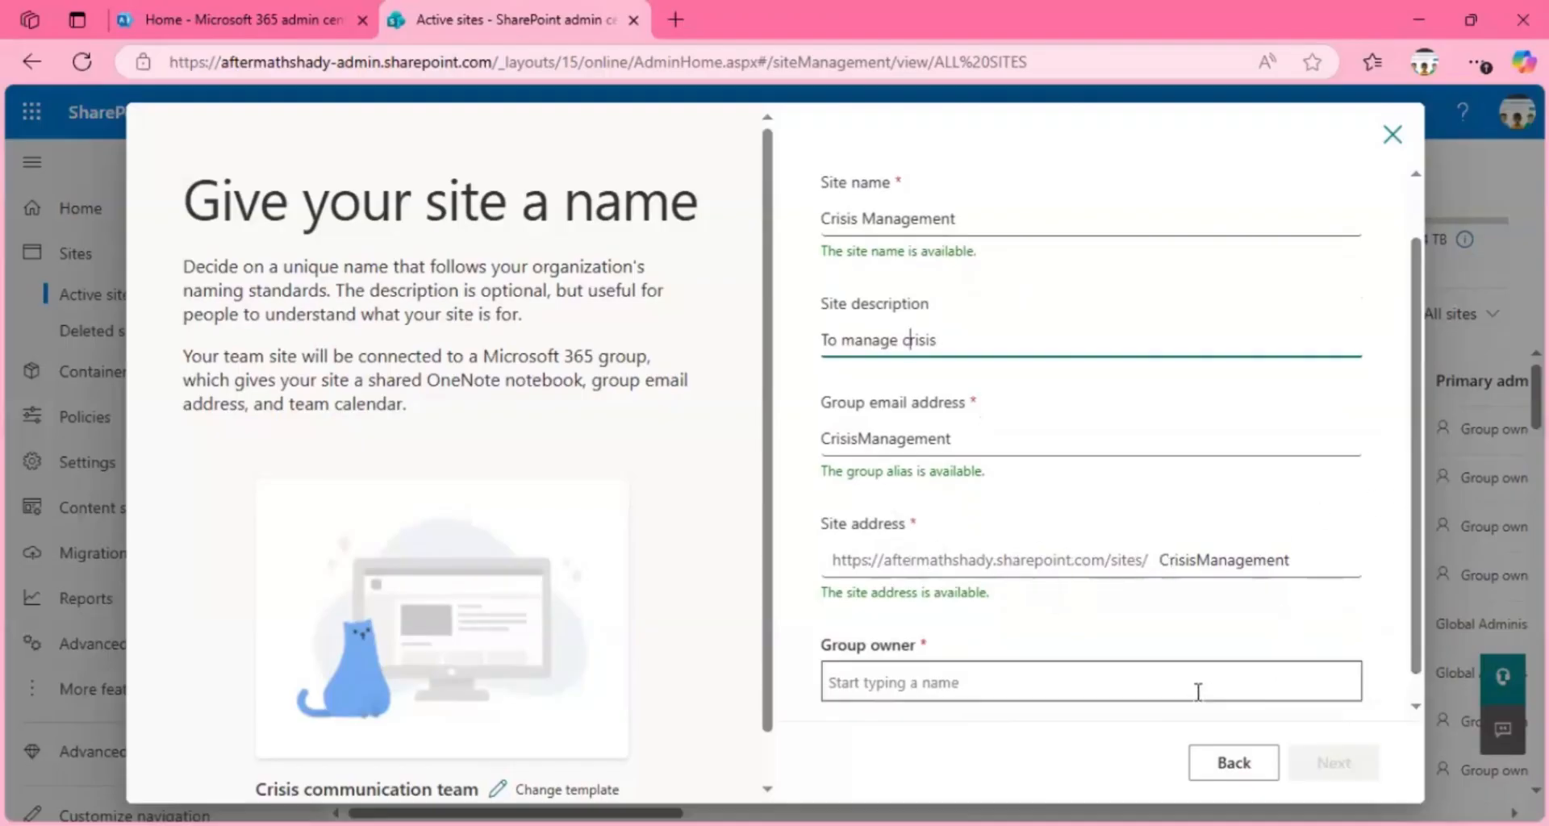
scroll(1407, 653, "down", 1)
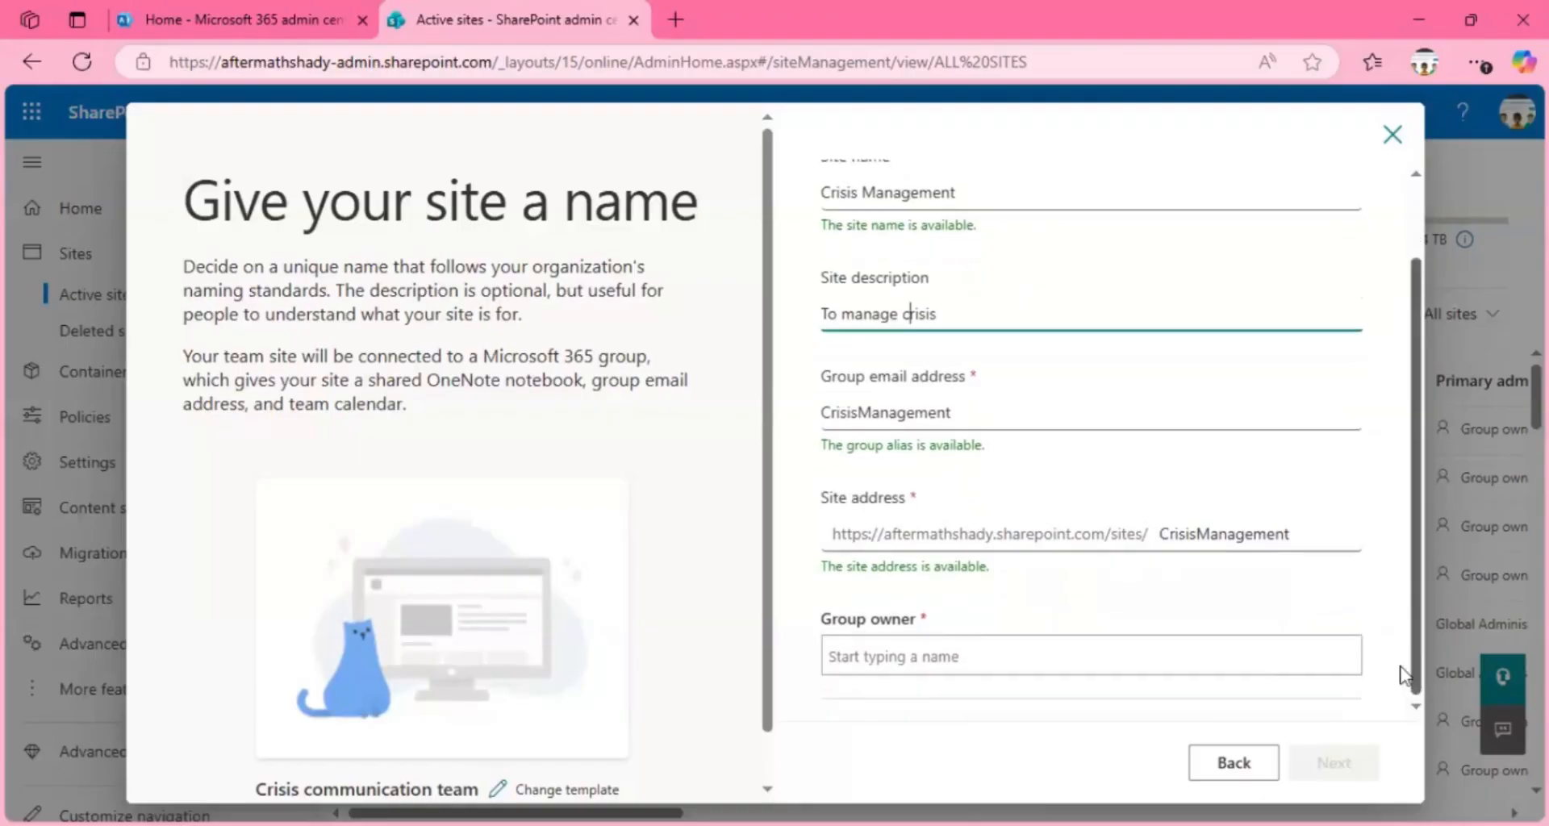
left_click(1261, 664)
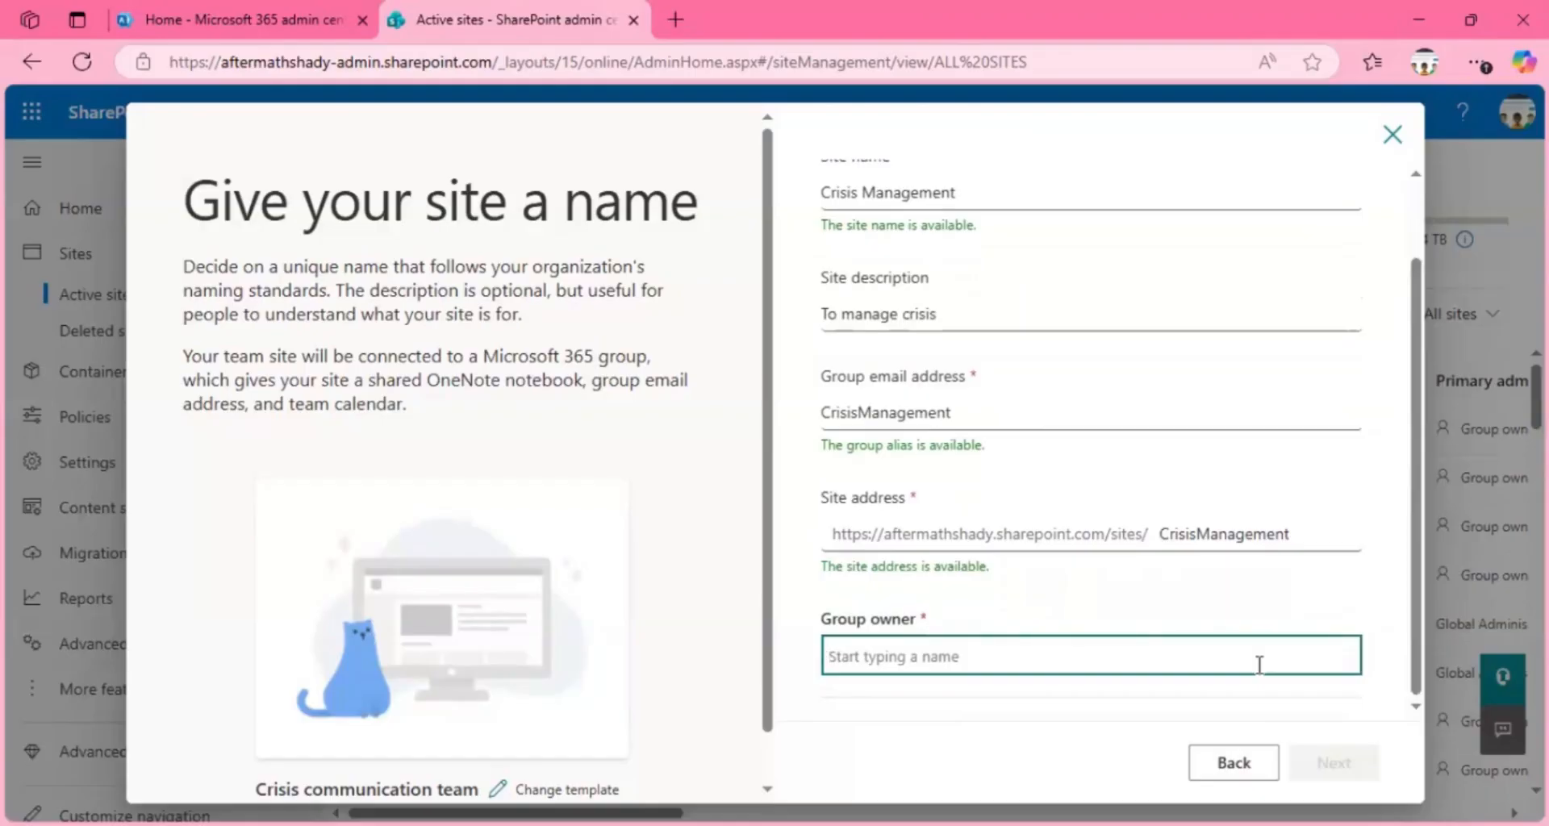
type("deb")
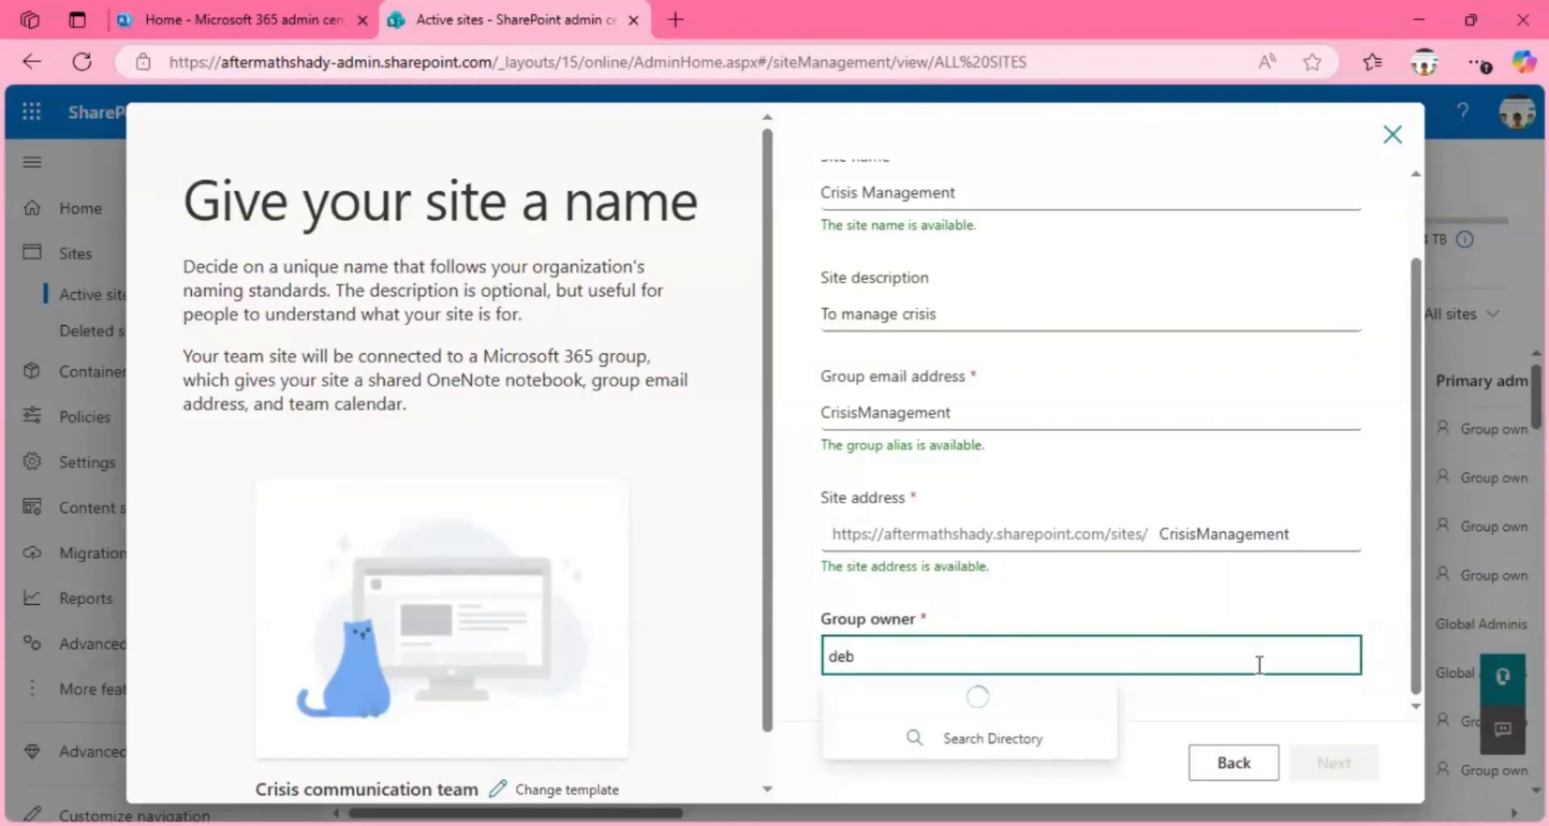
left_click(1126, 725)
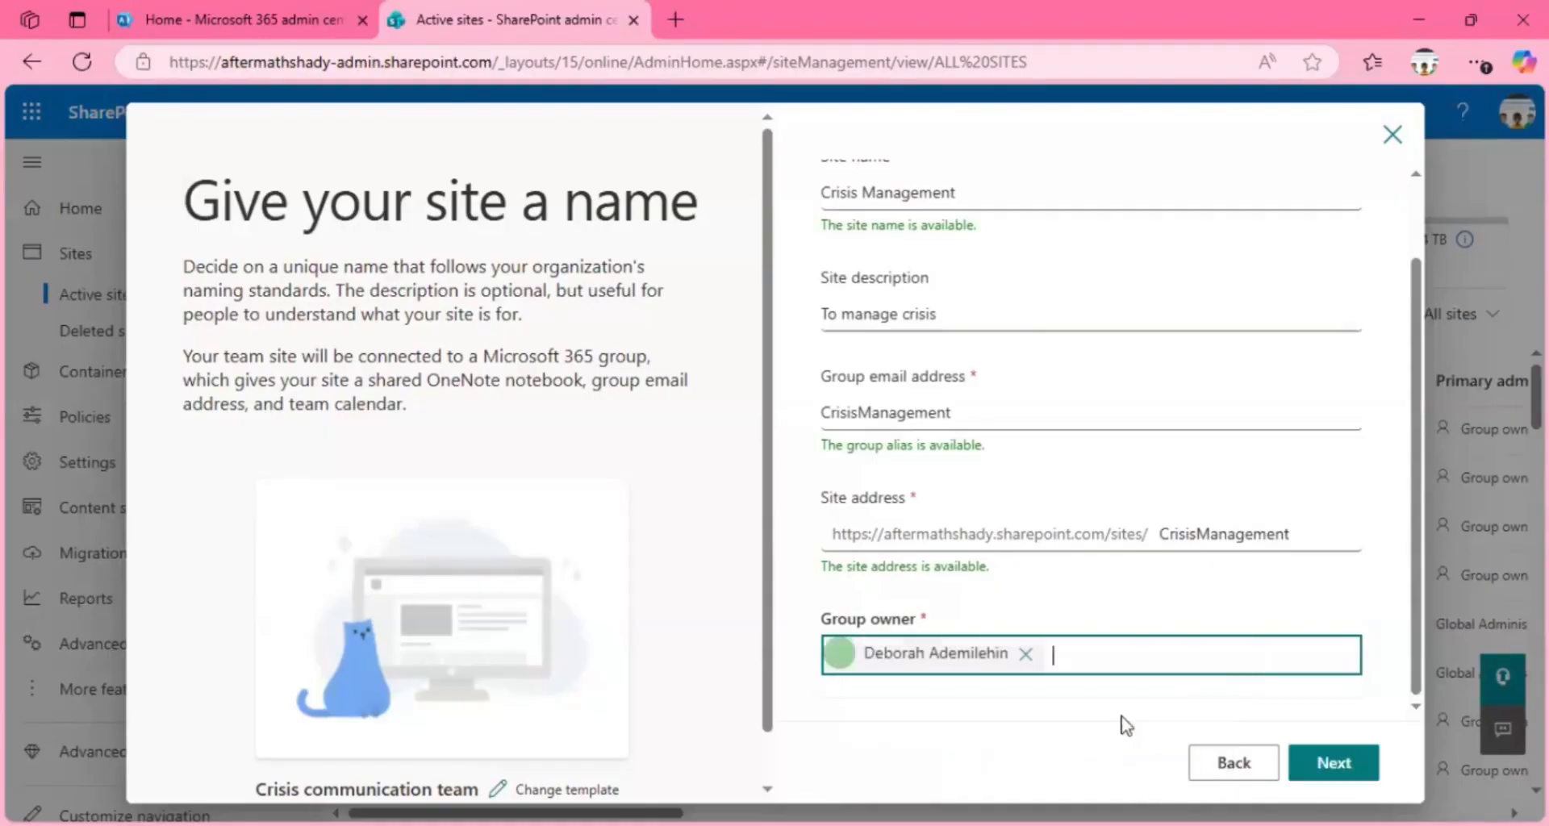
left_click(1334, 766)
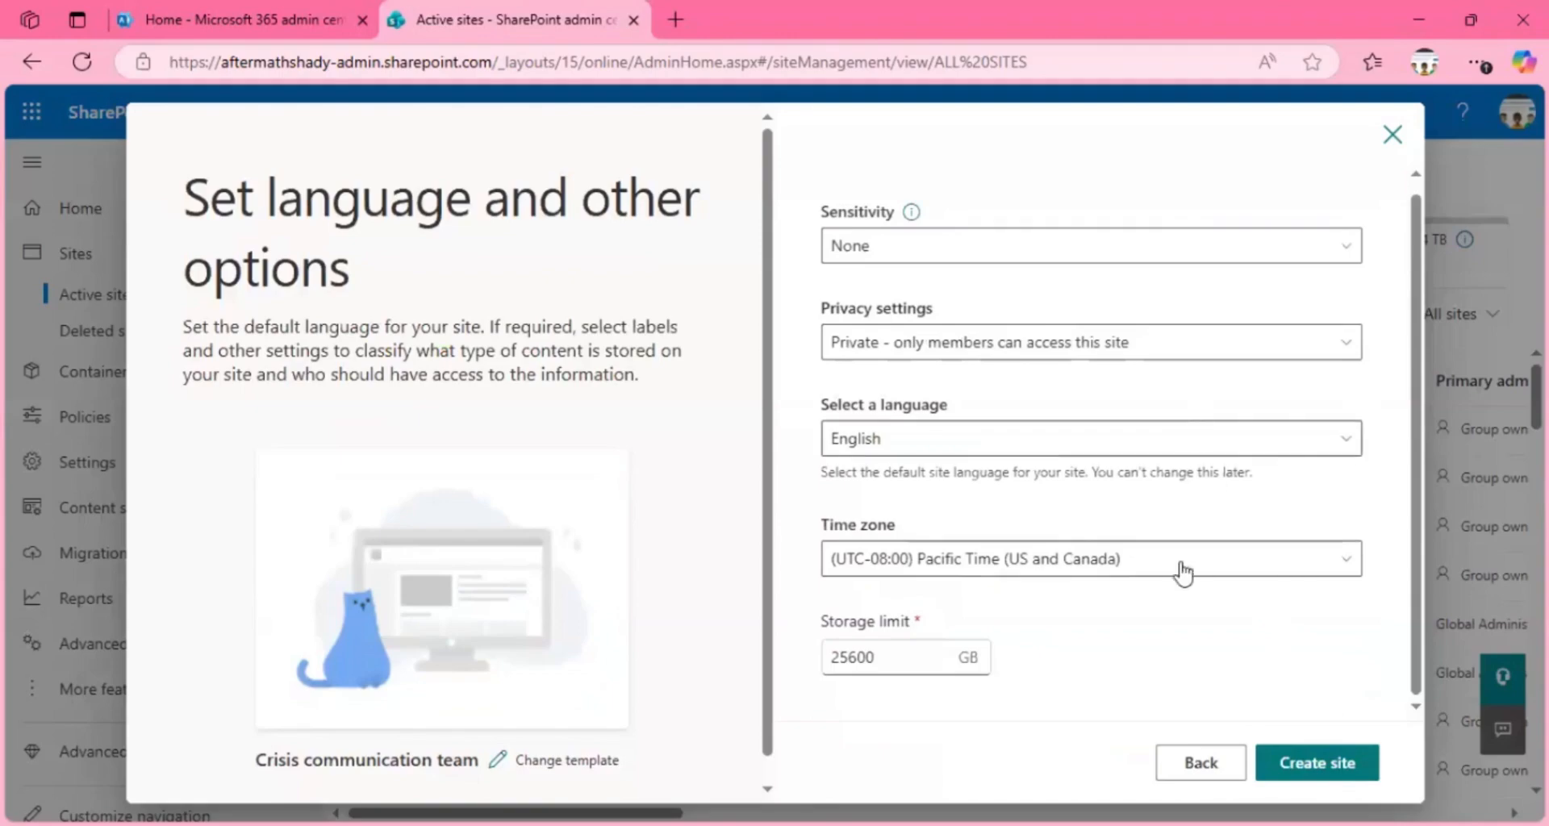
Step: Look through the available time zones for the new site, including the UTC+05:00 to UTC+05:45 options
left_click(1342, 563)
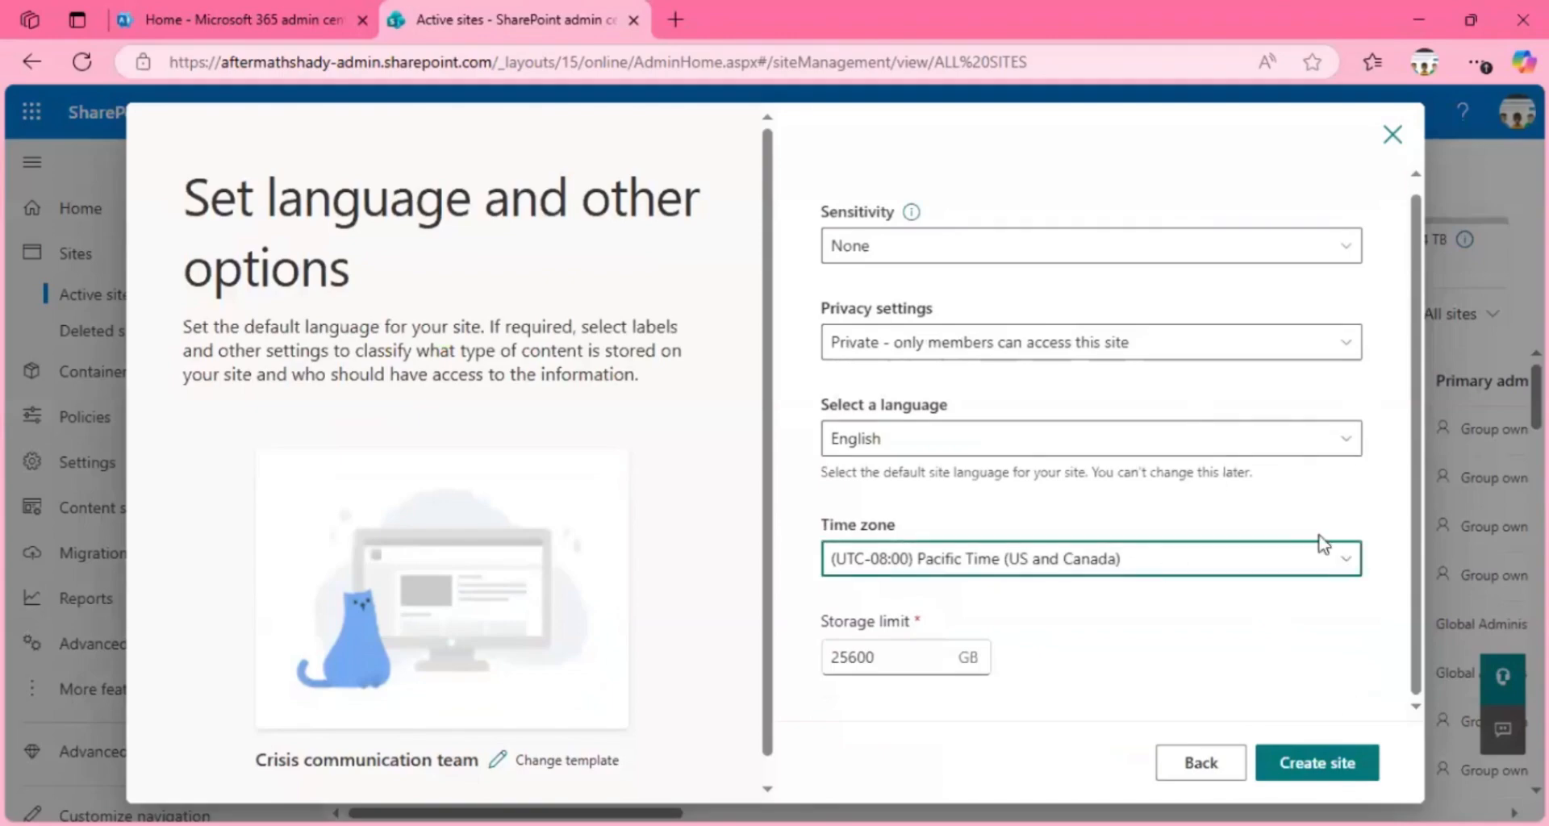
scroll(1130, 678, "up", 1)
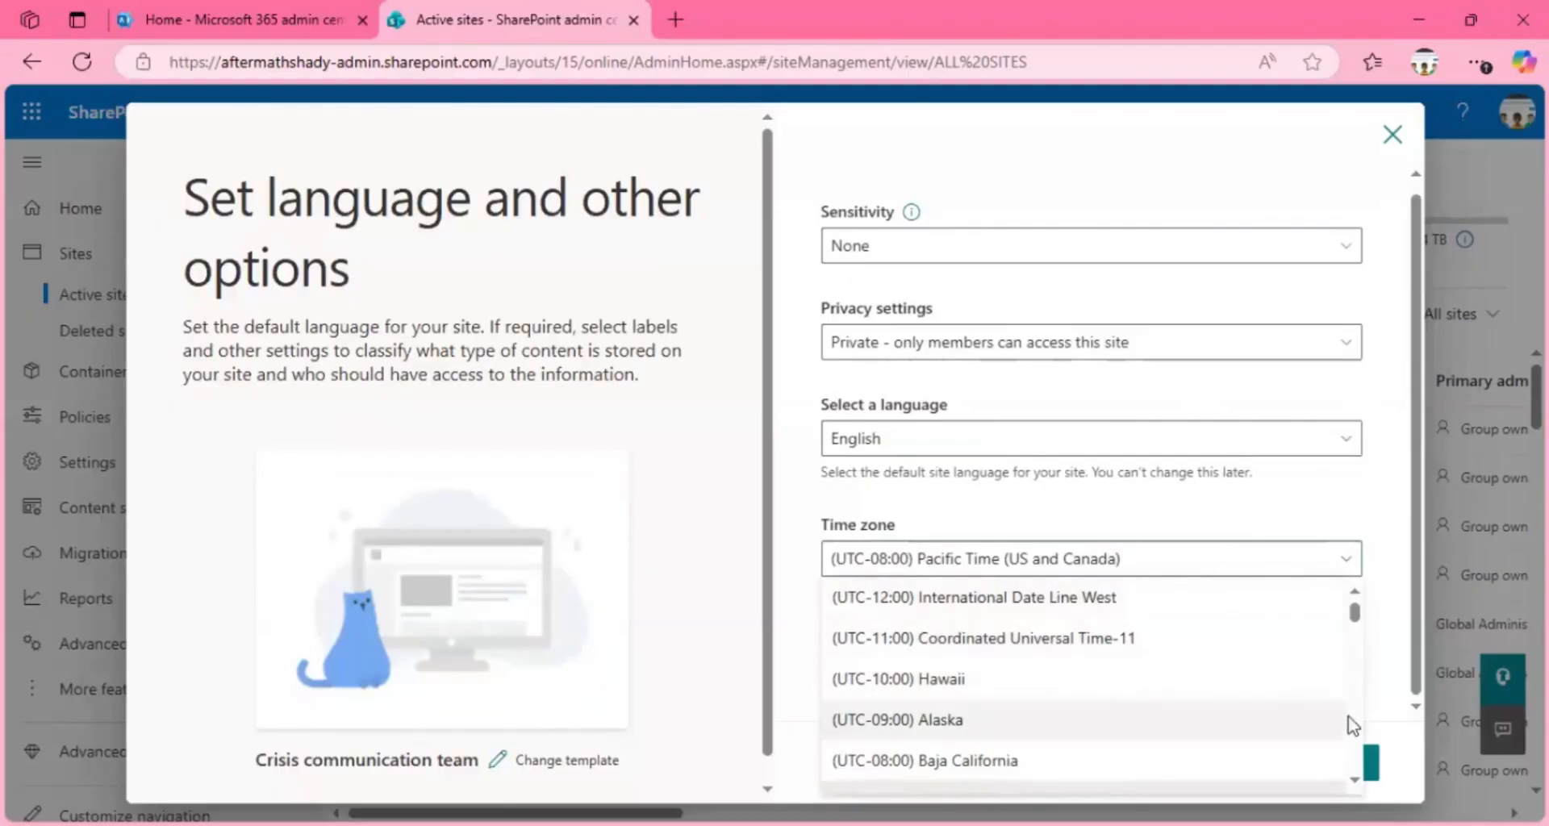
left_click_drag(1352, 611, 1345, 708)
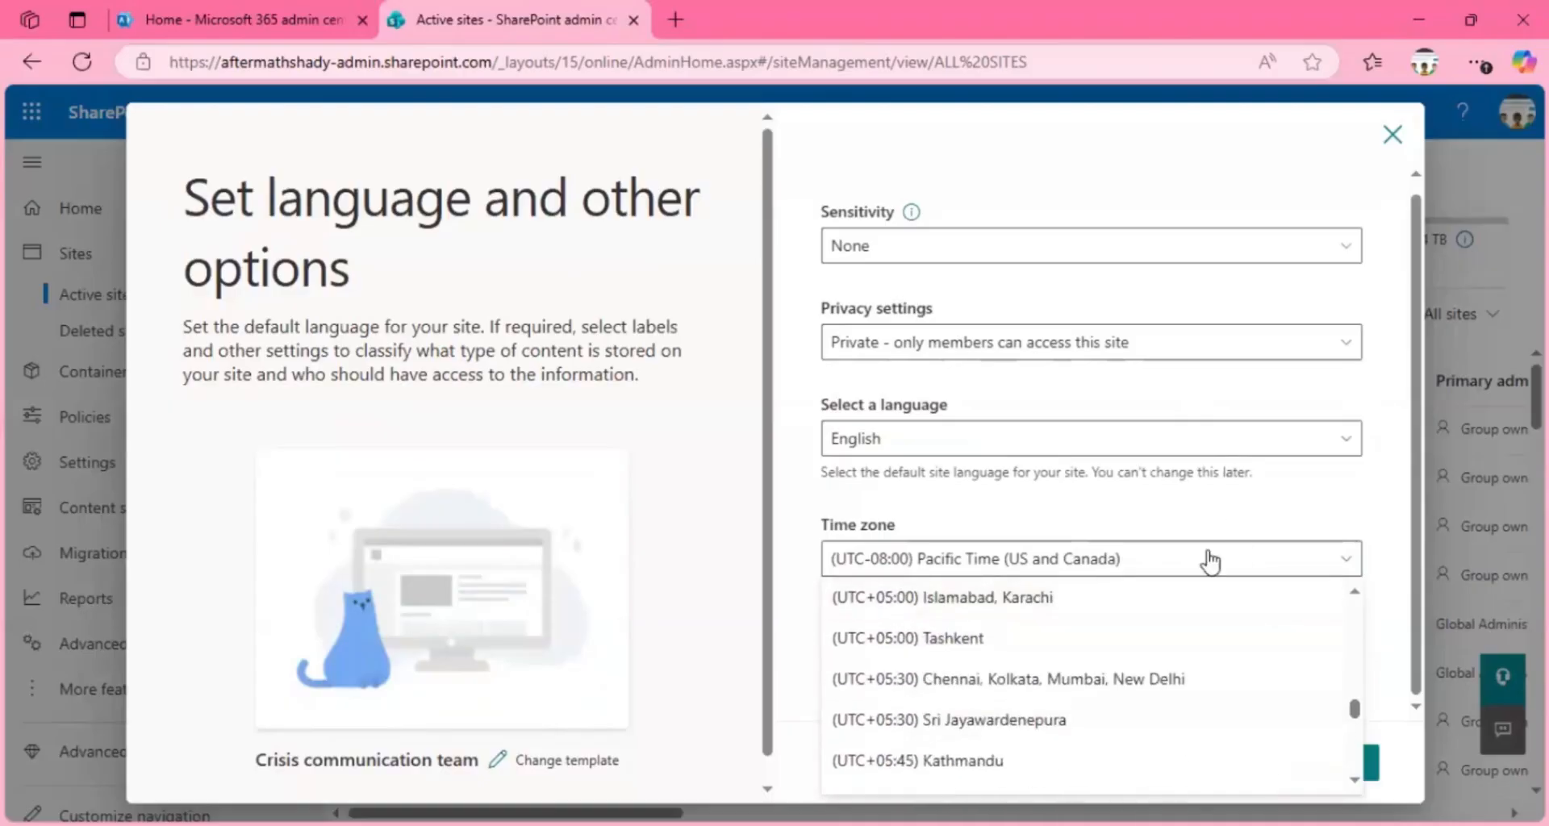
left_click(1174, 563)
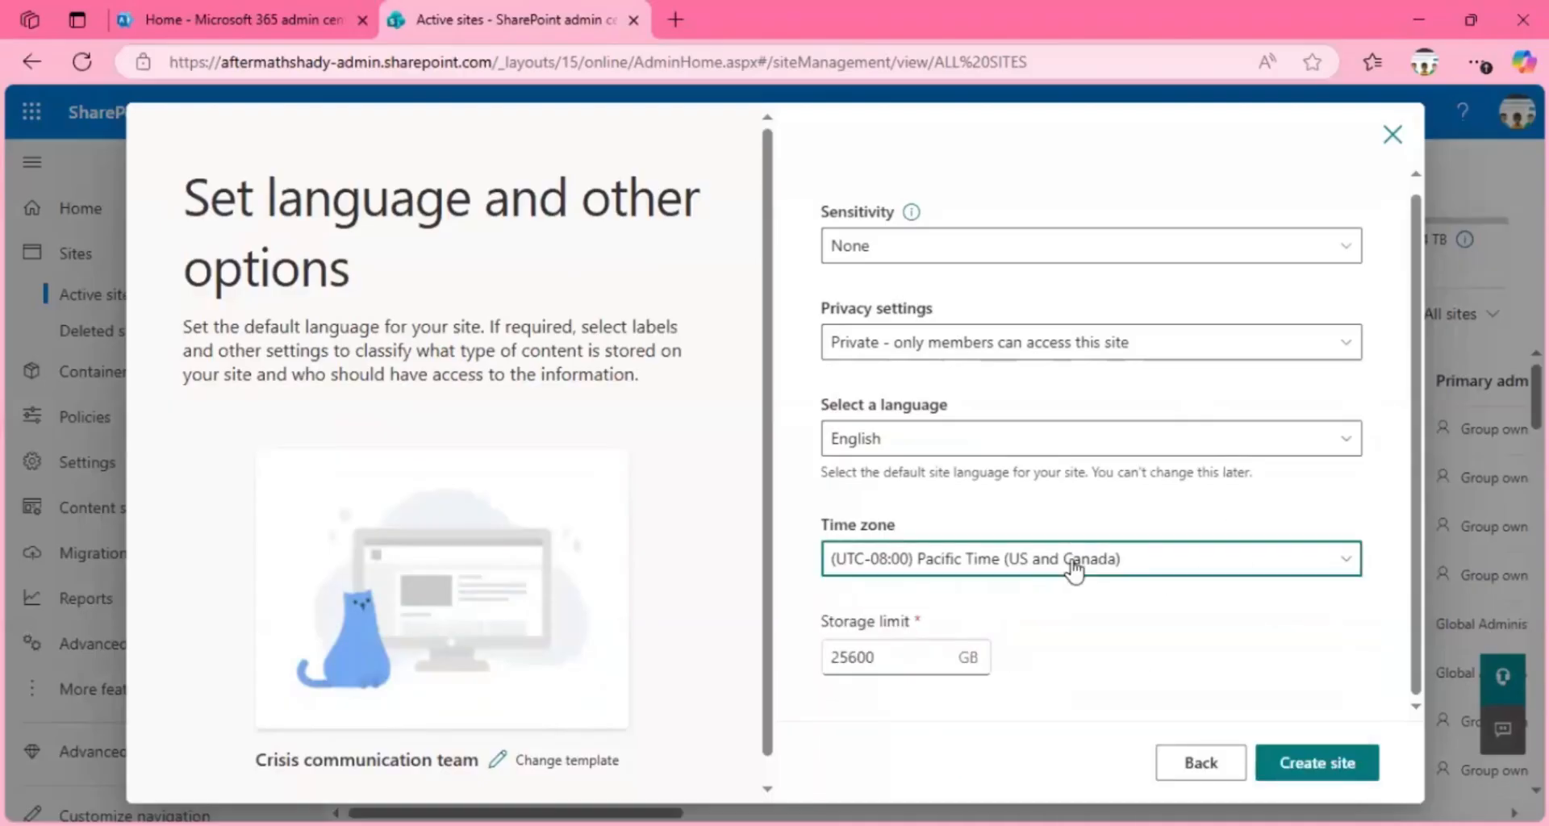
Step: Set the site's storage limit to 2000 GB and create the site
left_click(886, 658)
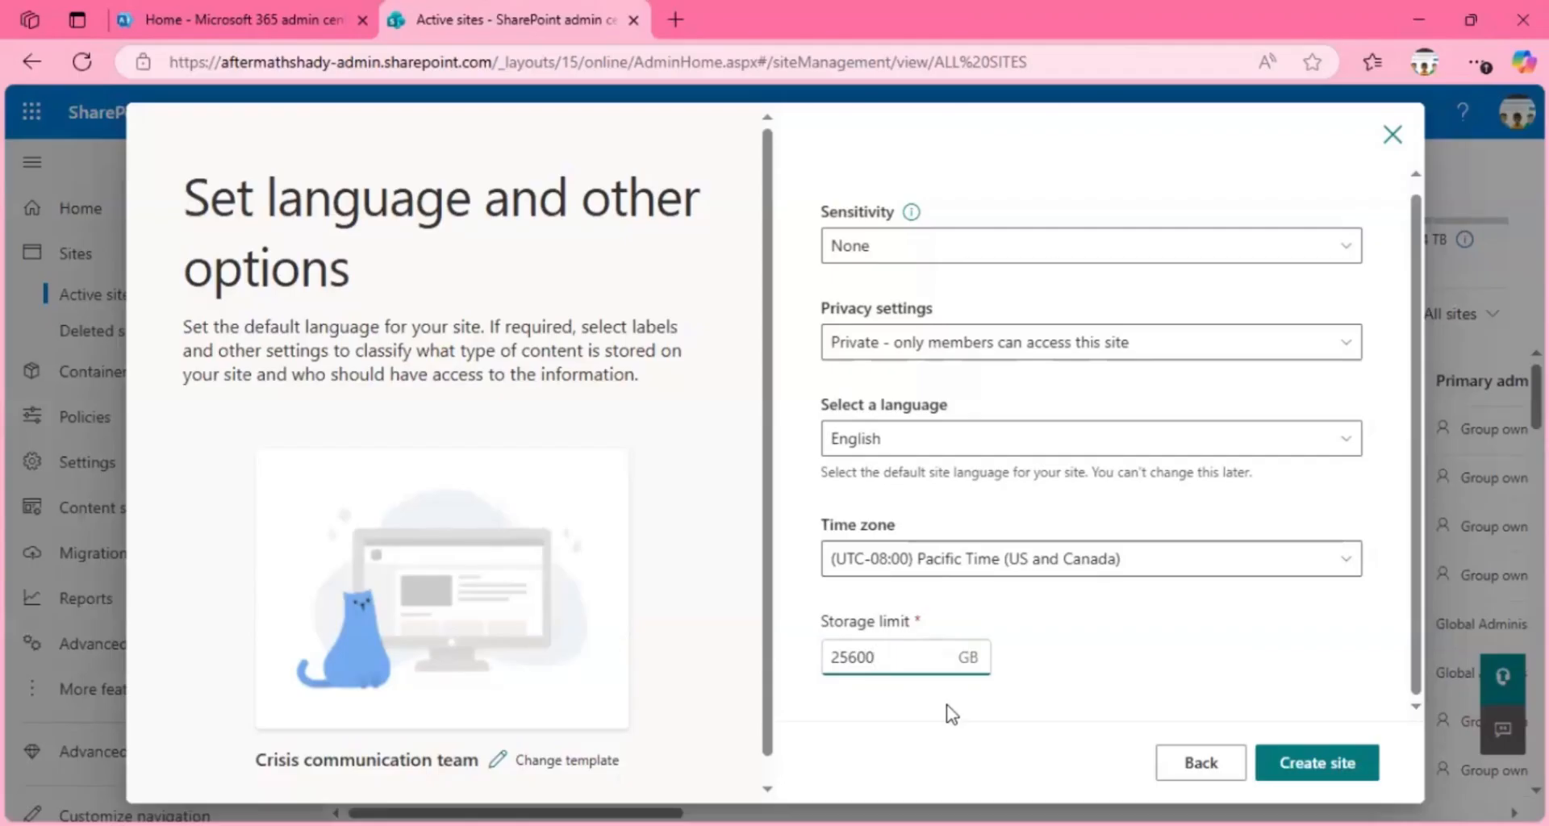
key("BackSpace")
key("BackSpace")
key("BackSpace")
key("BackSpace")
key("BackSpace")
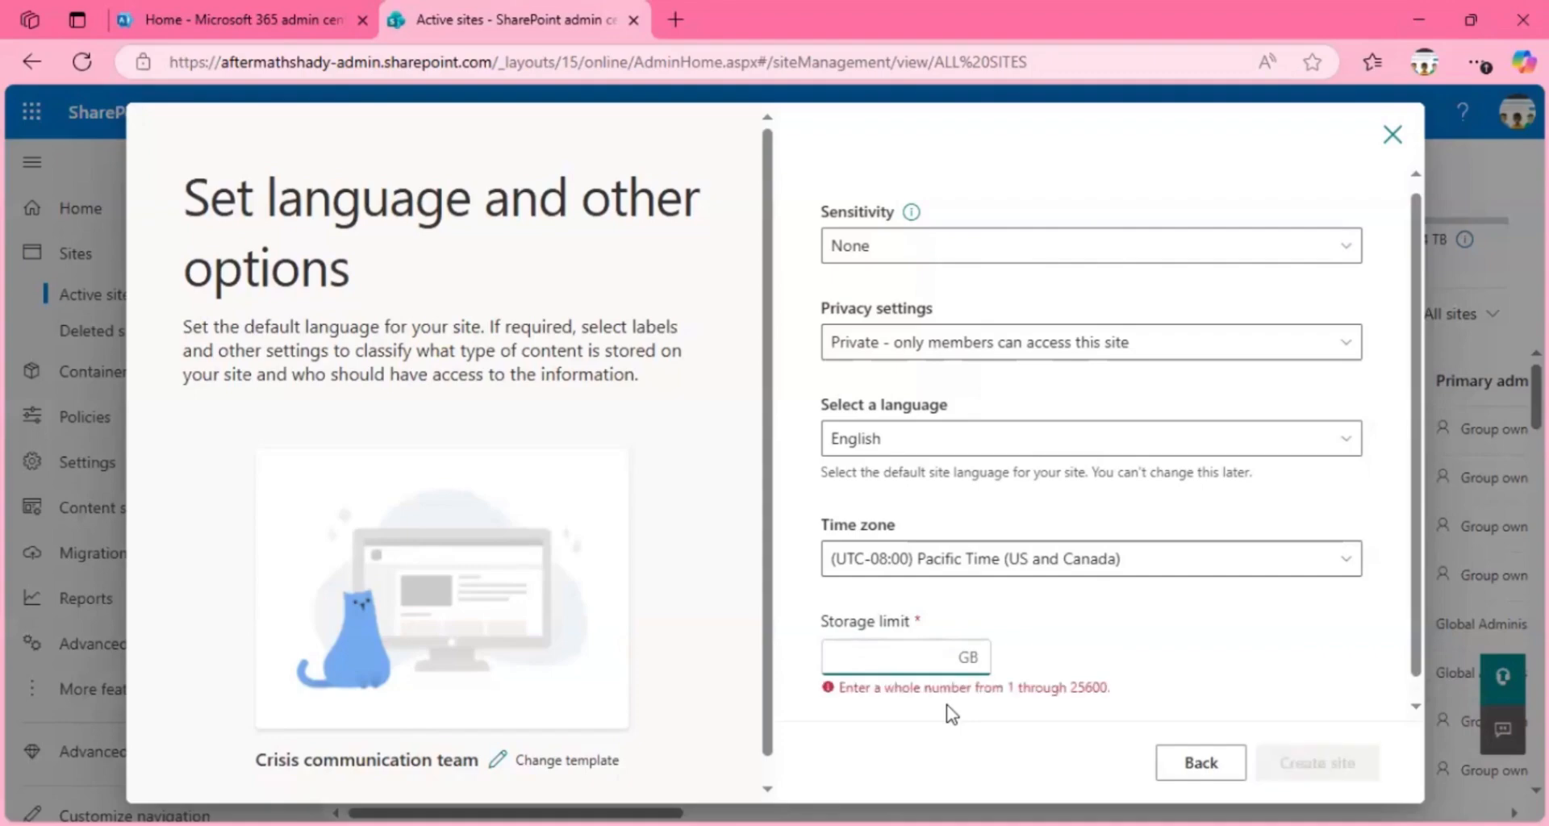
type("2000")
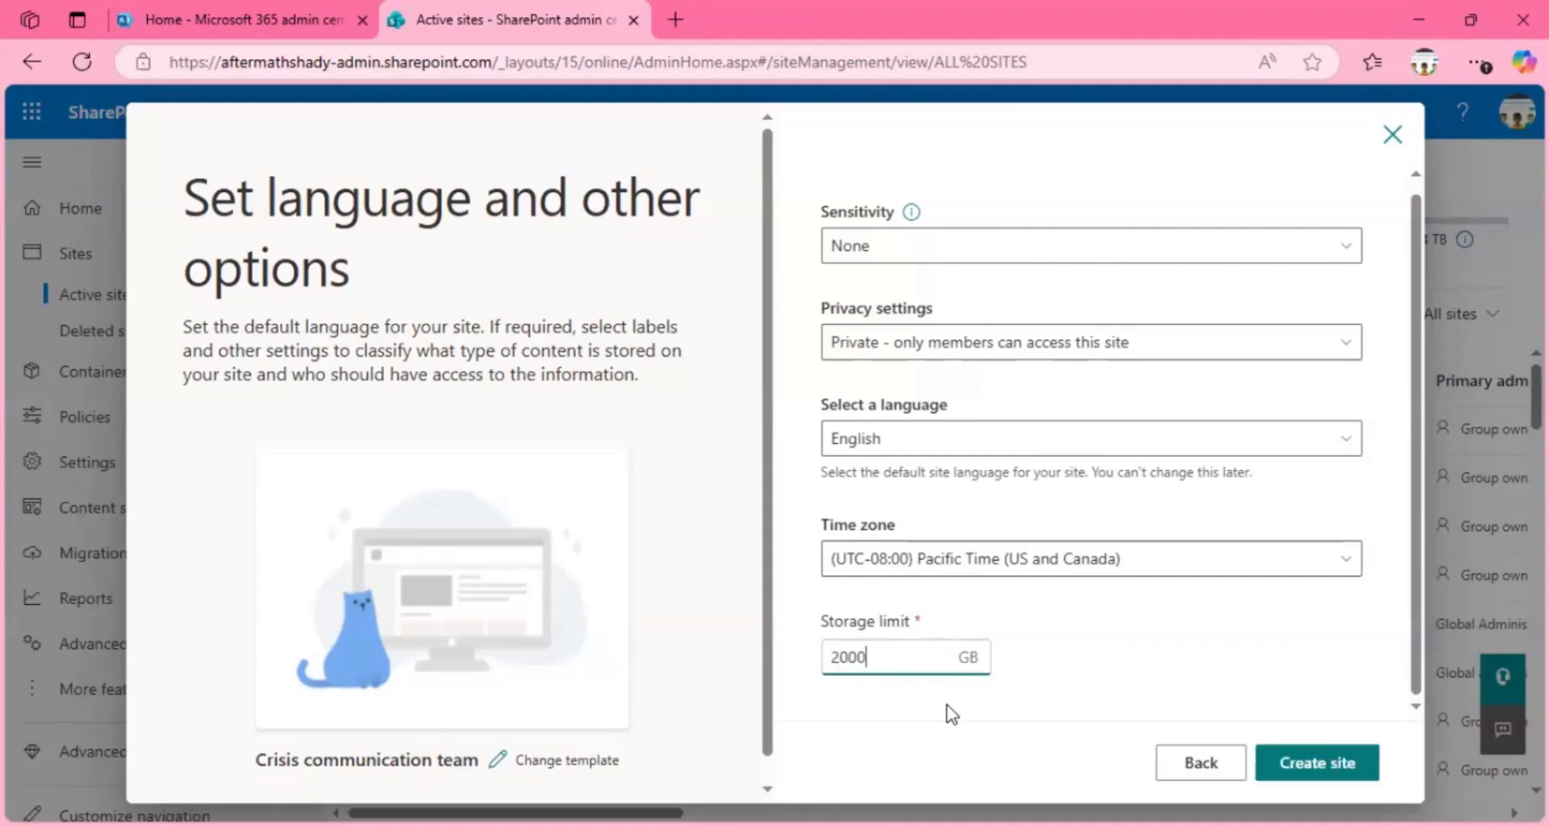
left_click(1295, 762)
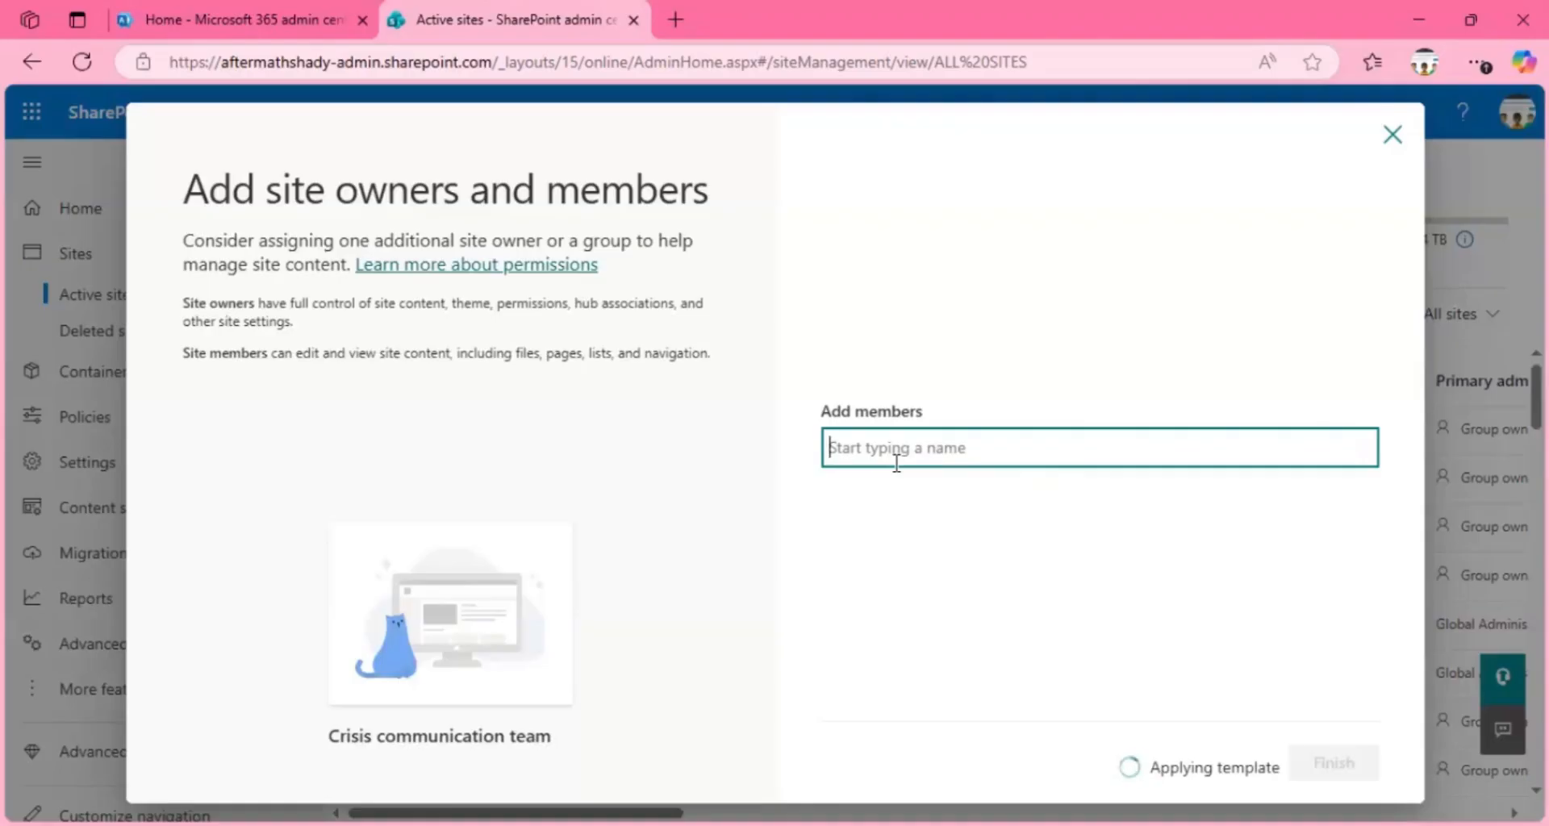
Step: Add a person from the directory as a site member, finish the site setup, and dismiss the feedback survey
type("ewa")
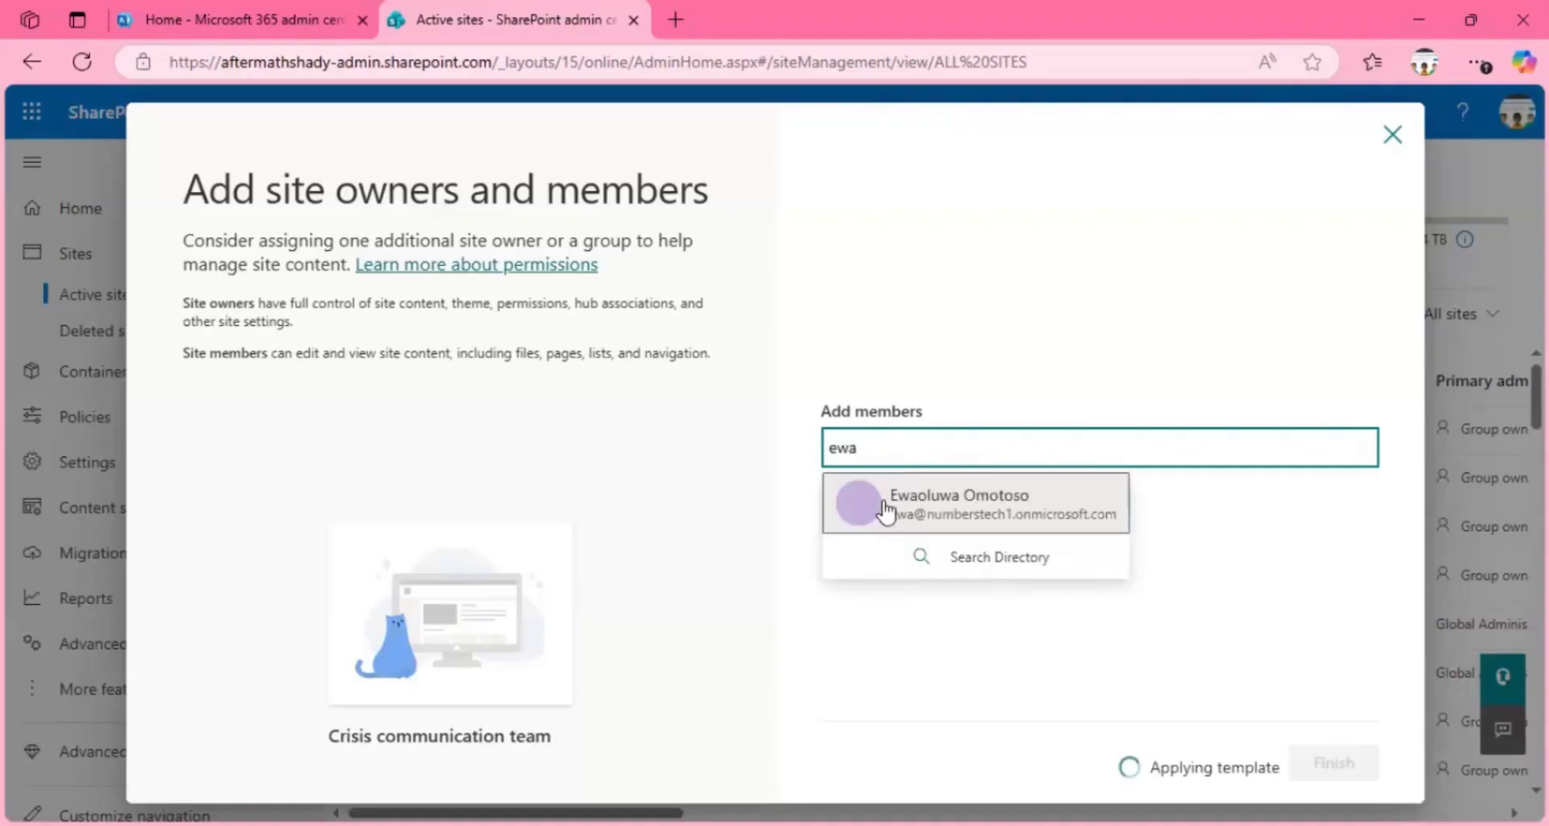
left_click(885, 508)
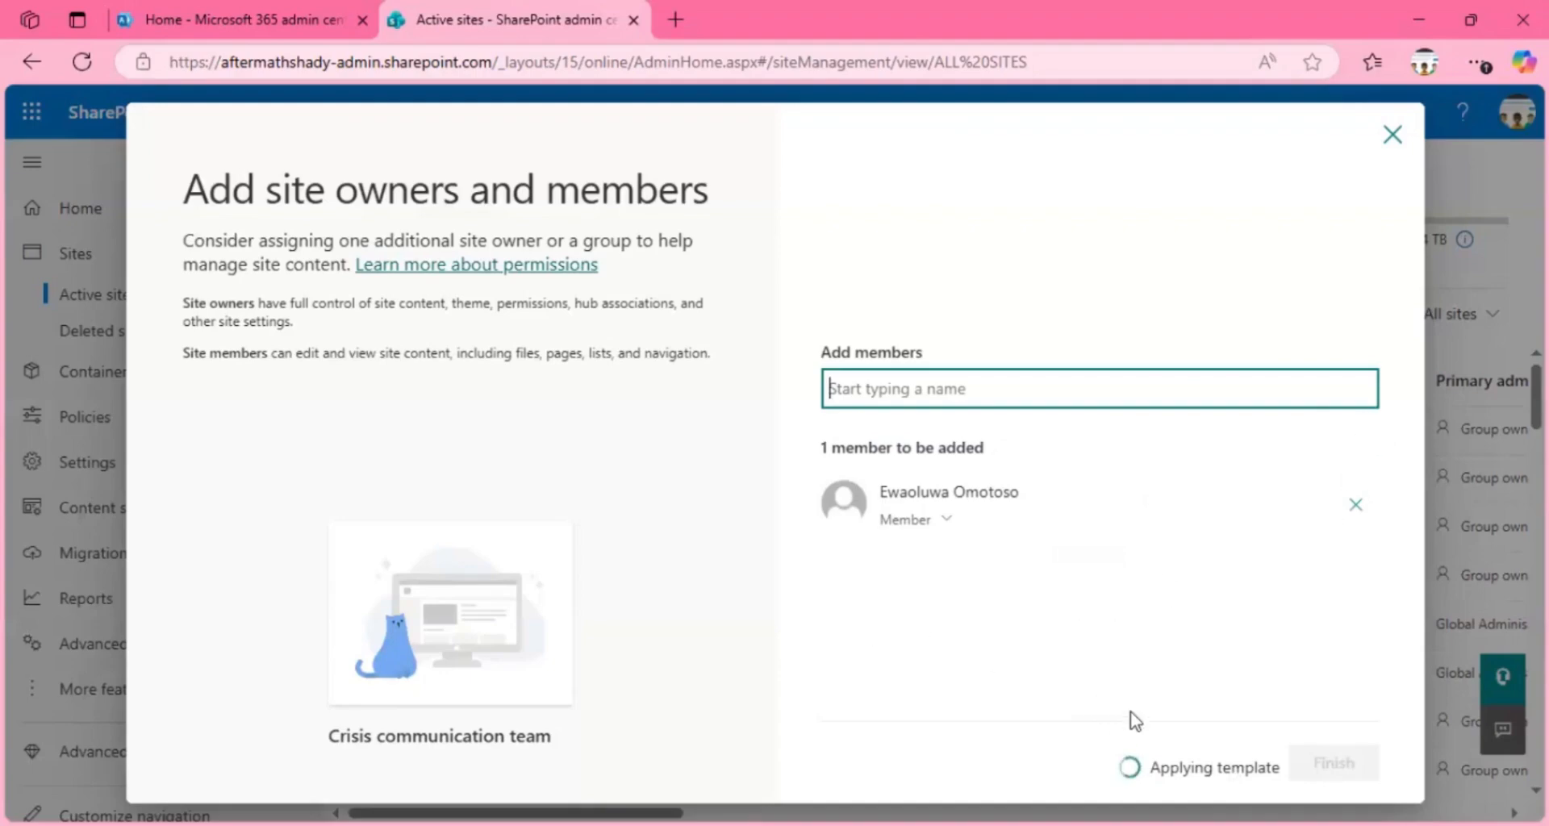
left_click(1317, 763)
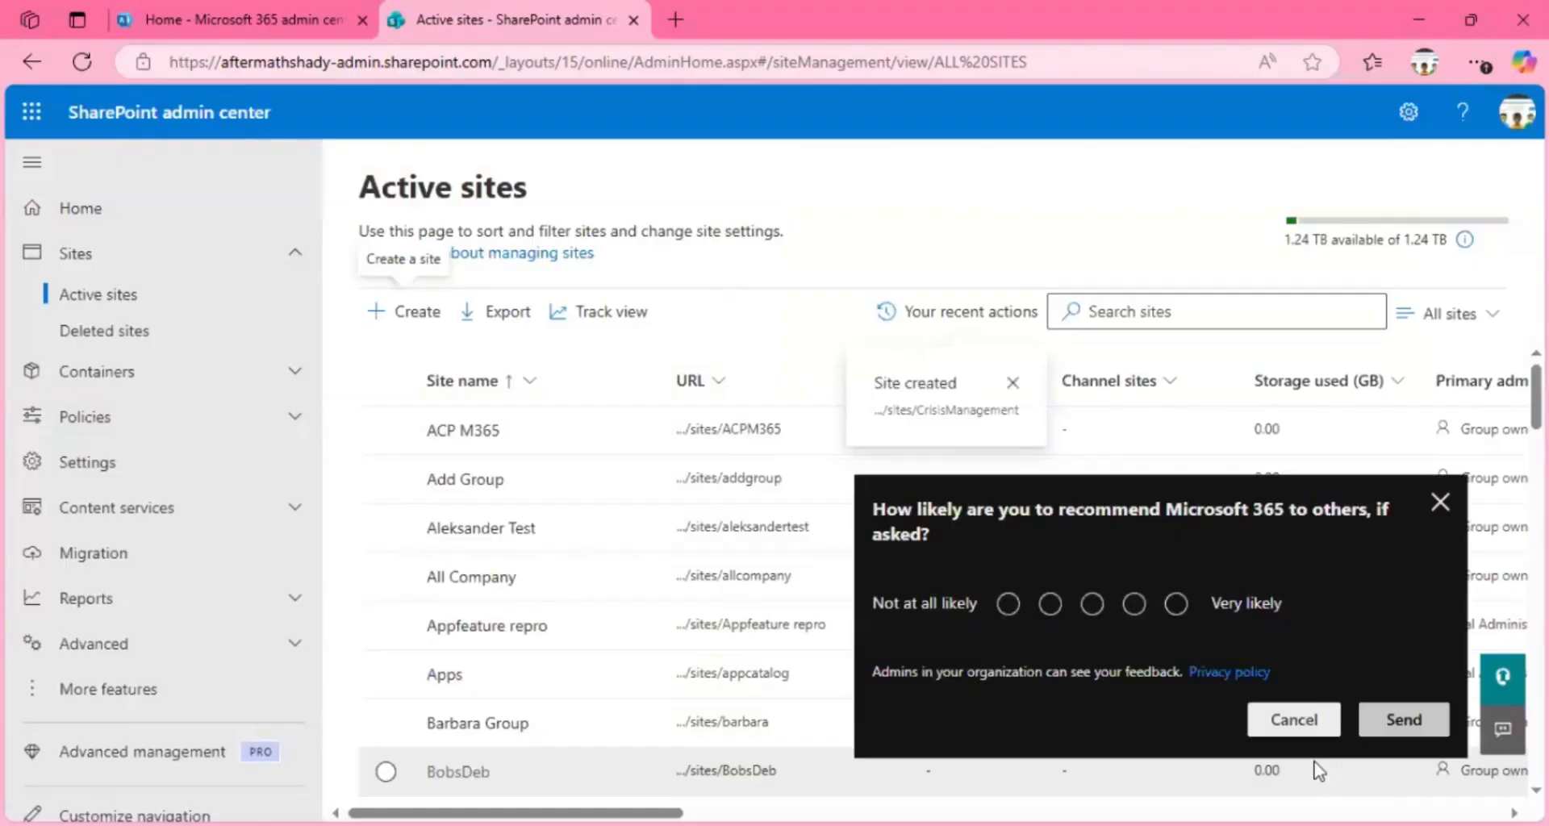
left_click(1439, 496)
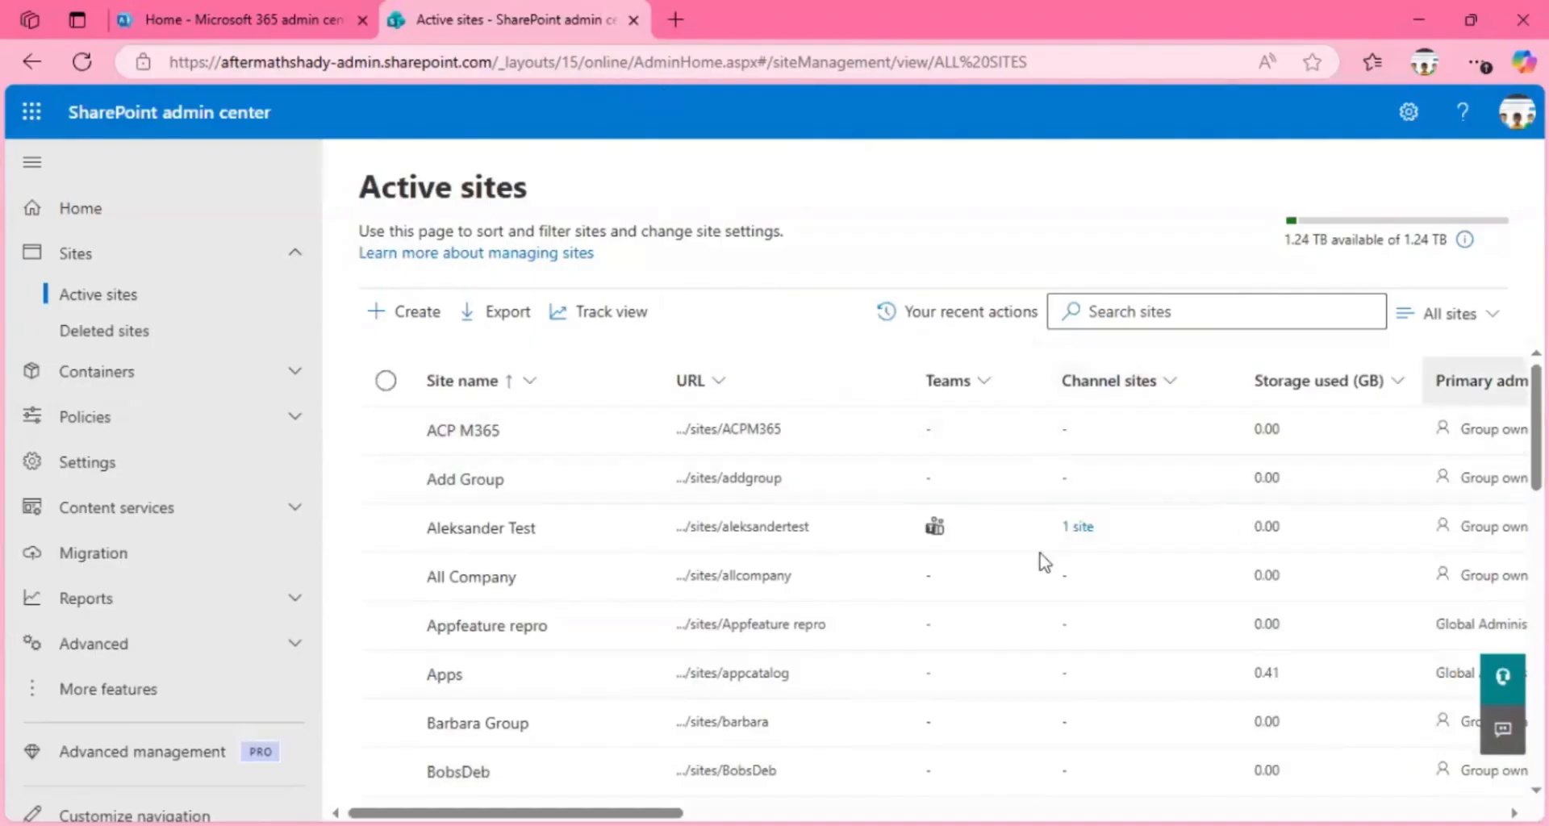
Step: Reload the Active sites list and search it for "crisis"
left_click(82, 62)
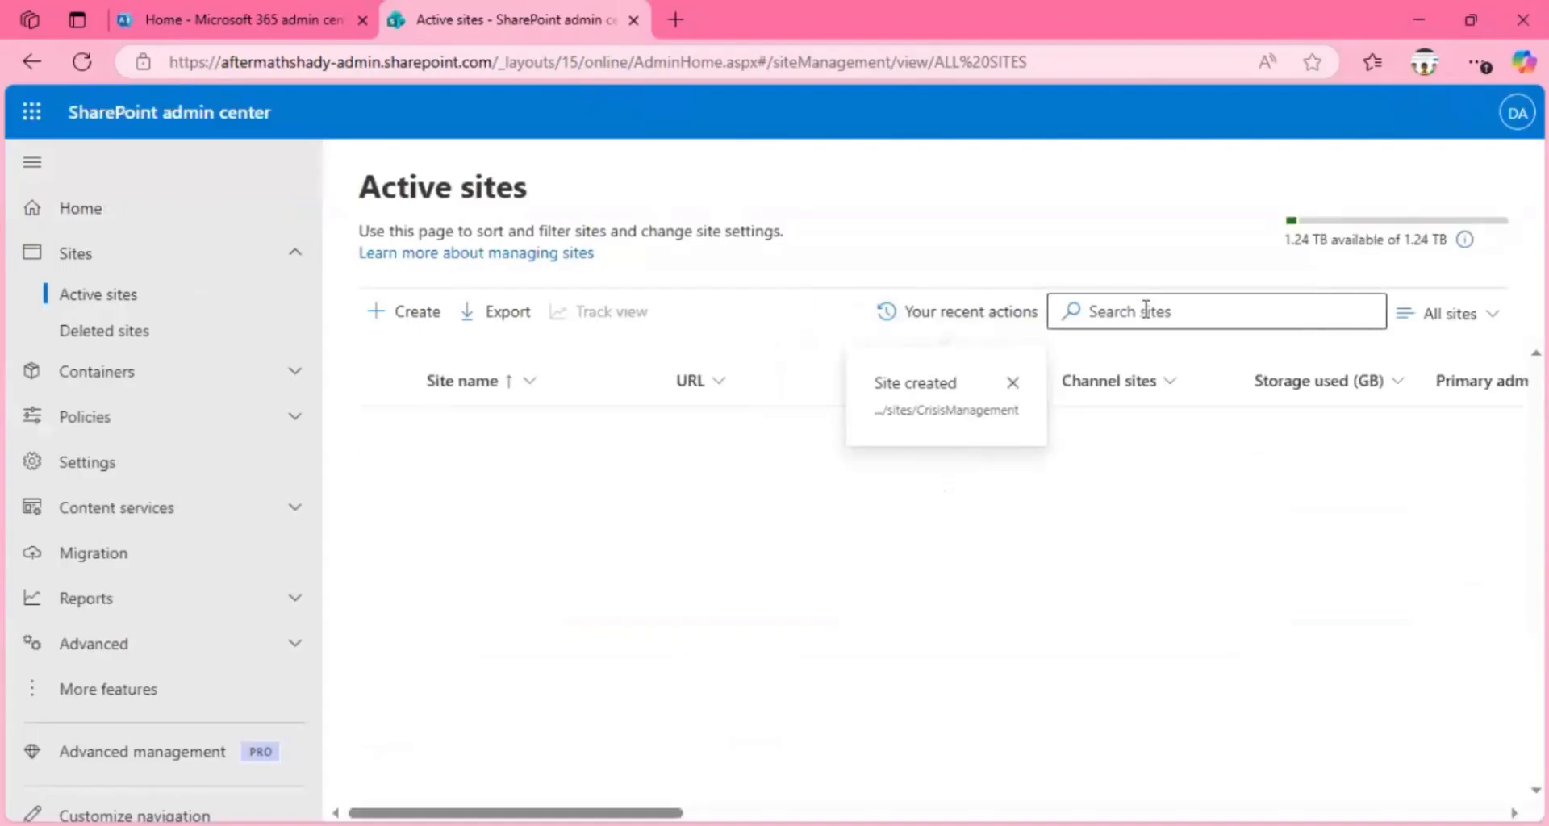
left_click(1146, 311)
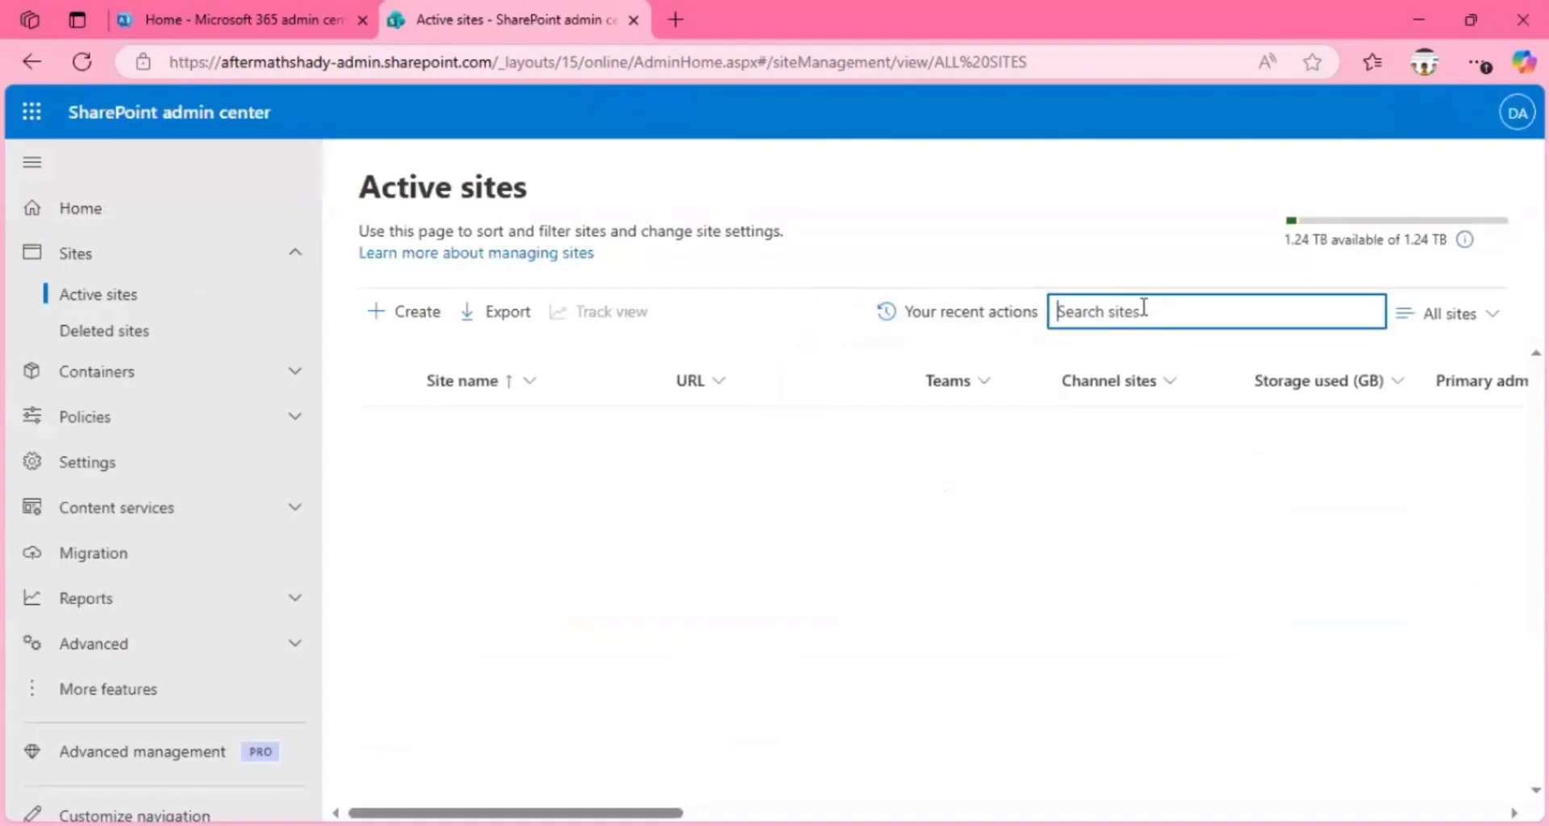
type("crisi")
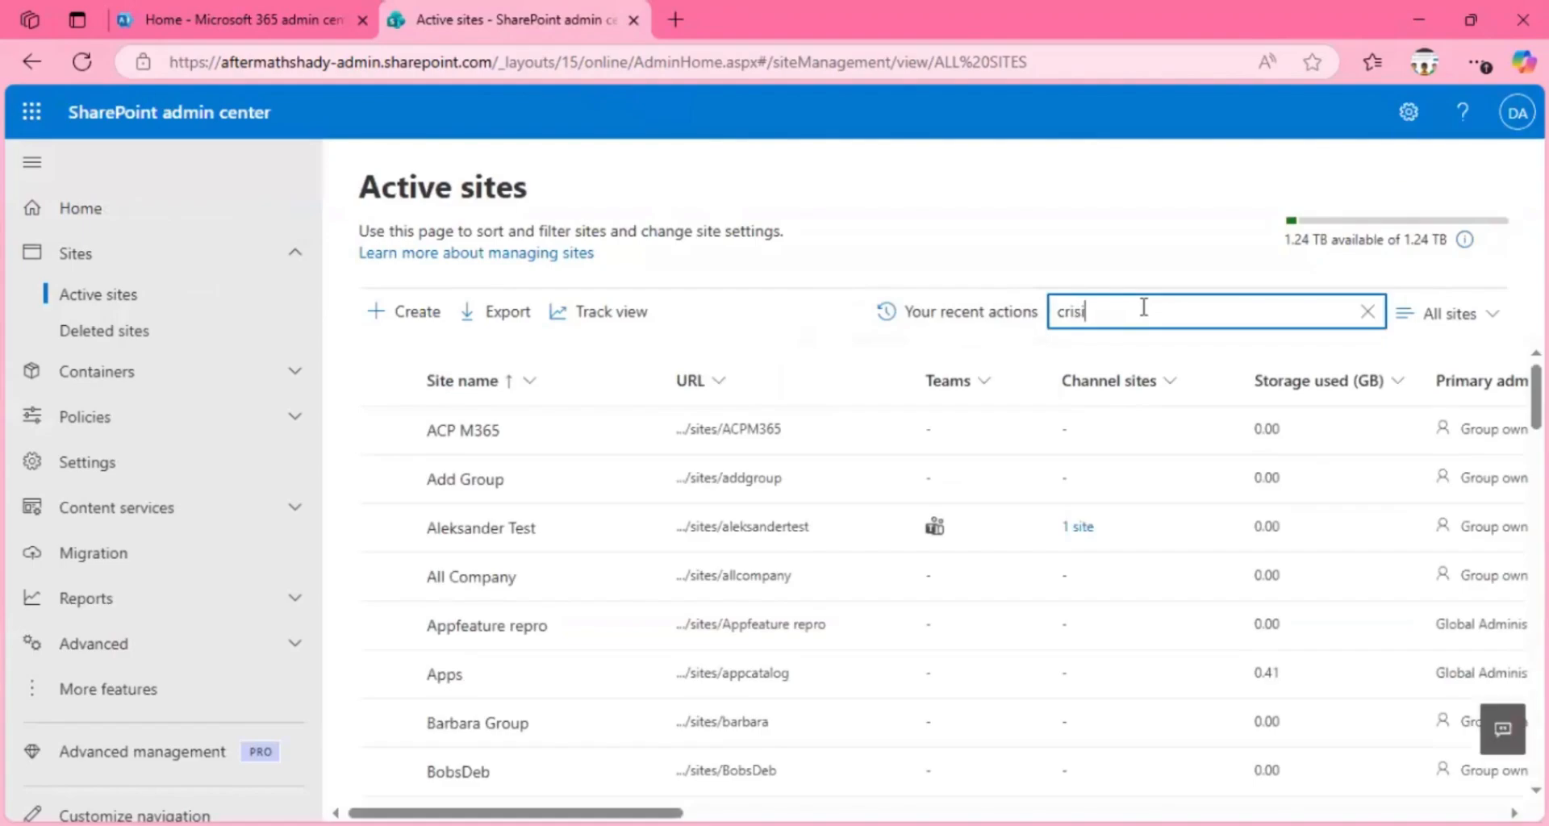
type("s")
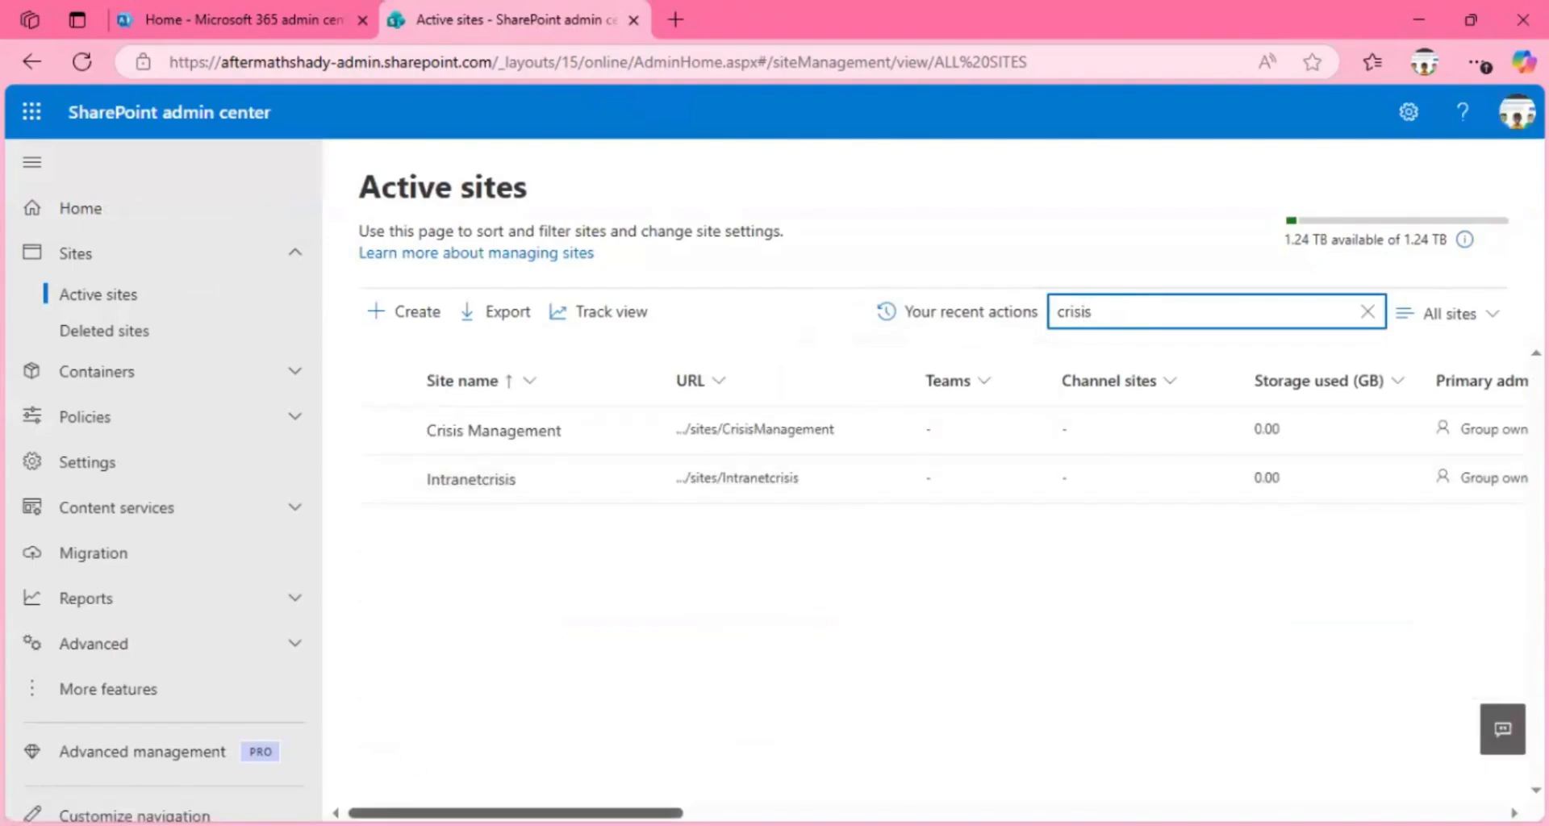
Step: Examine the Crisis Management site's details across all columns, from primary admin, template and storage limit to Microsoft 365 group, sensitivity and external sharing
left_click_drag(516, 813, 633, 814)
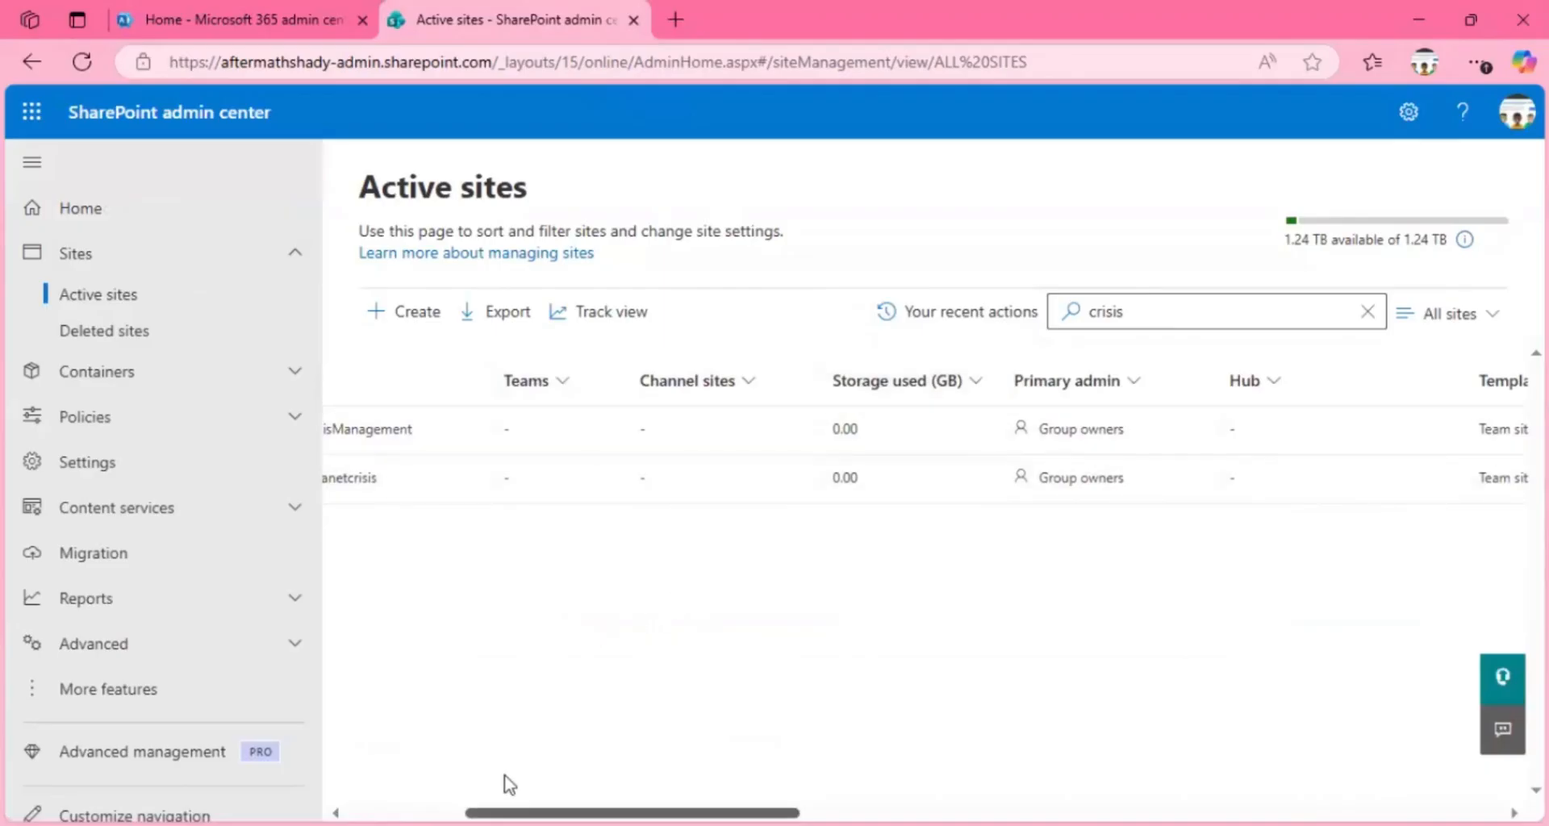
scroll(507, 780, "right", 7)
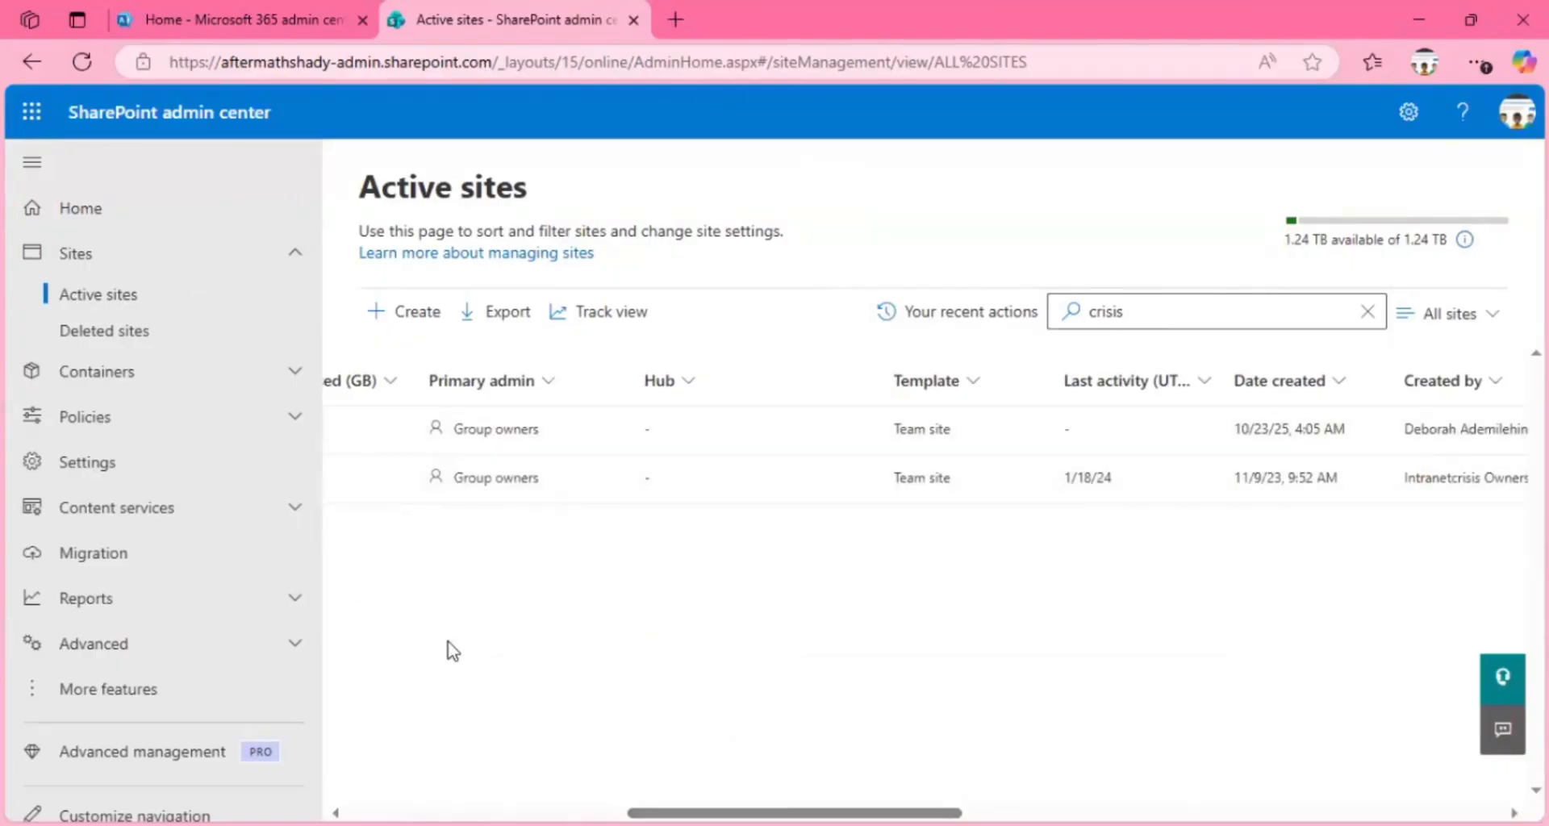
scroll(807, 812, "right", 2)
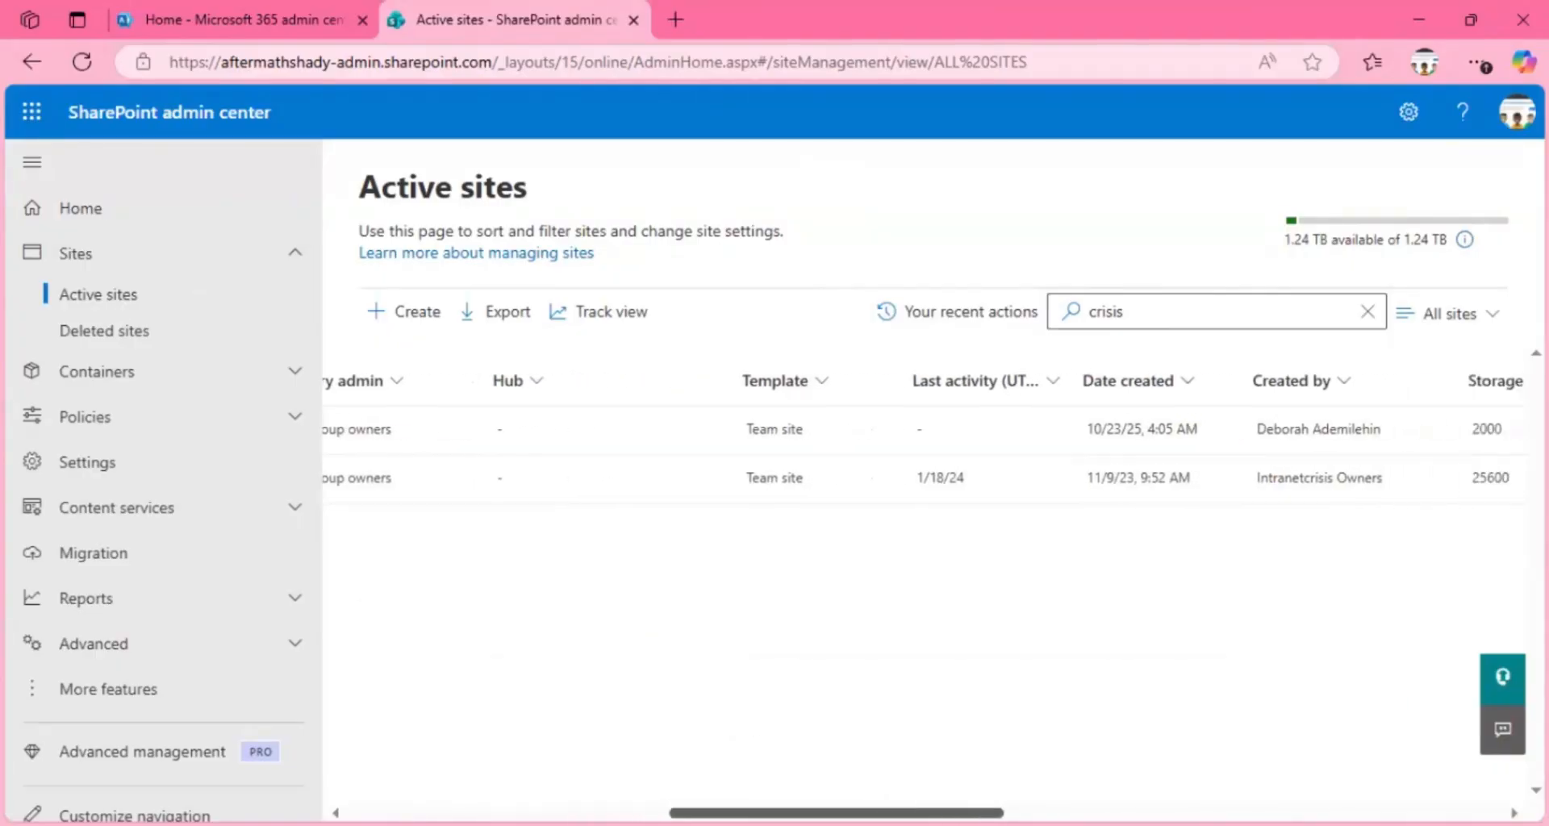
scroll(925, 596, "right", 2)
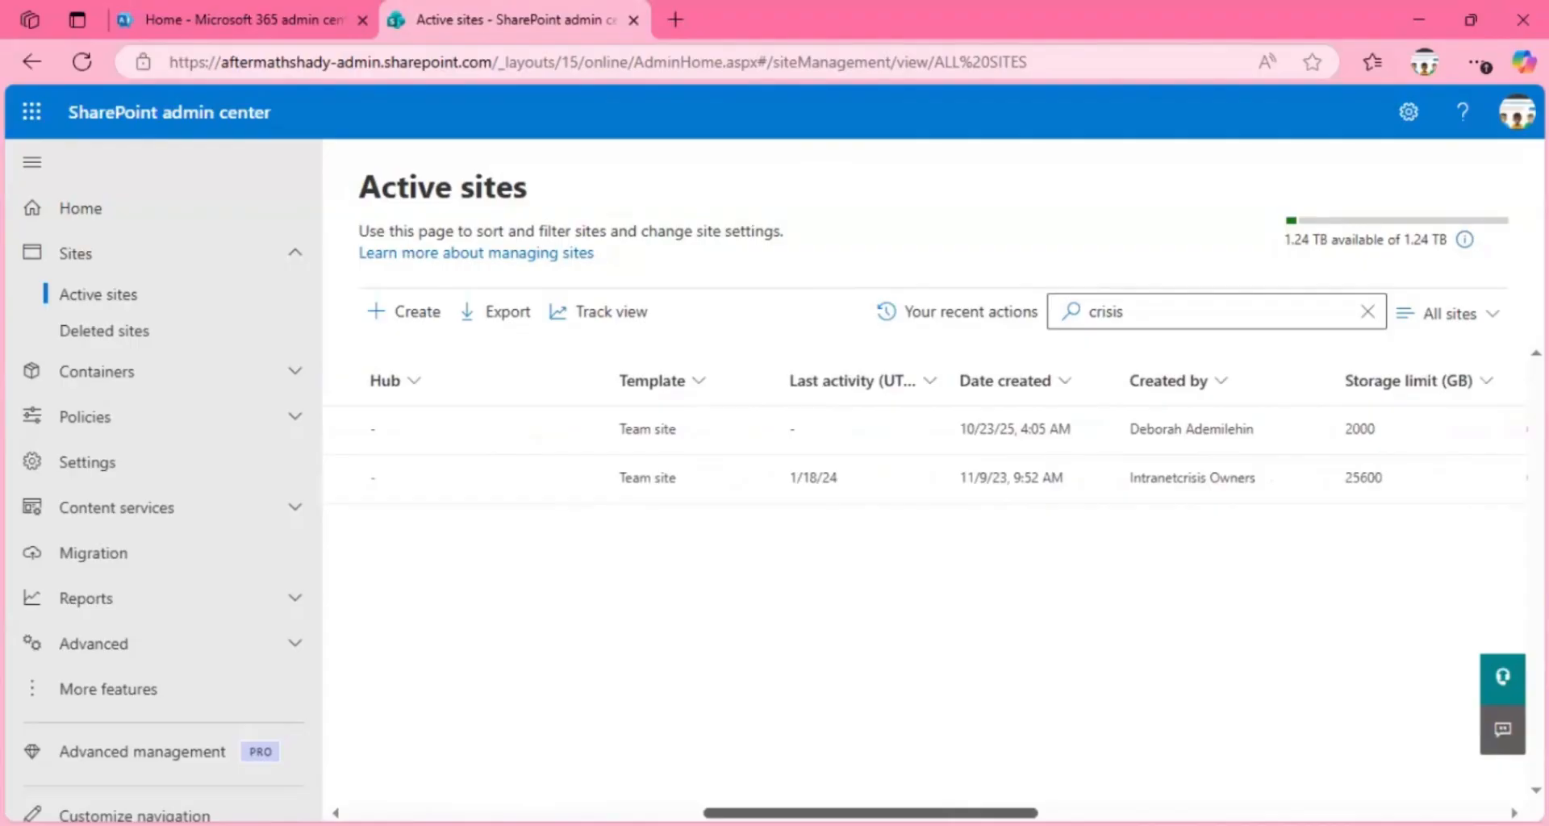
scroll(737, 657, "right", 1)
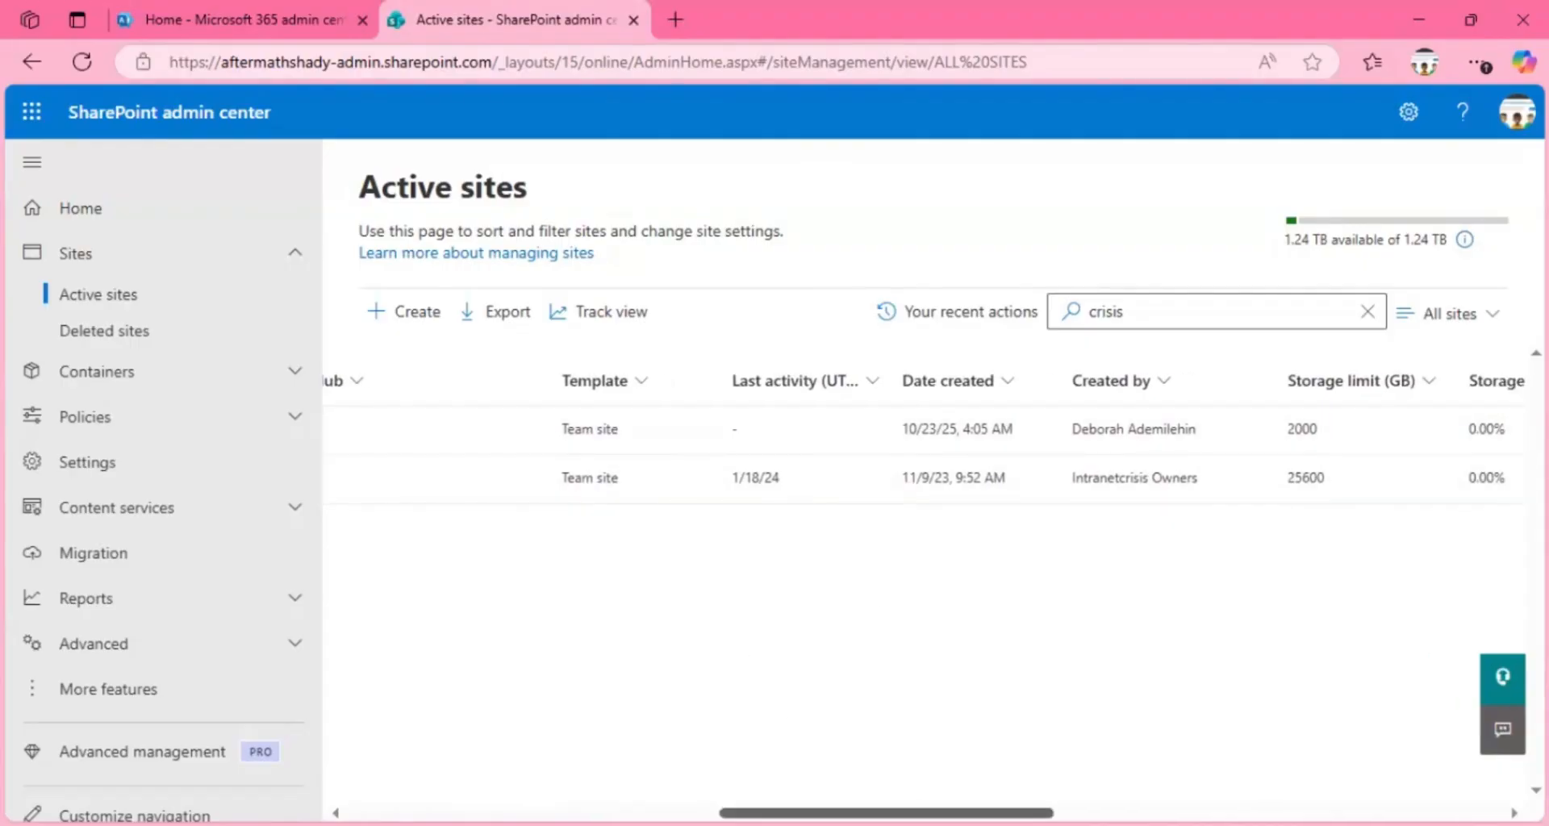
scroll(926, 595, "right", 3)
scroll(925, 595, "right", 3)
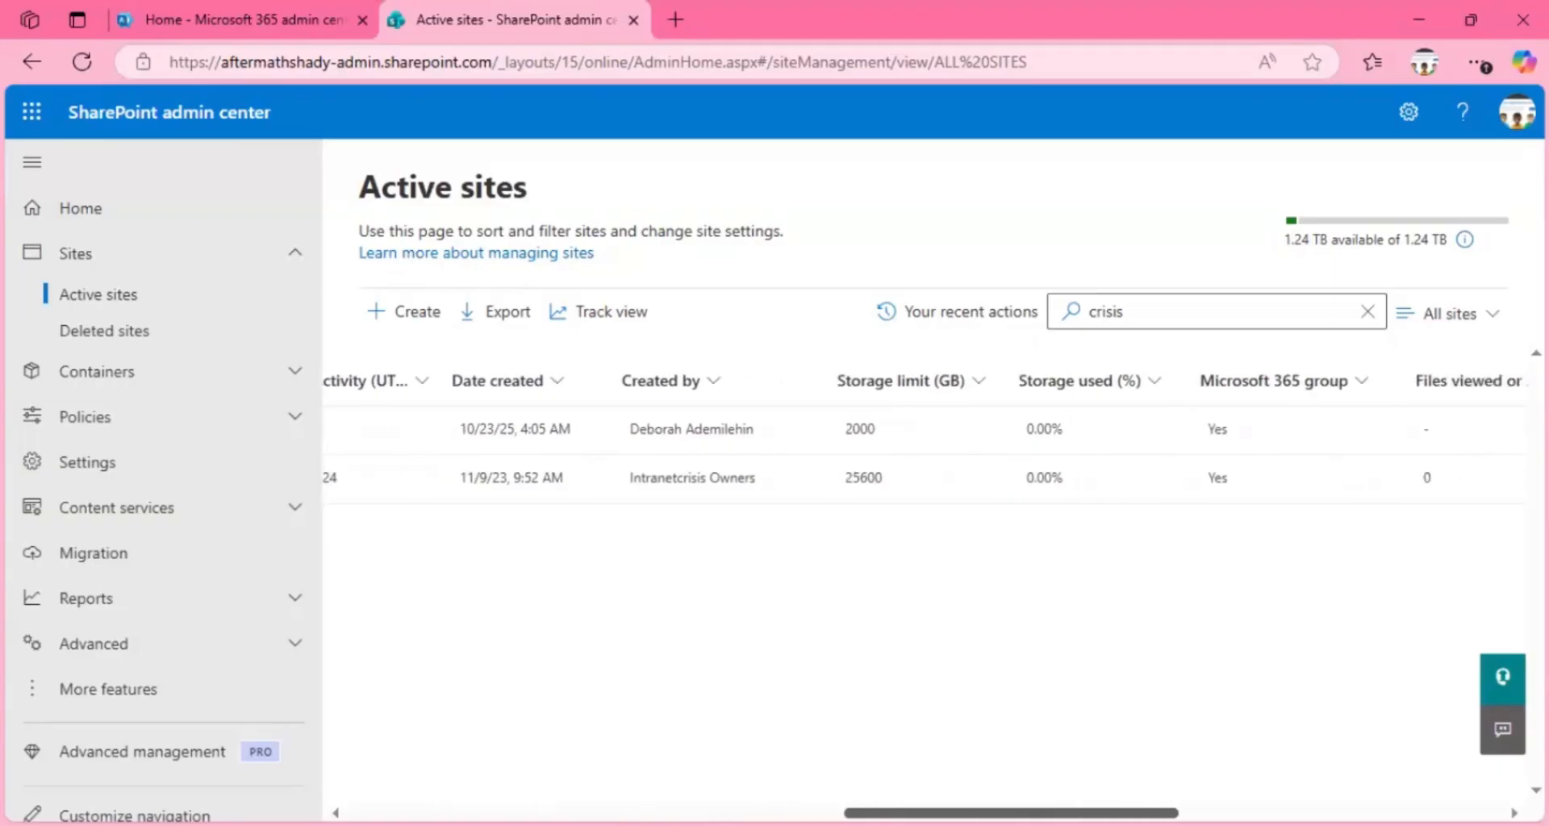
scroll(1183, 785, "right", 3)
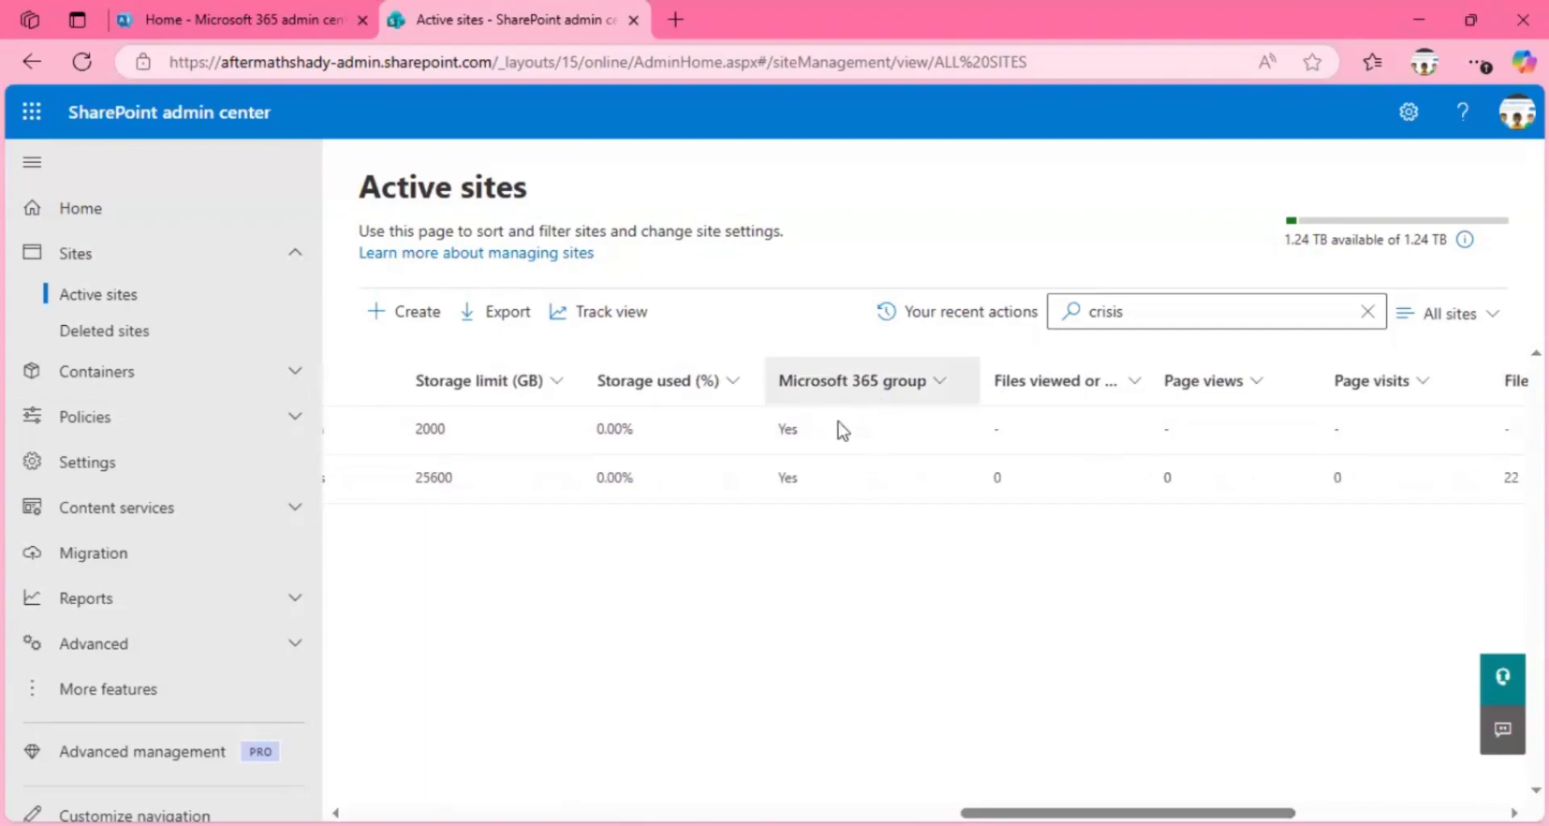
left_click(925, 393)
left_click(676, 559)
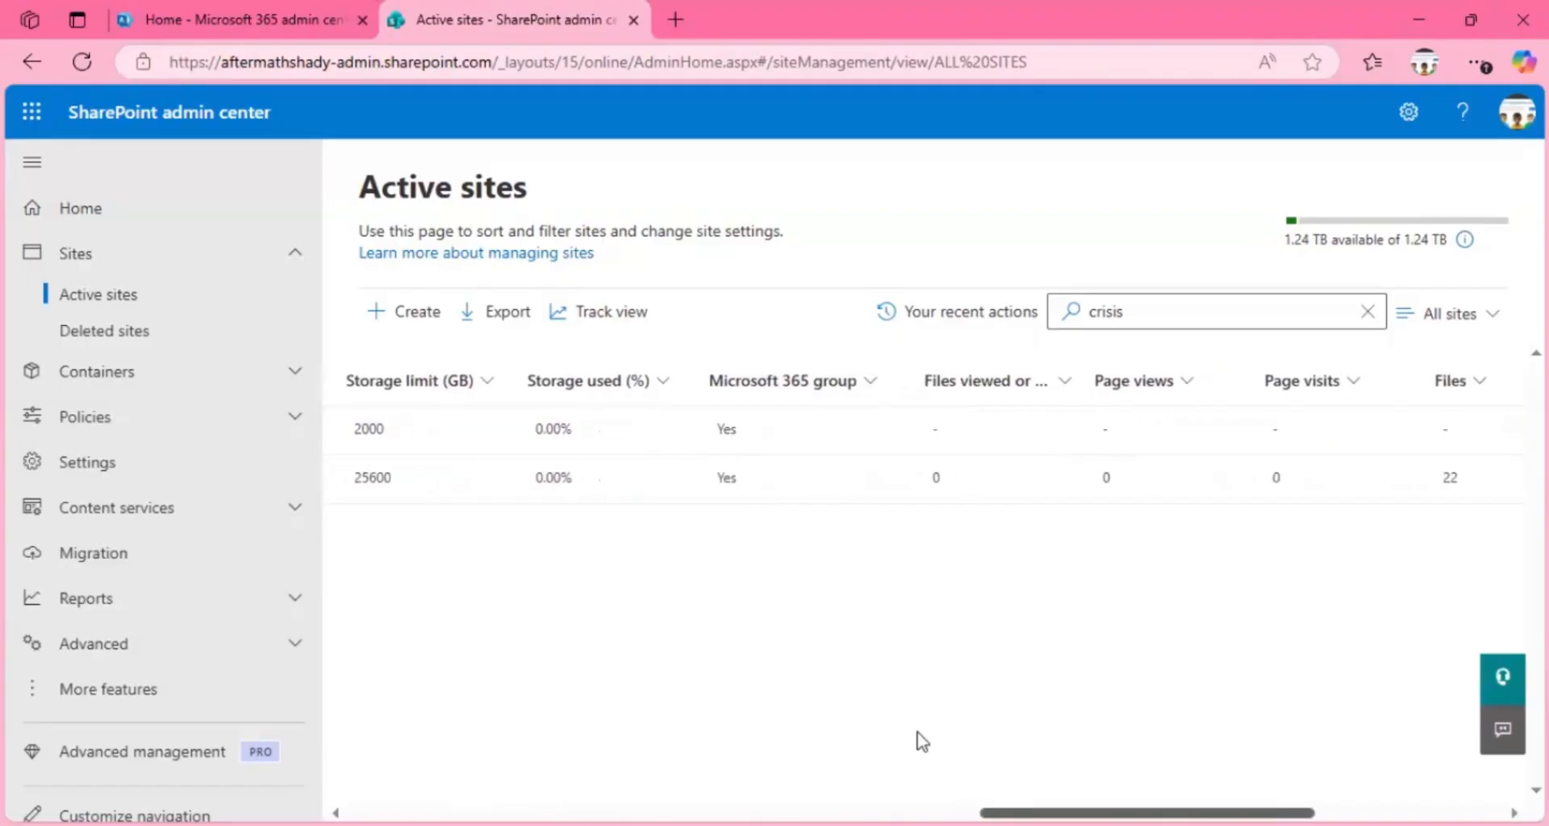
scroll(922, 741, "right", 4)
scroll(927, 452, "left", 1)
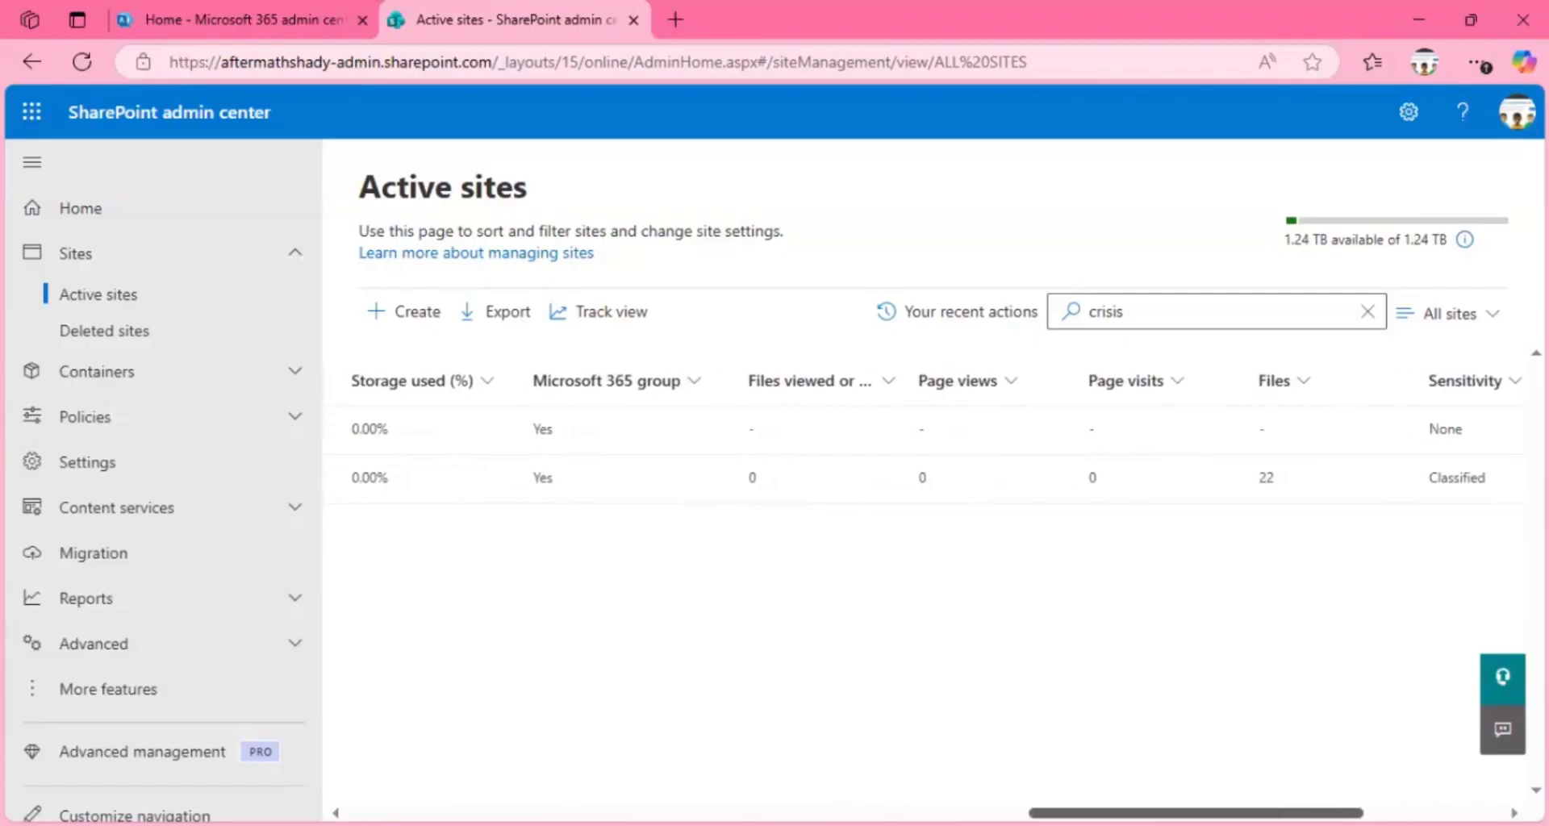
scroll(928, 451, "right", 3)
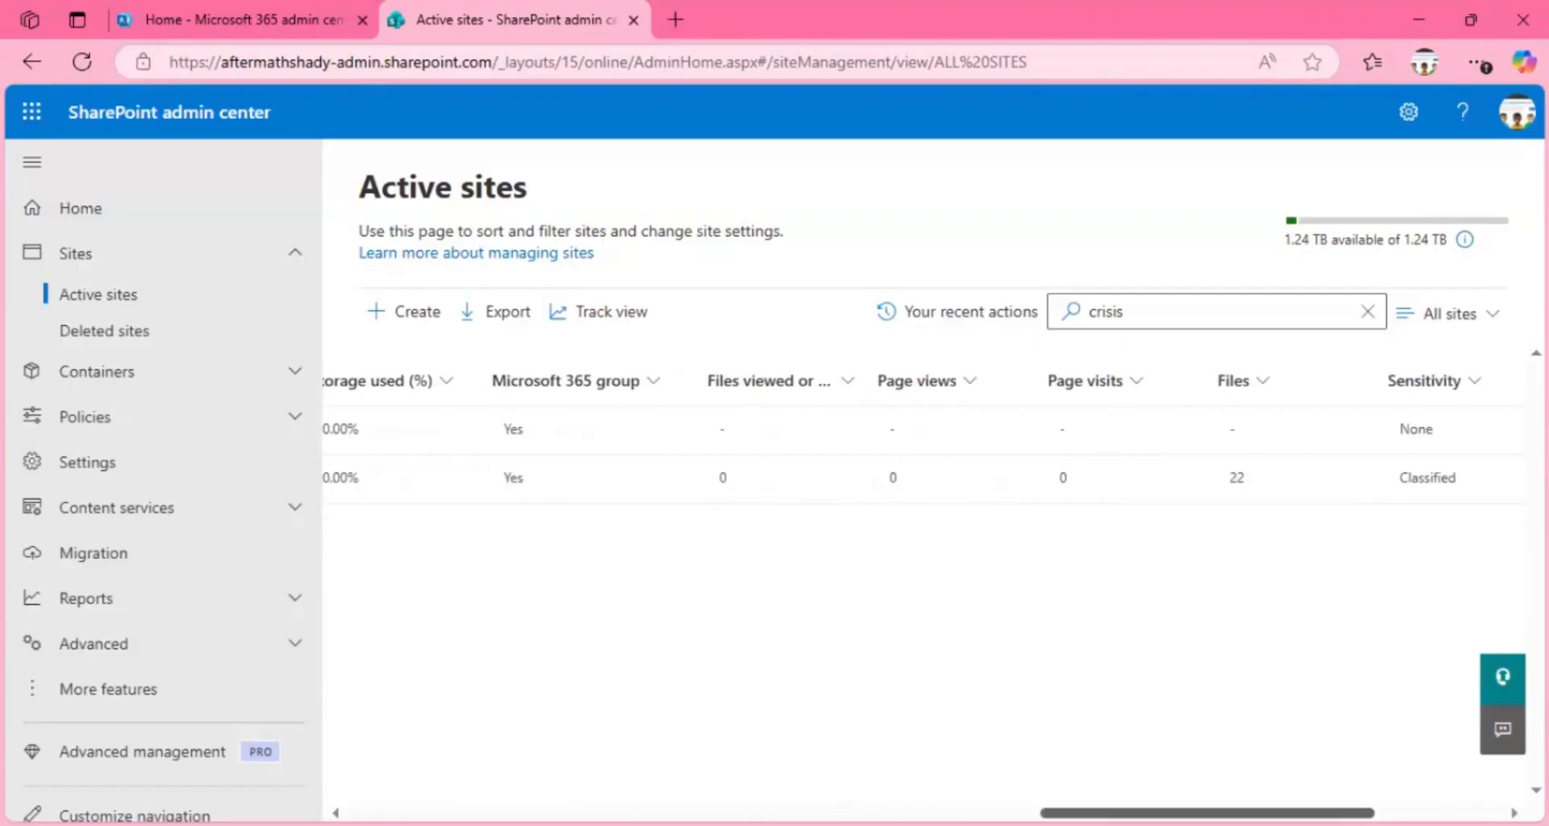
scroll(927, 452, "right", 2)
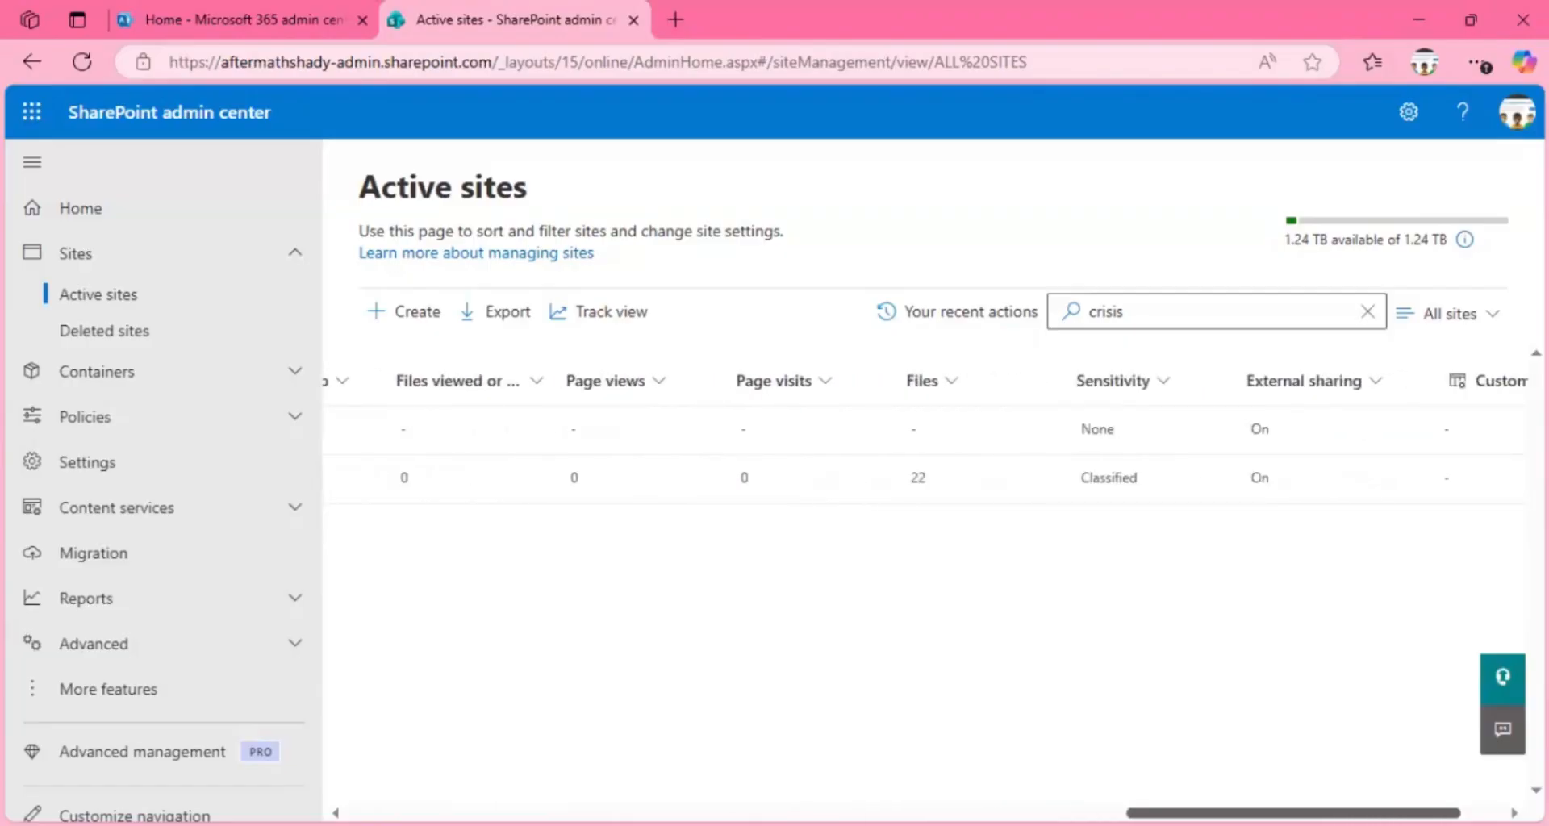
scroll(928, 451, "right", 2)
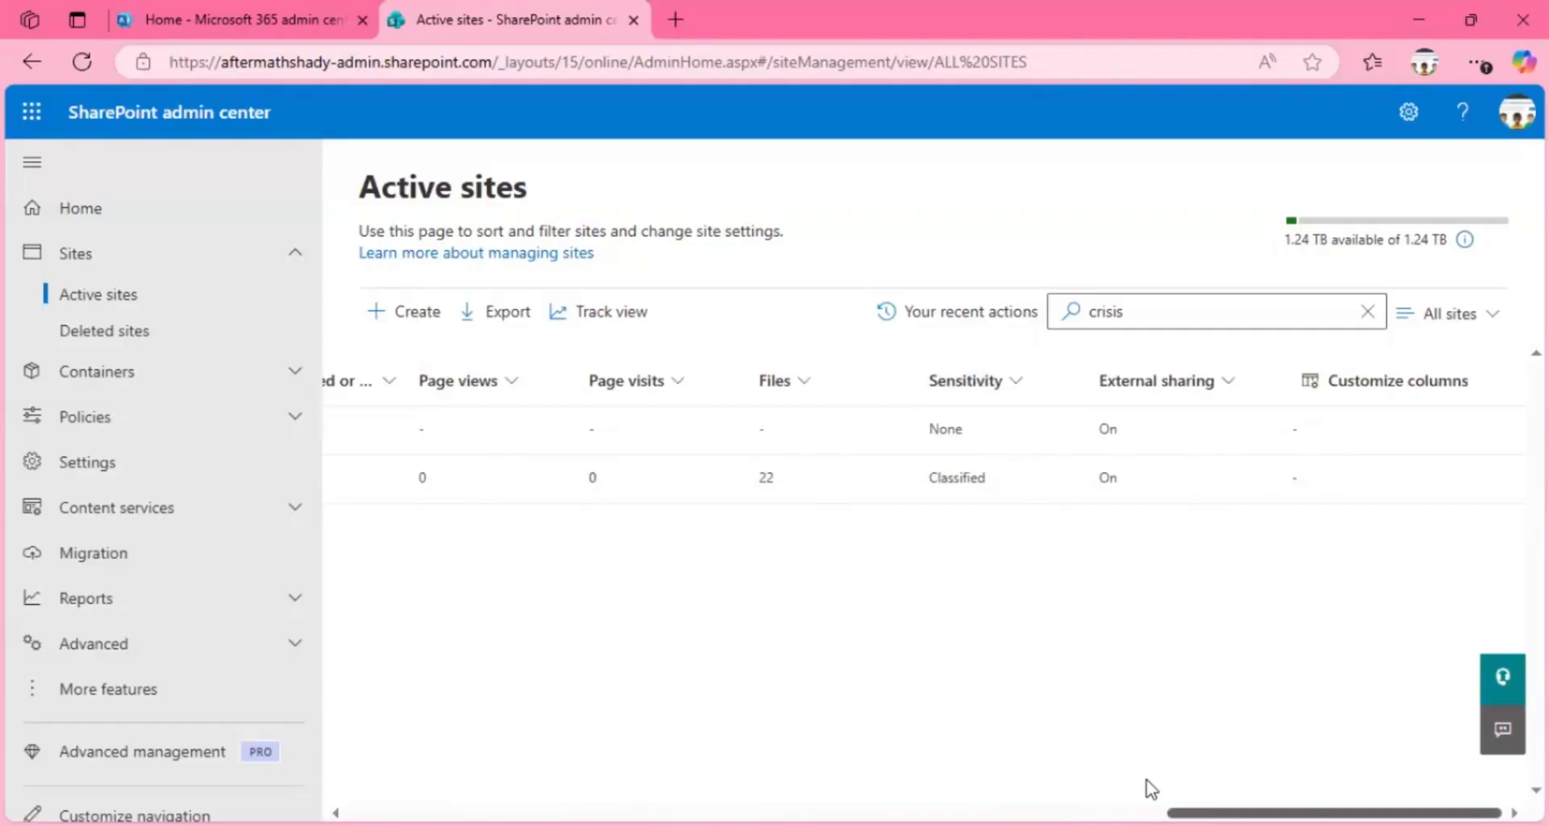
scroll(1150, 789, "left", 10)
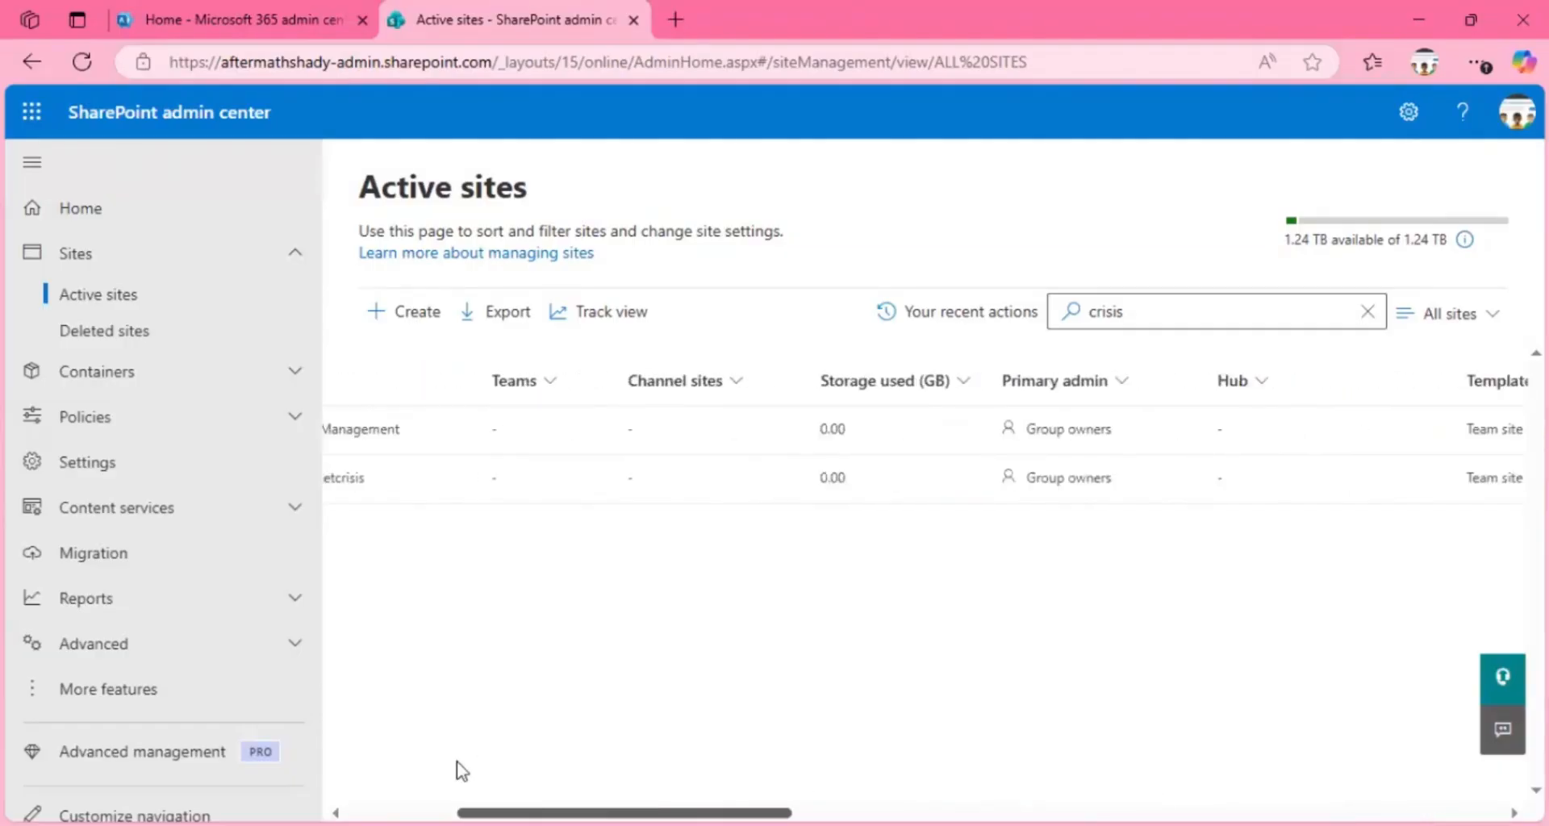
scroll(460, 771, "left", 5)
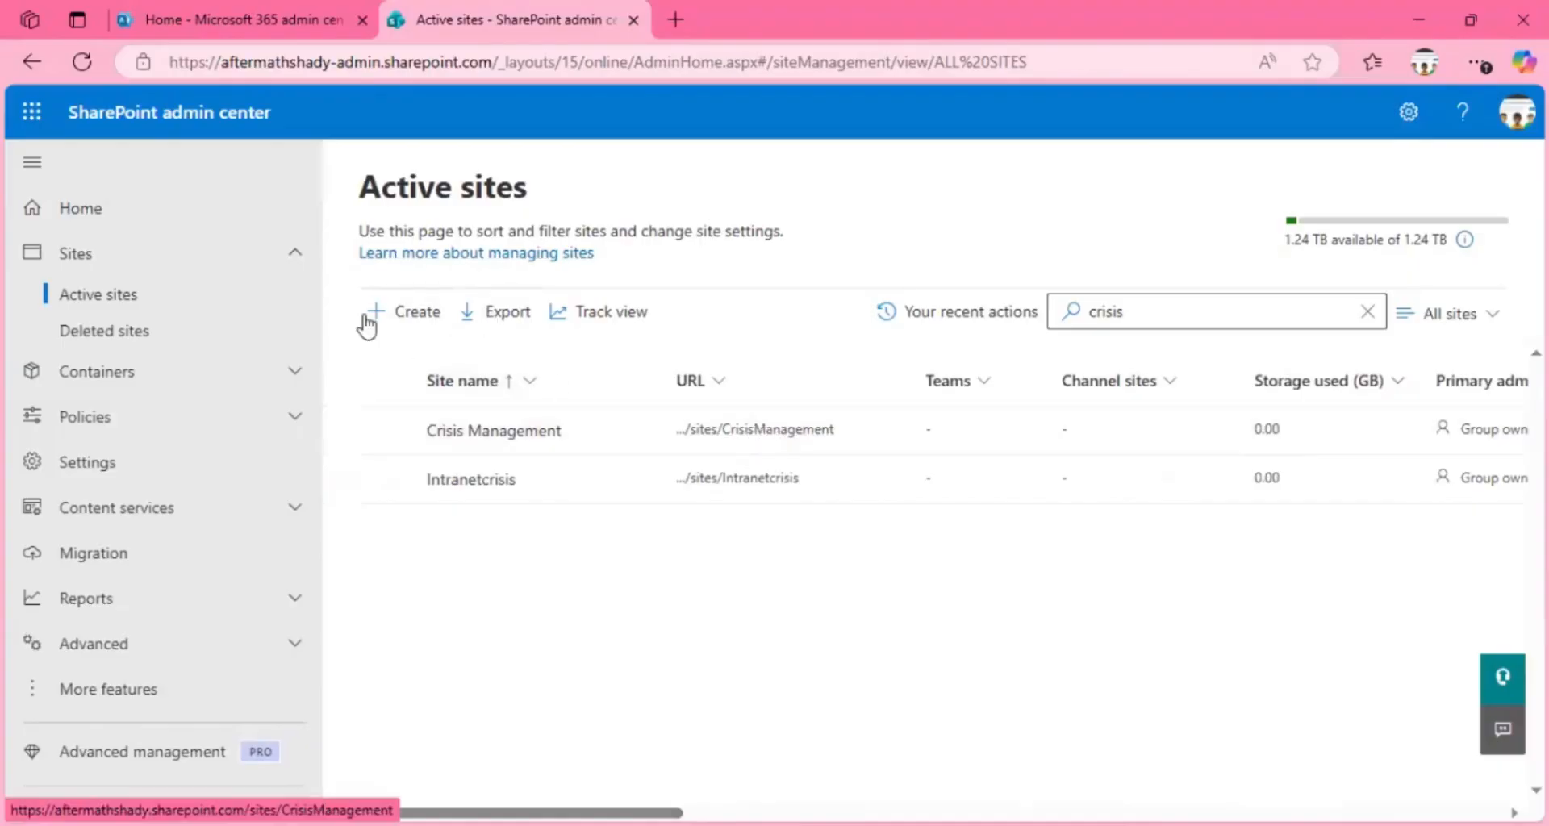
Step: Launch SharePoint from the Microsoft 365 apps, and open the Crisis Management site from its URL in the Active sites list
left_click(20, 116)
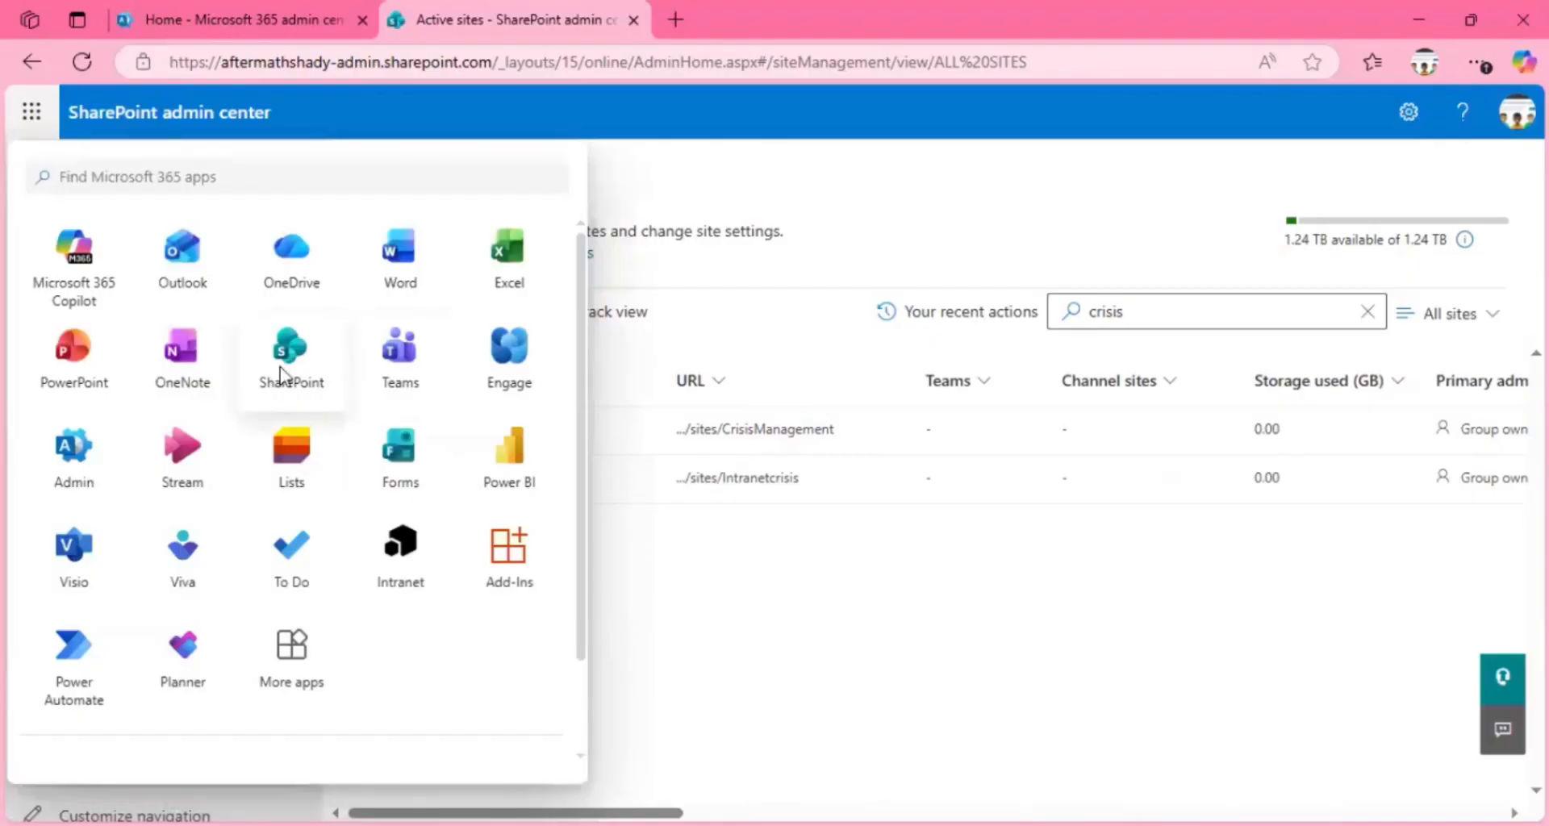
left_click(283, 375)
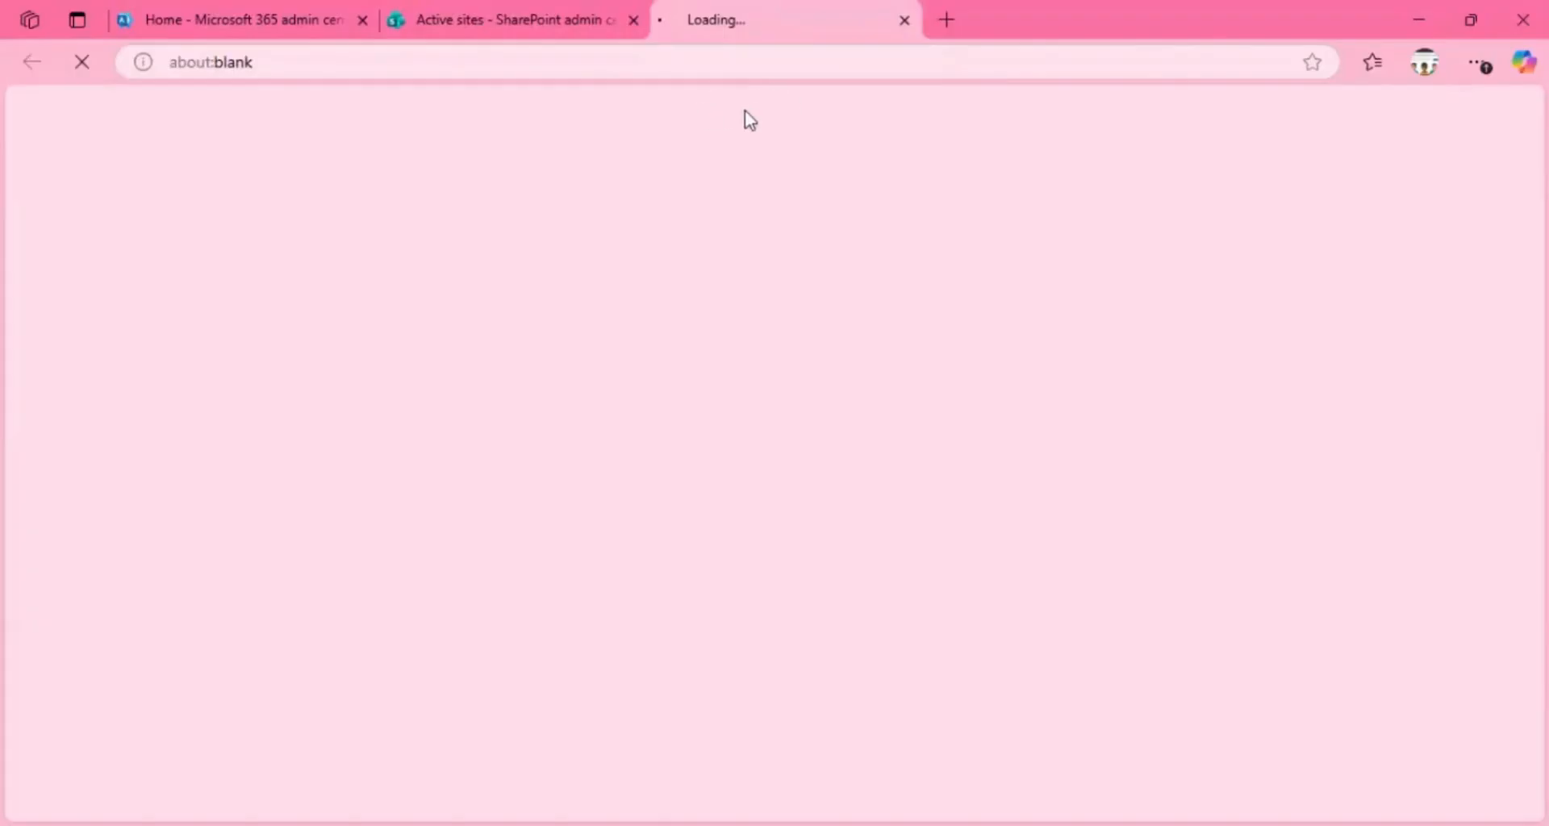
left_click(549, 24)
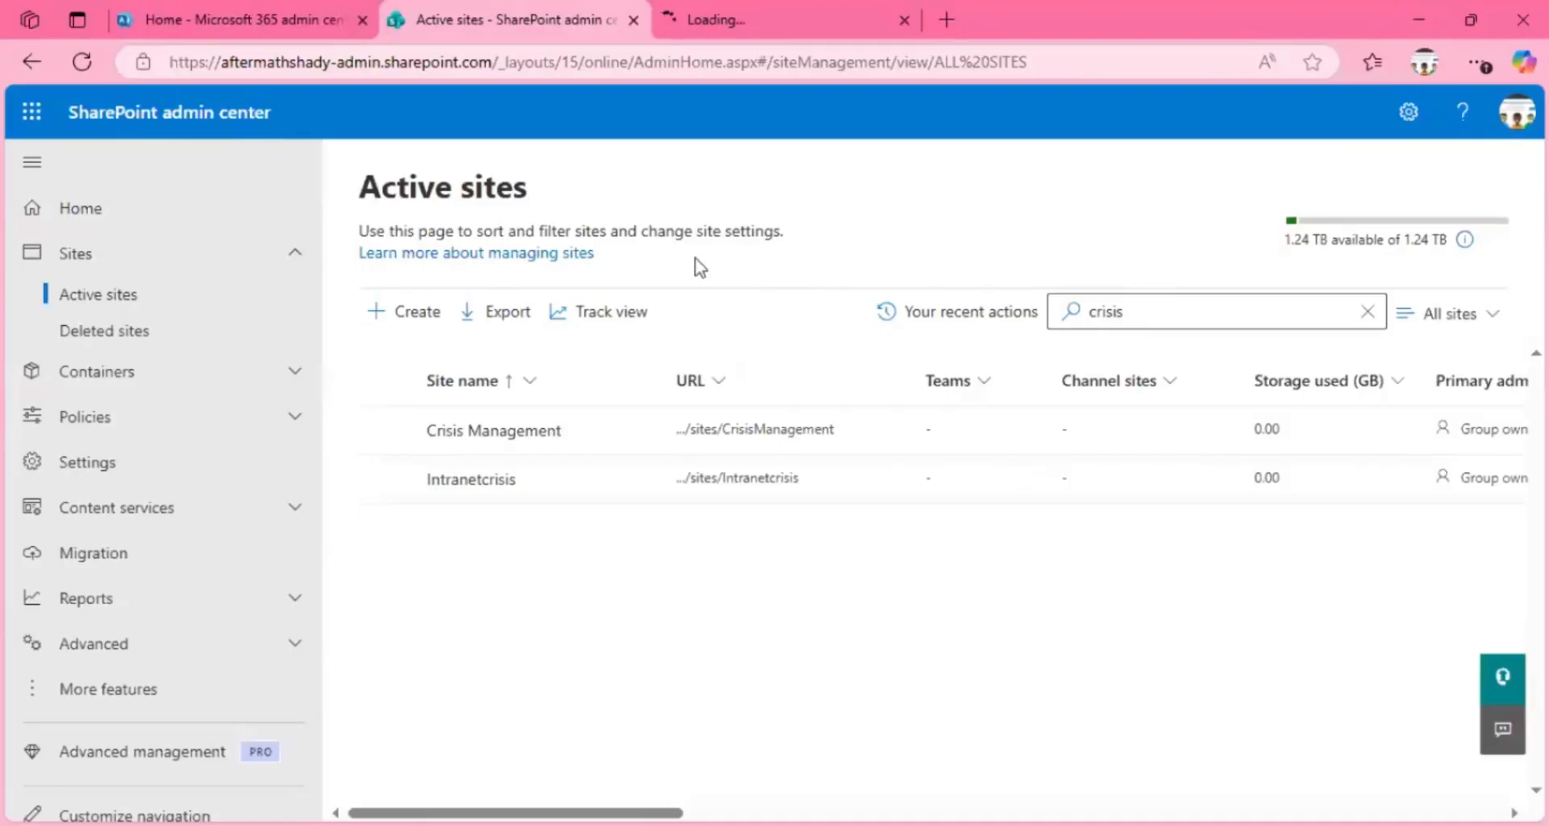
left_click(736, 429)
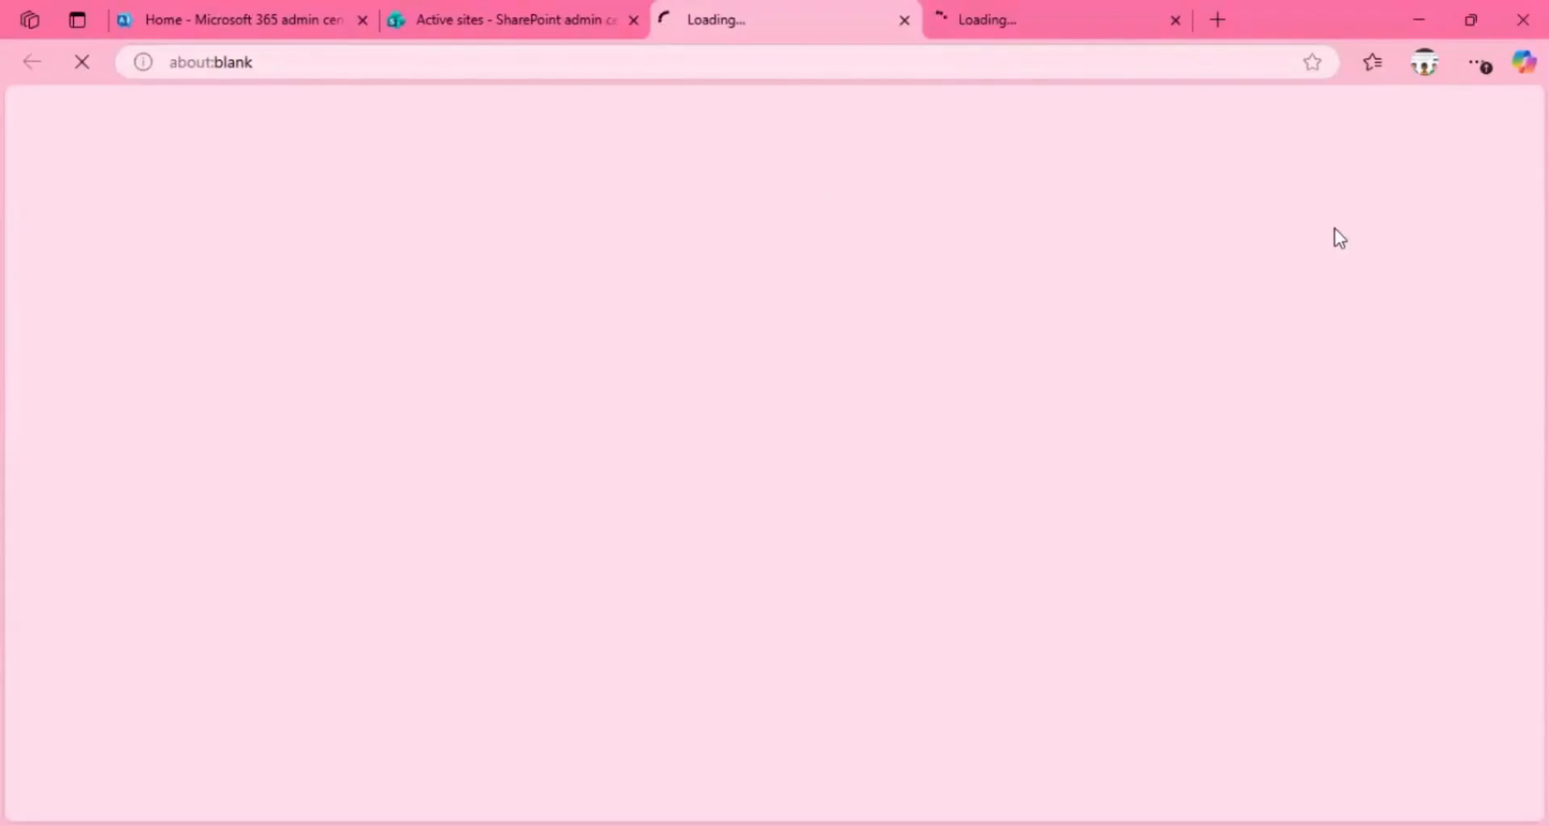
left_click(1476, 20)
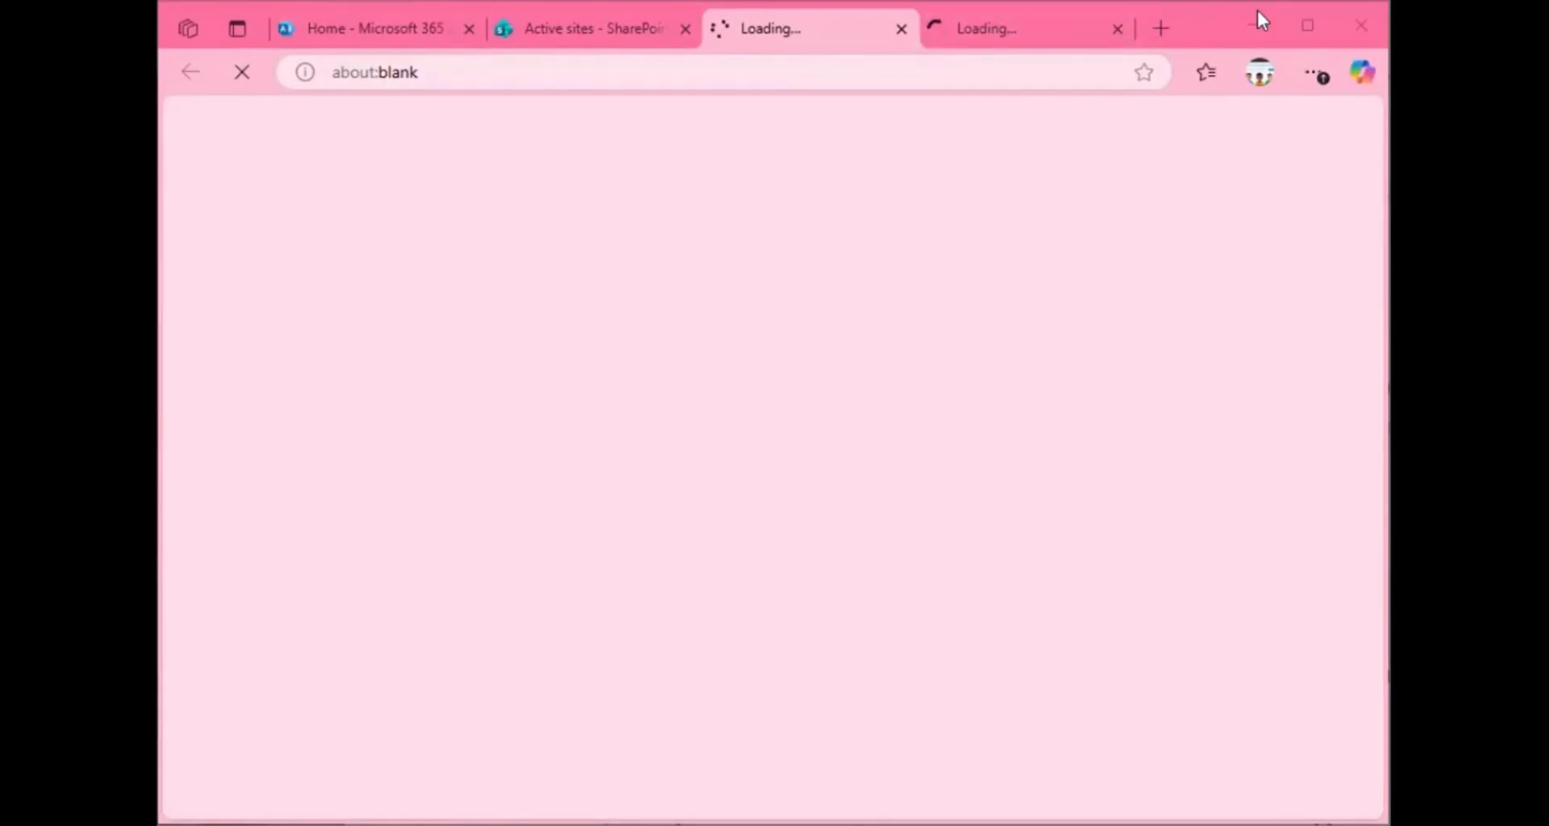
Step: Examine the CrisisManagement segment in the URL of the Crisis Management site's home page
left_click(1307, 29)
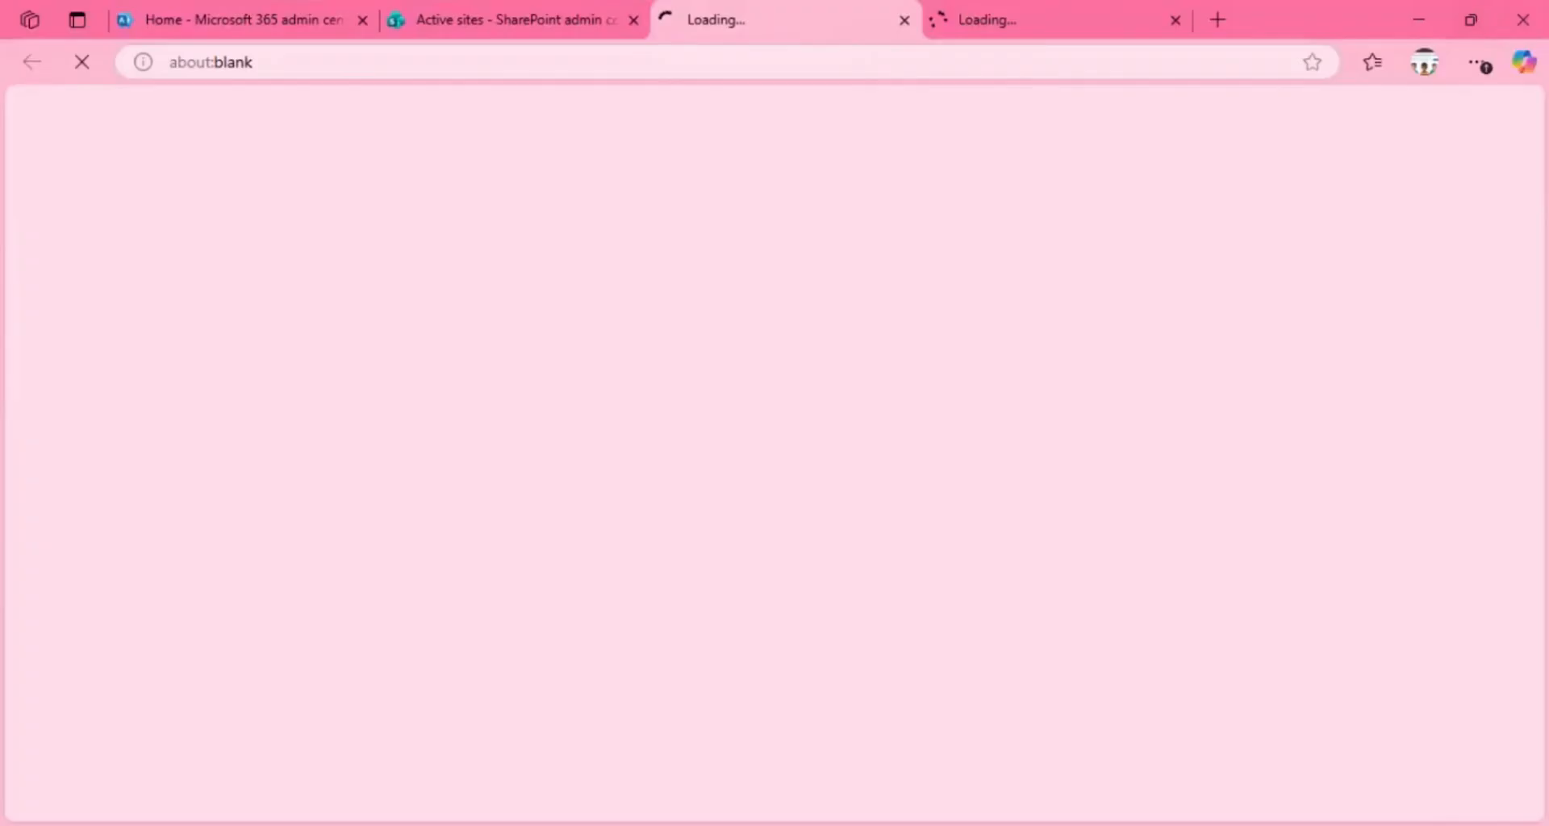
left_click(1471, 20)
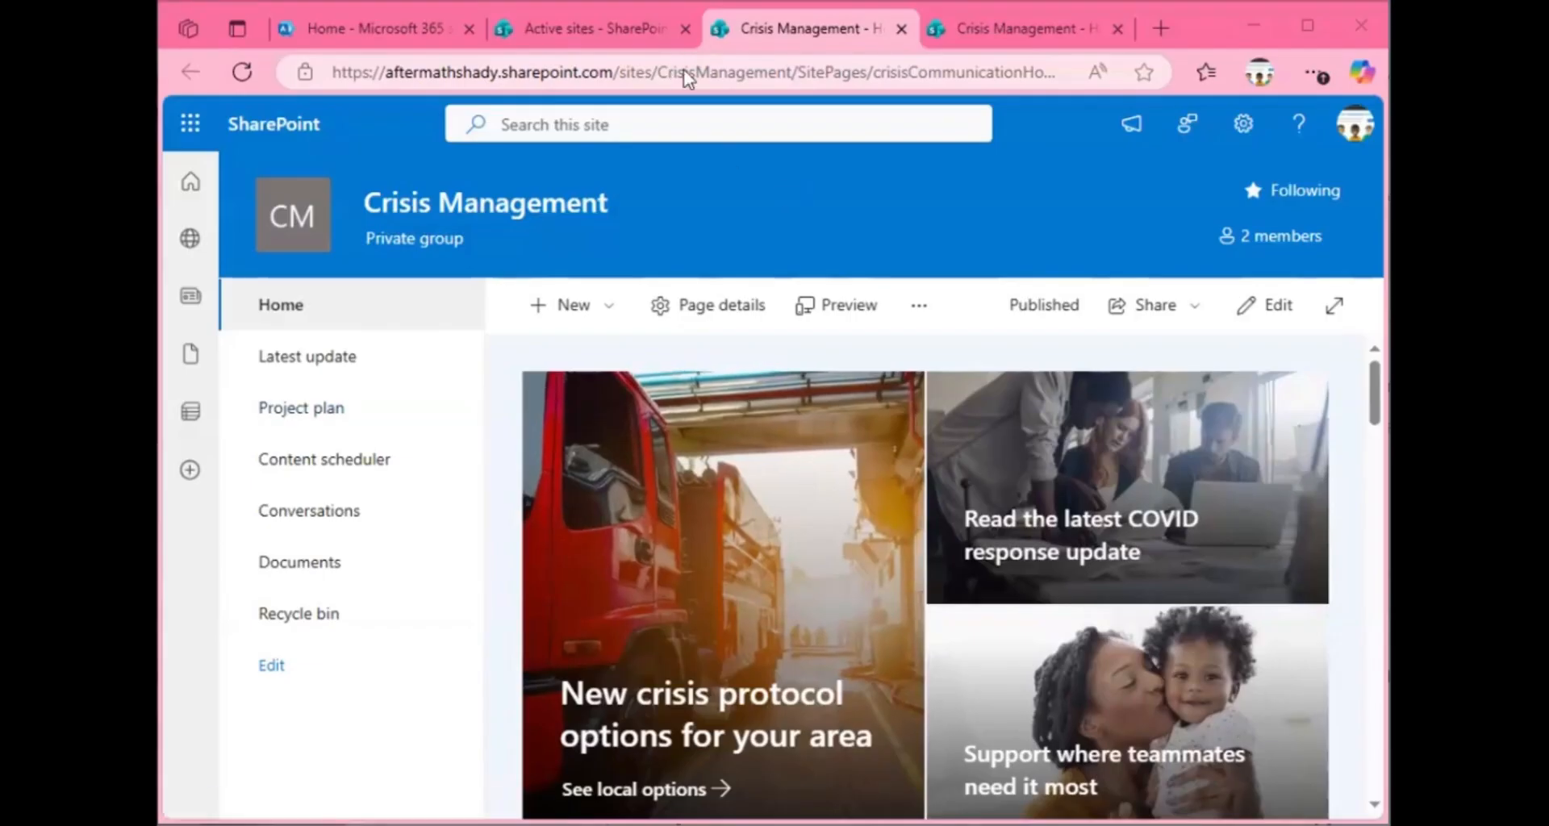
double_click(722, 72)
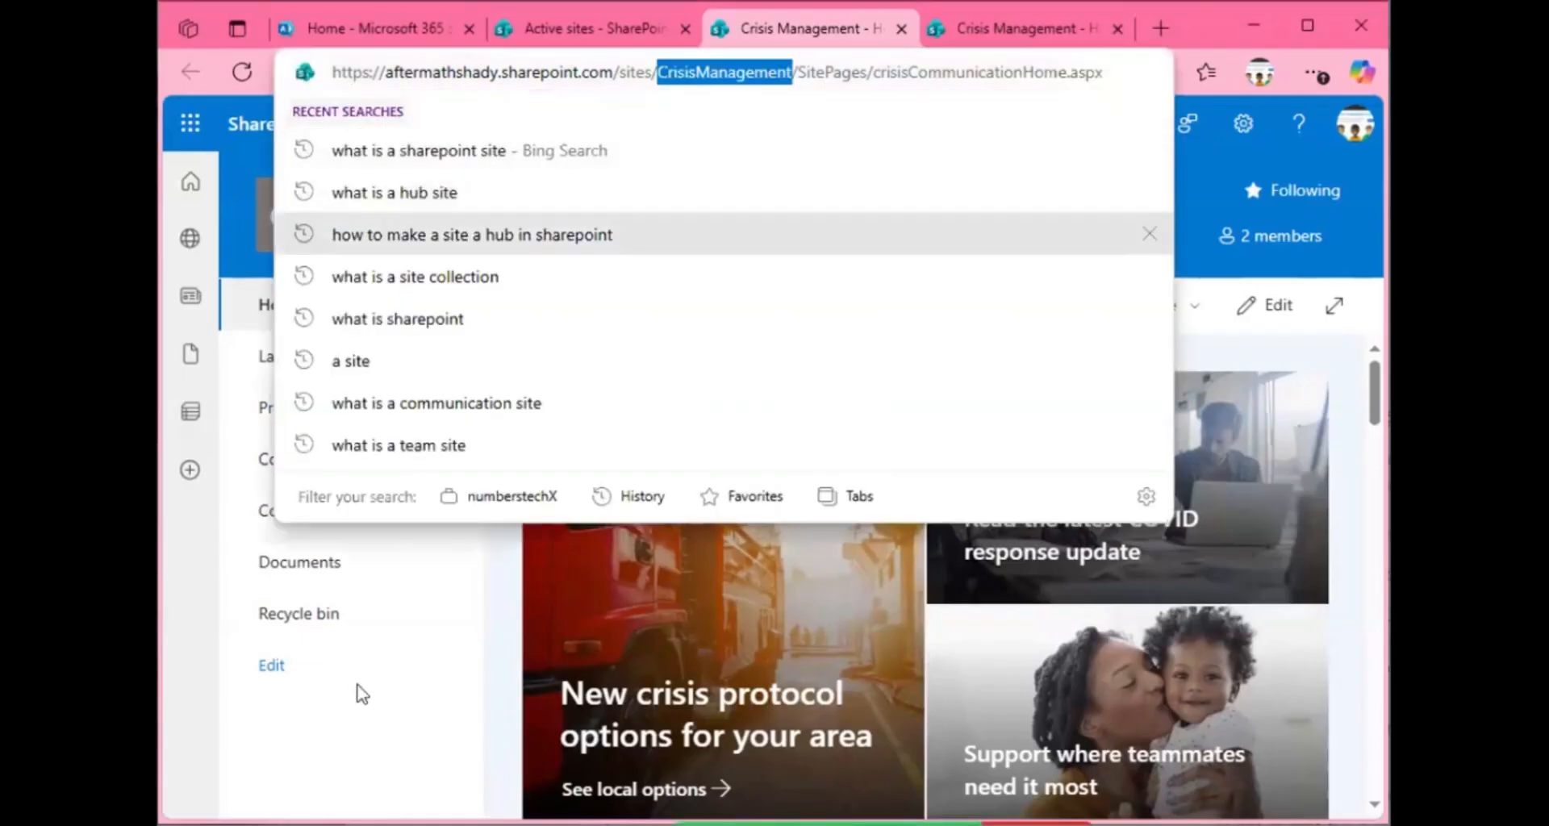
left_click(360, 691)
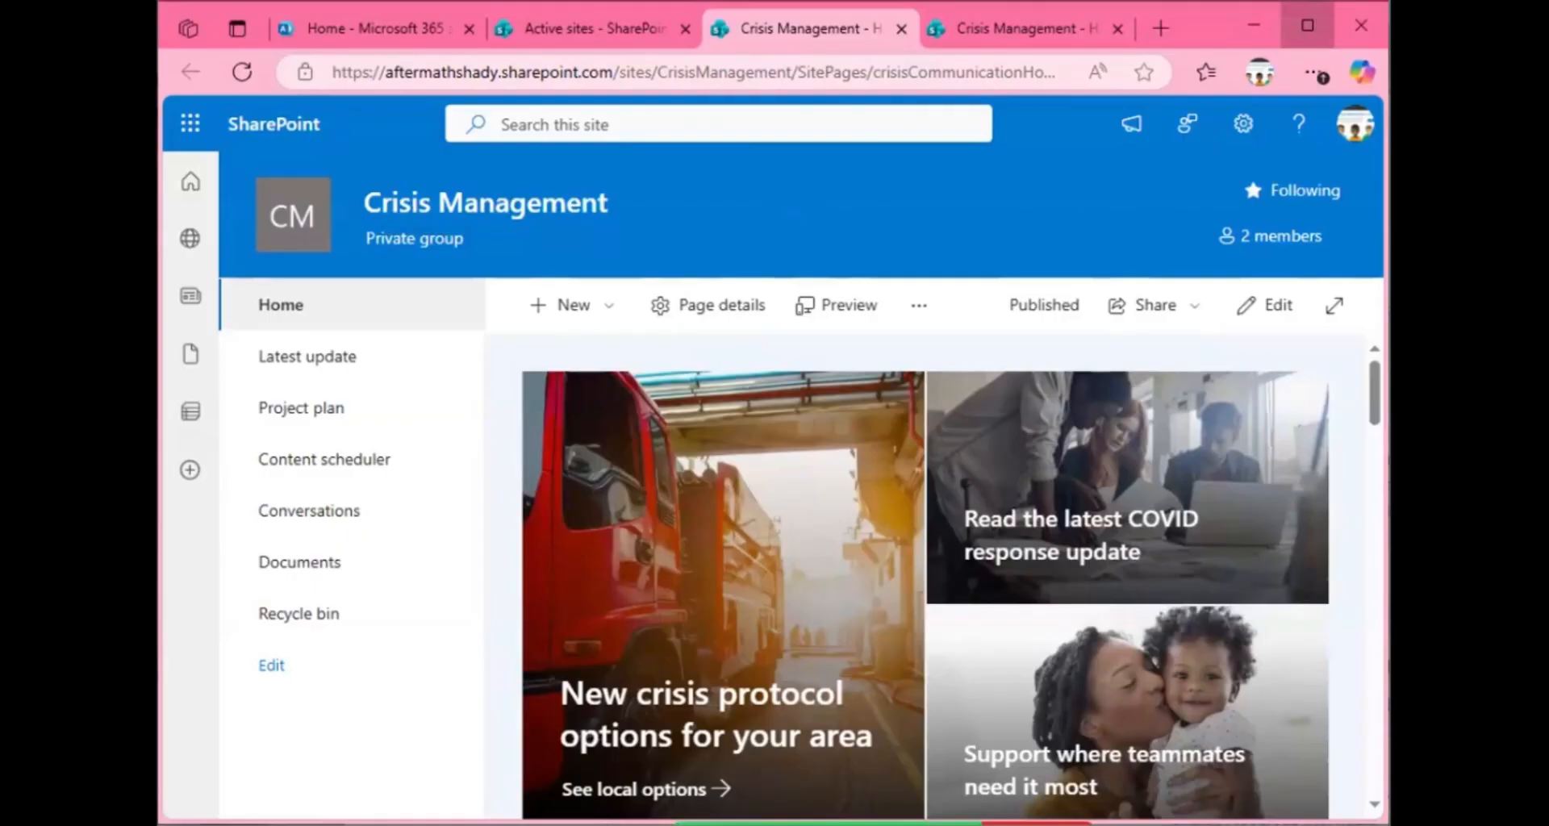
Step: Enlarge the browser window, and review the Crisis Management site's settings options and the content types available for creating new items
left_click(1307, 25)
left_click(1408, 121)
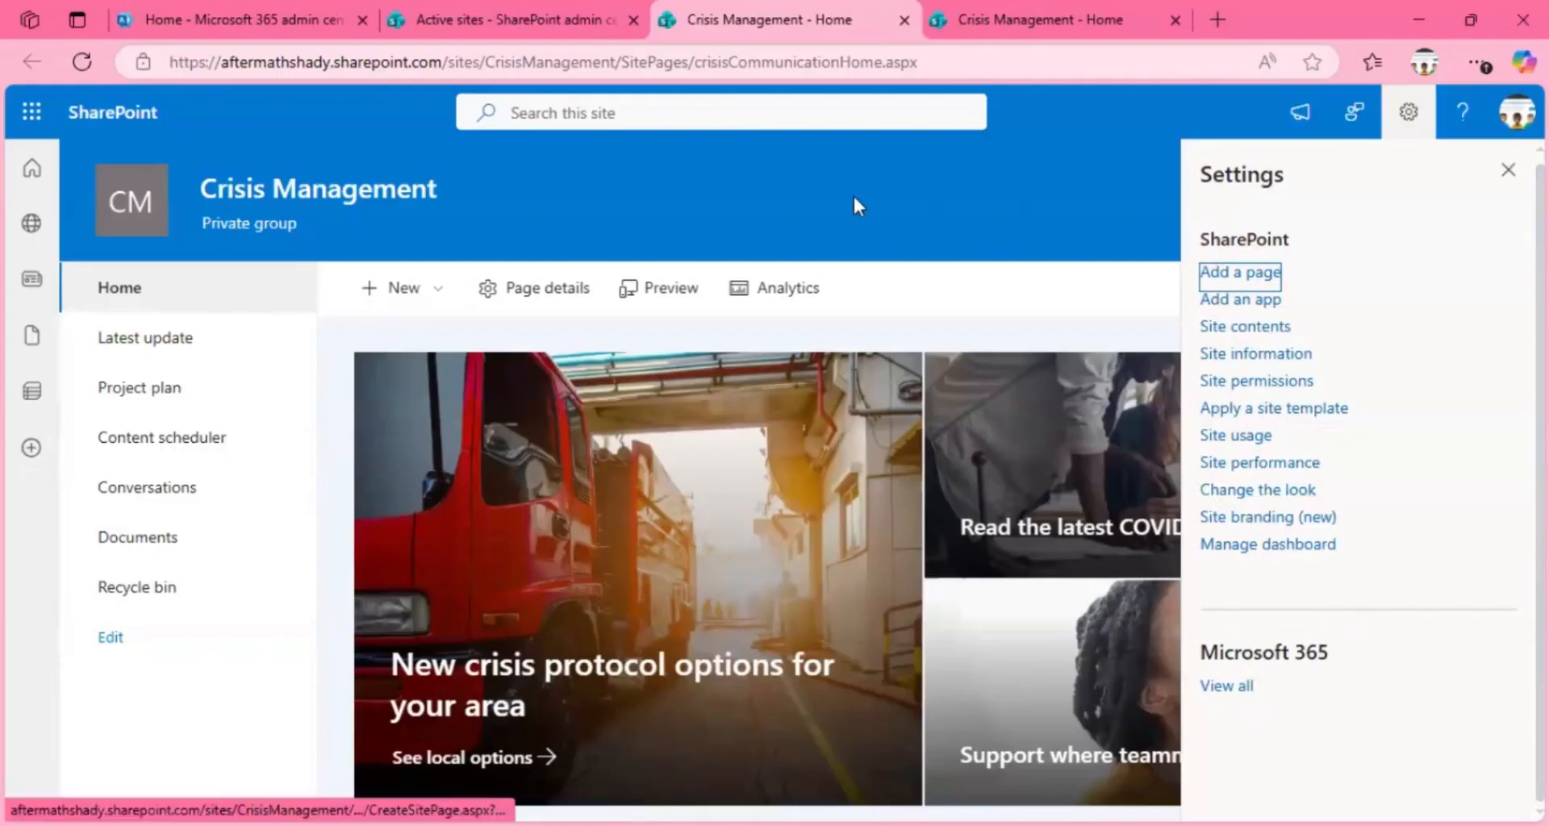
left_click(449, 287)
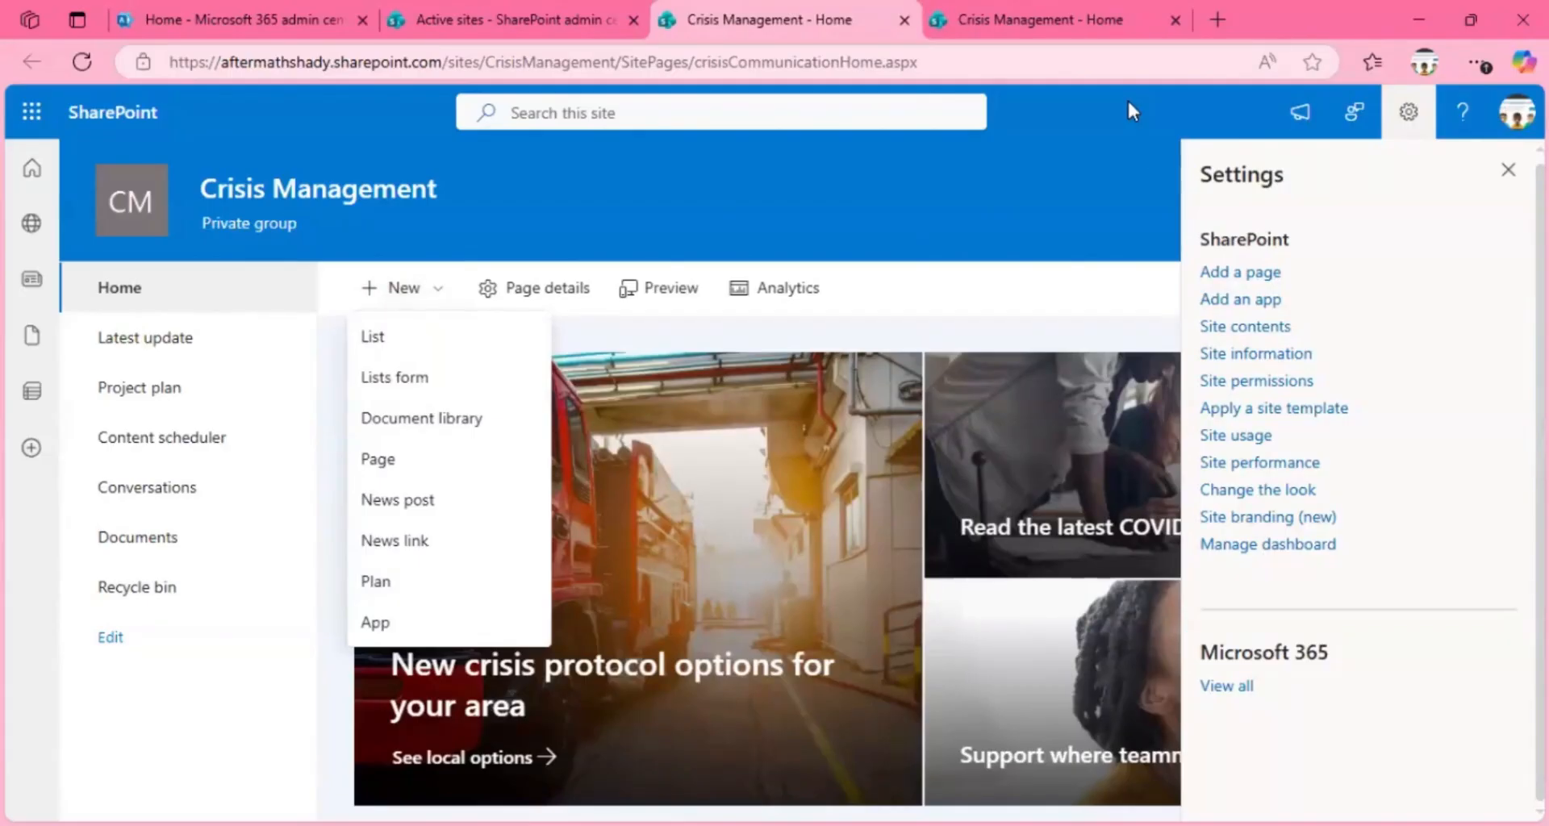
left_click(430, 287)
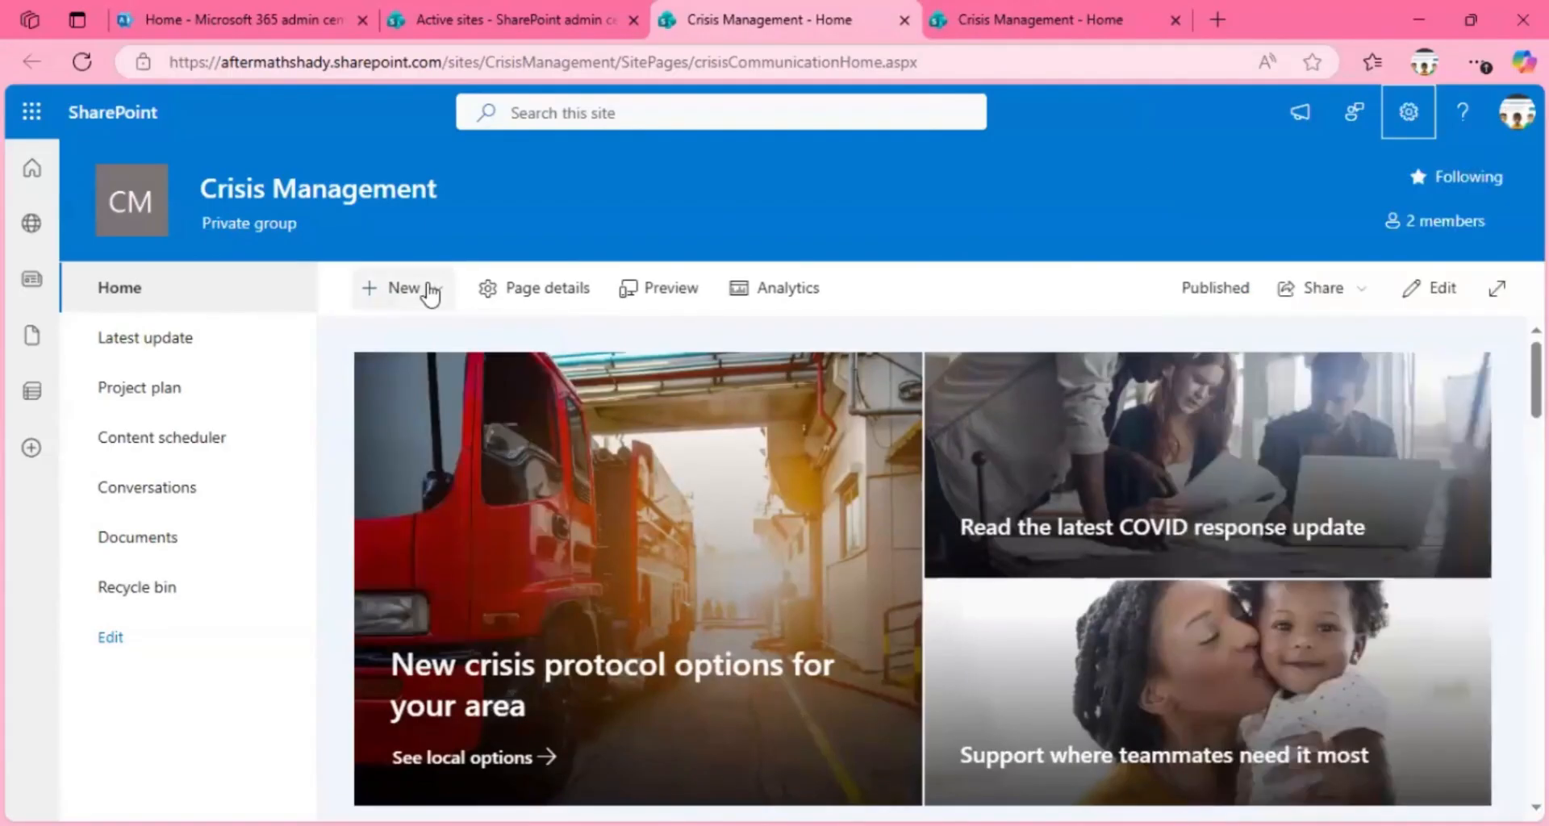
left_click(429, 289)
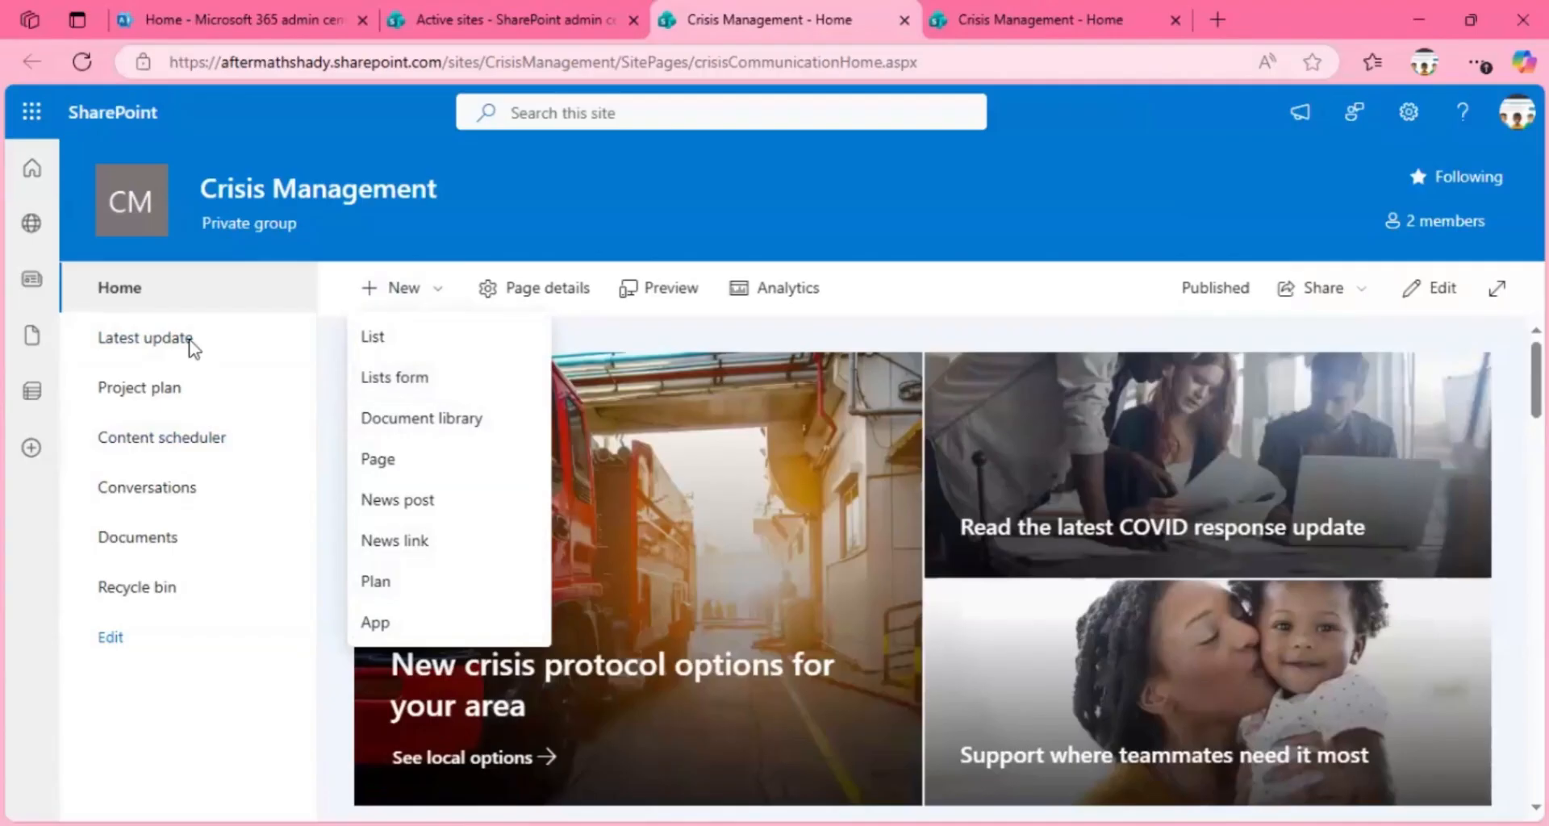
left_click(231, 254)
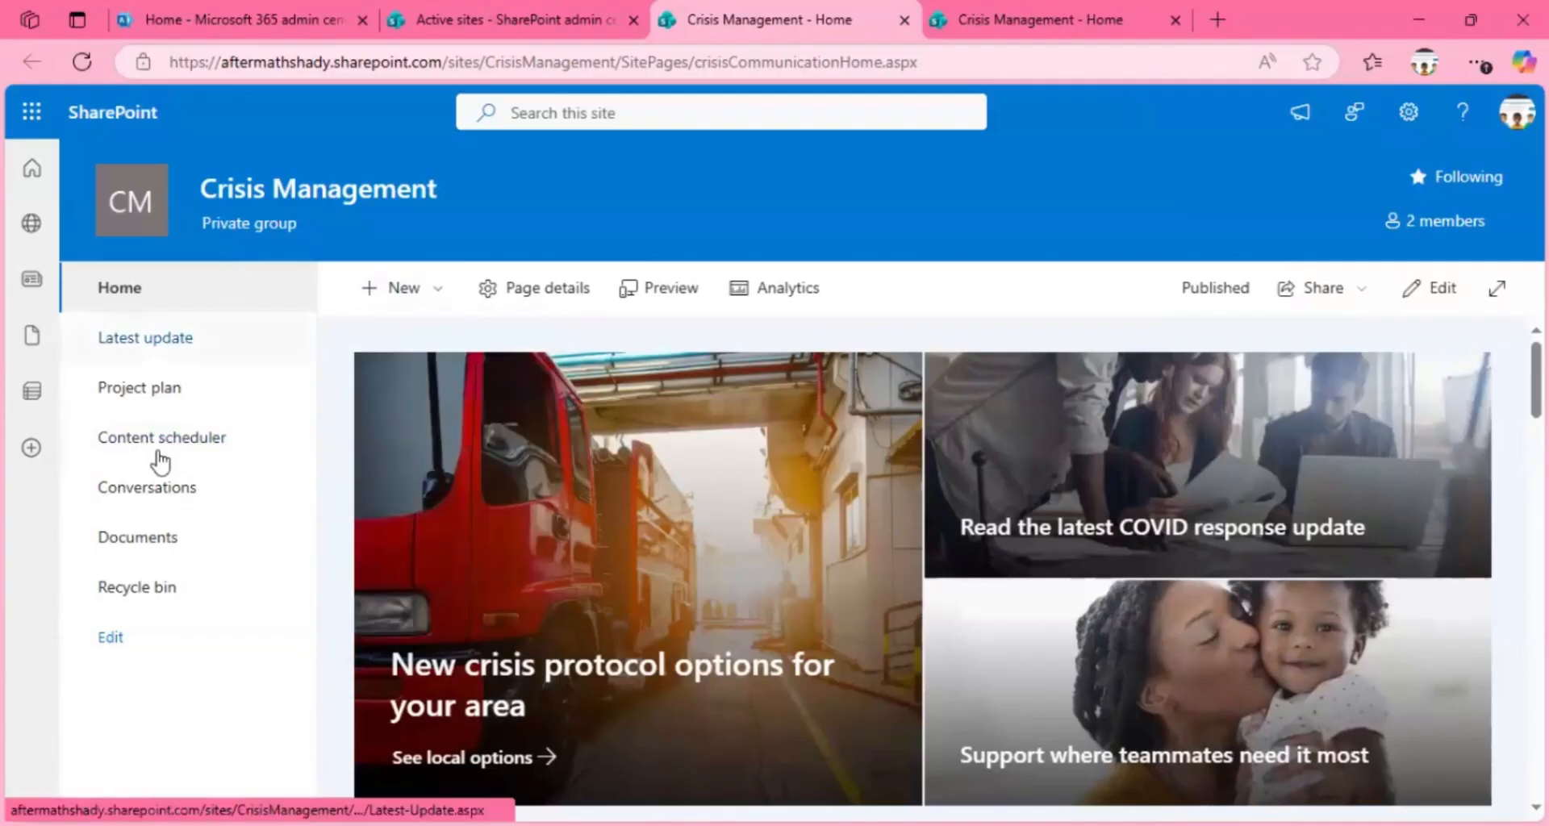
Step: Visit the Latest update page of the Crisis Management site, and open its Project plan list
left_click(153, 357)
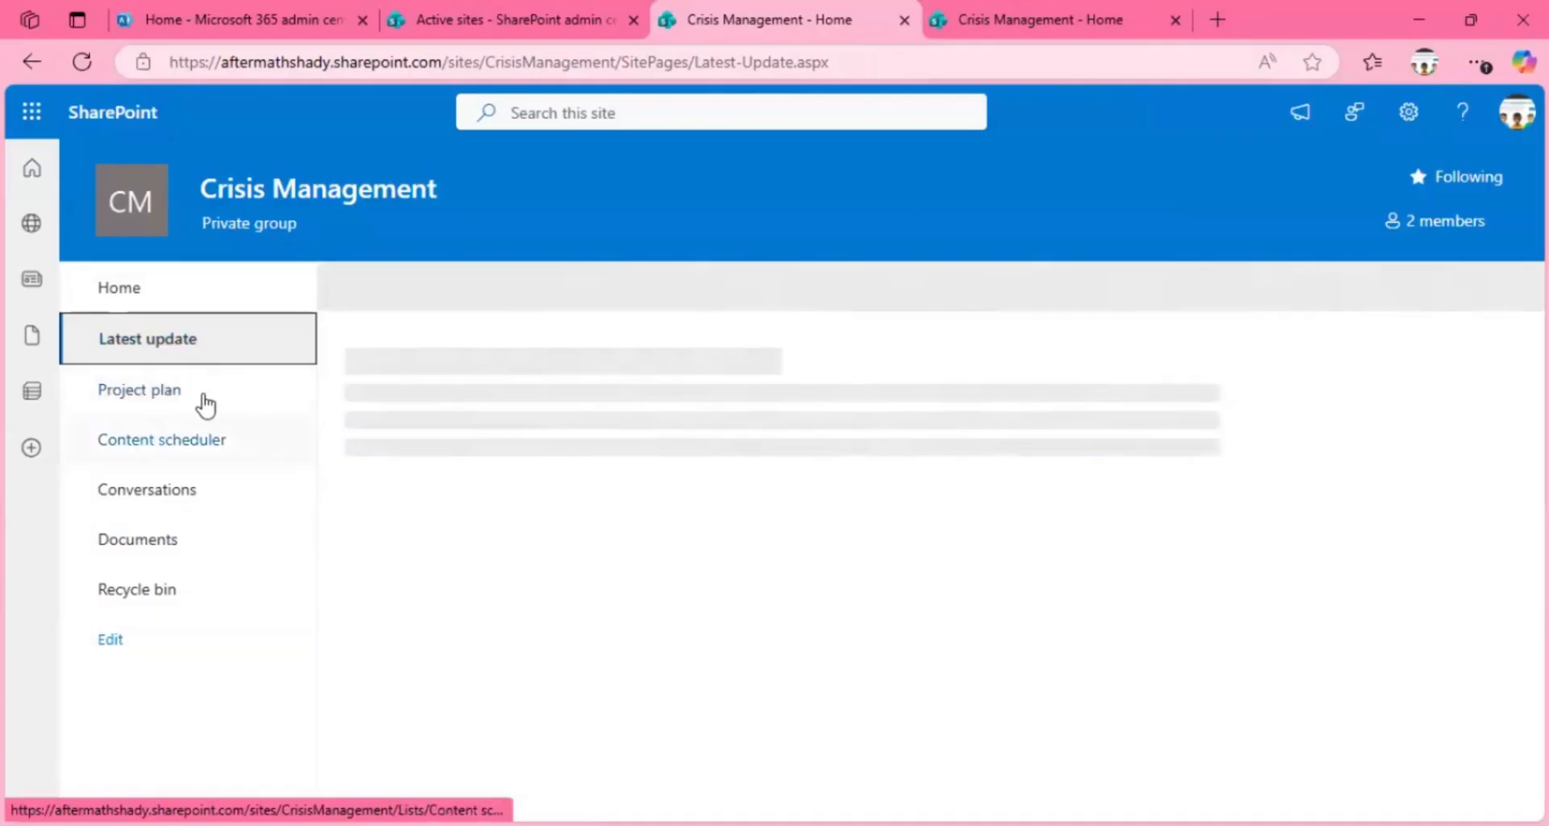
left_click(138, 395)
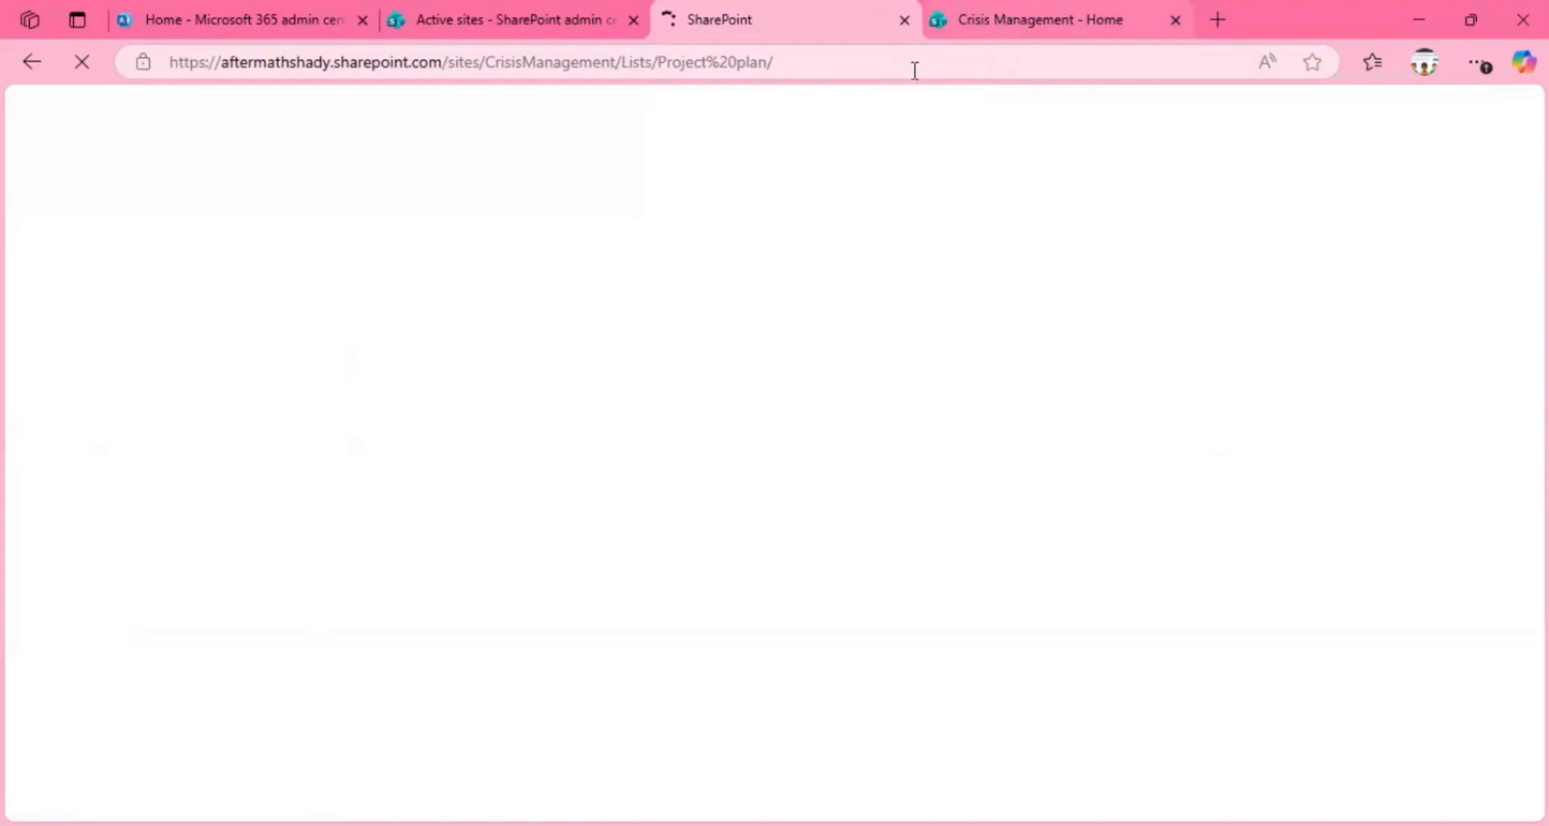
key("ctrl+Tab")
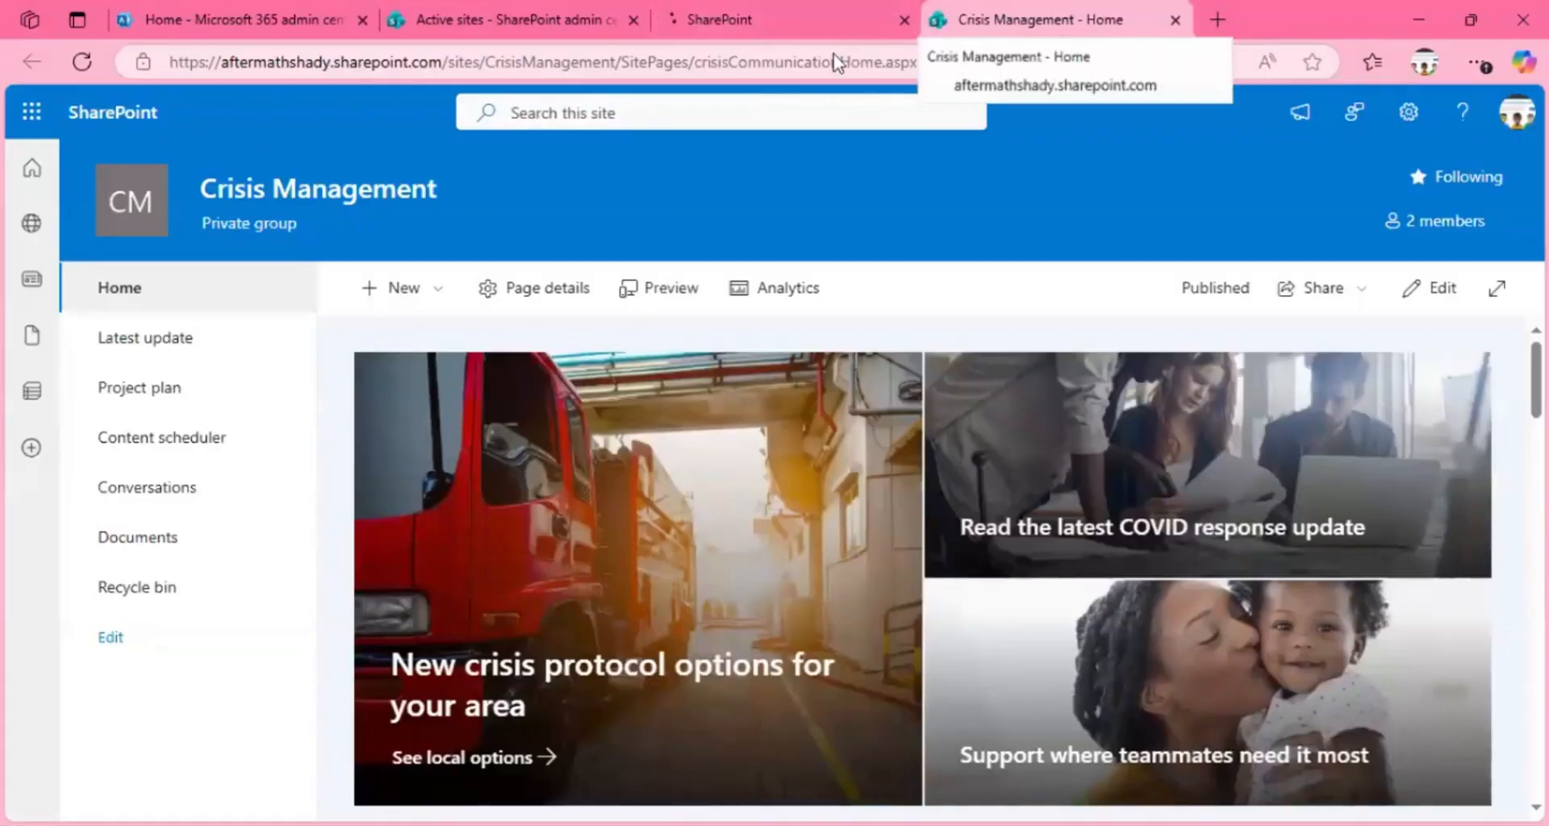
left_click_drag(836, 62, 443, 62)
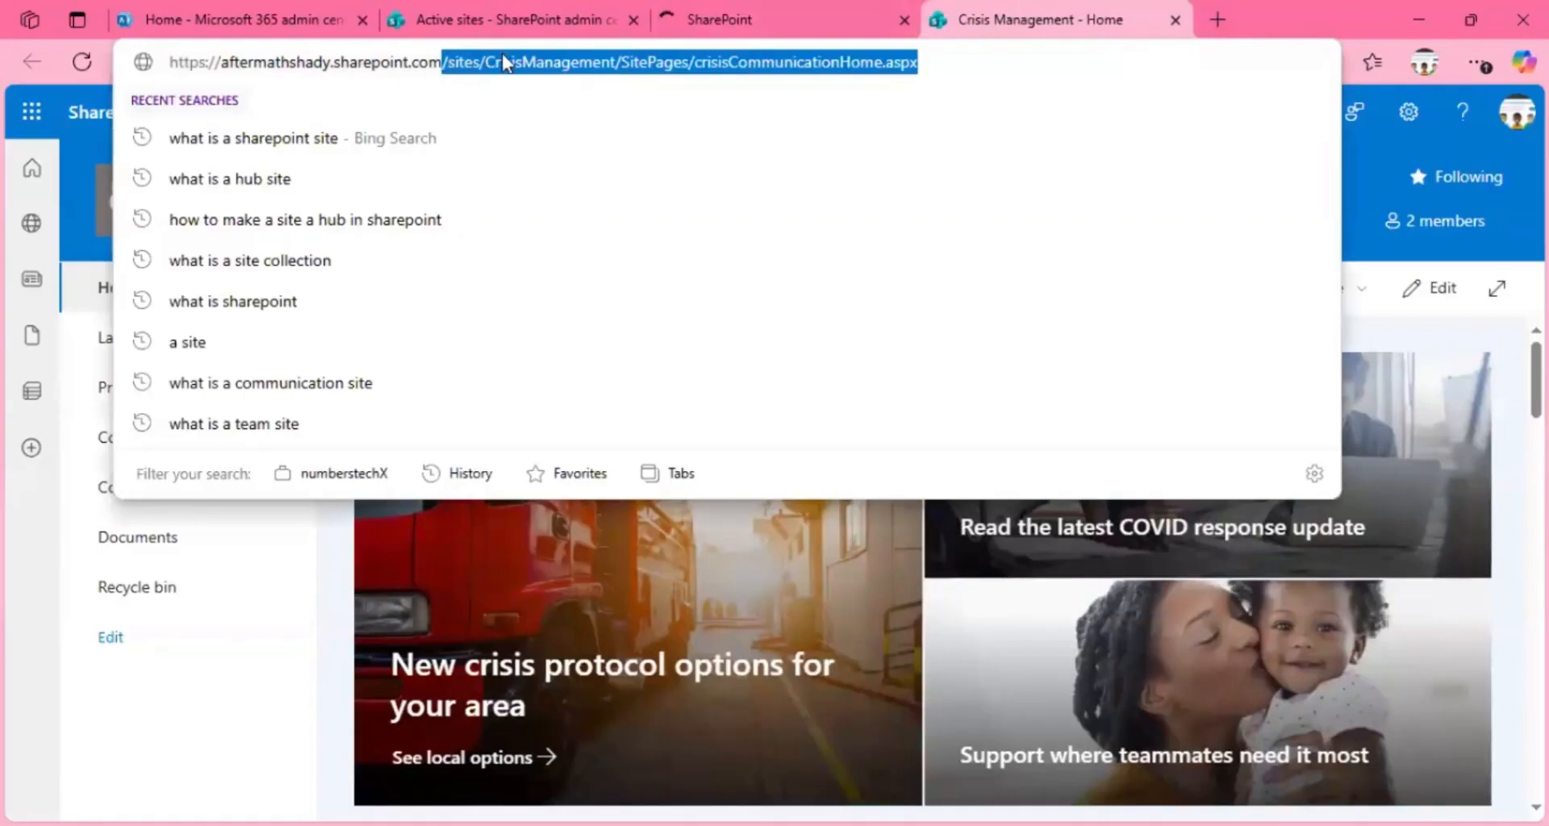
key("BackSpace")
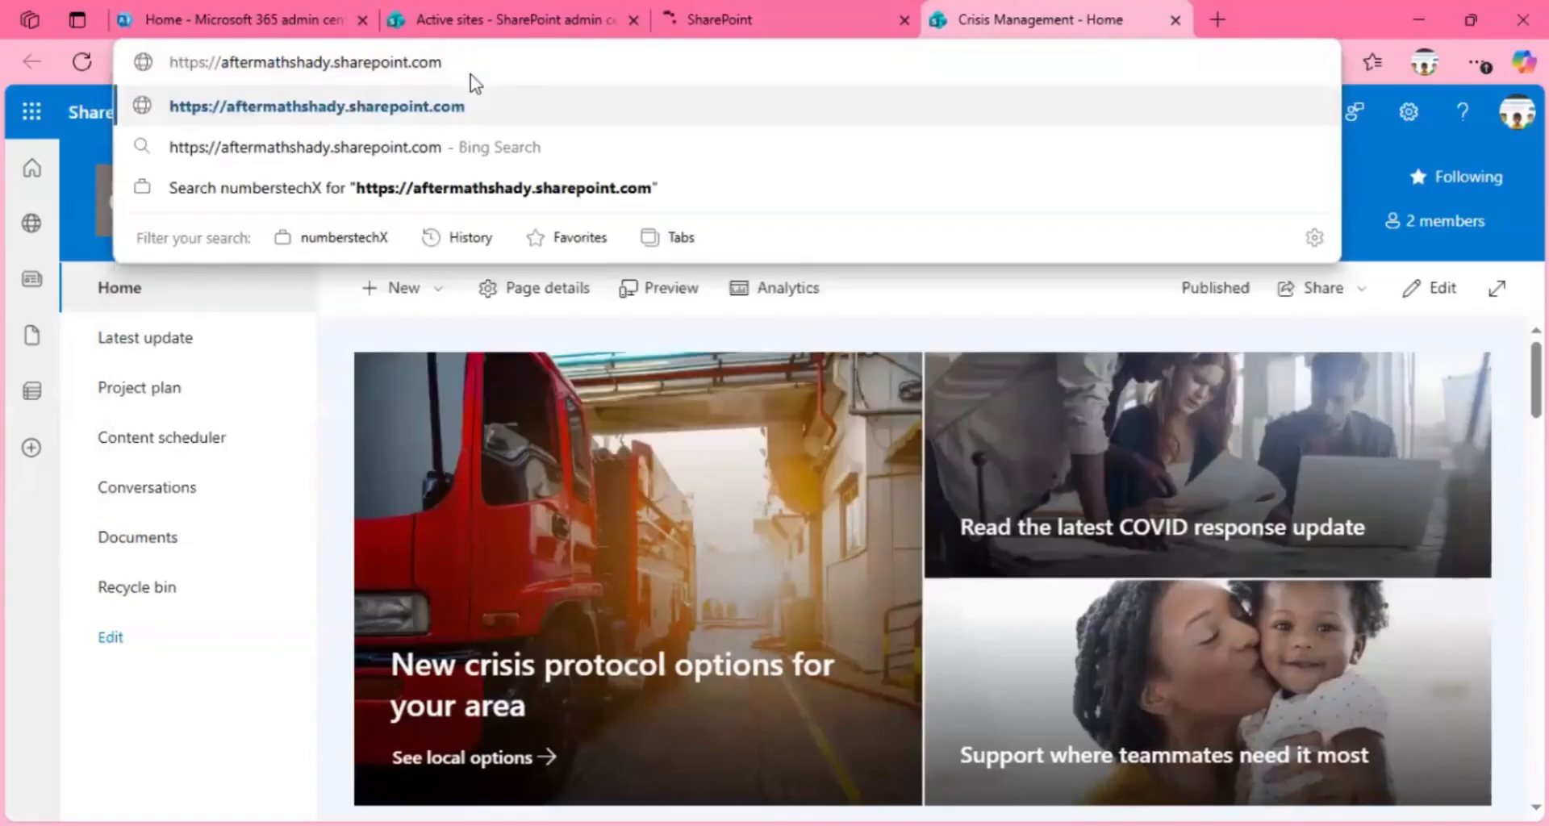
key("Return")
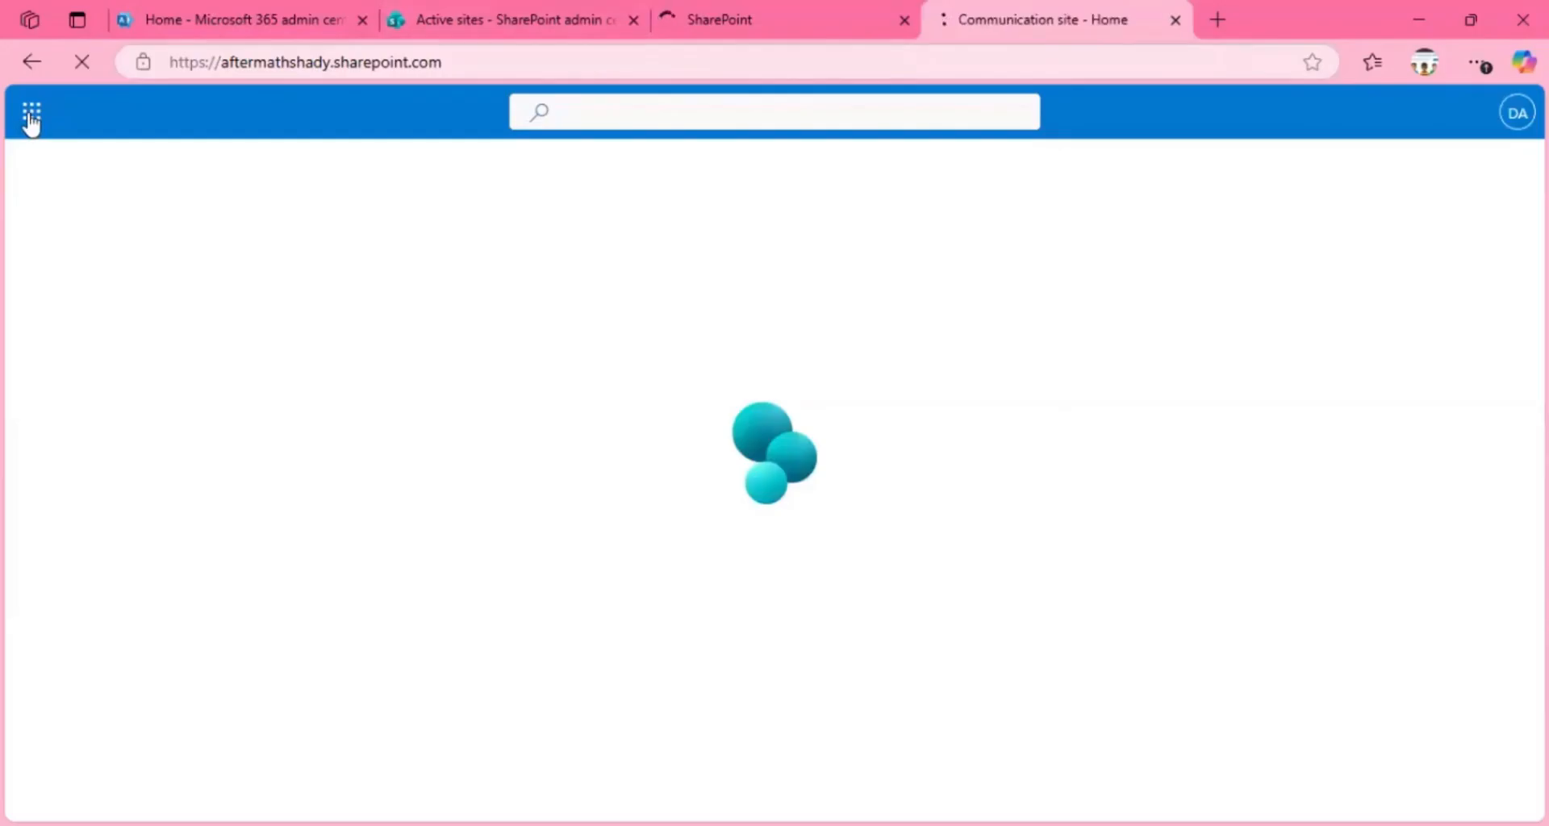
left_click(511, 22)
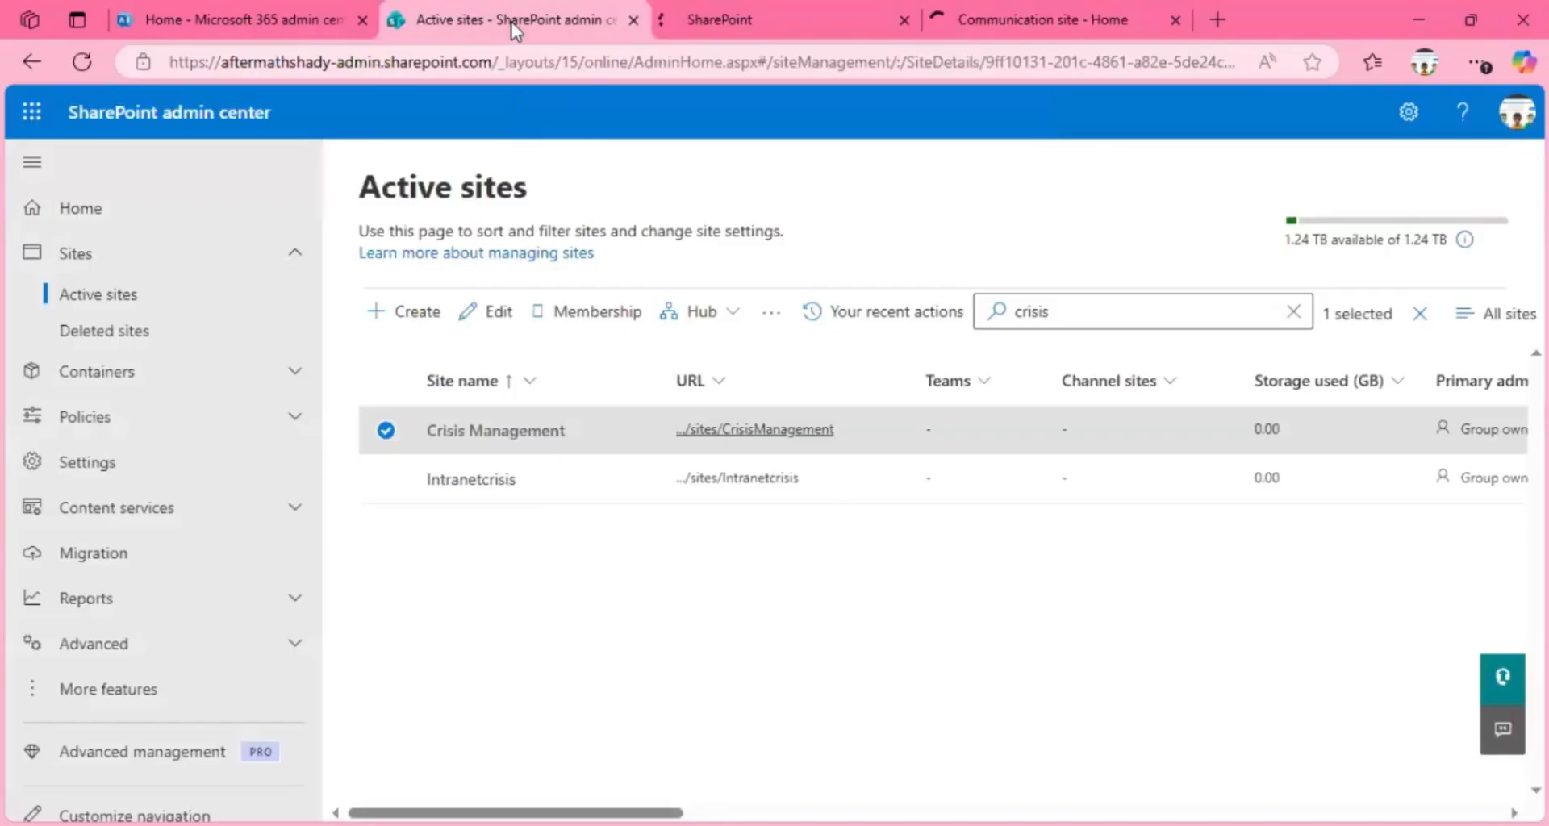
left_click(34, 129)
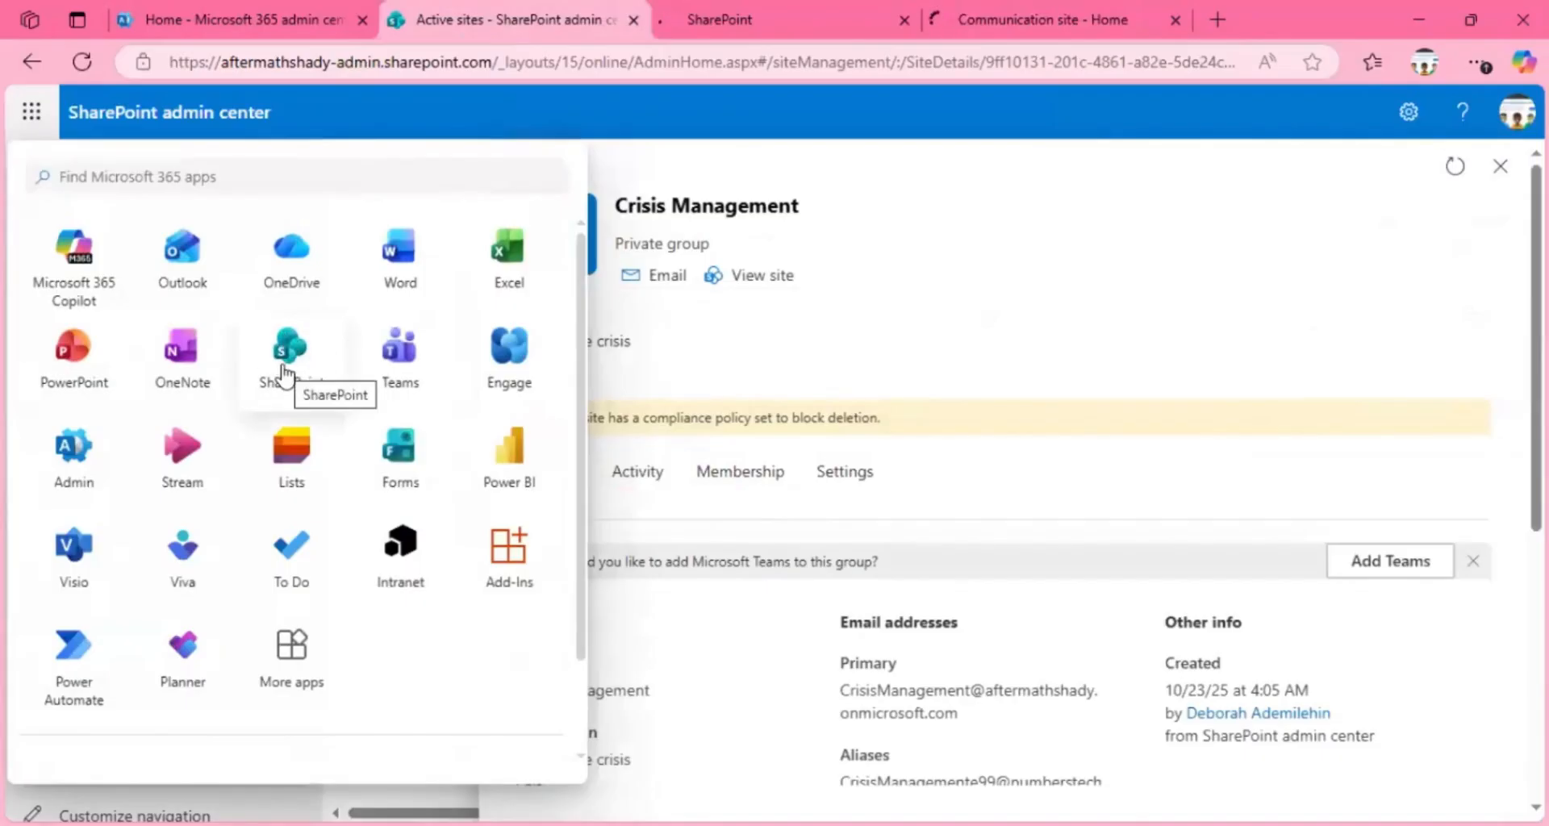
left_click(968, 17)
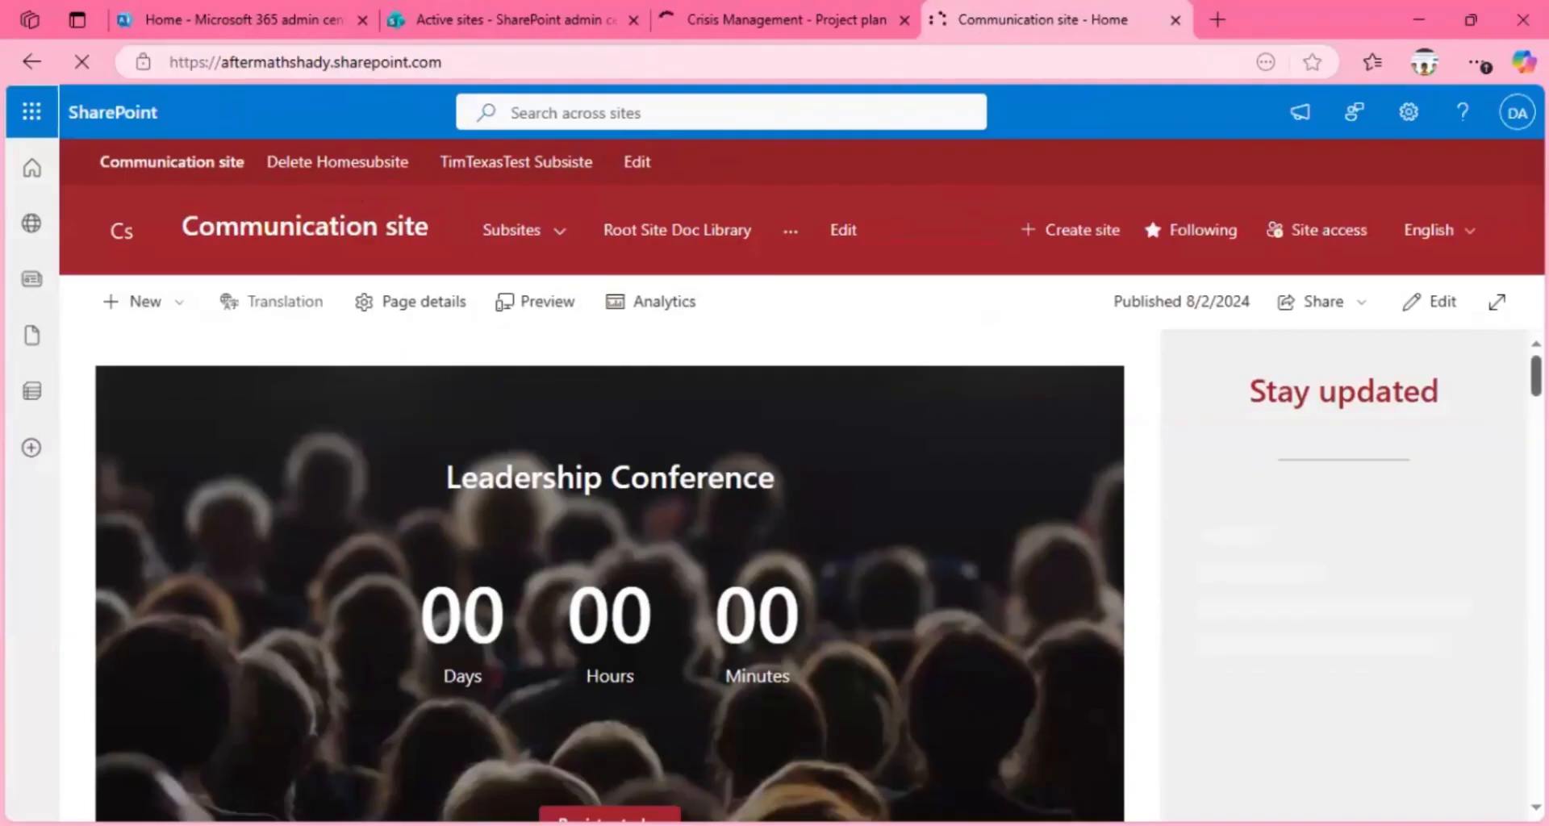
left_click(32, 112)
scroll(1279, 403, "down", 3)
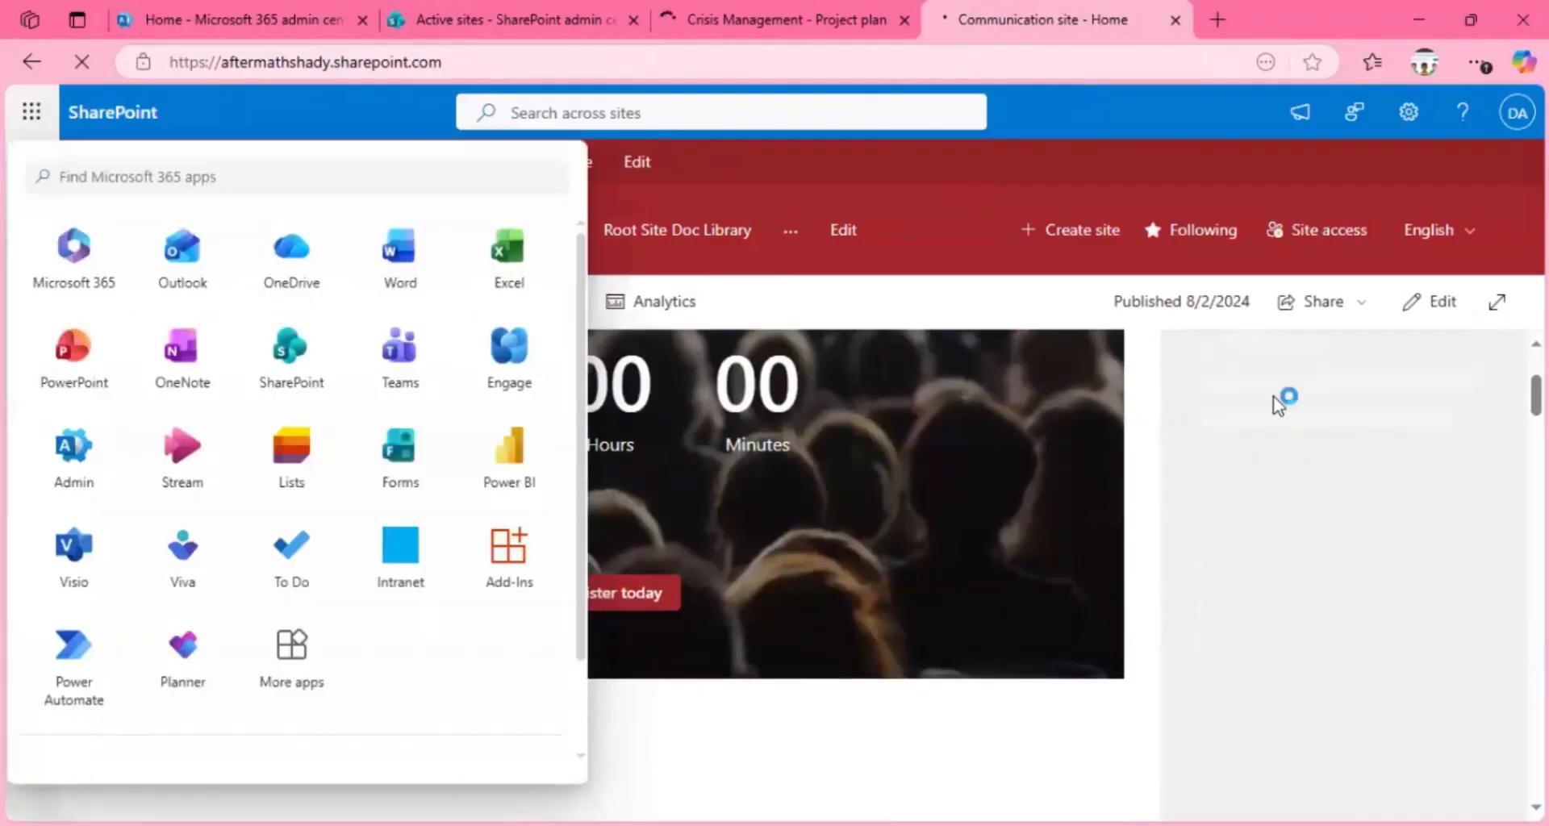
left_click(1277, 403)
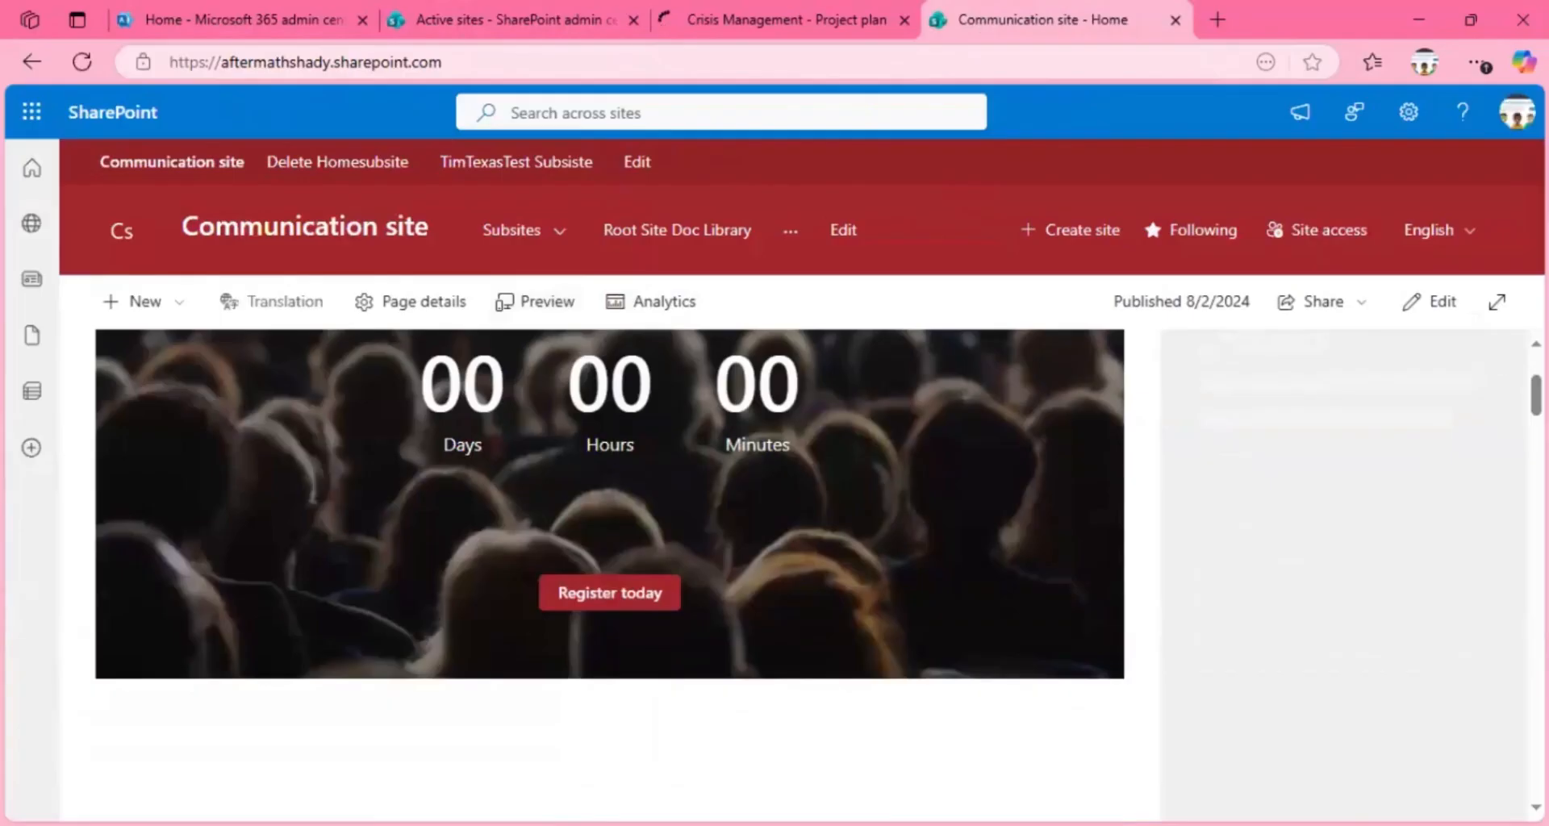
Step: Look over the Communication site's home page and the entries under its Subsites navigation
scroll(1511, 476, "down", 13)
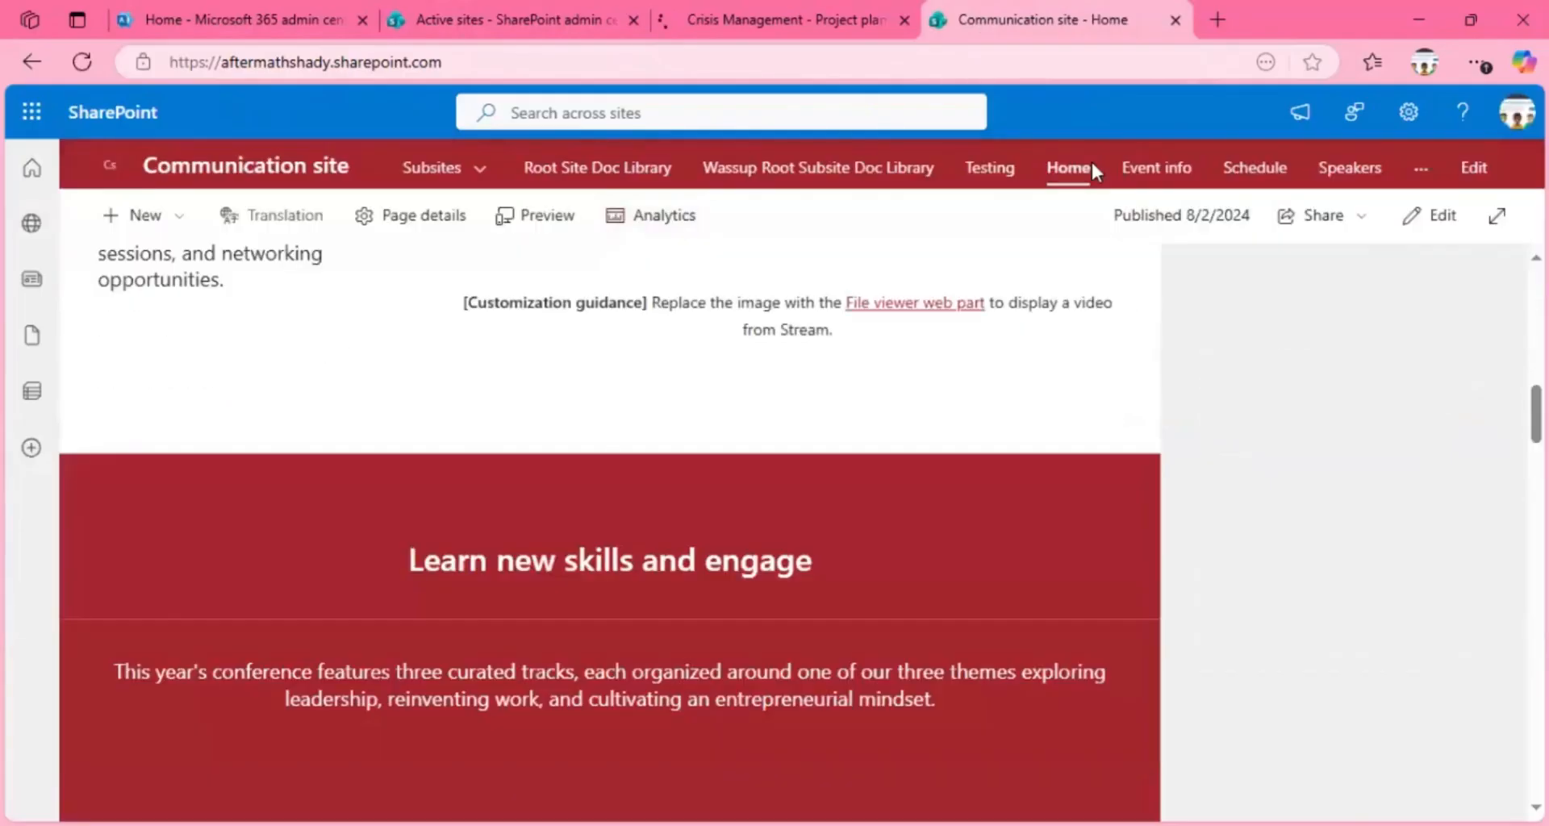
scroll(806, 189, "up", 13)
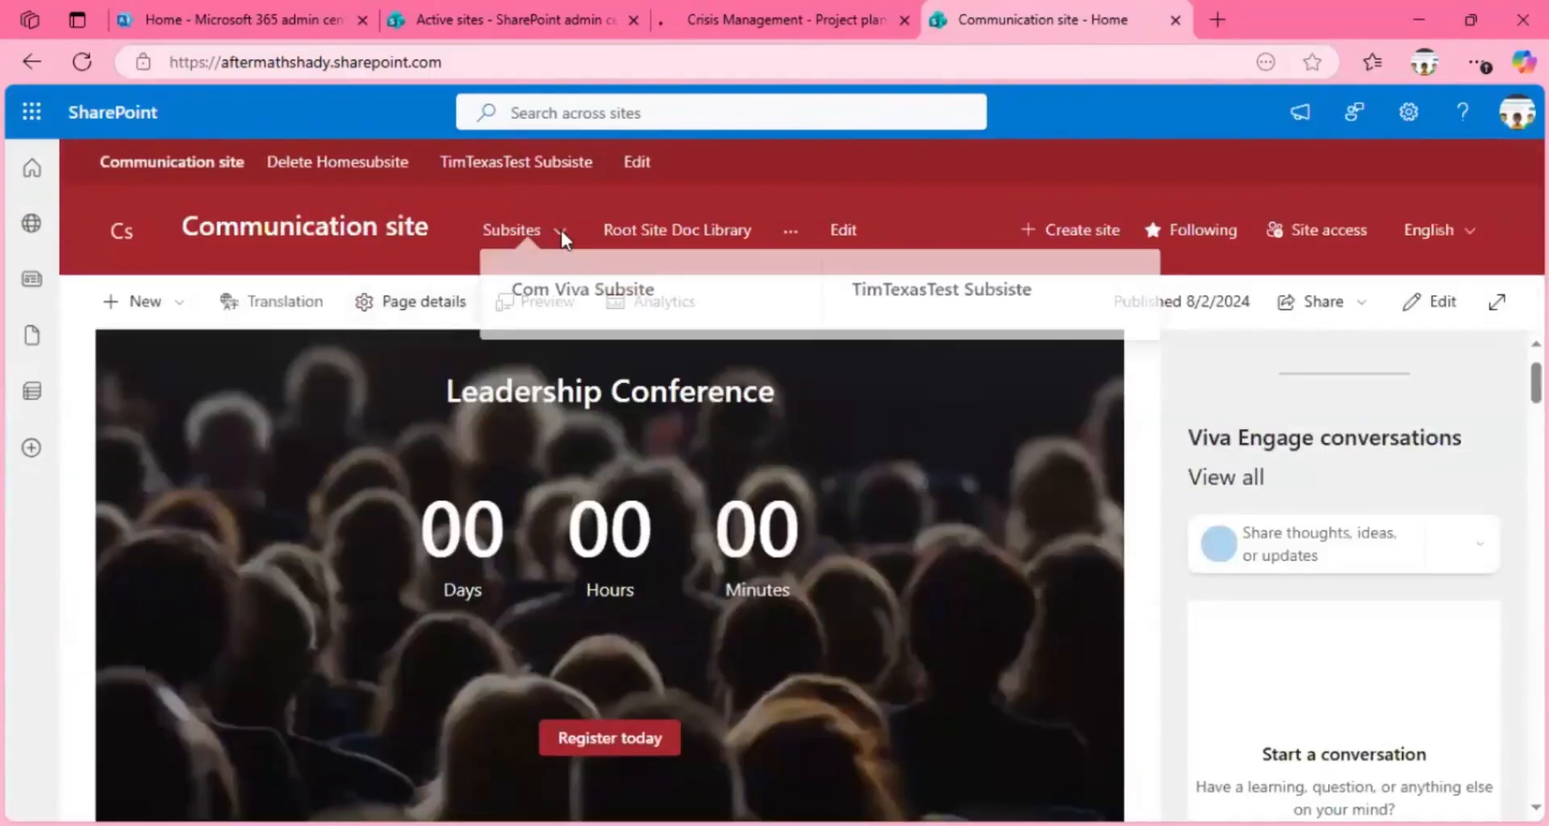
left_click(560, 234)
left_click(556, 234)
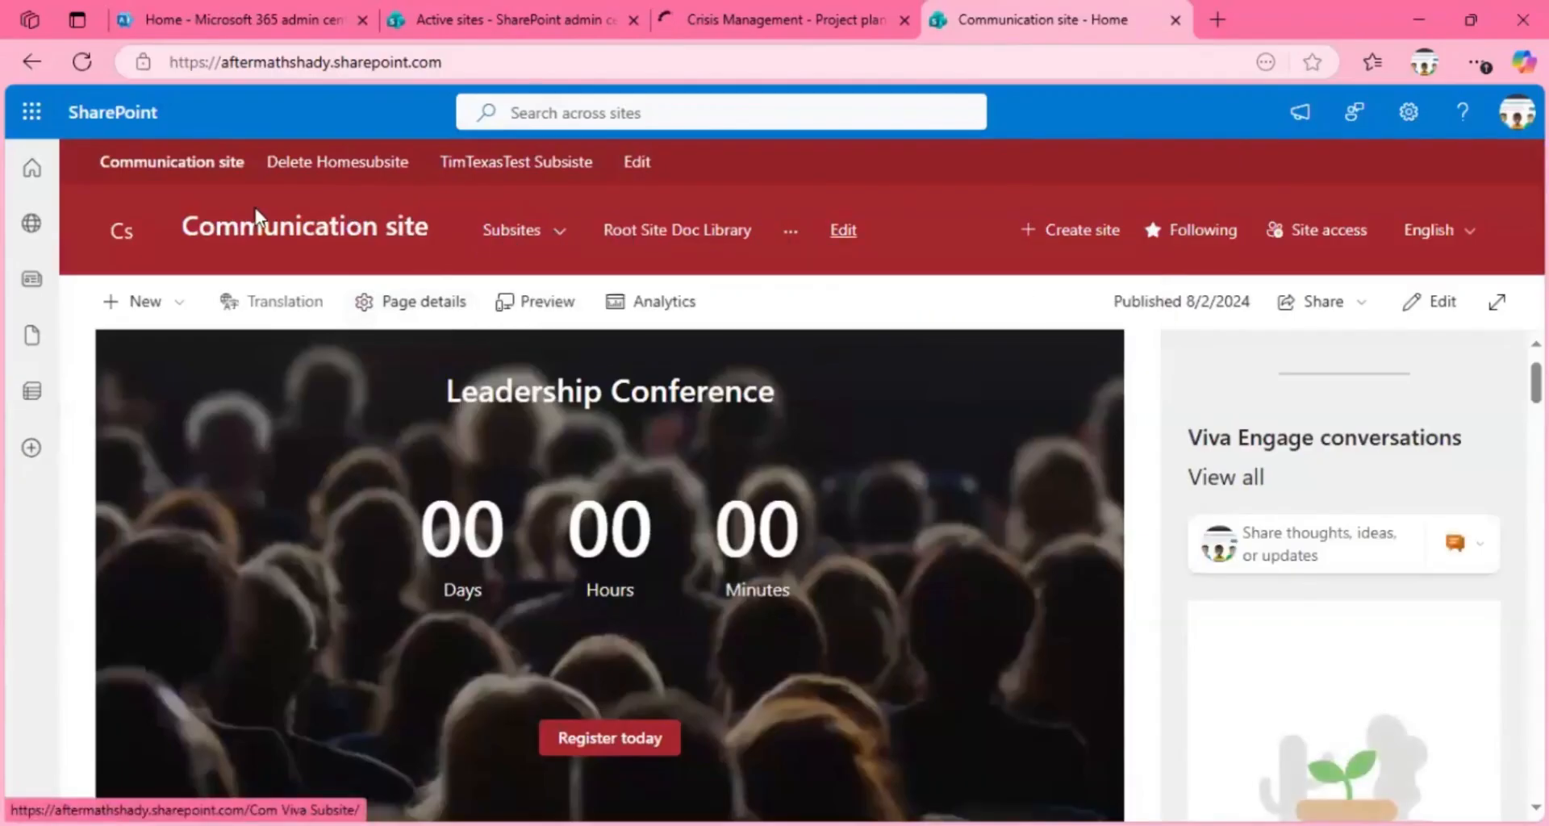
Step: Launch SharePoint from the Microsoft 365 apps, and examine the start page's root URL and its followed, recent and frequent sites
left_click(31, 112)
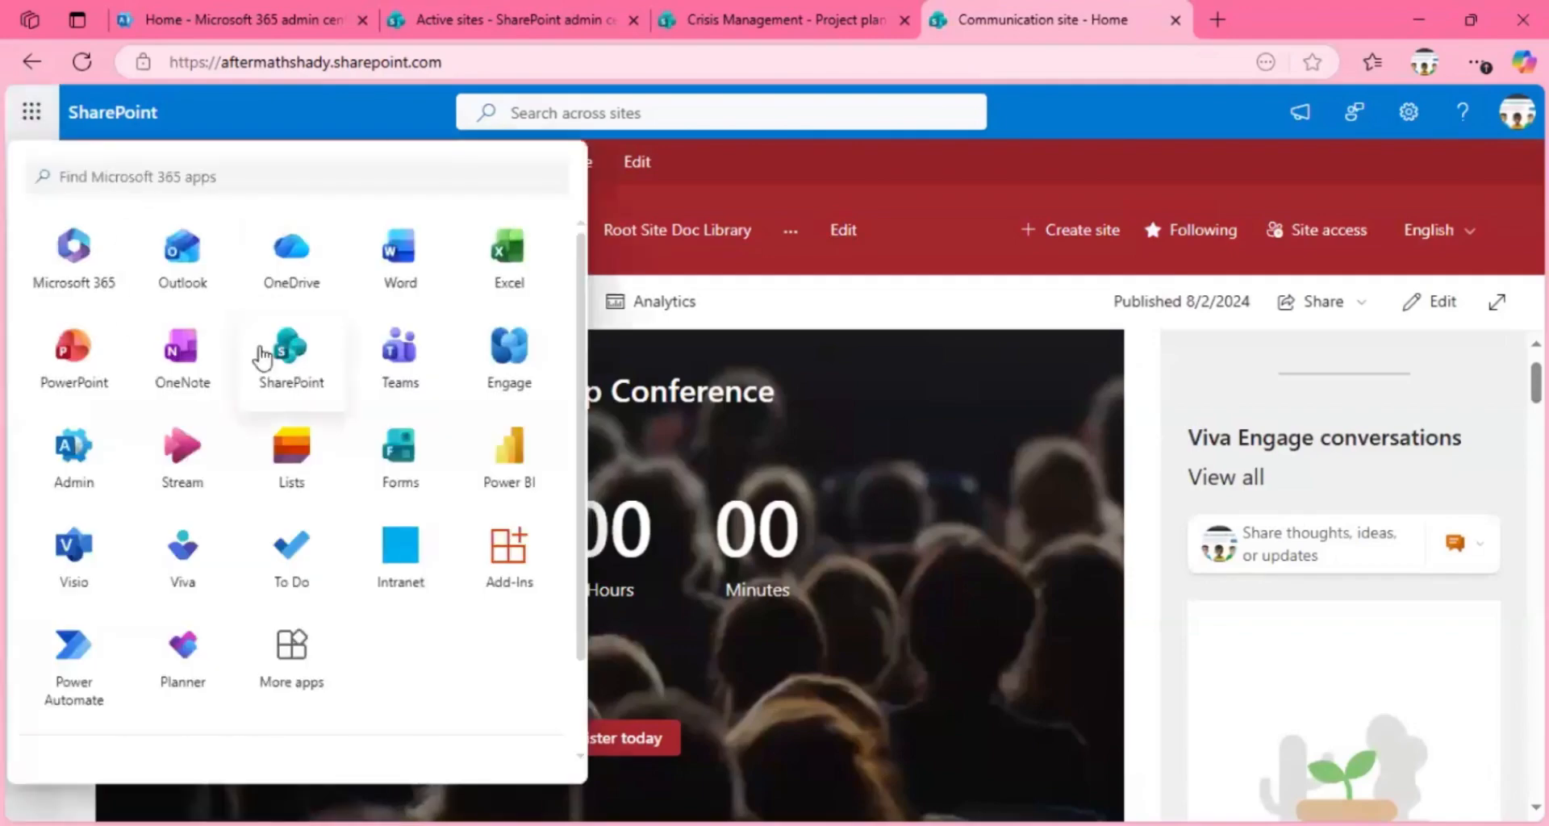
left_click(295, 355)
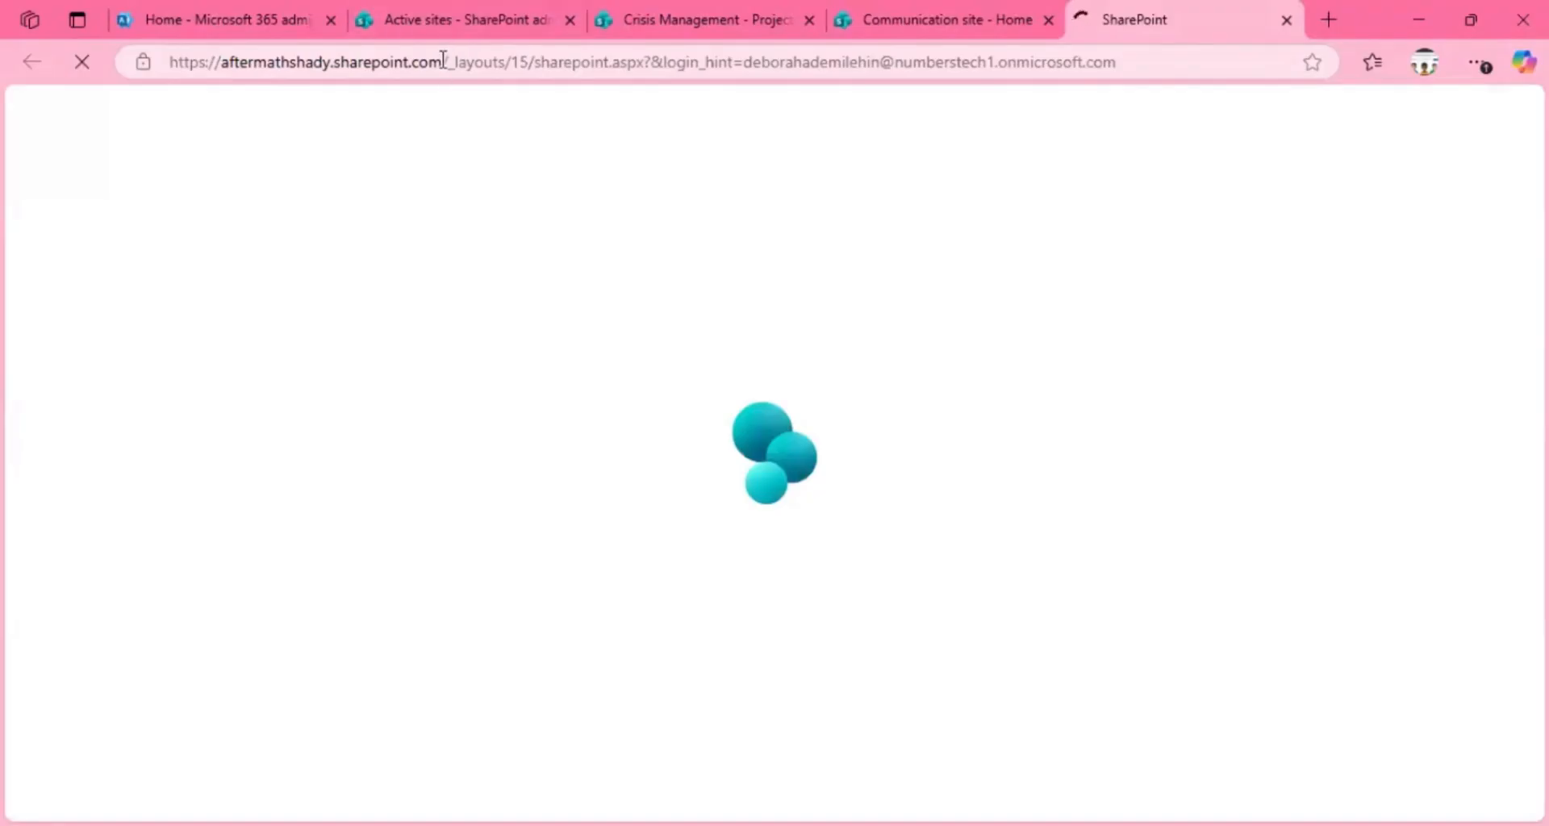
double_click(381, 59)
left_click_drag(381, 58, 167, 58)
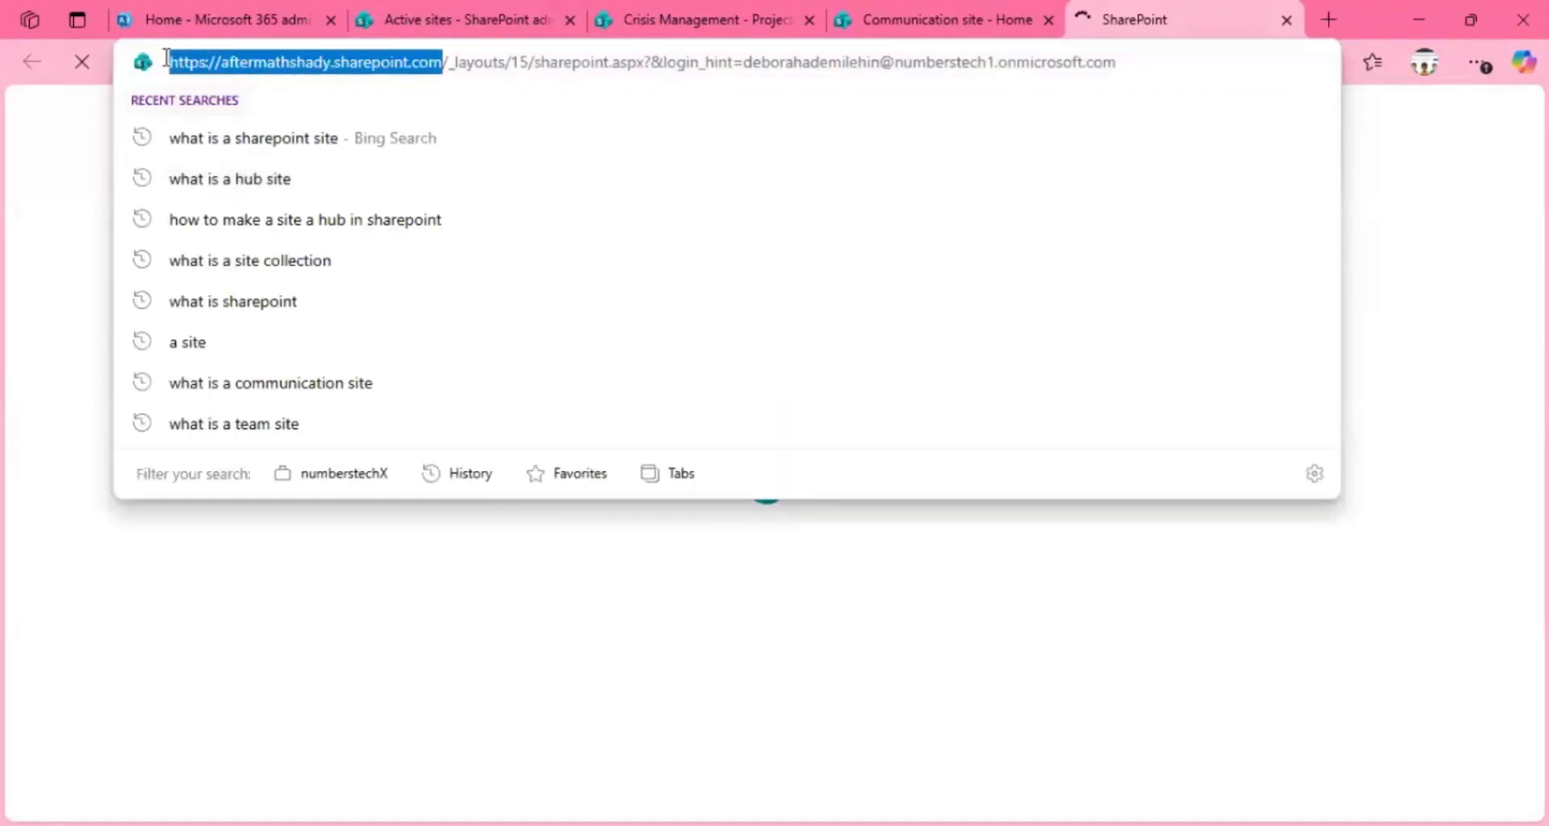
left_click(77, 153)
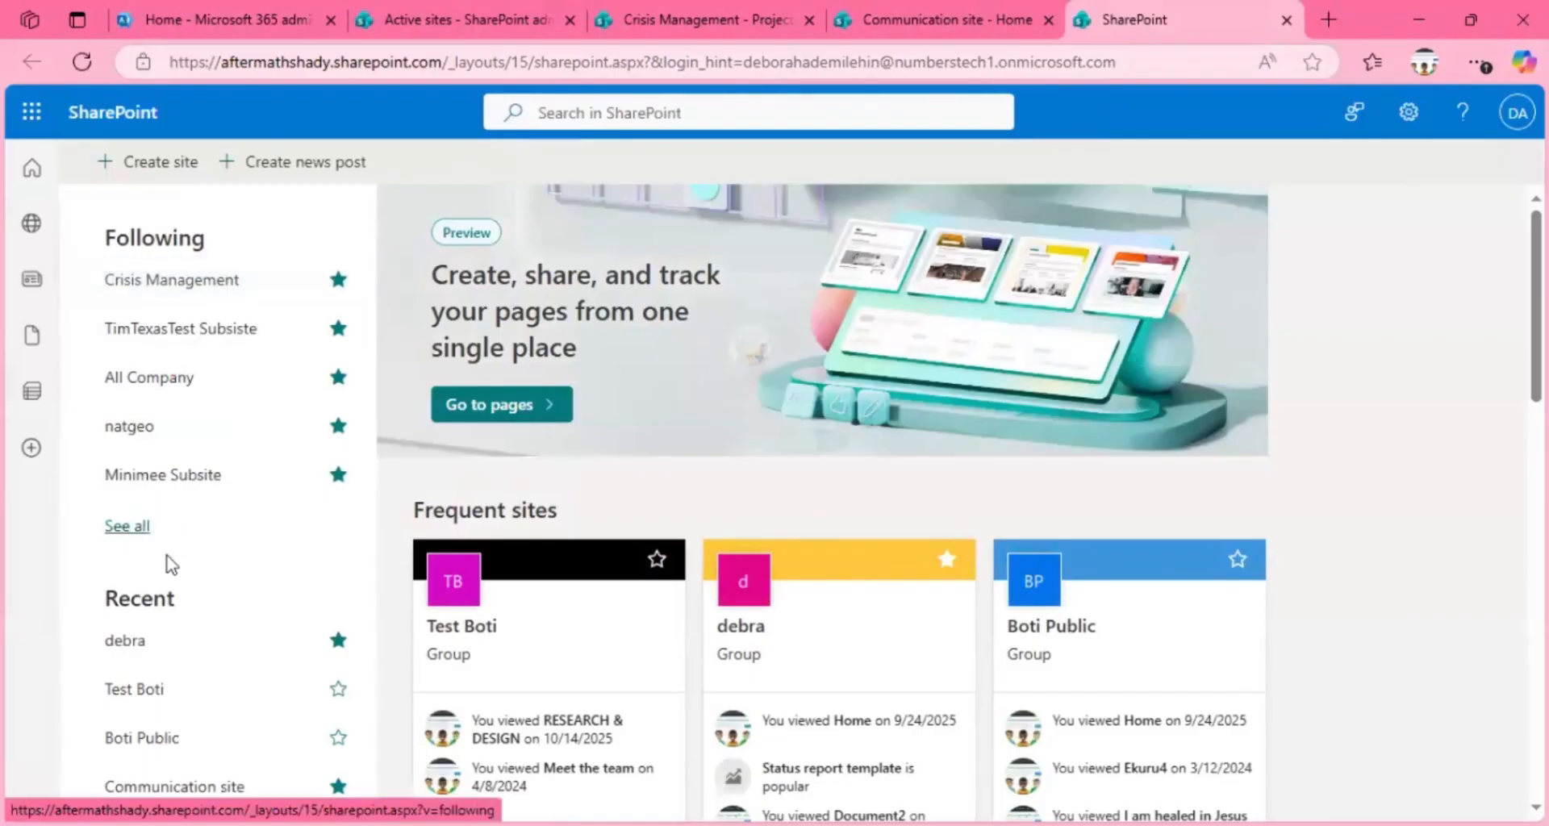
scroll(839, 500, "down", 15)
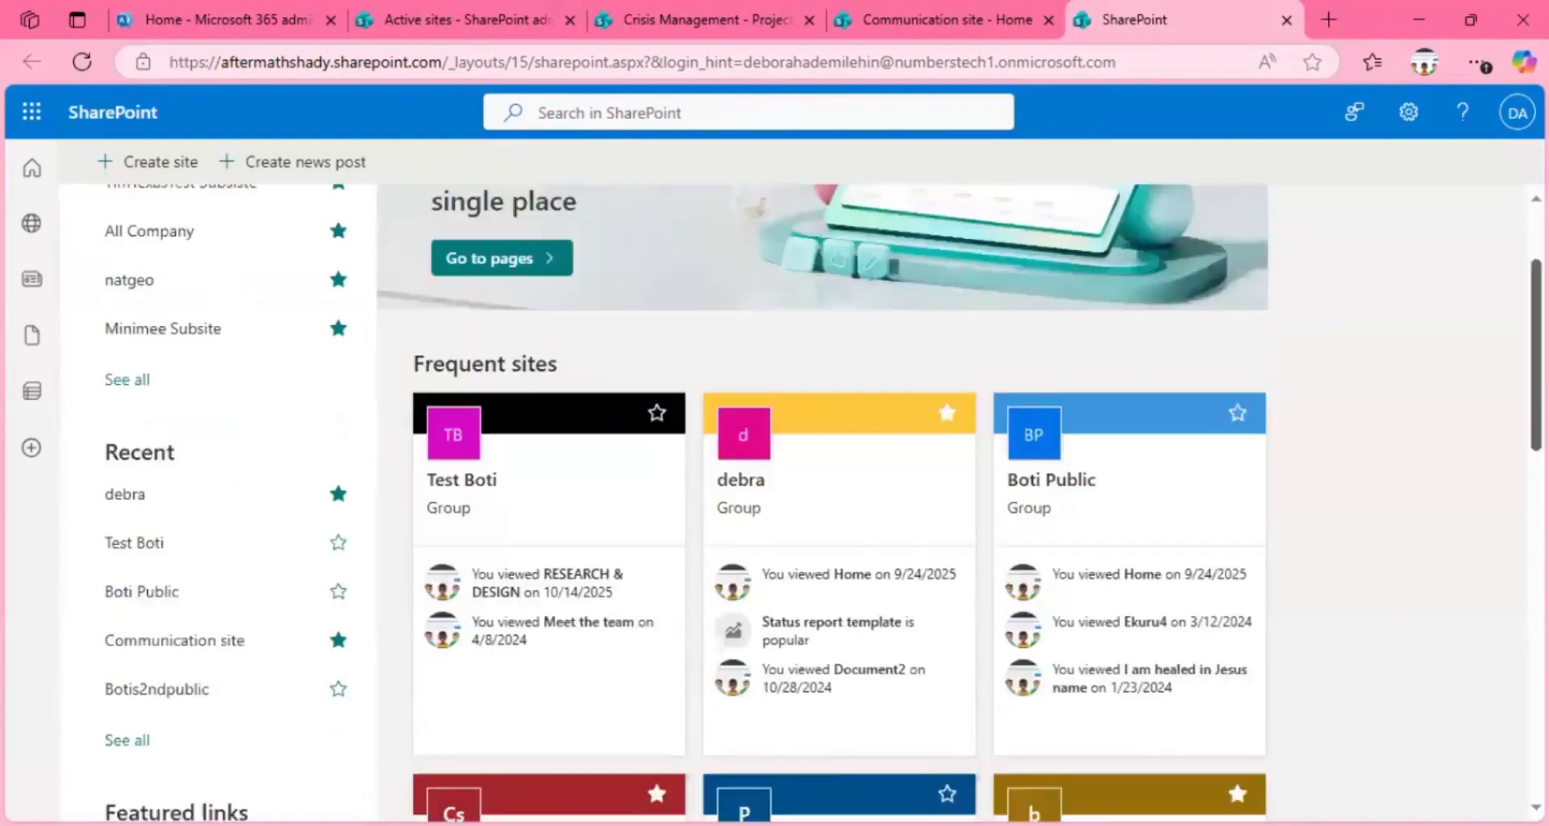
scroll(838, 500, "up", 15)
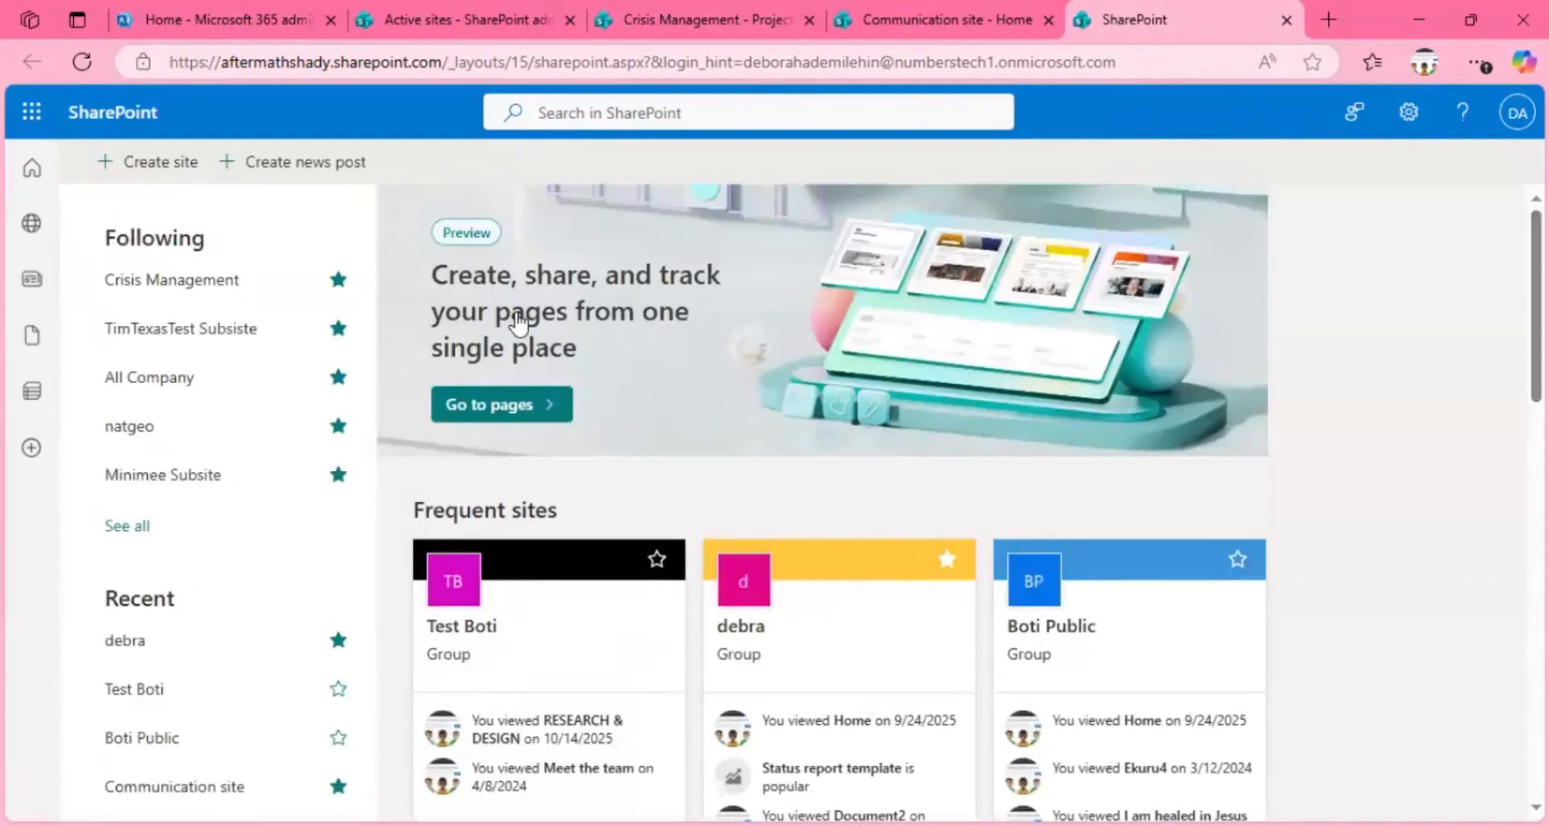
Step: Close the Communication site page and return to the Crisis Management site's Project plan list
left_click(983, 15)
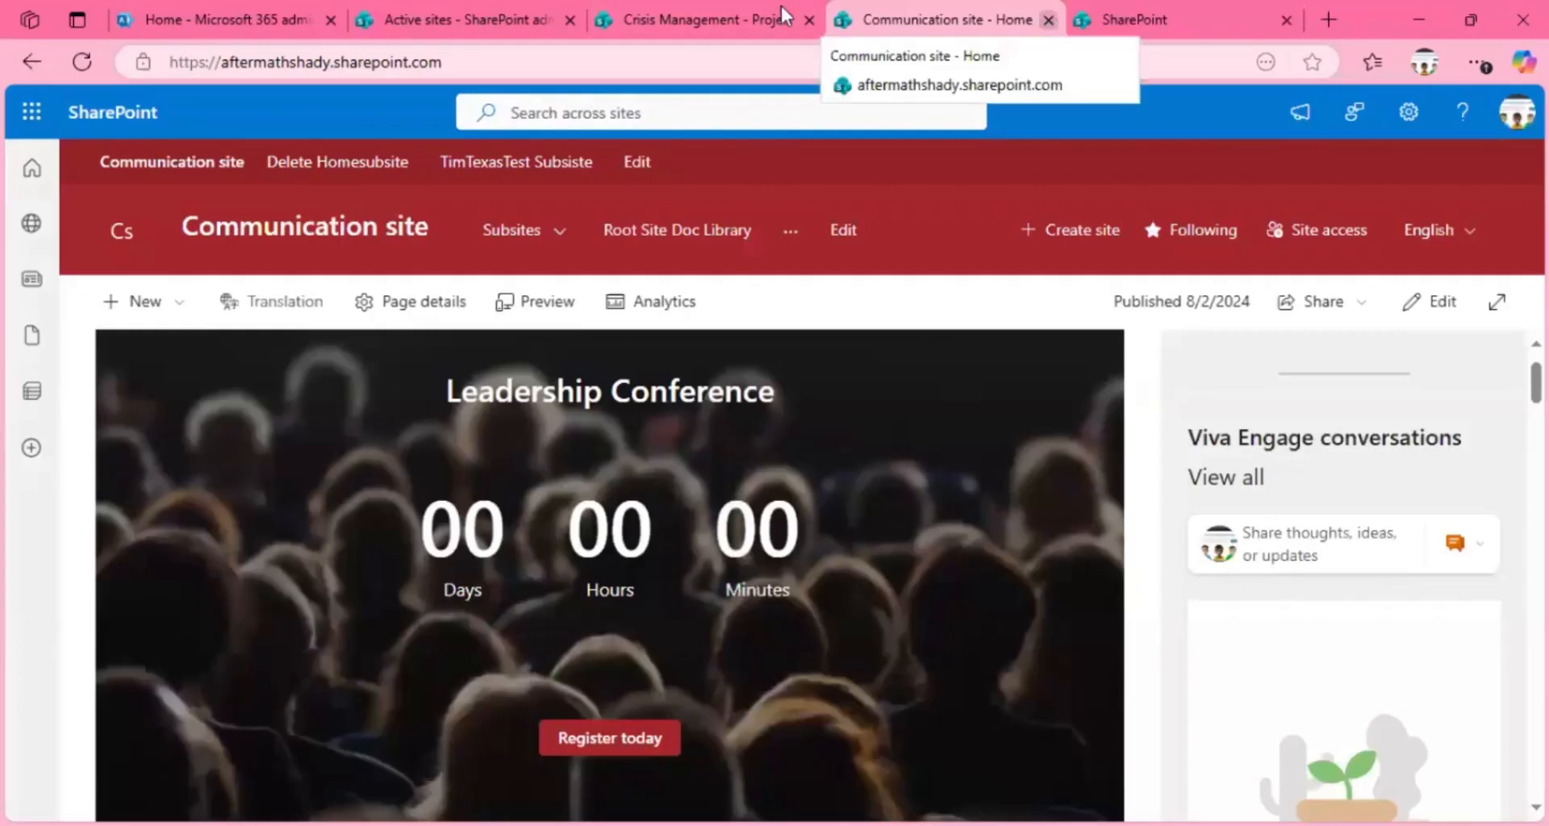
left_click(1050, 19)
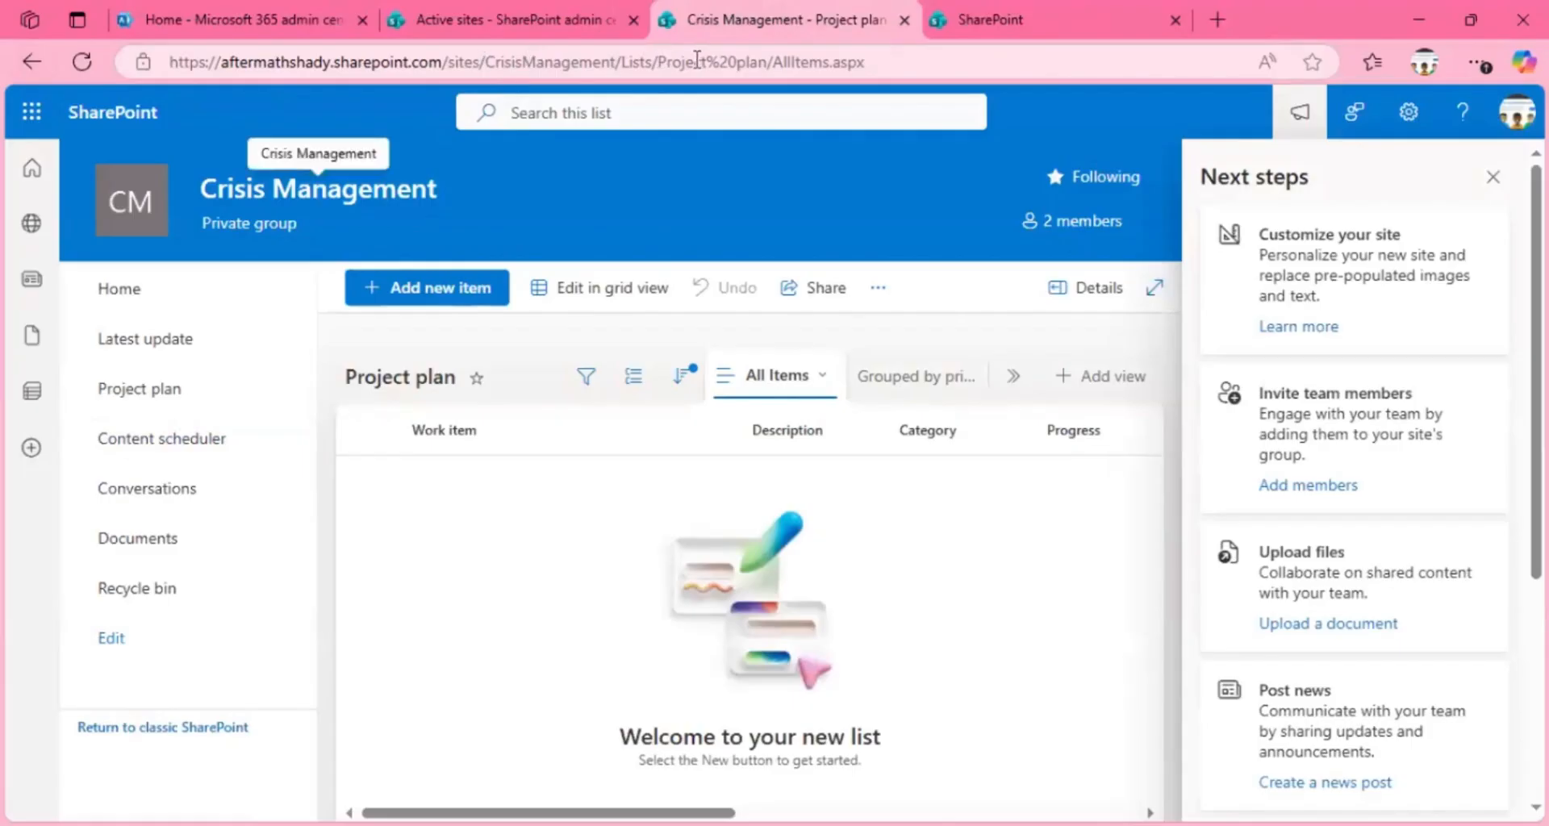
Step: Examine the Lists and Project plan segments in the Project plan list's URL, and dismiss the Next steps suggestions
left_click_drag(658, 62, 771, 65)
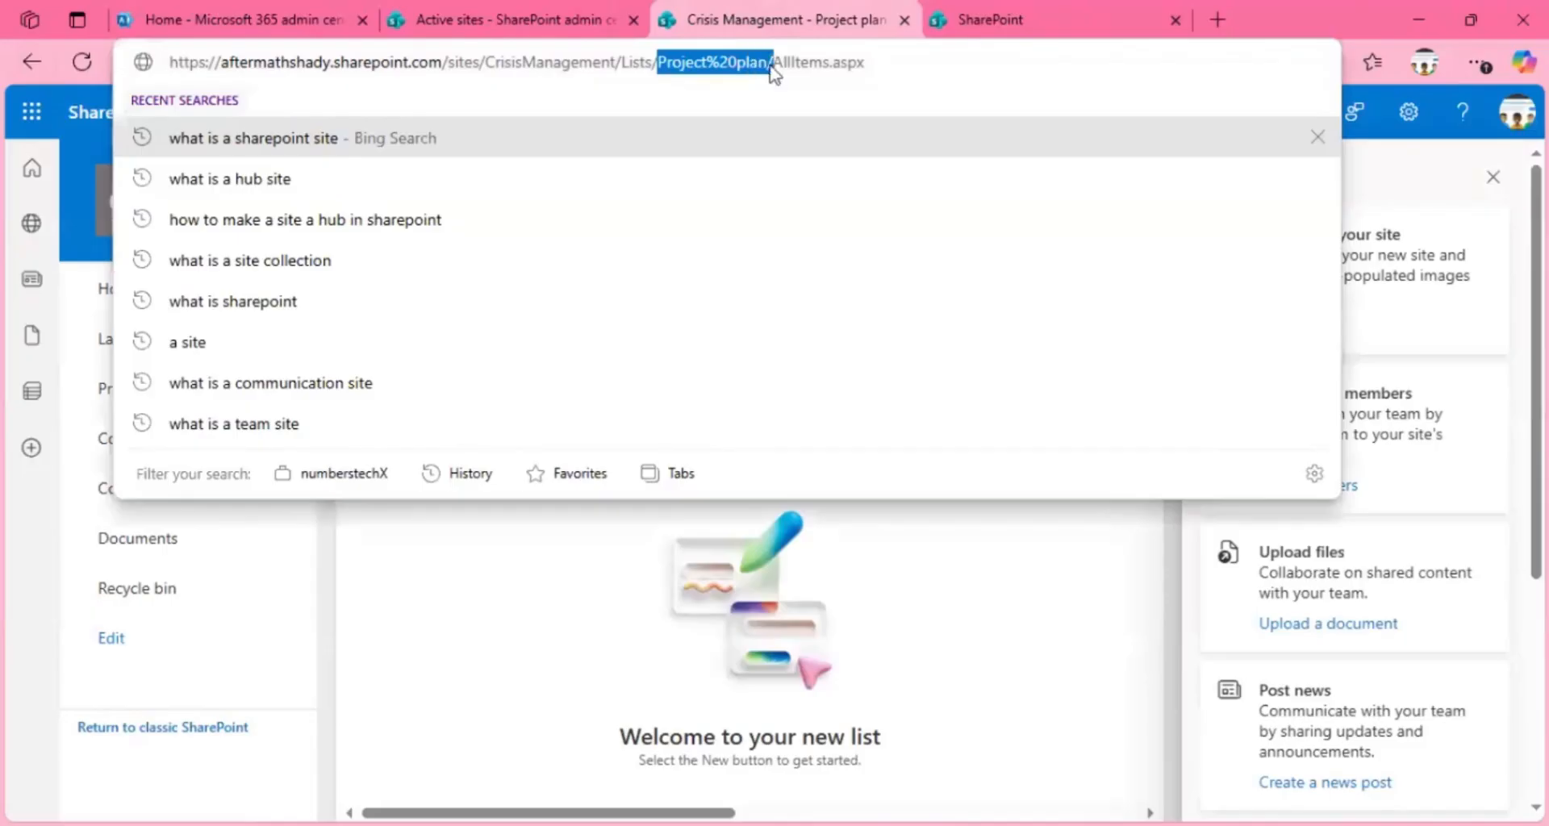
left_click(656, 62)
left_click_drag(638, 61, 621, 62)
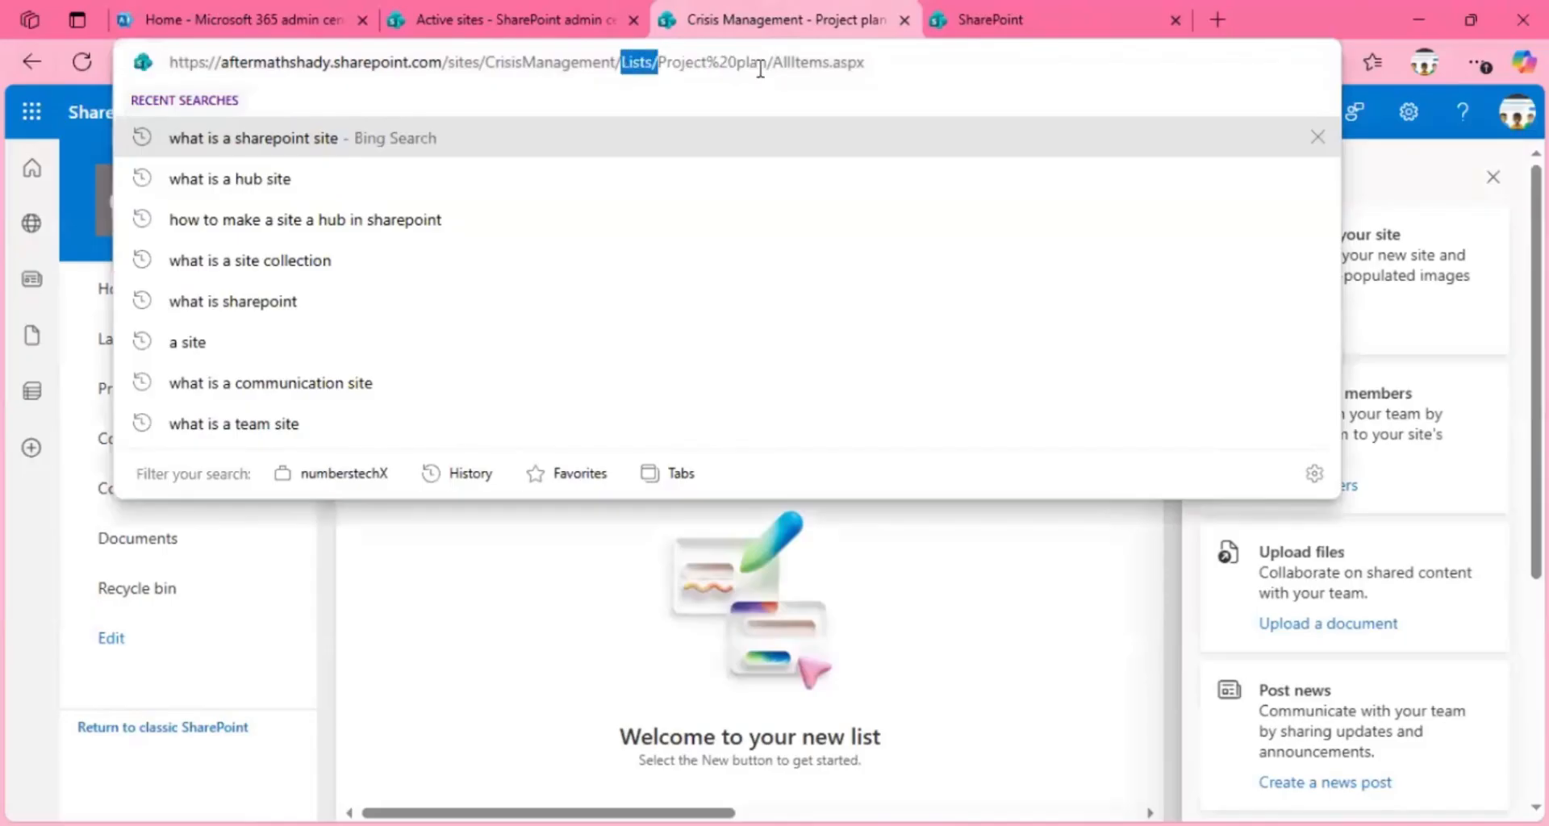
left_click(763, 64)
left_click(461, 570)
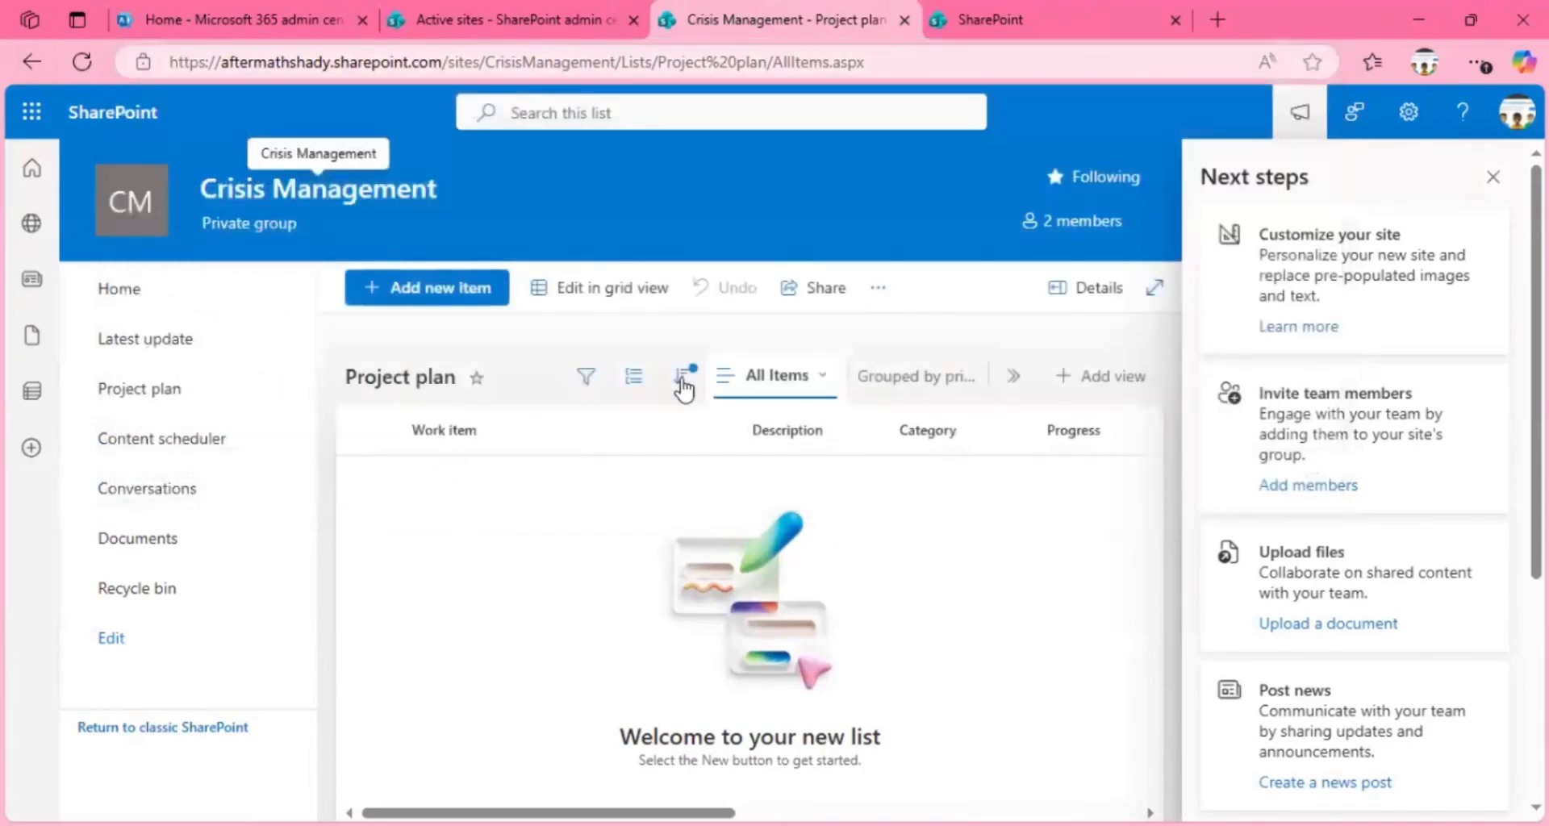
left_click(1492, 176)
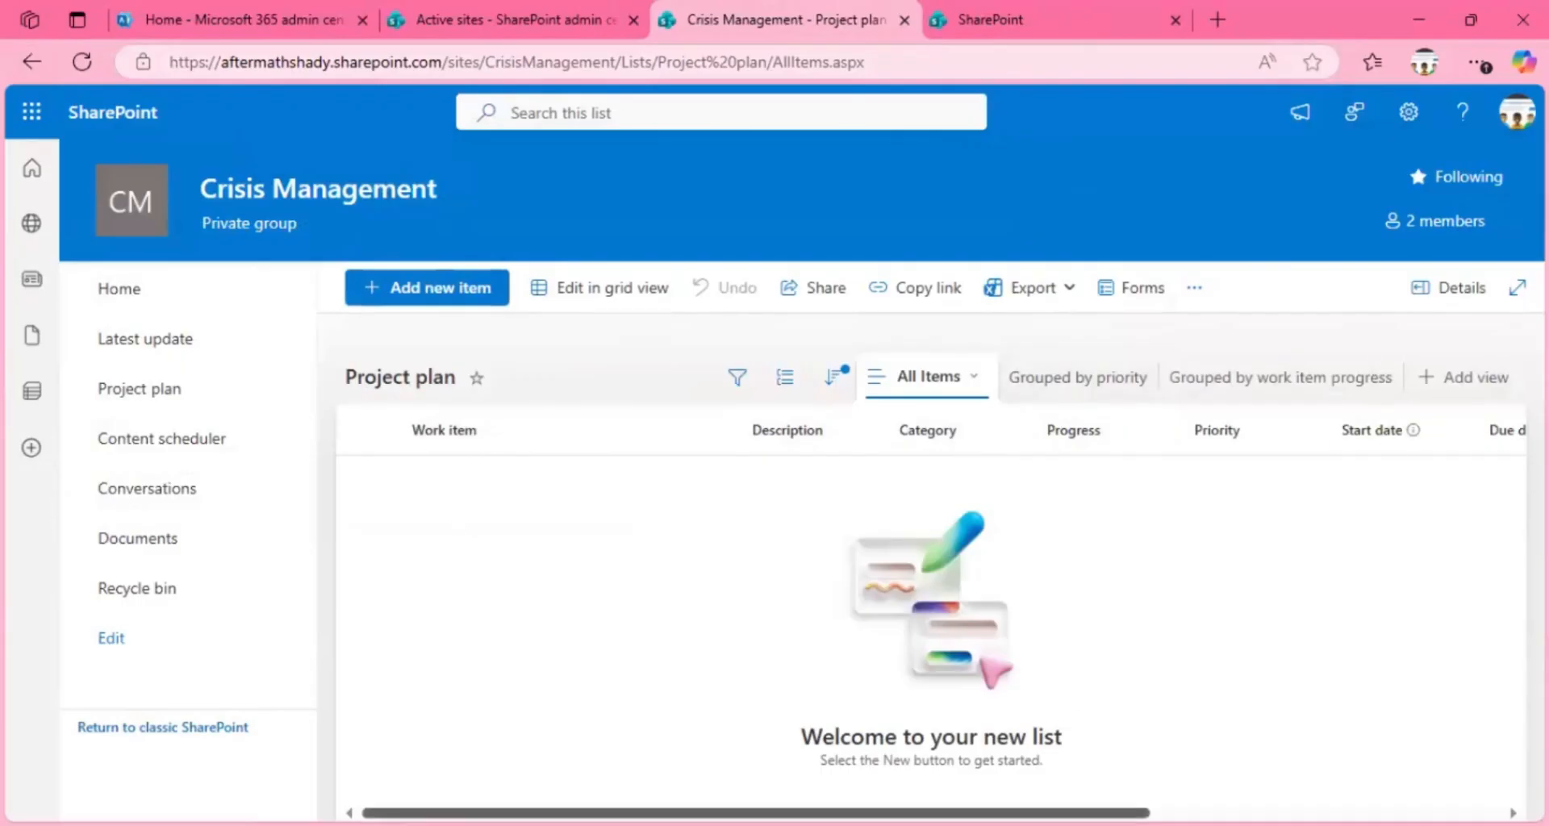
Step: Start a new Date and time column after the Notes column of the Project plan list
scroll(928, 613, "right", 3)
scroll(927, 613, "right", 3)
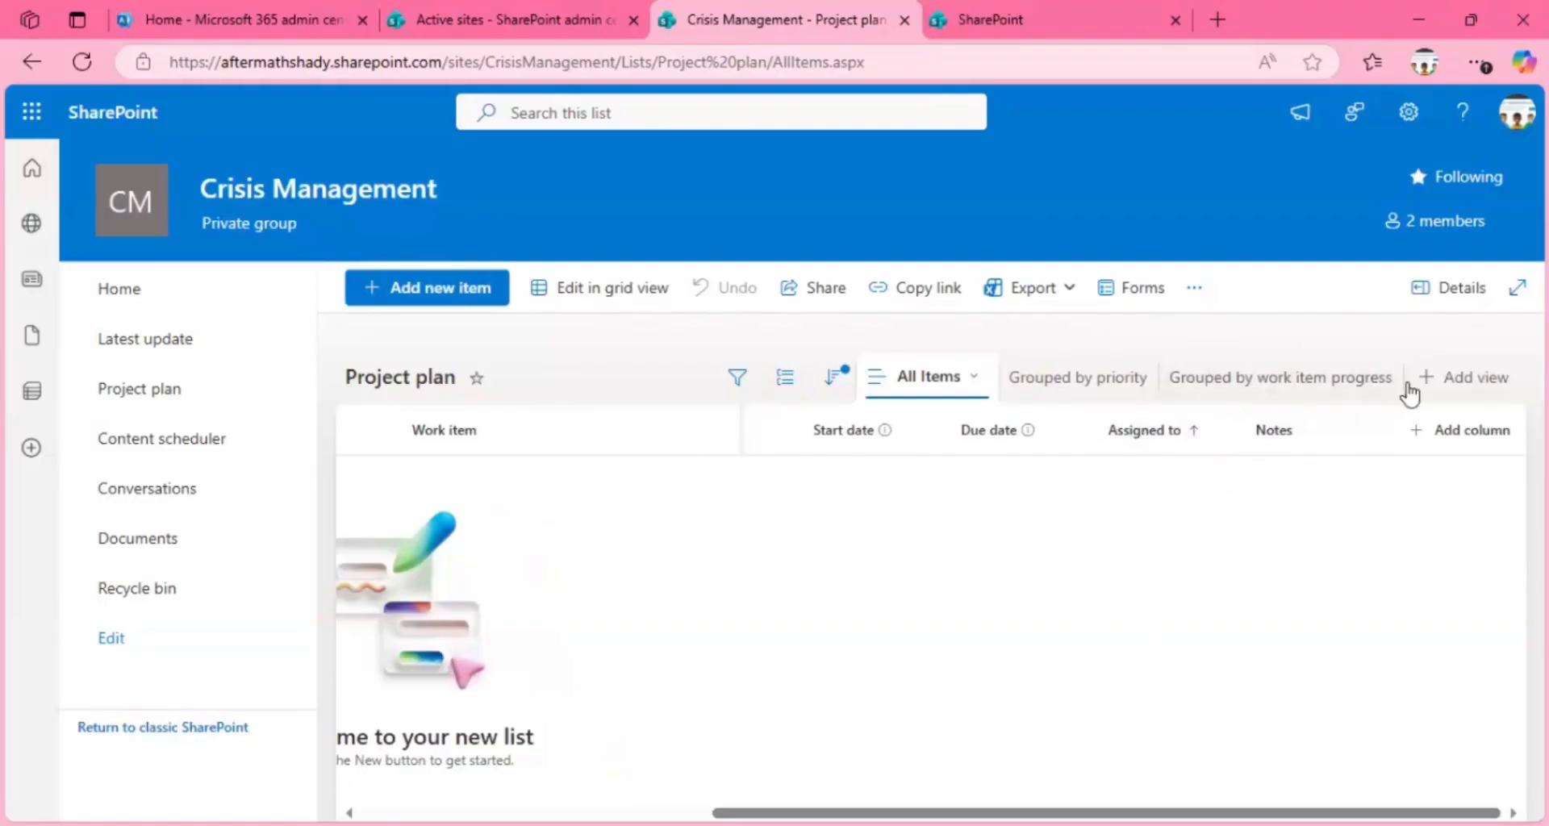
left_click(1442, 439)
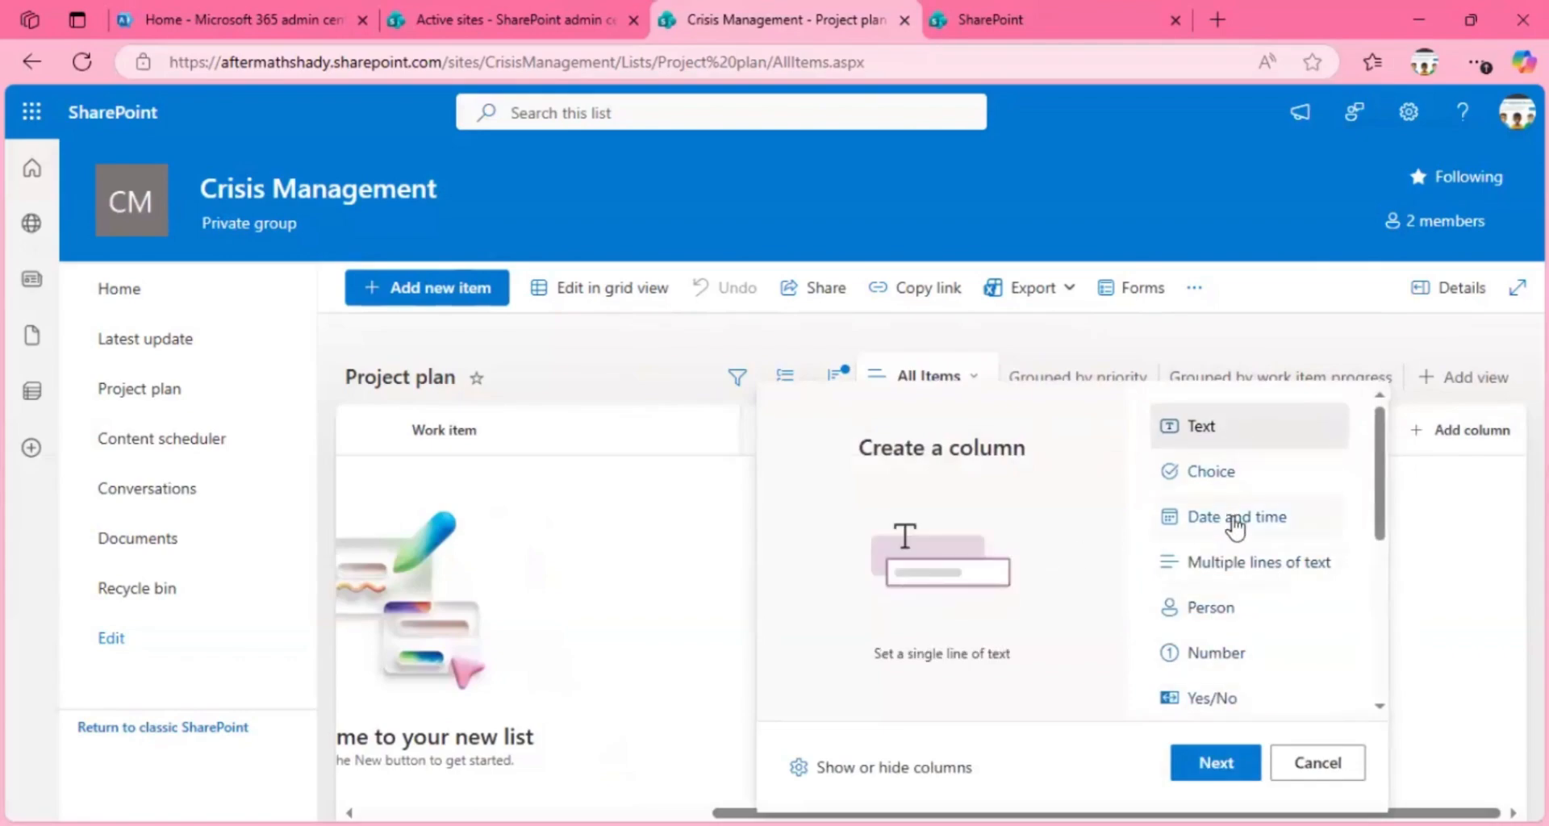
mouse_move(1381, 495)
left_mouse_down()
mouse_move(1378, 539)
mouse_move(1365, 421)
mouse_move(1359, 557)
mouse_move(1352, 487)
left_mouse_up()
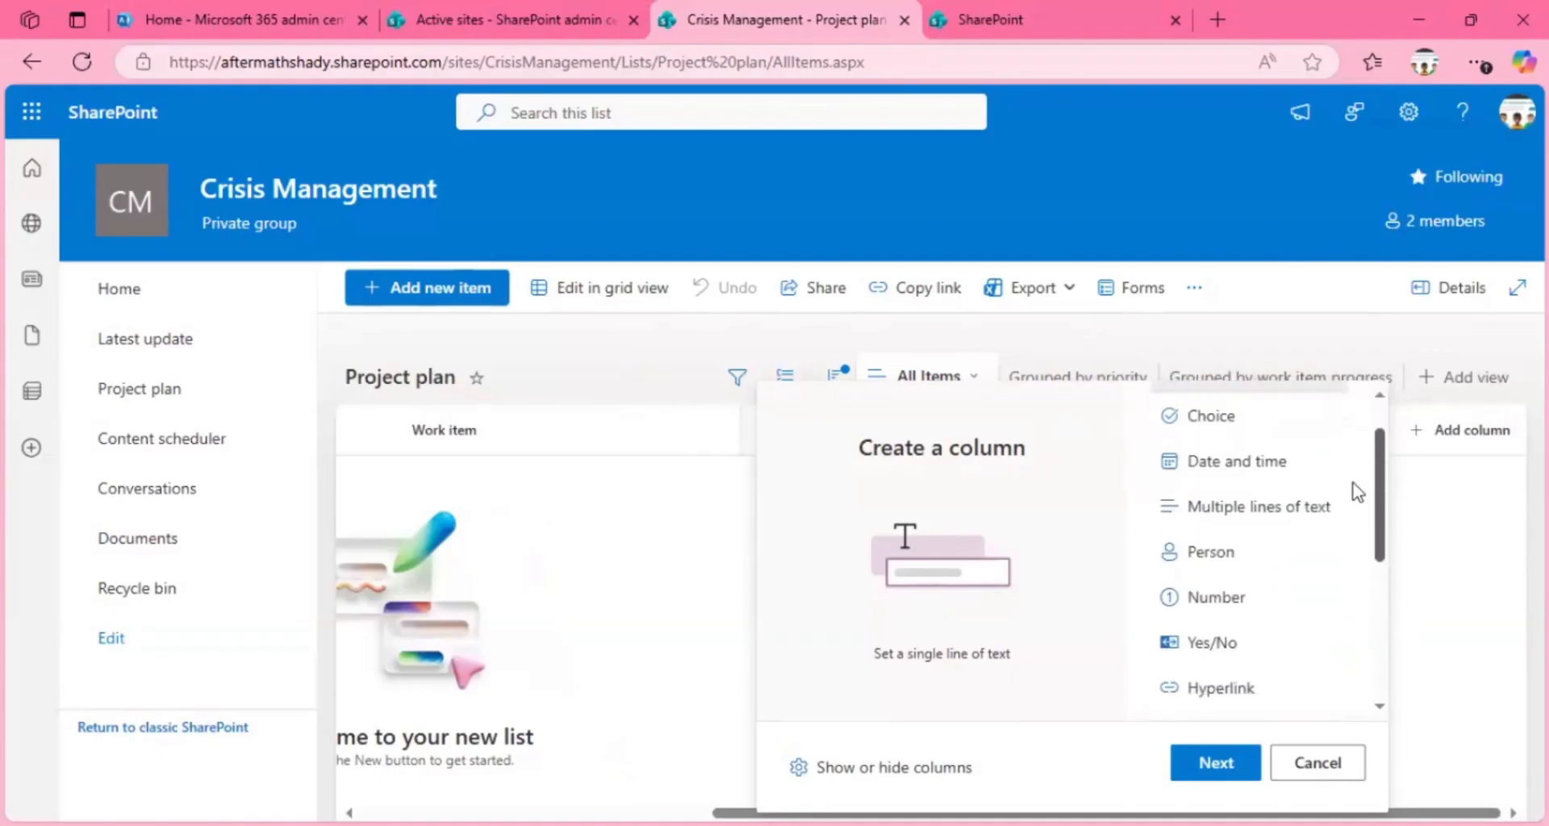
left_click(1273, 463)
left_click(1225, 770)
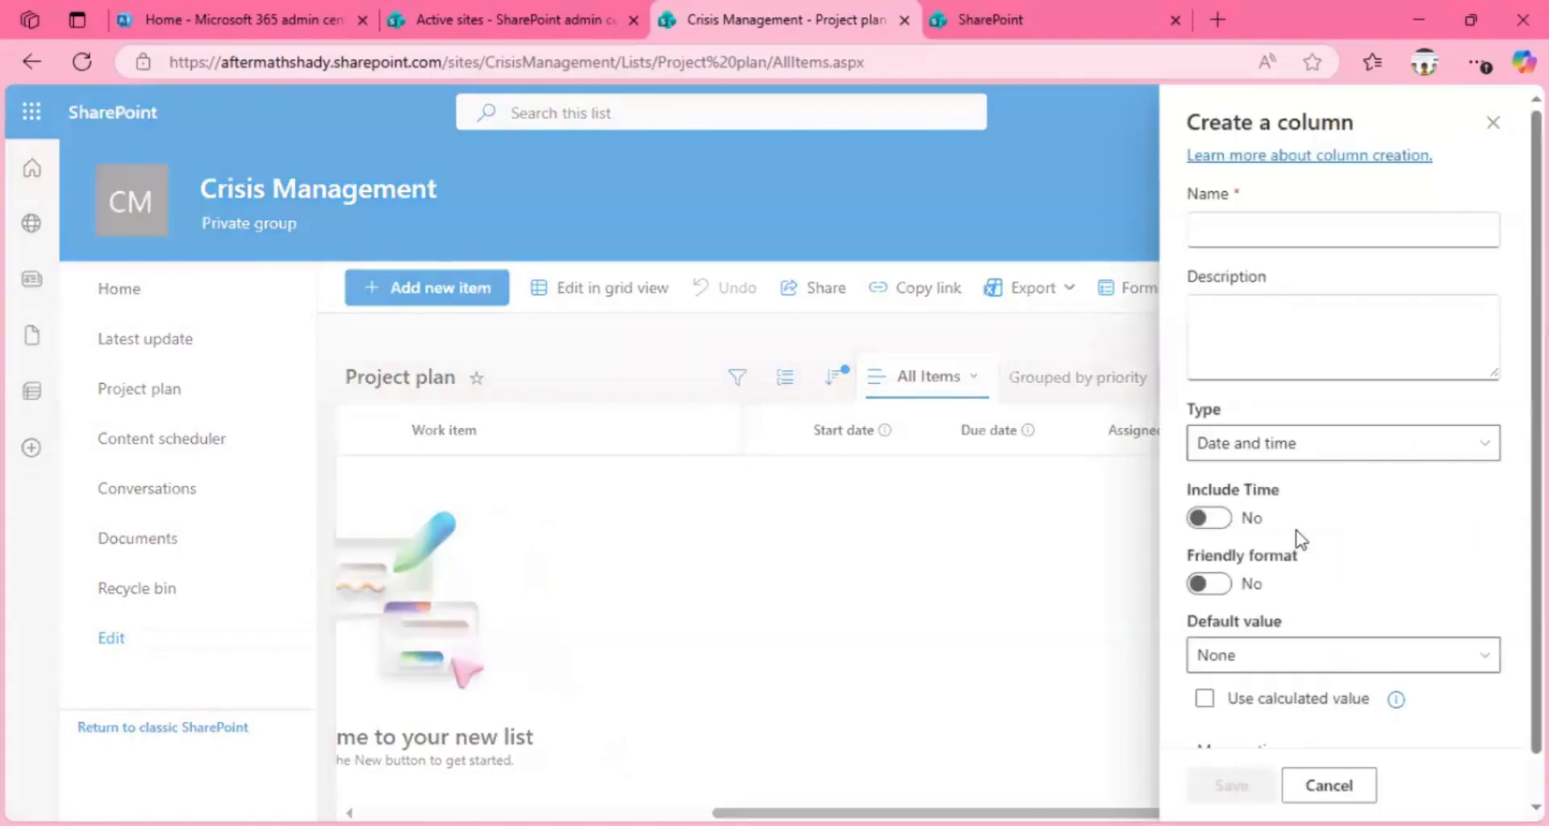
Step: Name the new column Calendar, review its additional options, and save it to the Project plan list
left_click(1286, 231)
type("Calen")
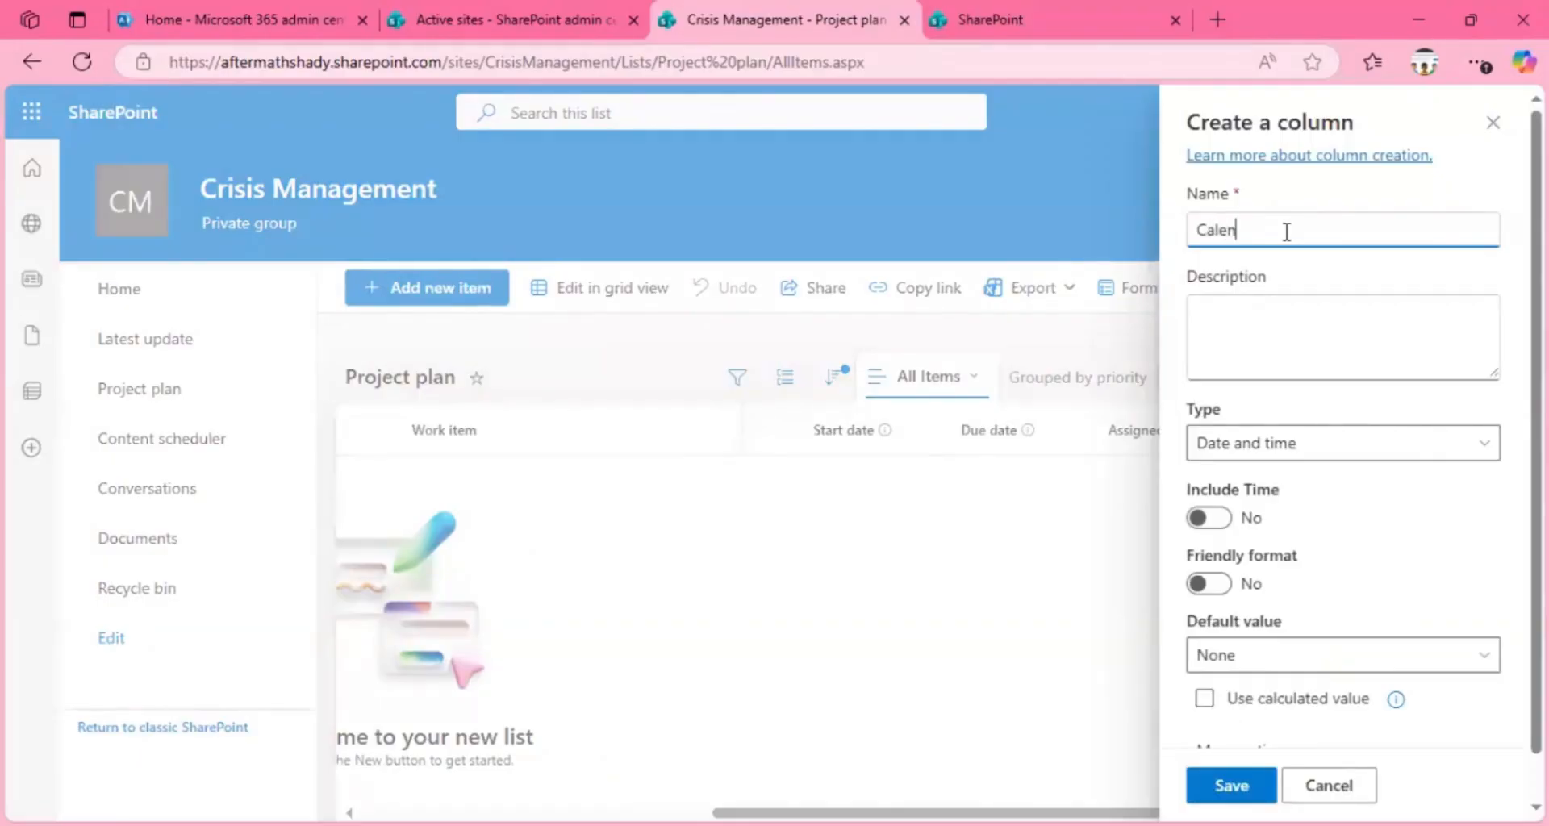
type("dar")
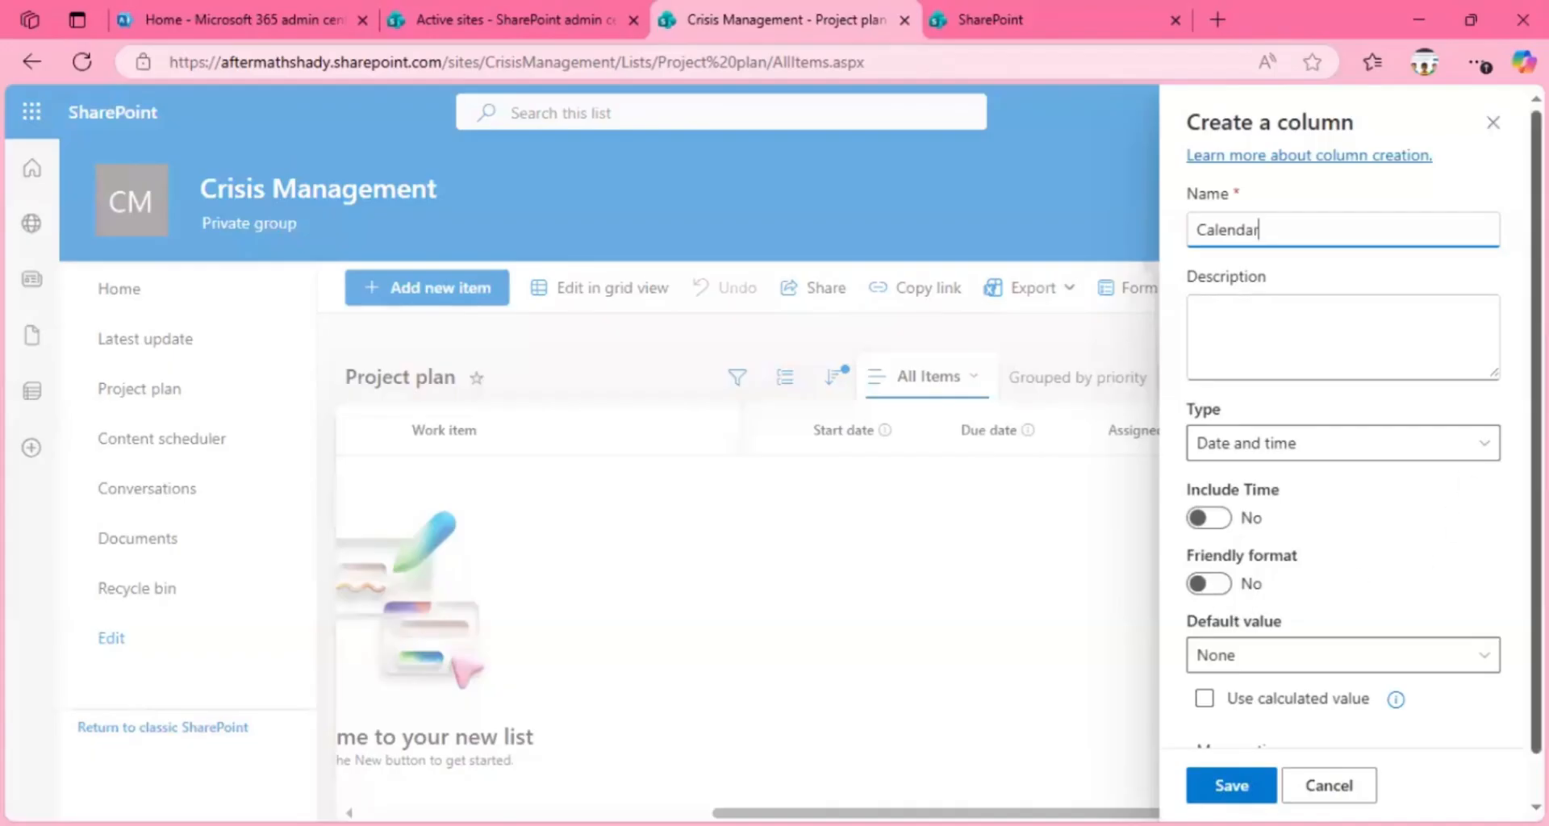
scroll(1515, 502, "down", 1)
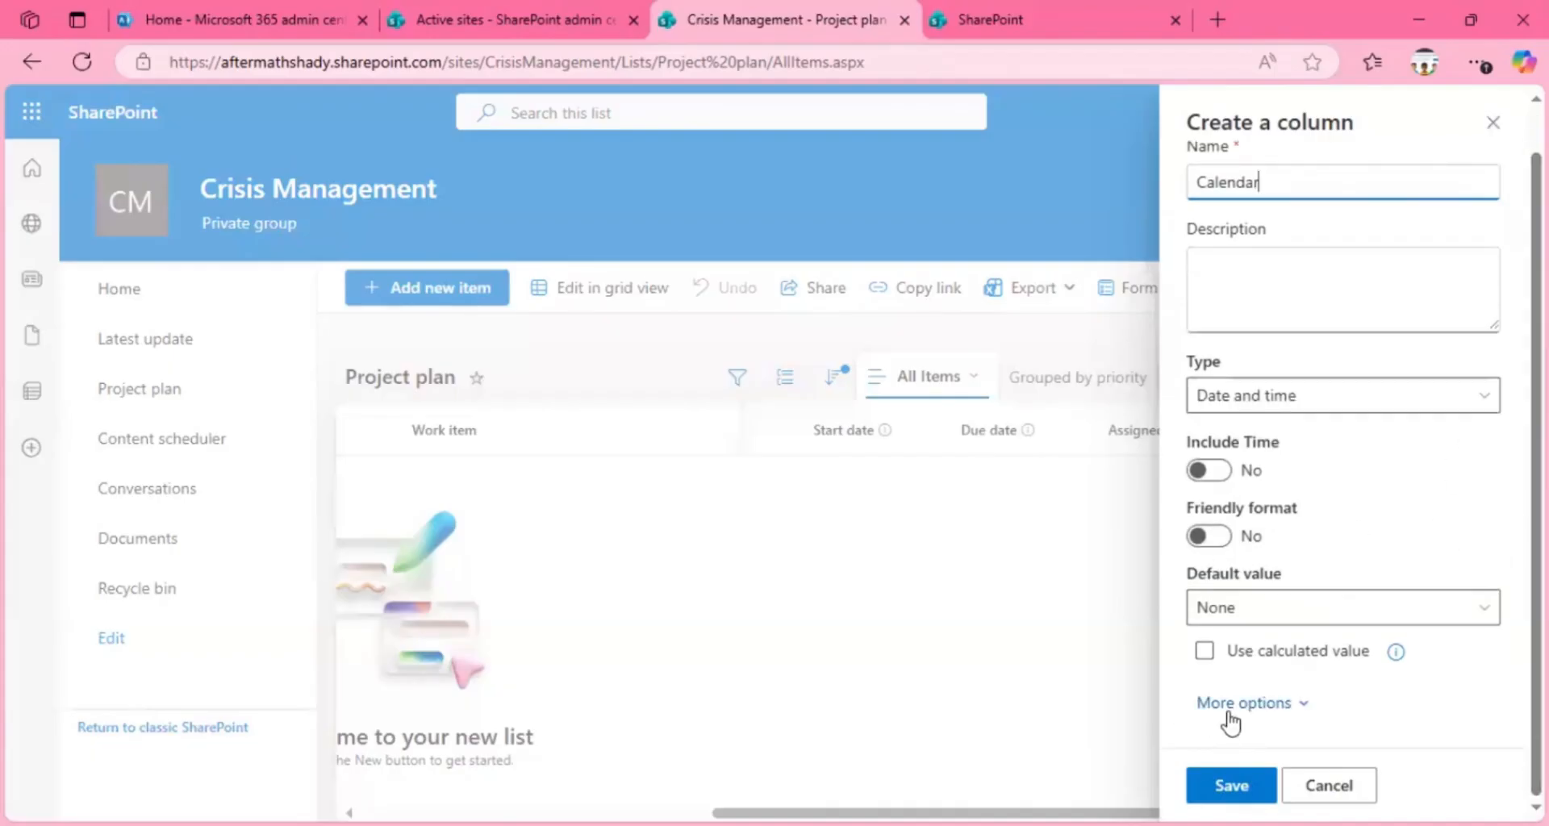
left_click(1272, 704)
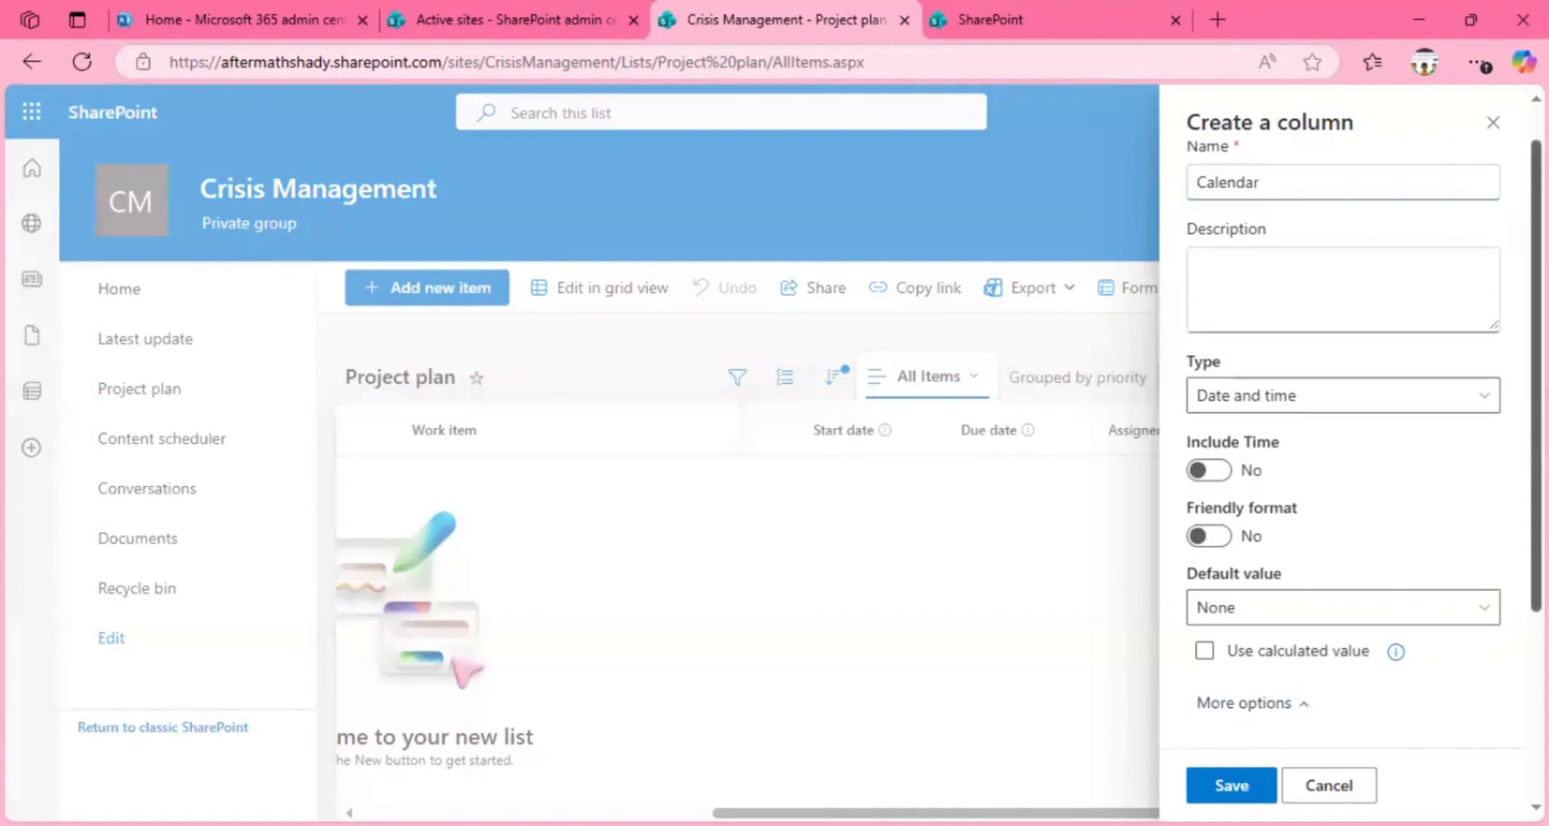
scroll(1493, 650, "down", 2)
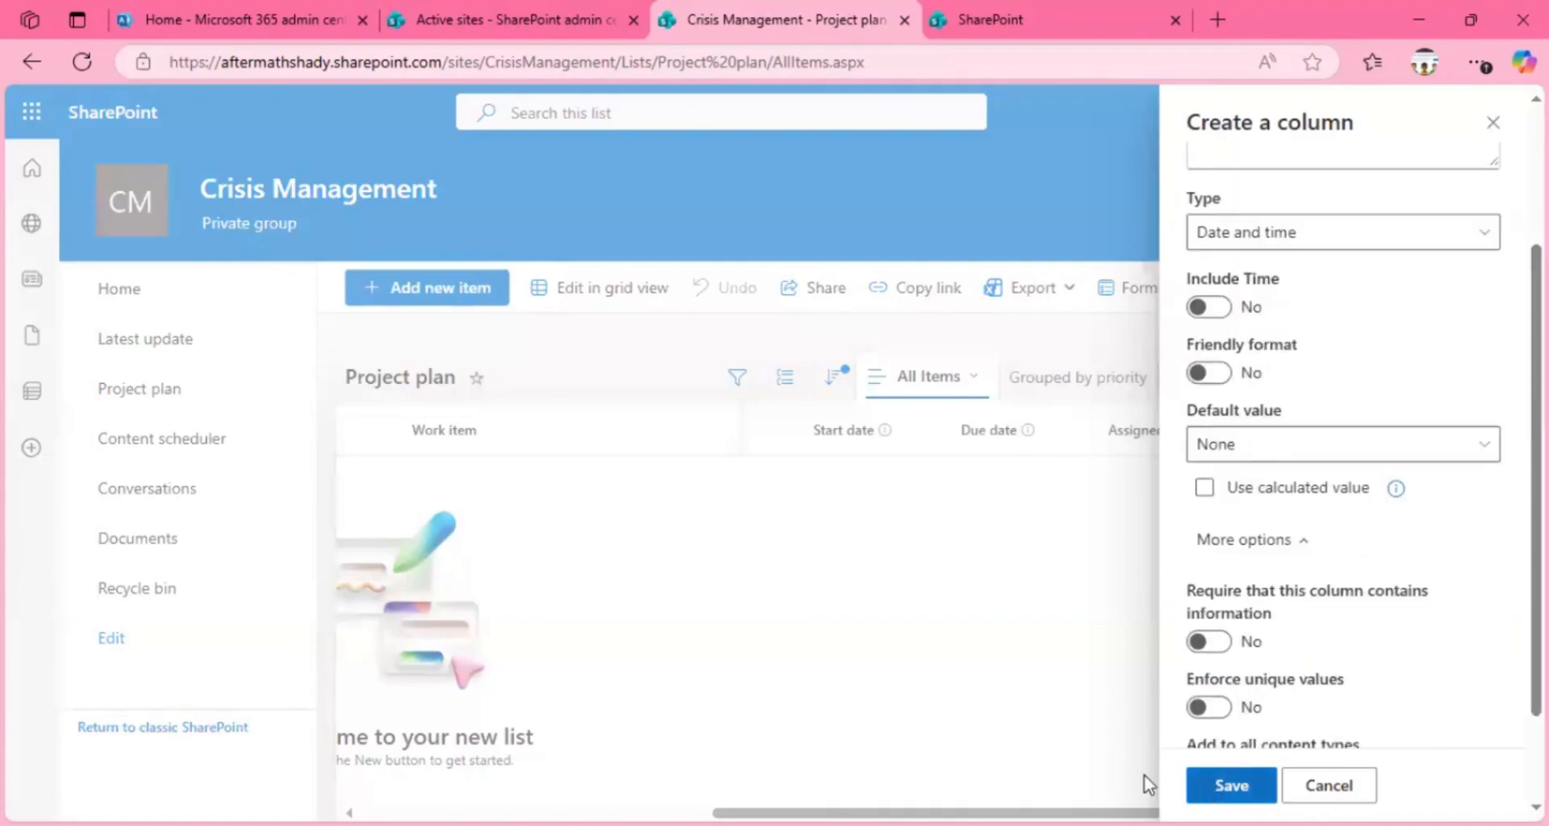
left_click(960, 555)
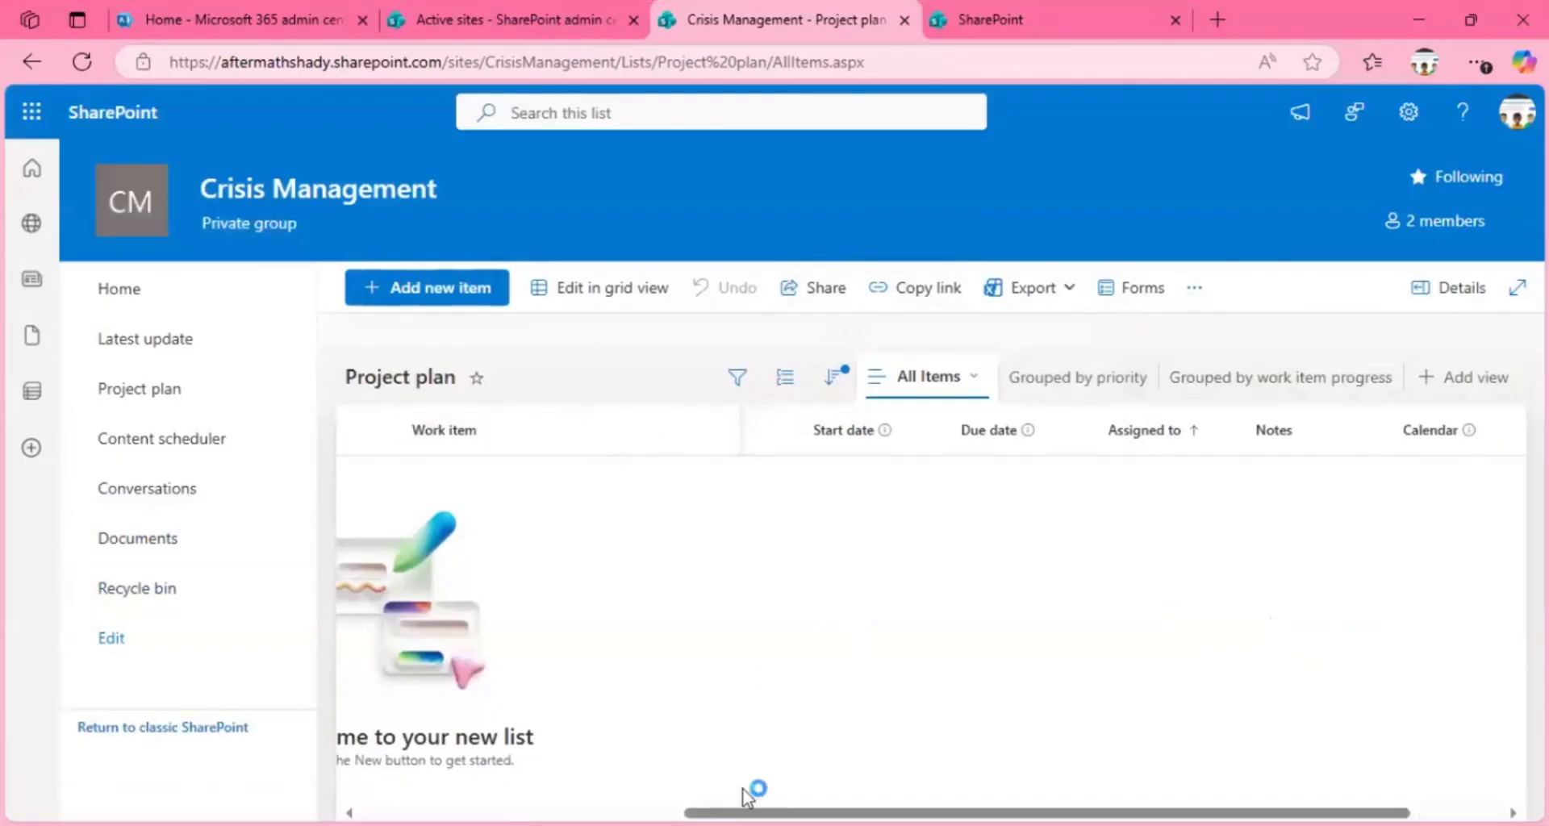
Step: Look over the fields available for grouping the Project plan list and the column types offered before Work item, without adding anything
scroll(744, 791, "left", 5)
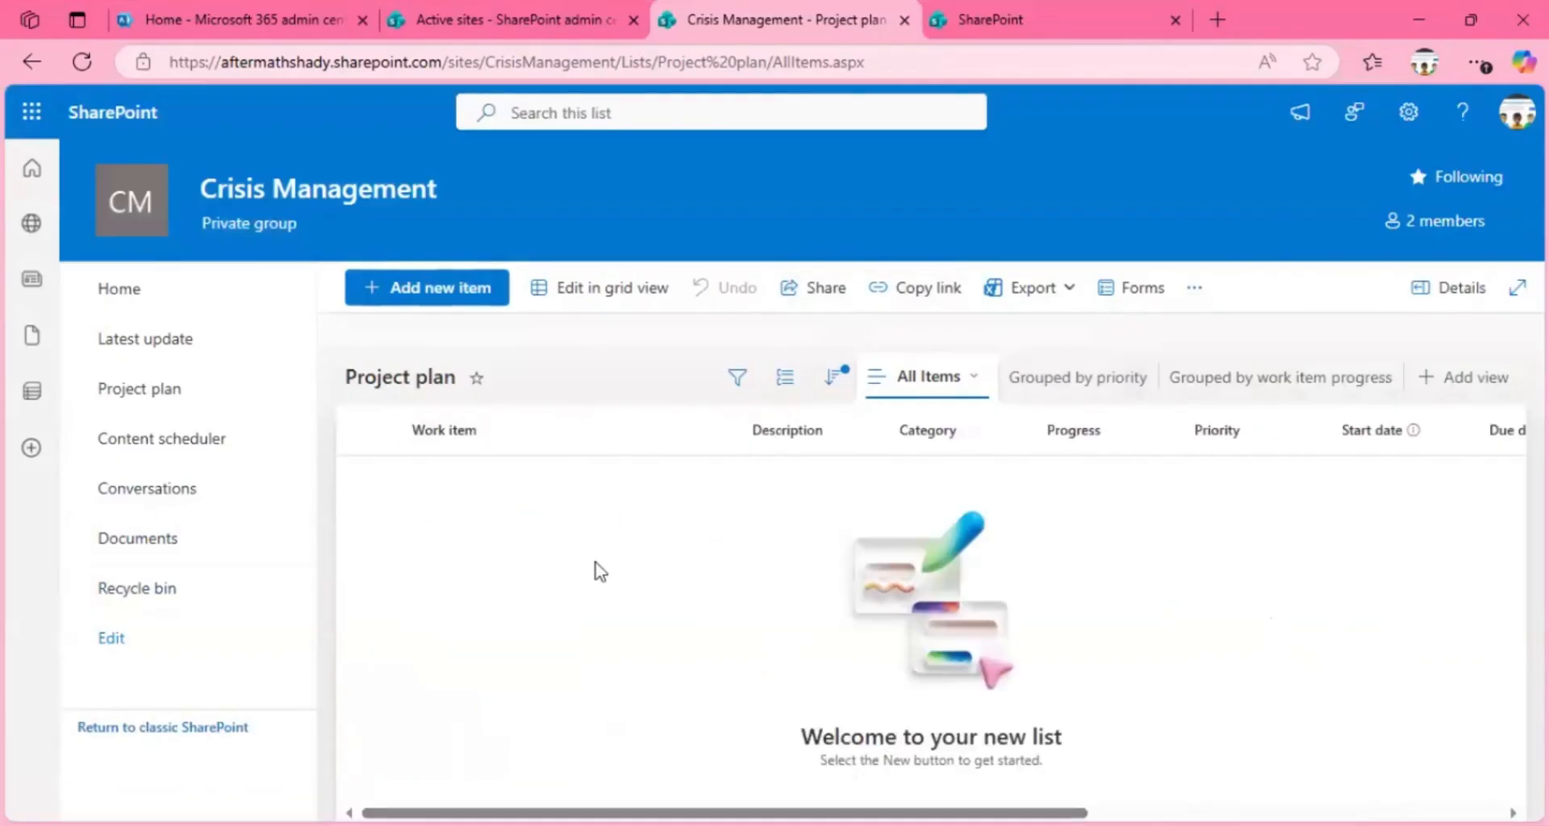
left_click(784, 379)
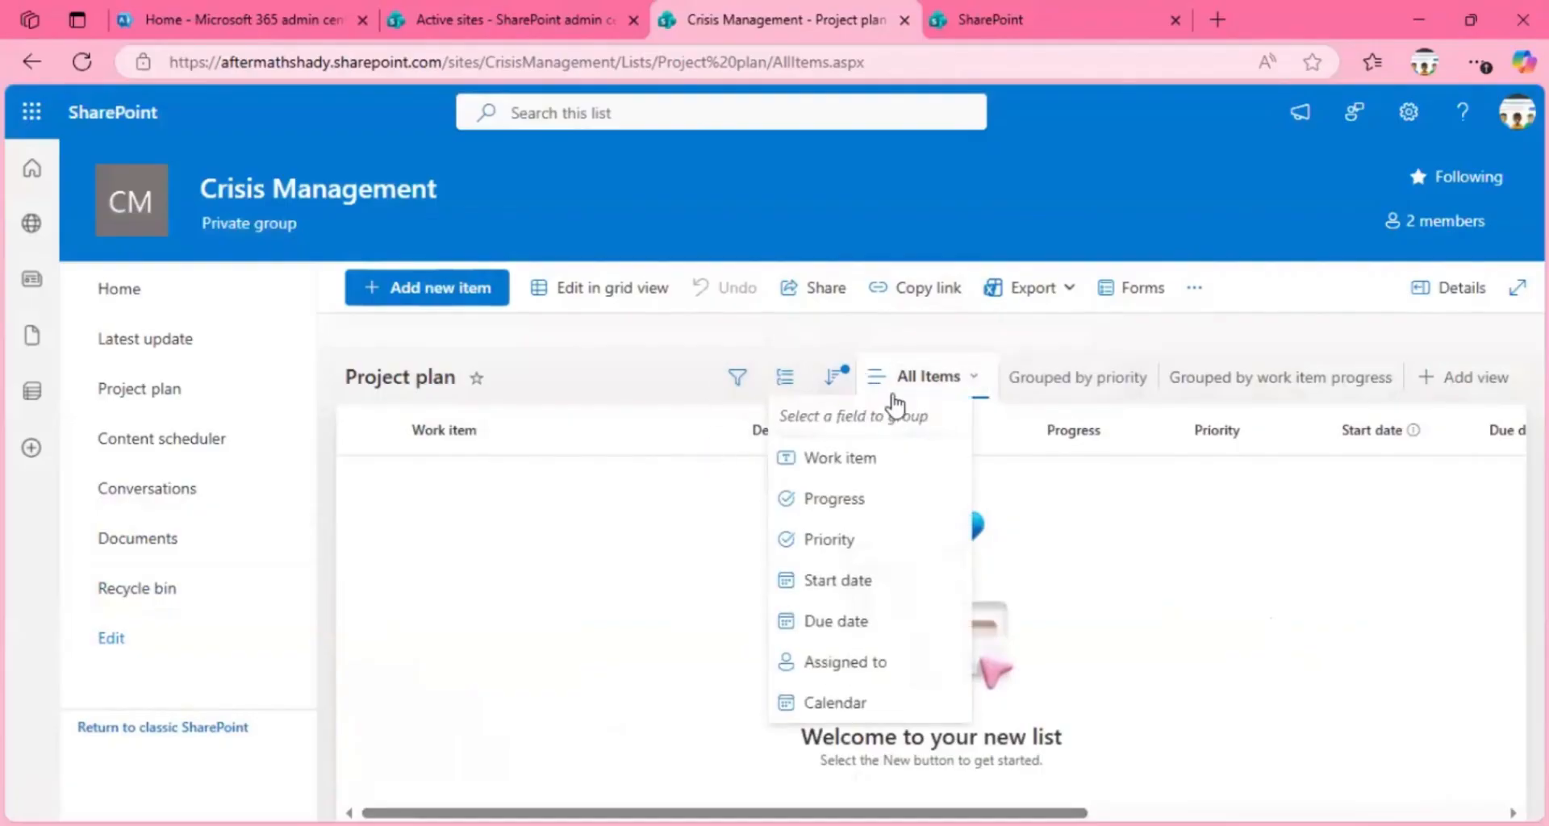
left_click(404, 447)
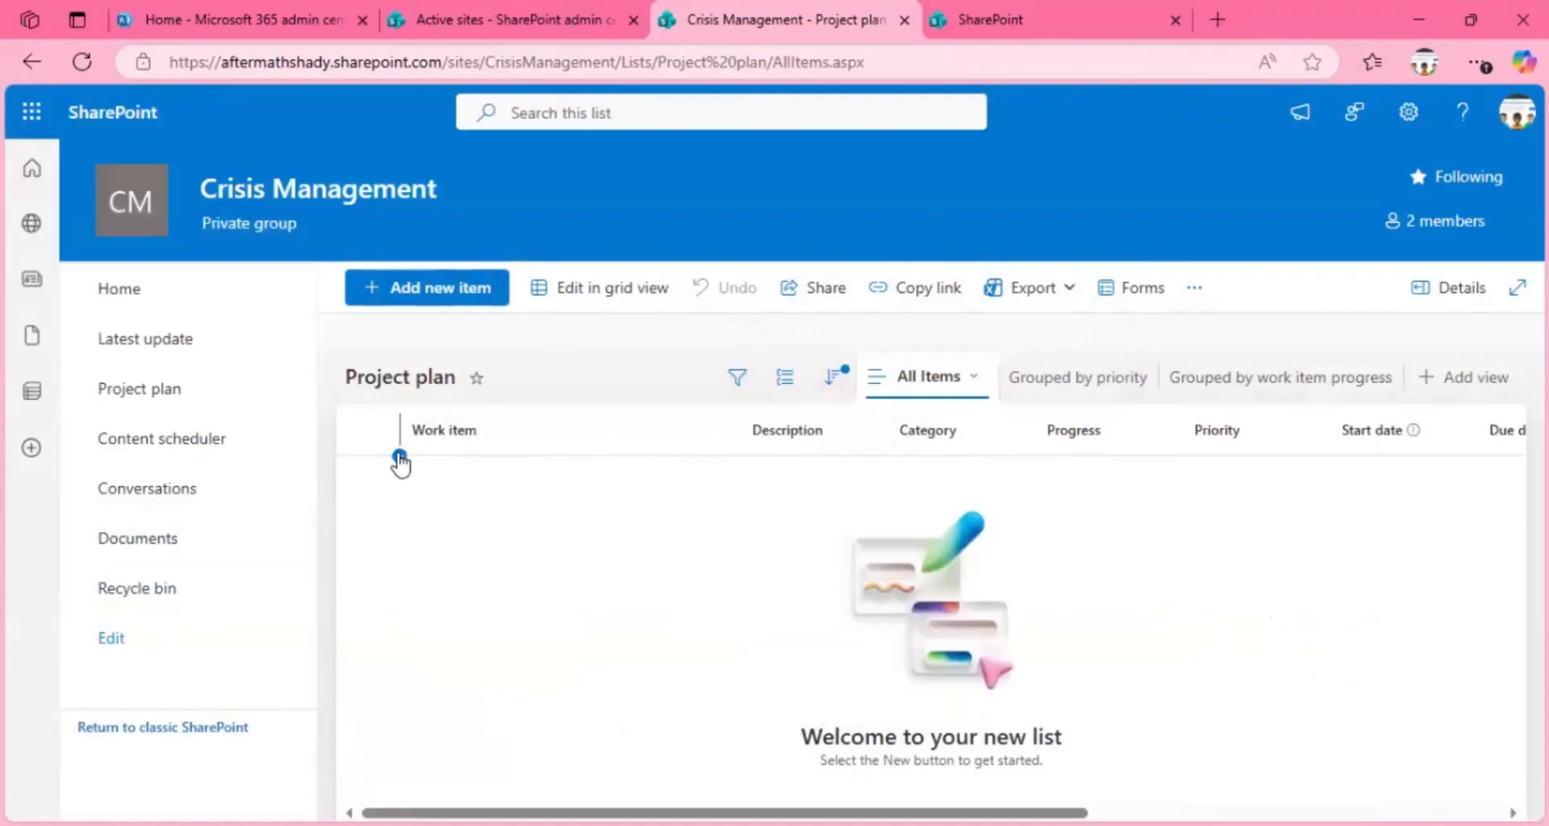
left_click(399, 456)
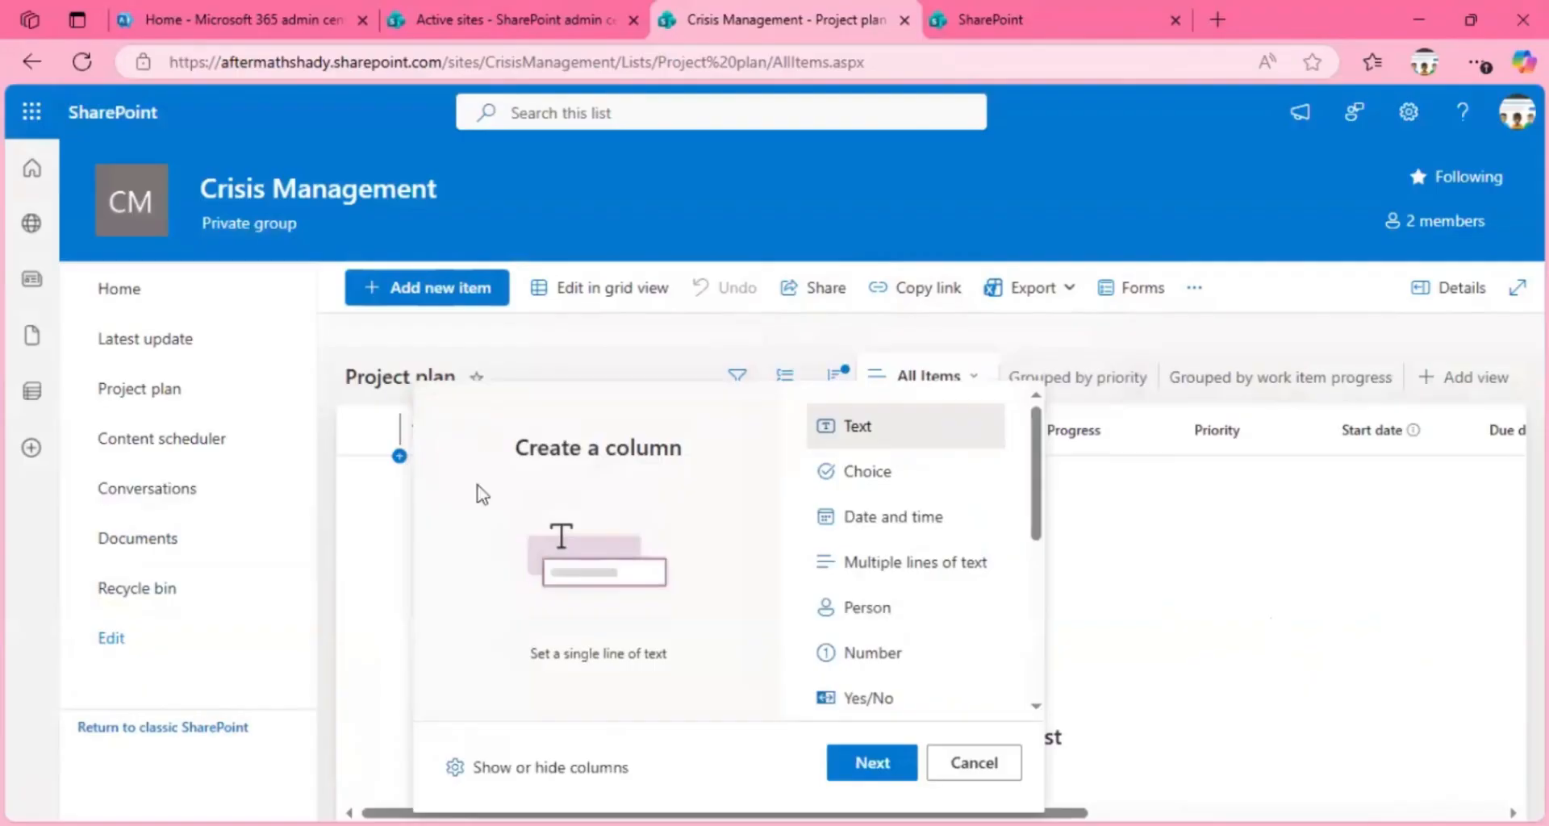
left_click(1169, 574)
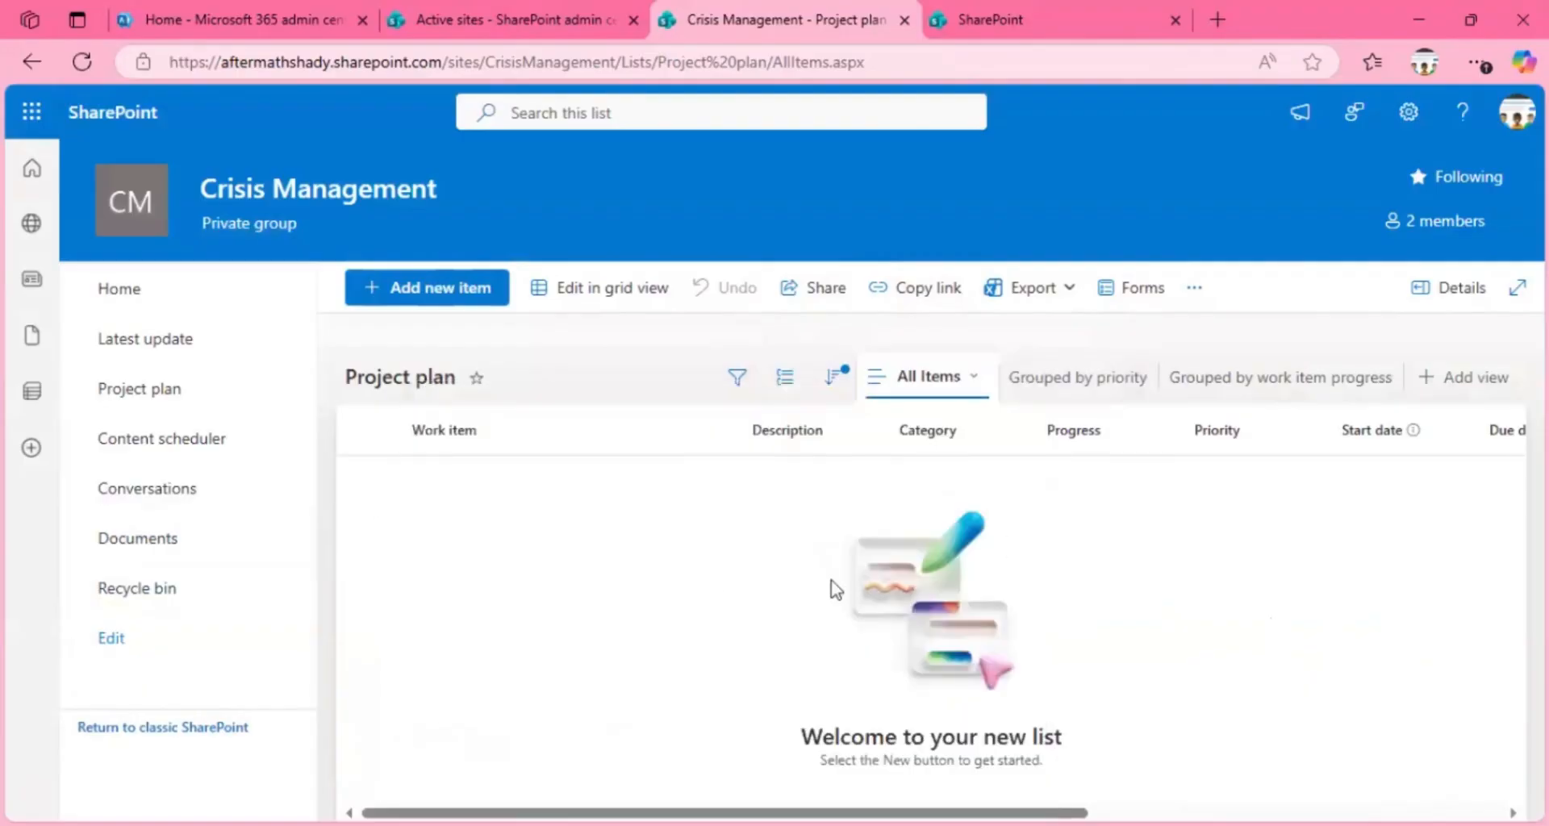
Step: Switch the Project plan list to grid view and examine the Progress choices in a blank item row
left_click(568, 288)
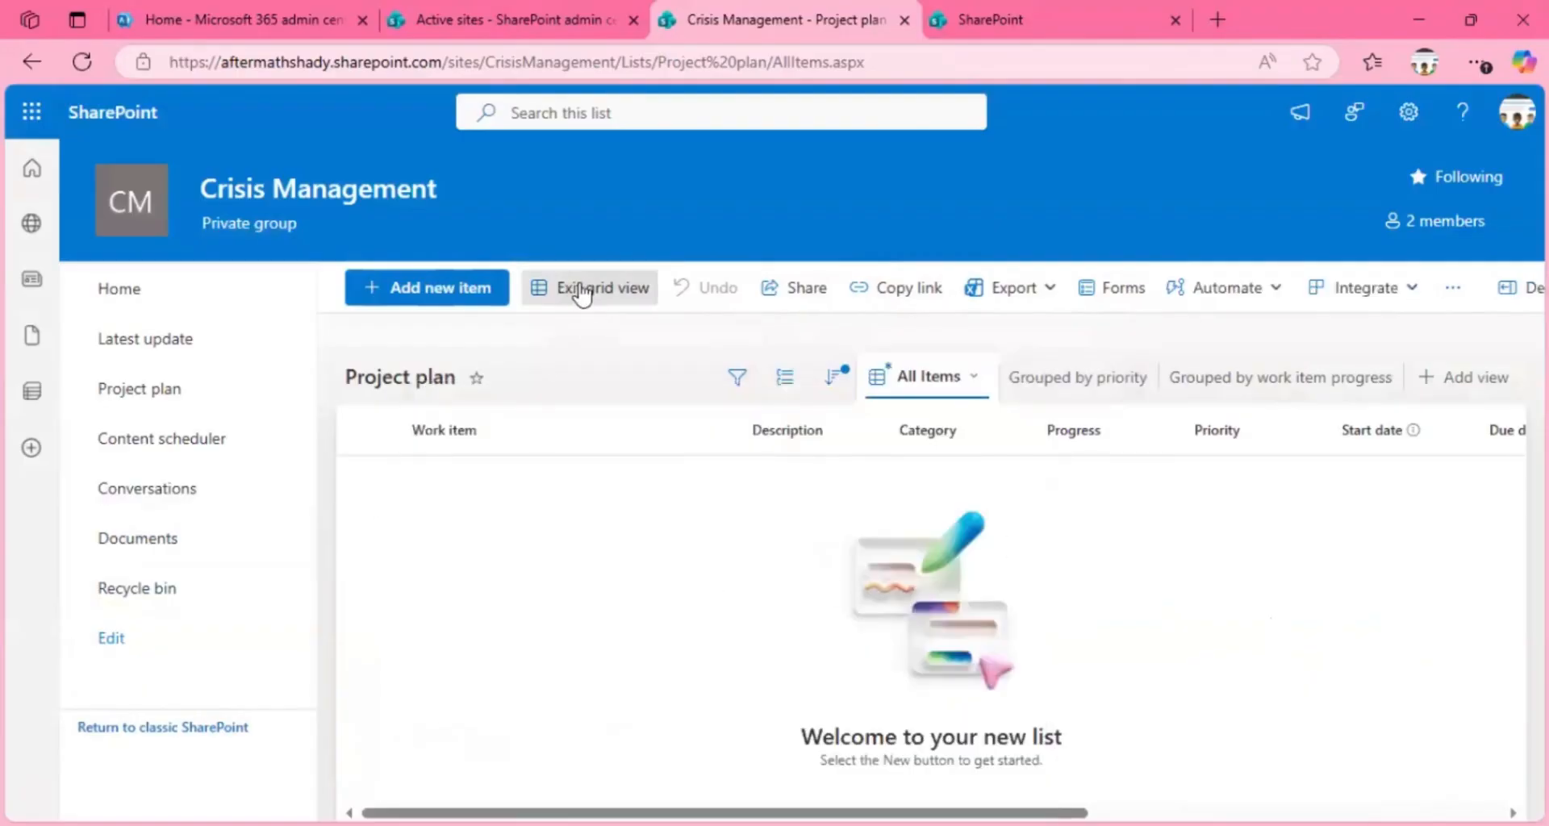
left_click(433, 490)
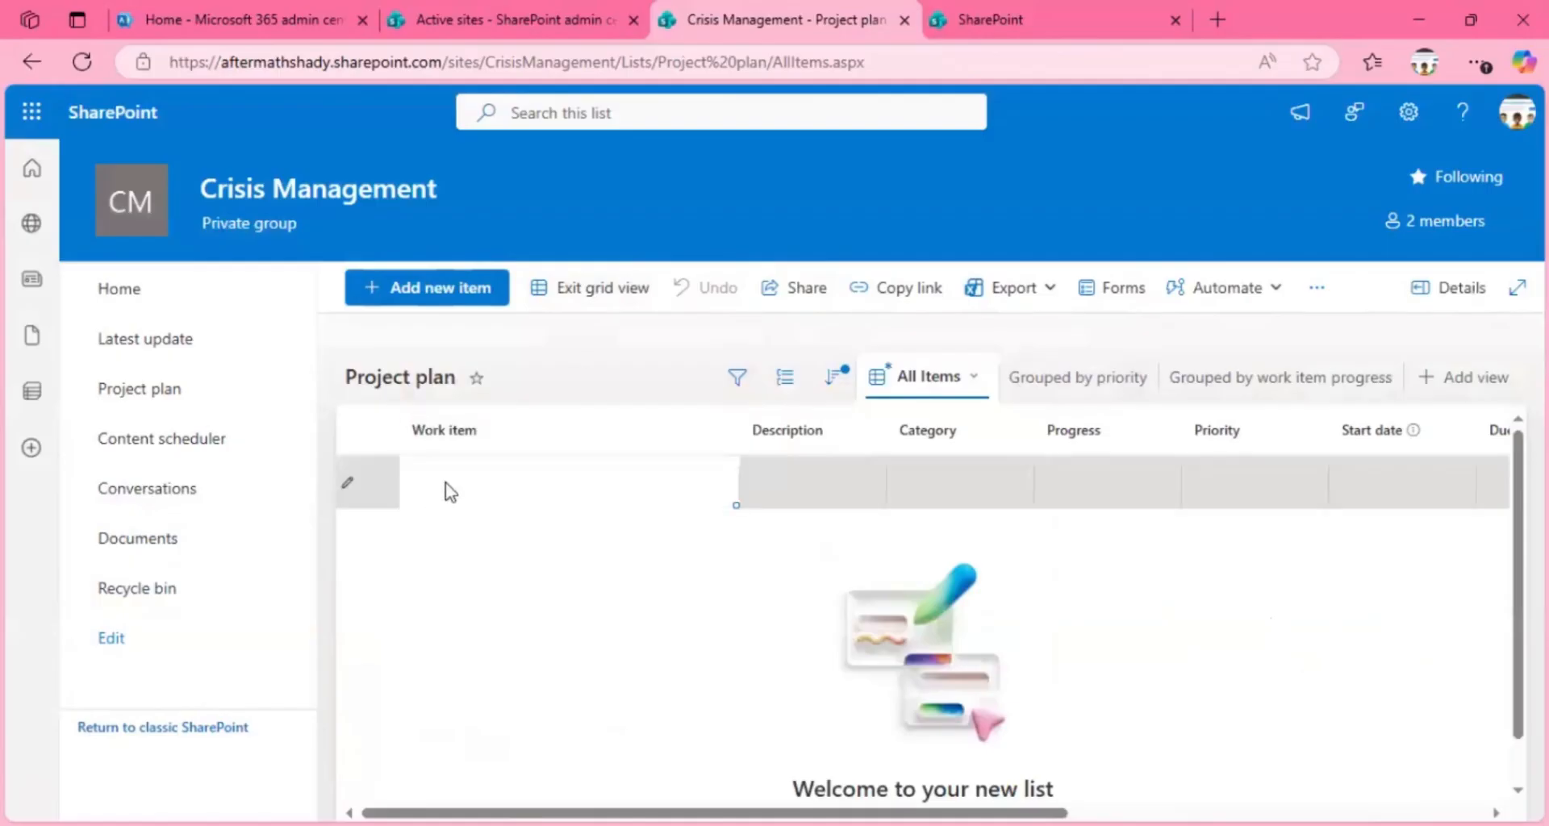
left_click(809, 484)
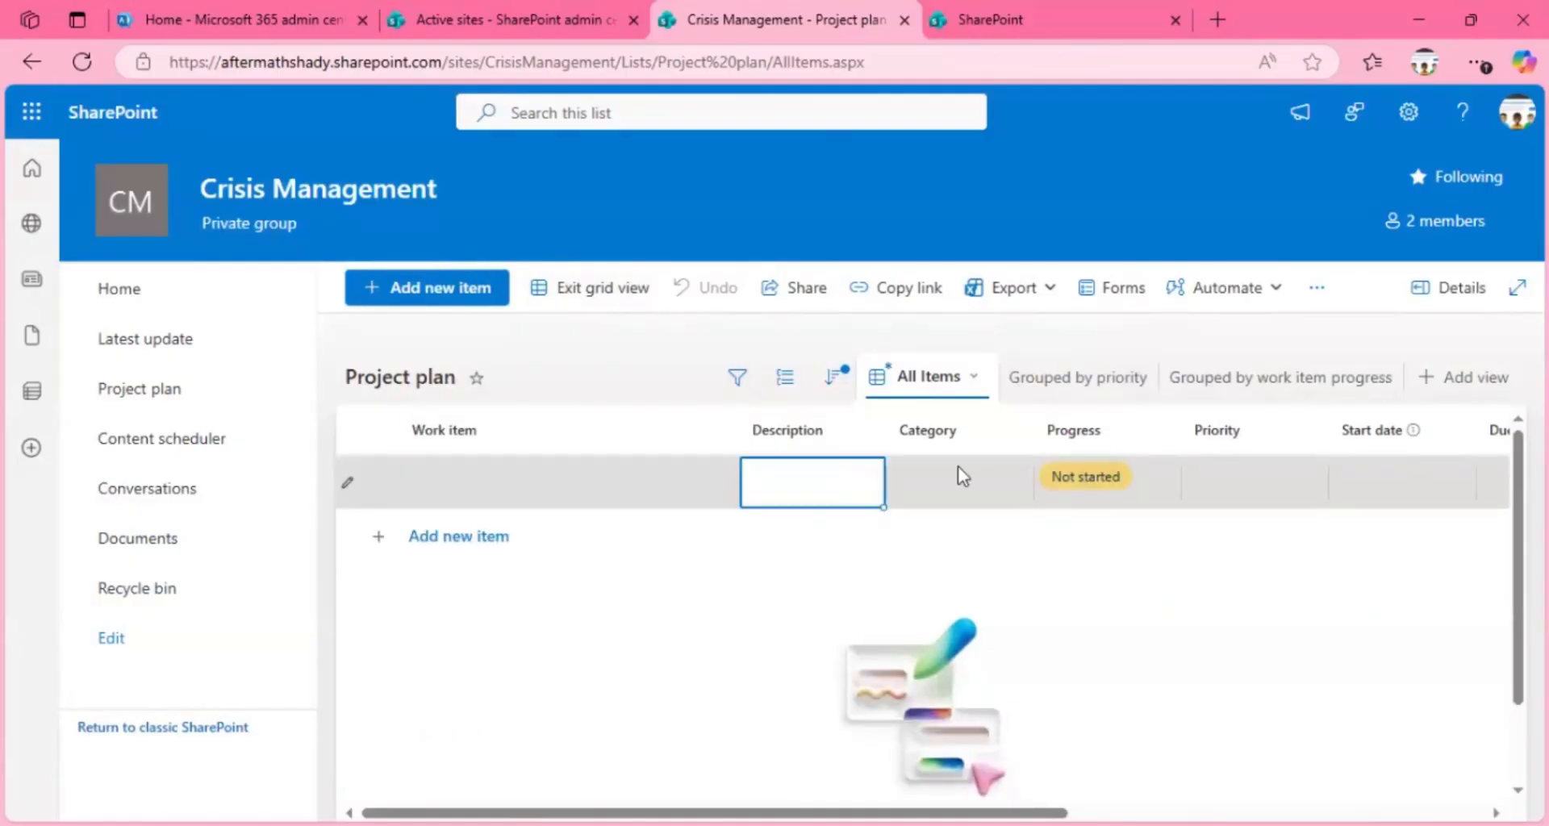
left_click(1018, 484)
left_click(1076, 479)
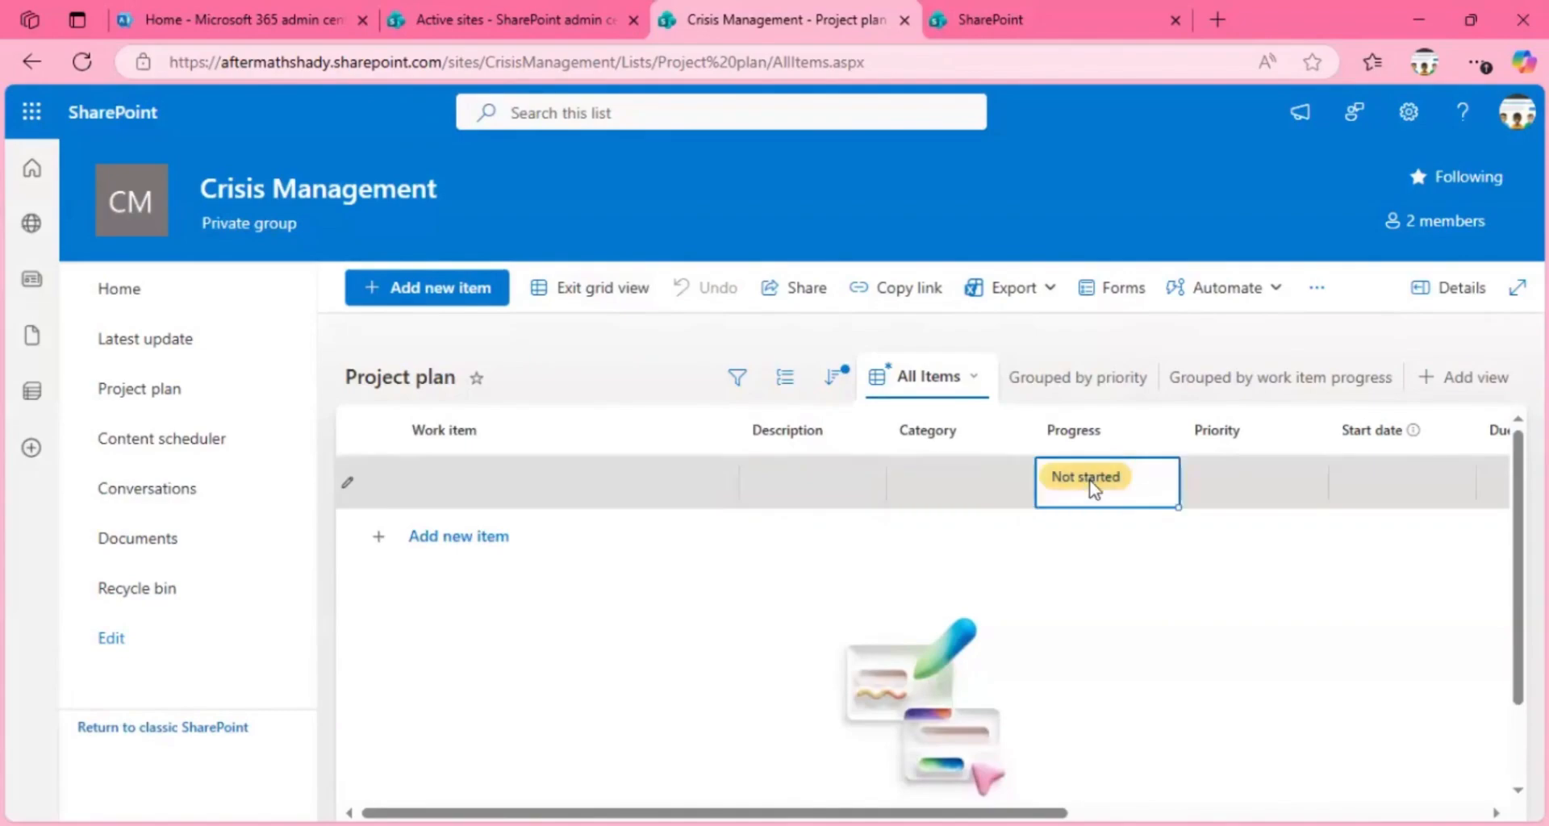
left_click(1117, 476)
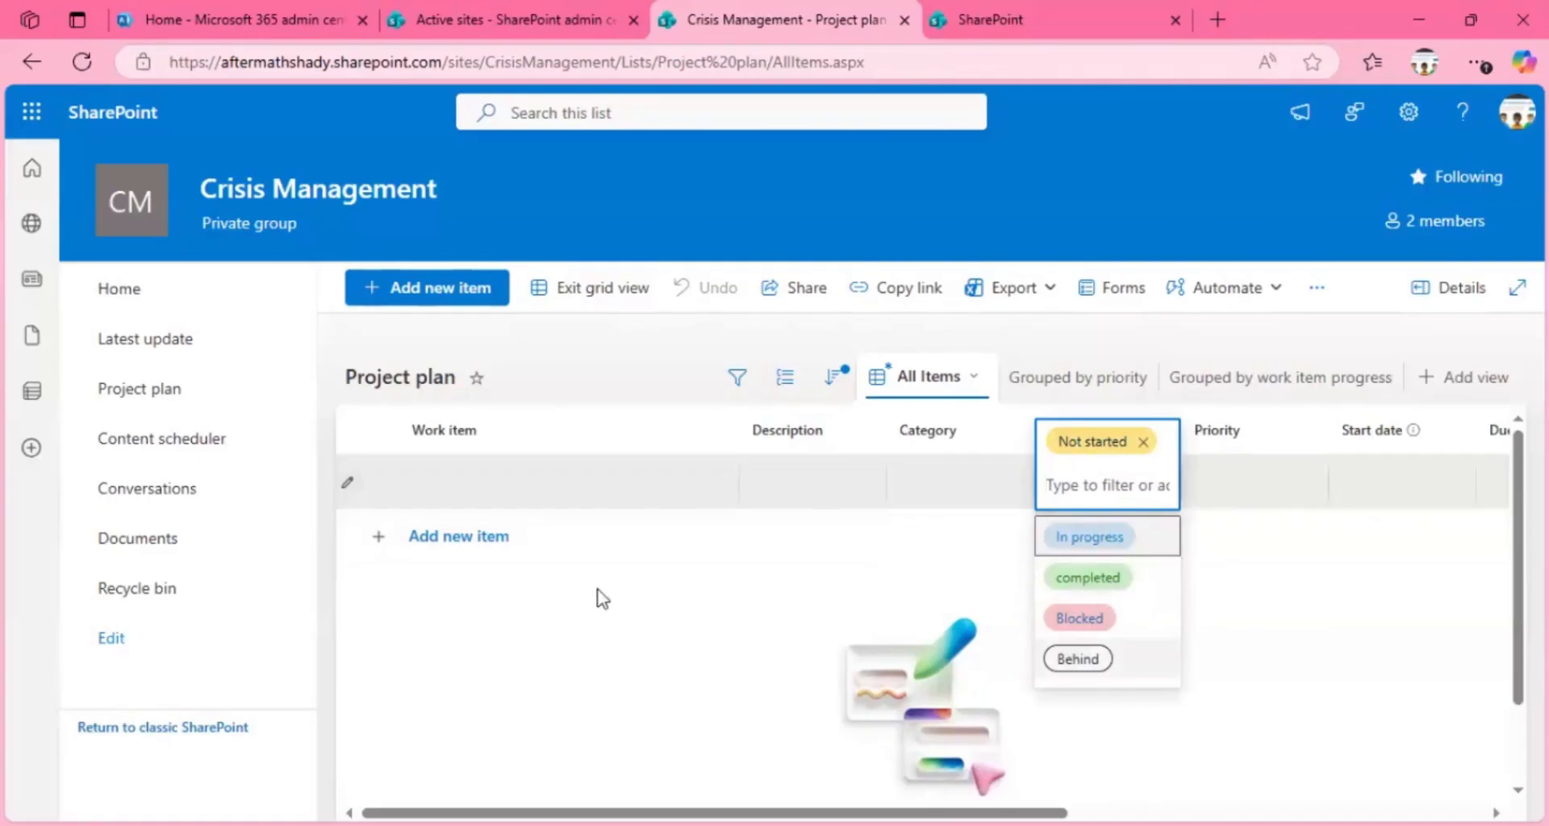
left_click(545, 588)
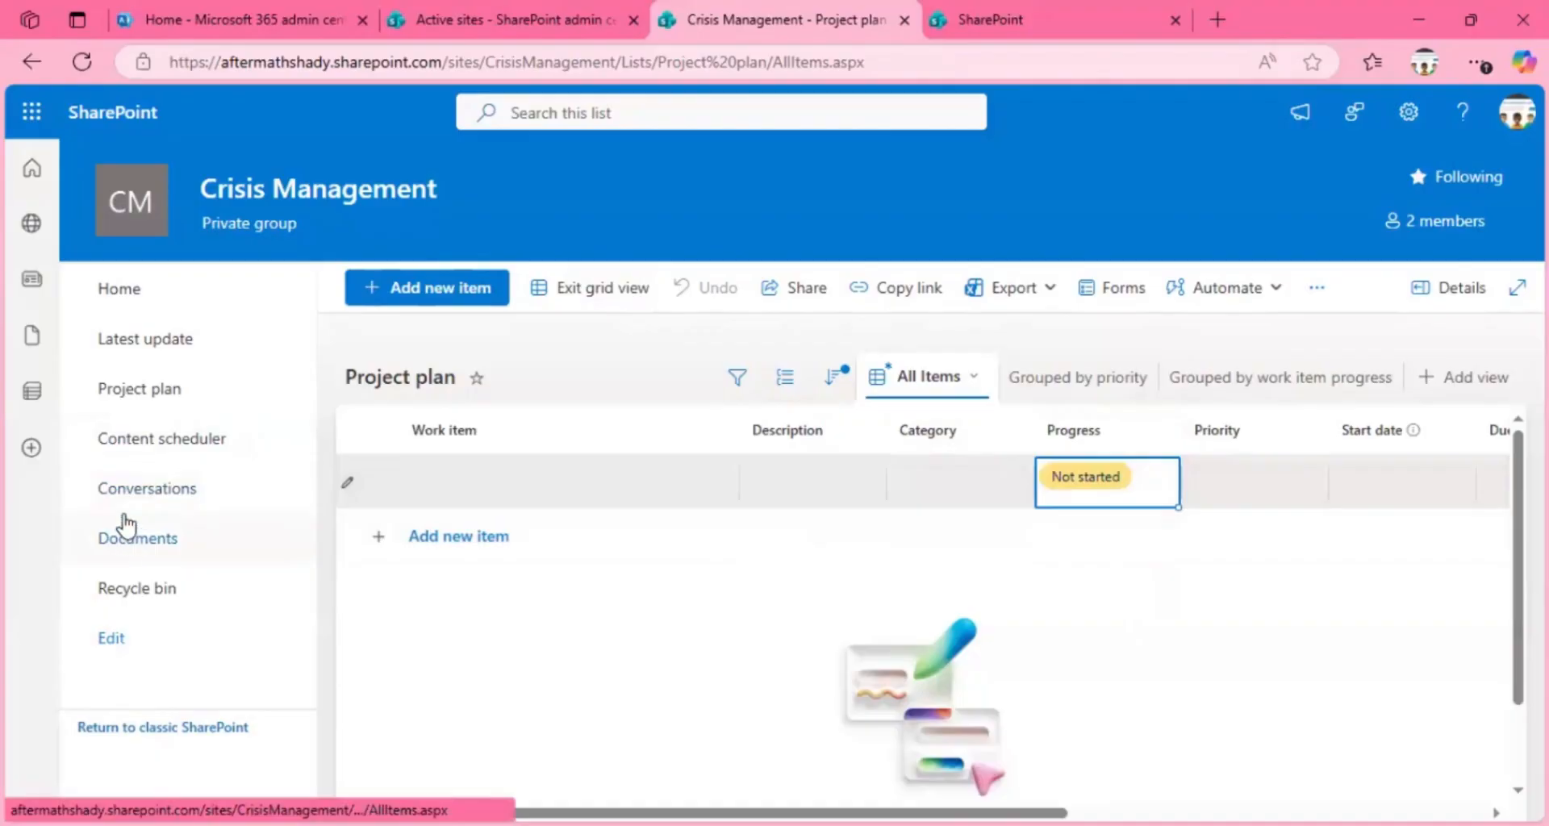
Step: Examine the Documents library's options for creating and uploading files, and view the site's Recycle bin
left_click(129, 542)
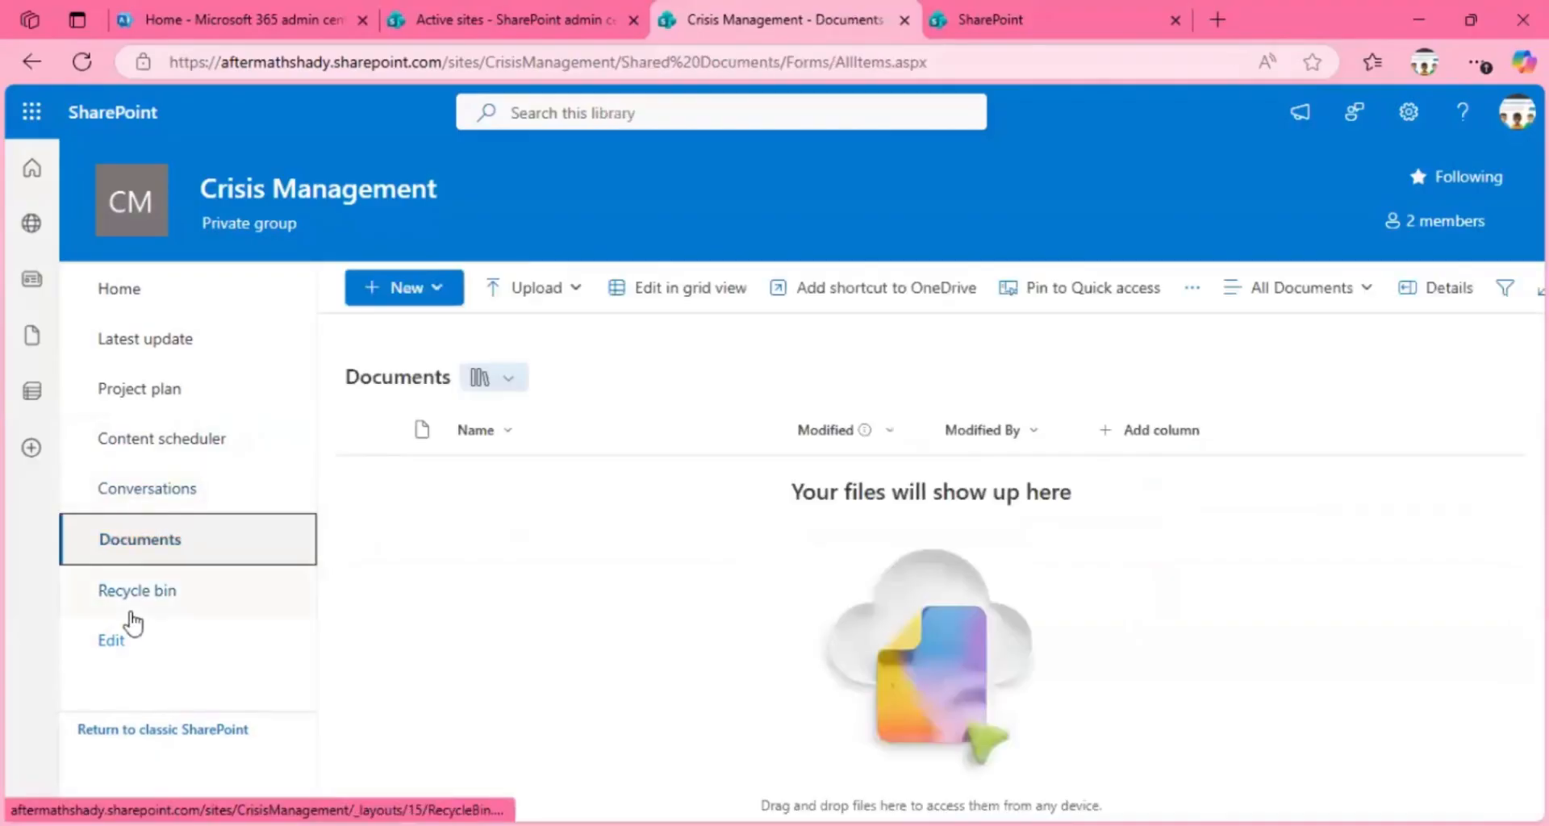
left_click(437, 297)
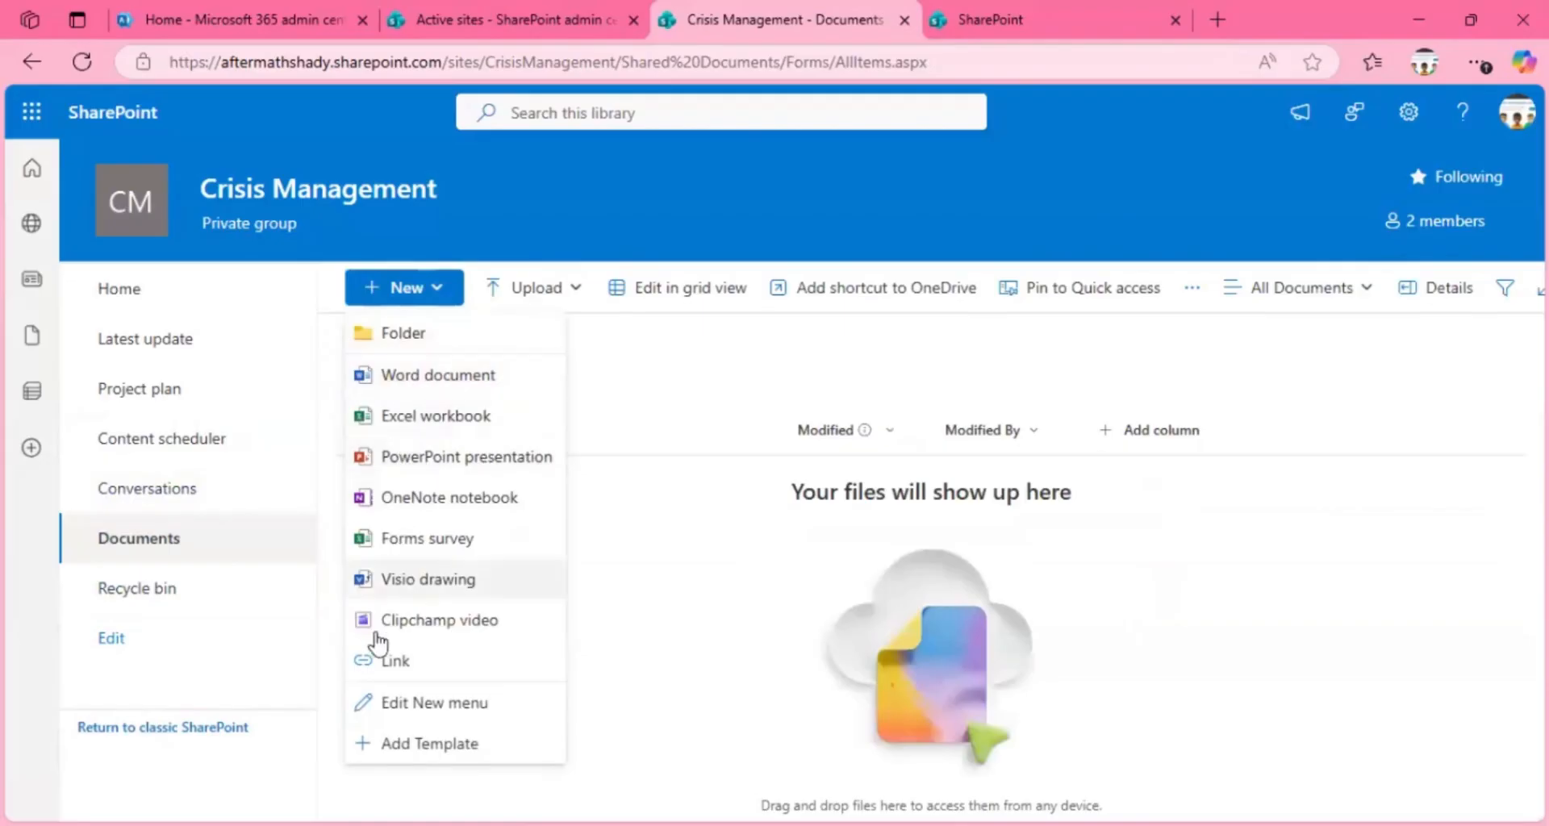
left_click(553, 289)
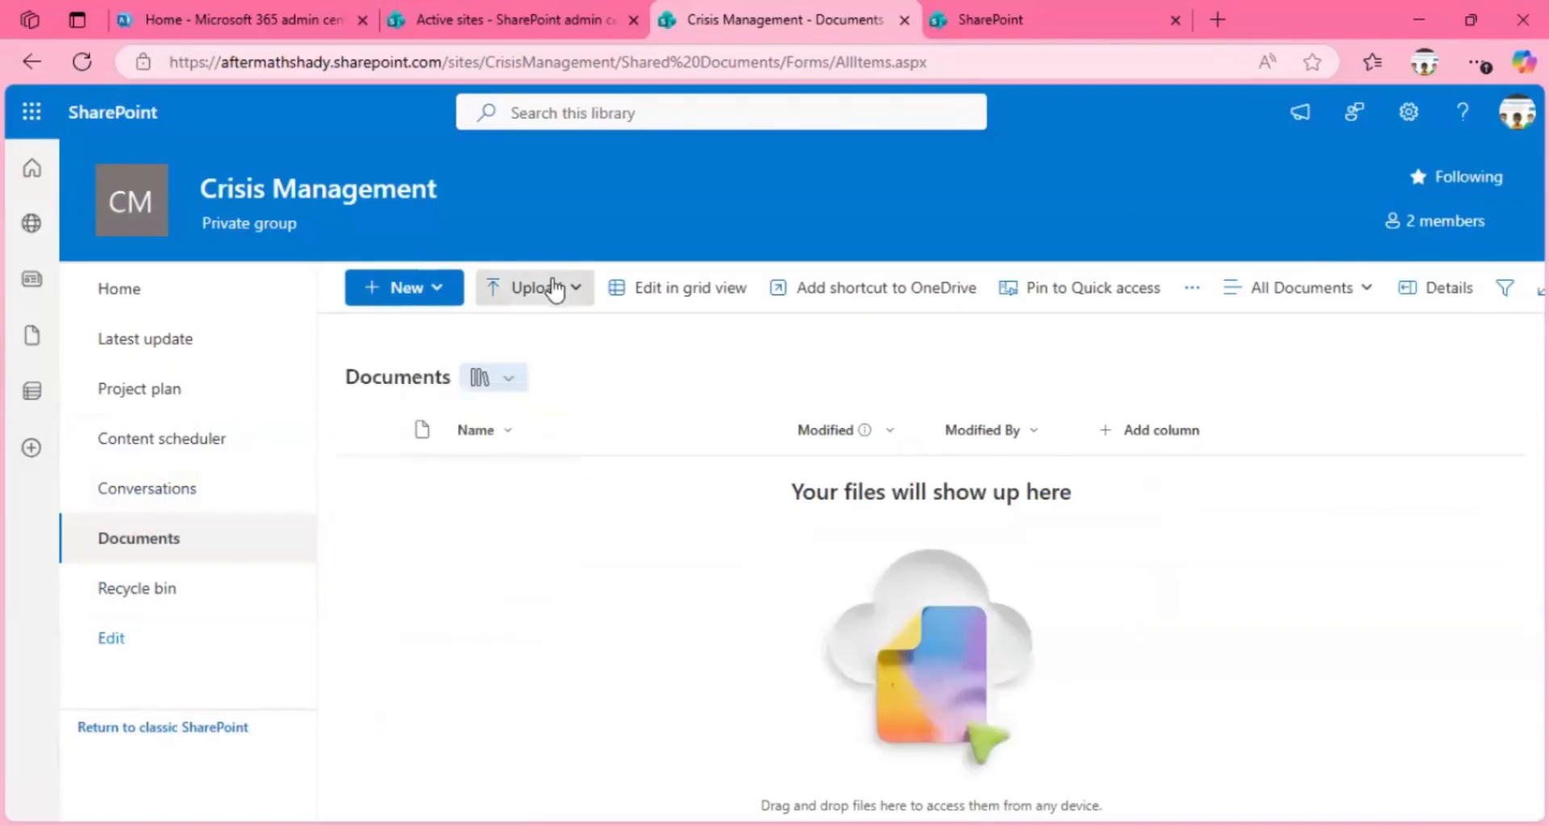
left_click(553, 287)
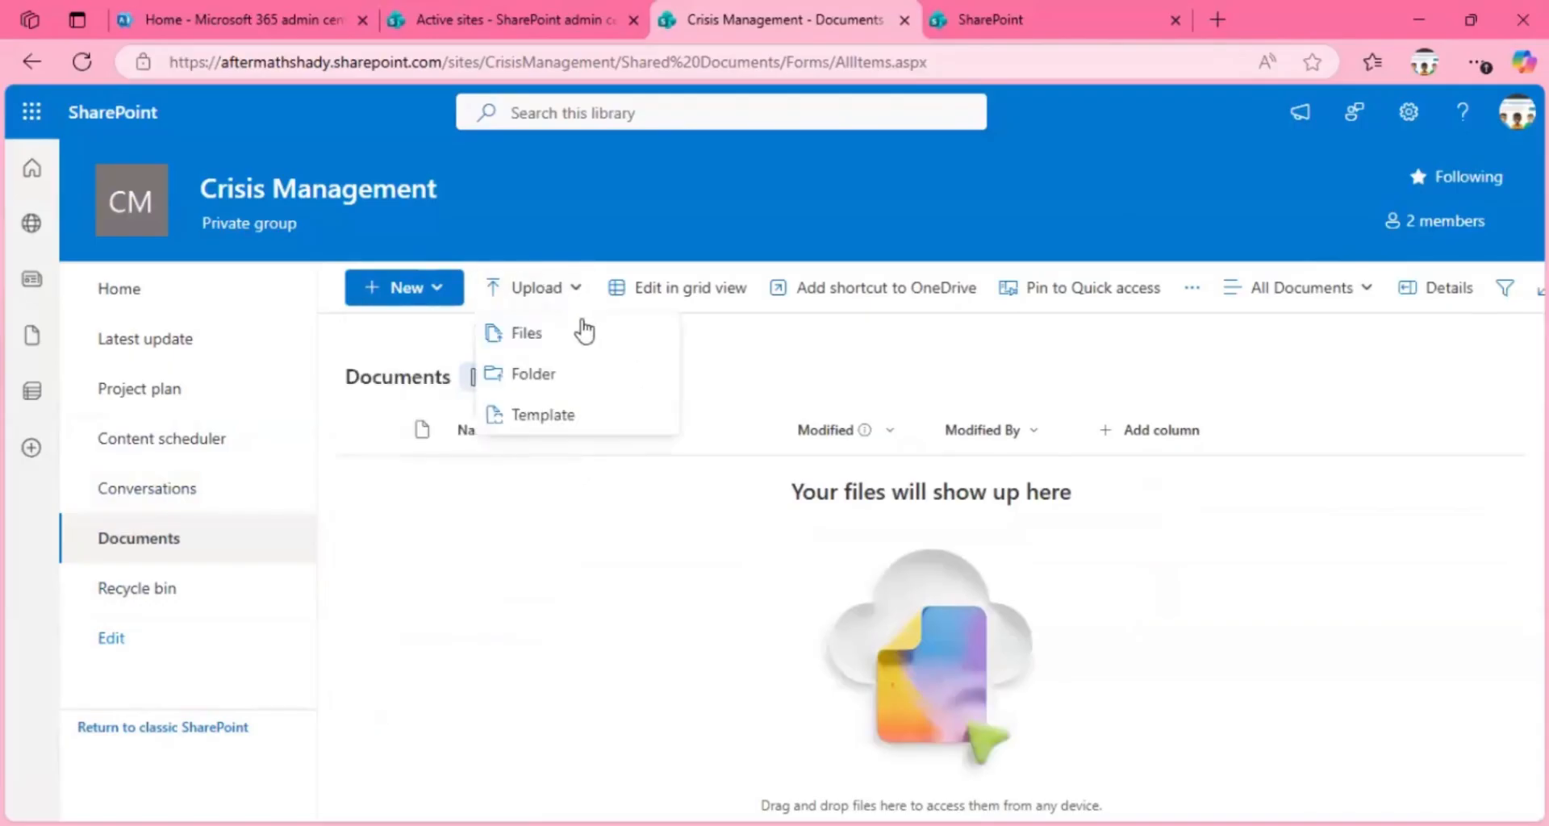
left_click(685, 523)
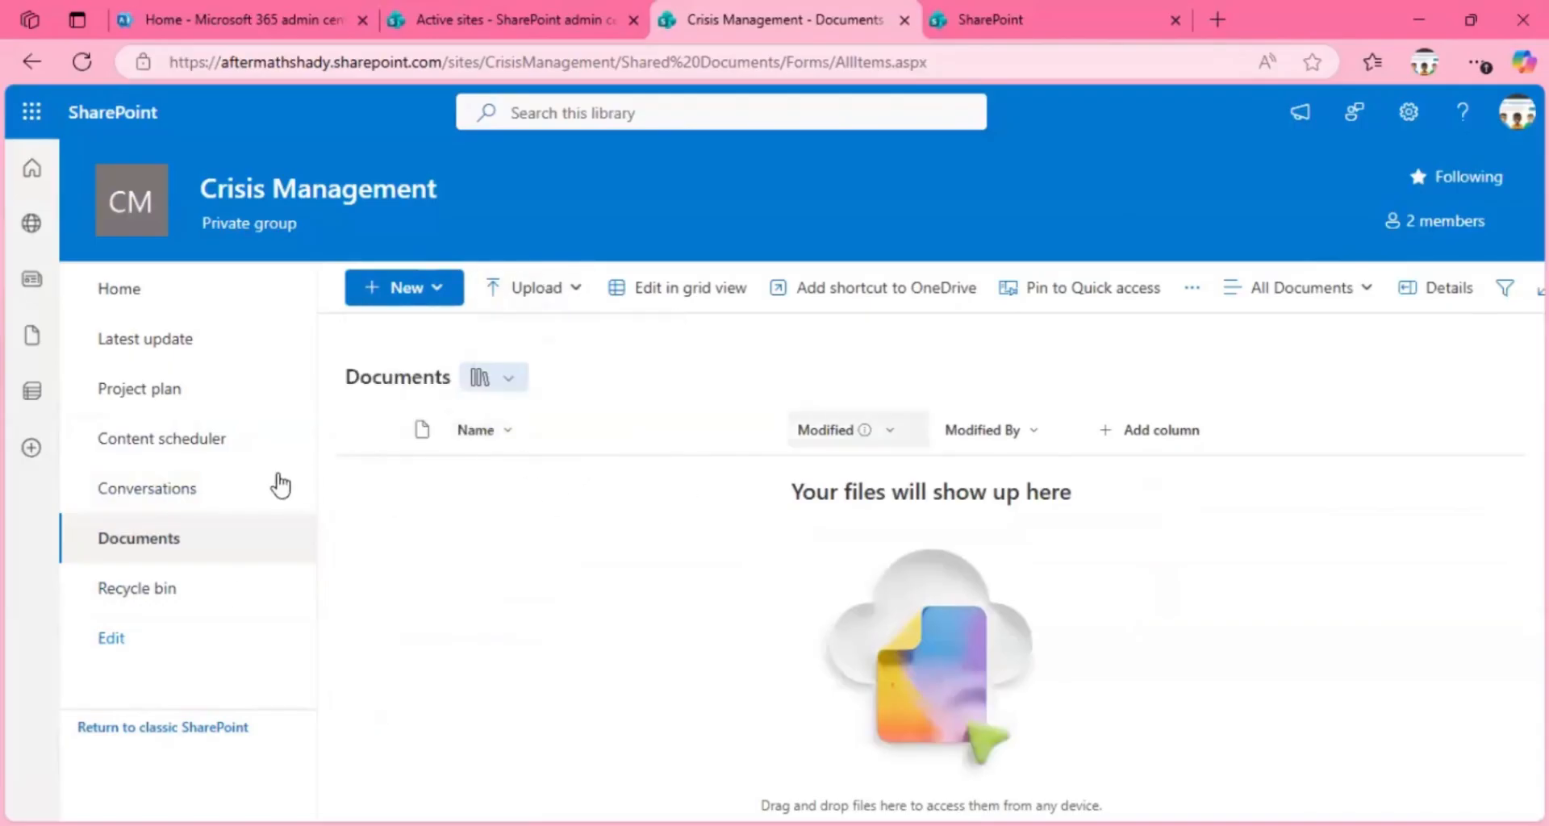
left_click(137, 595)
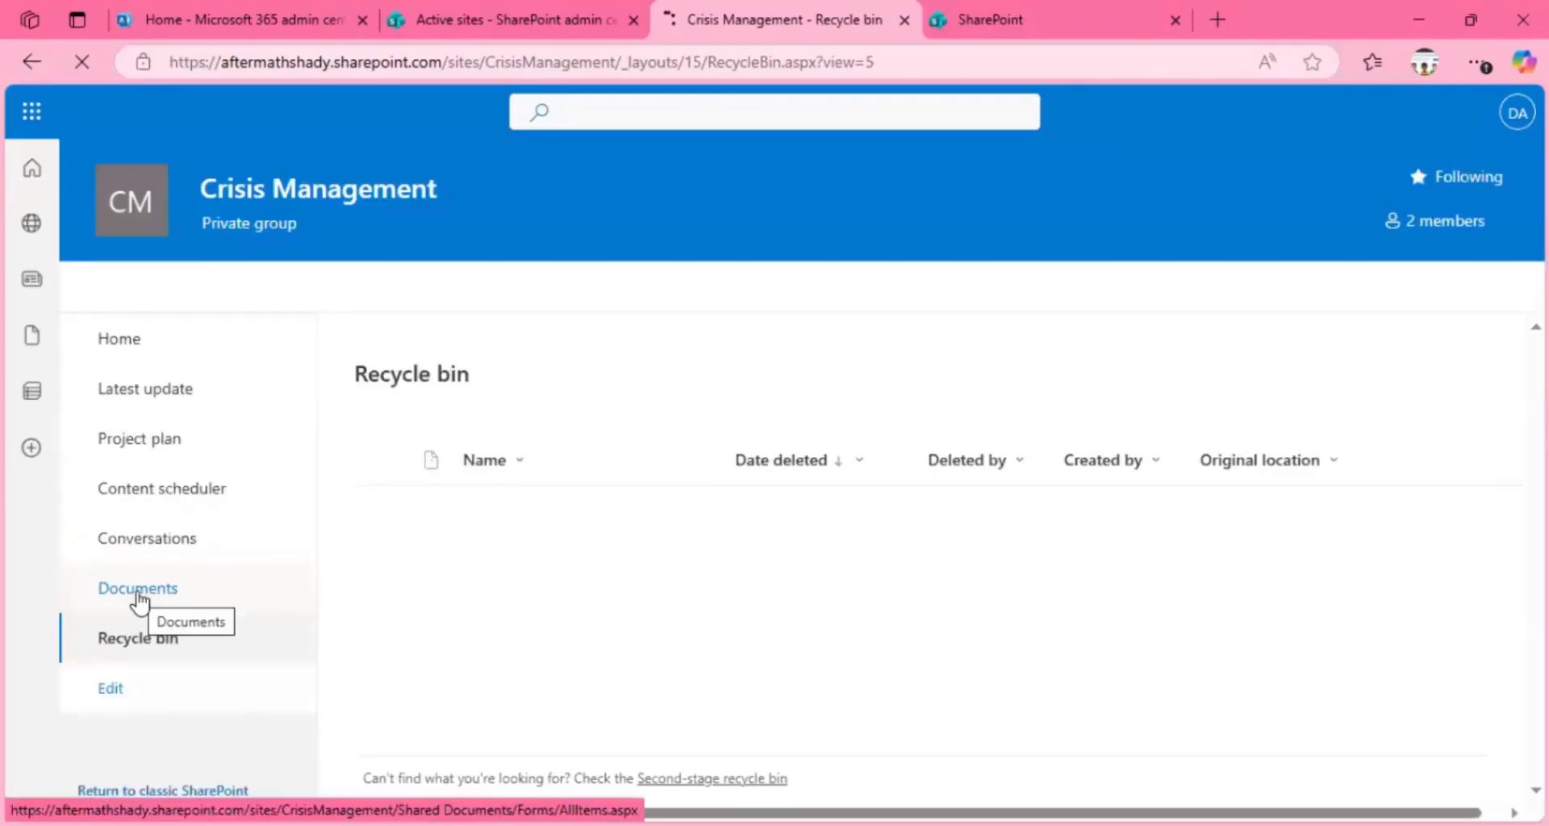
Step: Return to the Crisis Management home page and start creating a new list
left_click(127, 361)
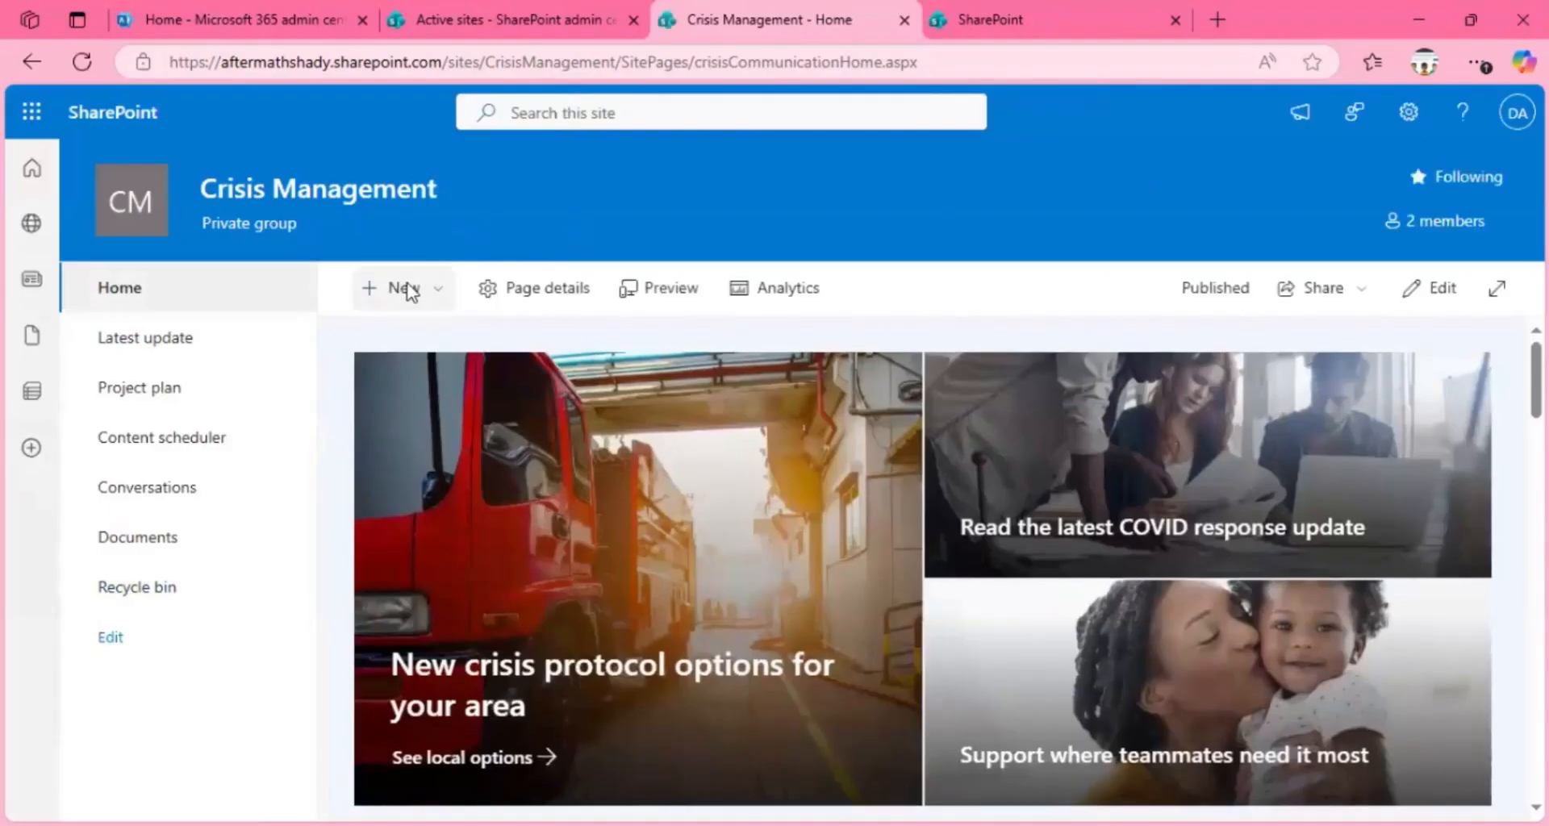
left_click(405, 289)
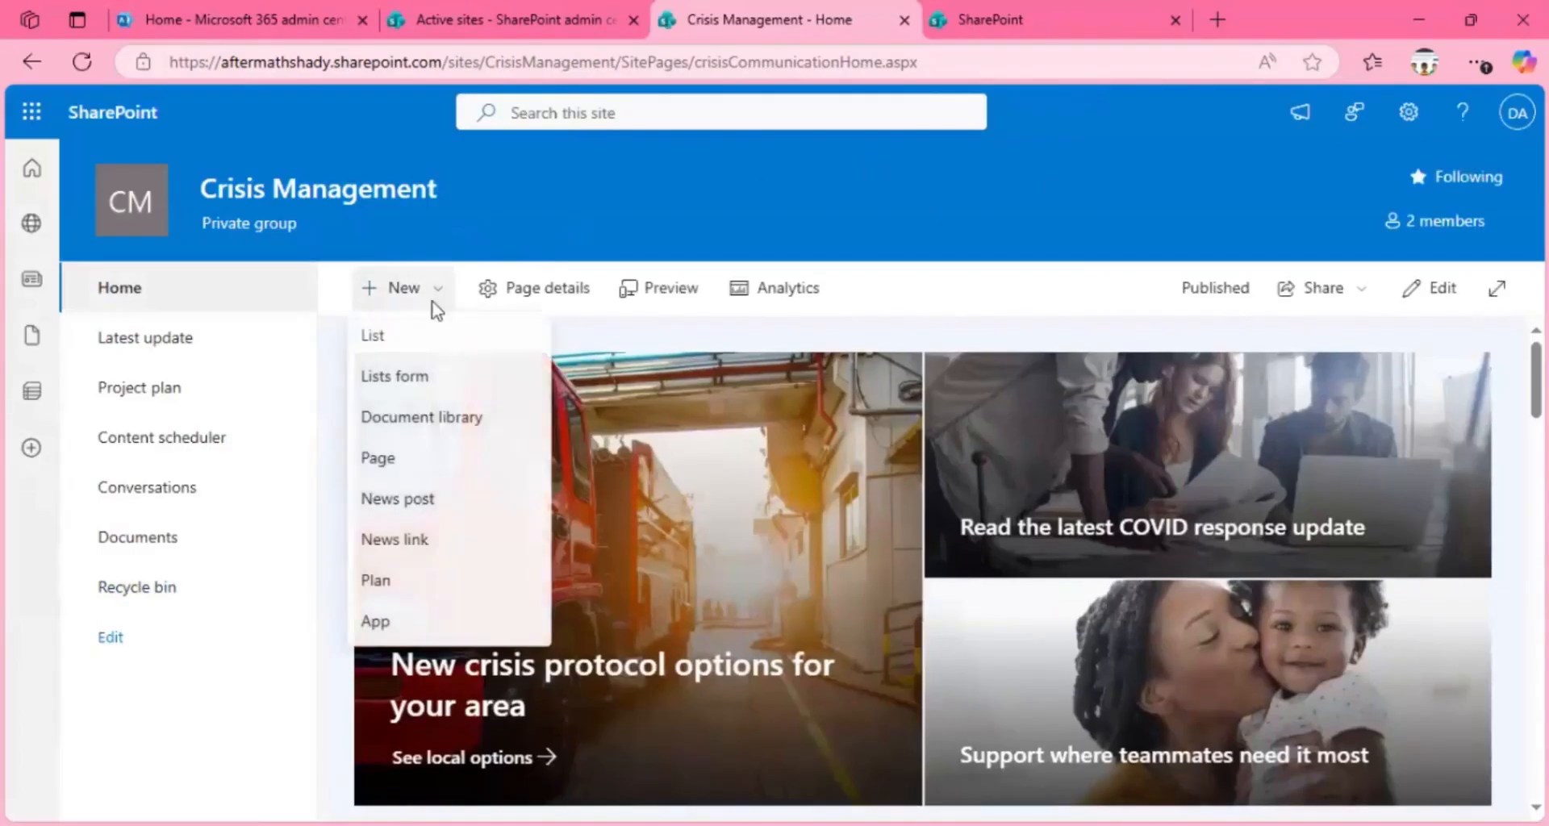
left_click(397, 348)
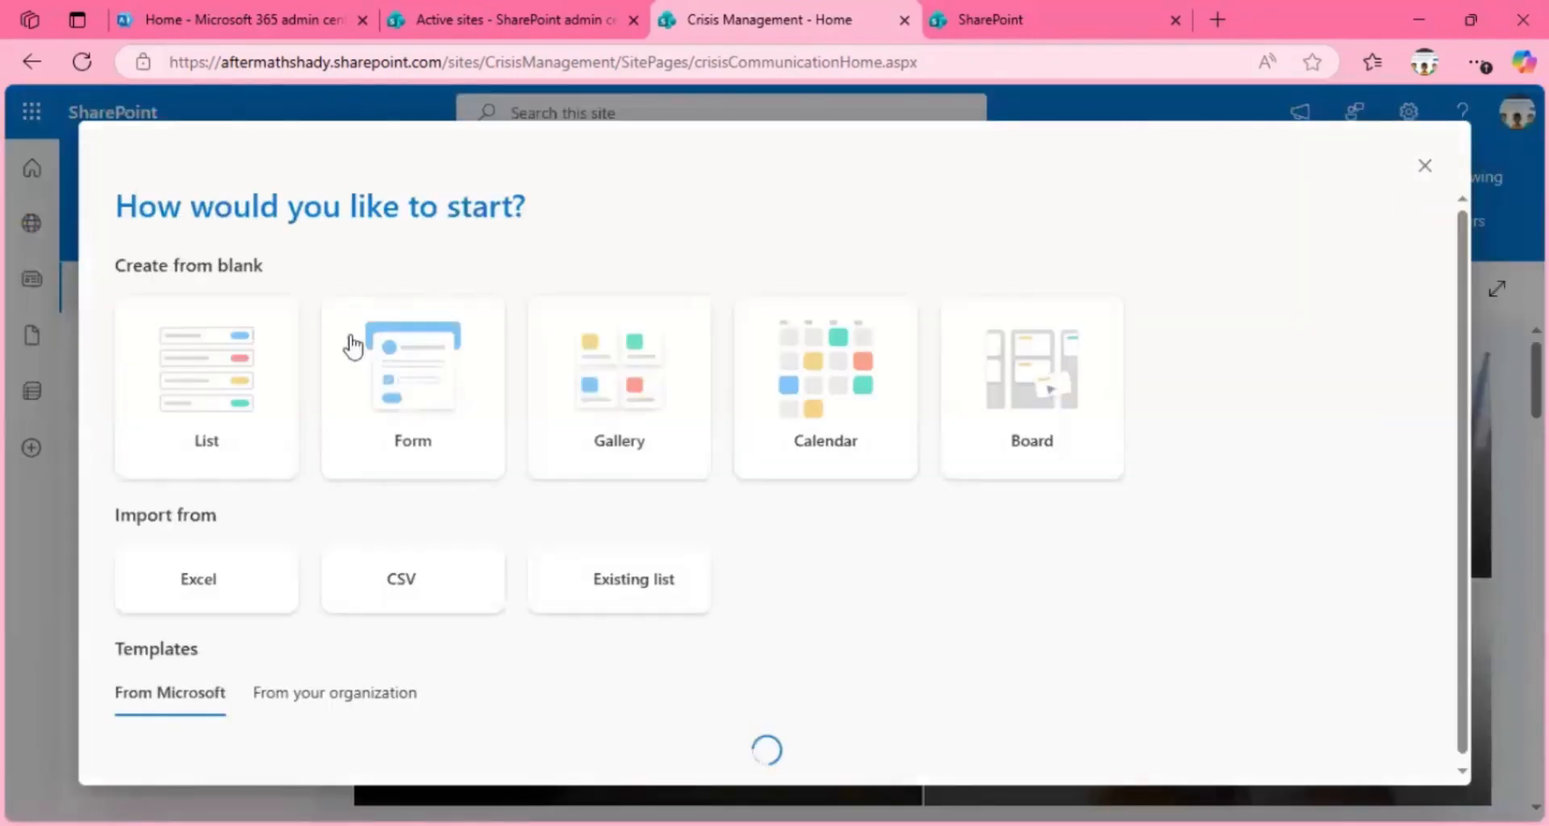
Step: Look over the options for starting a list: blank types, import sources and the full set of Microsoft templates
mouse_move(216, 446)
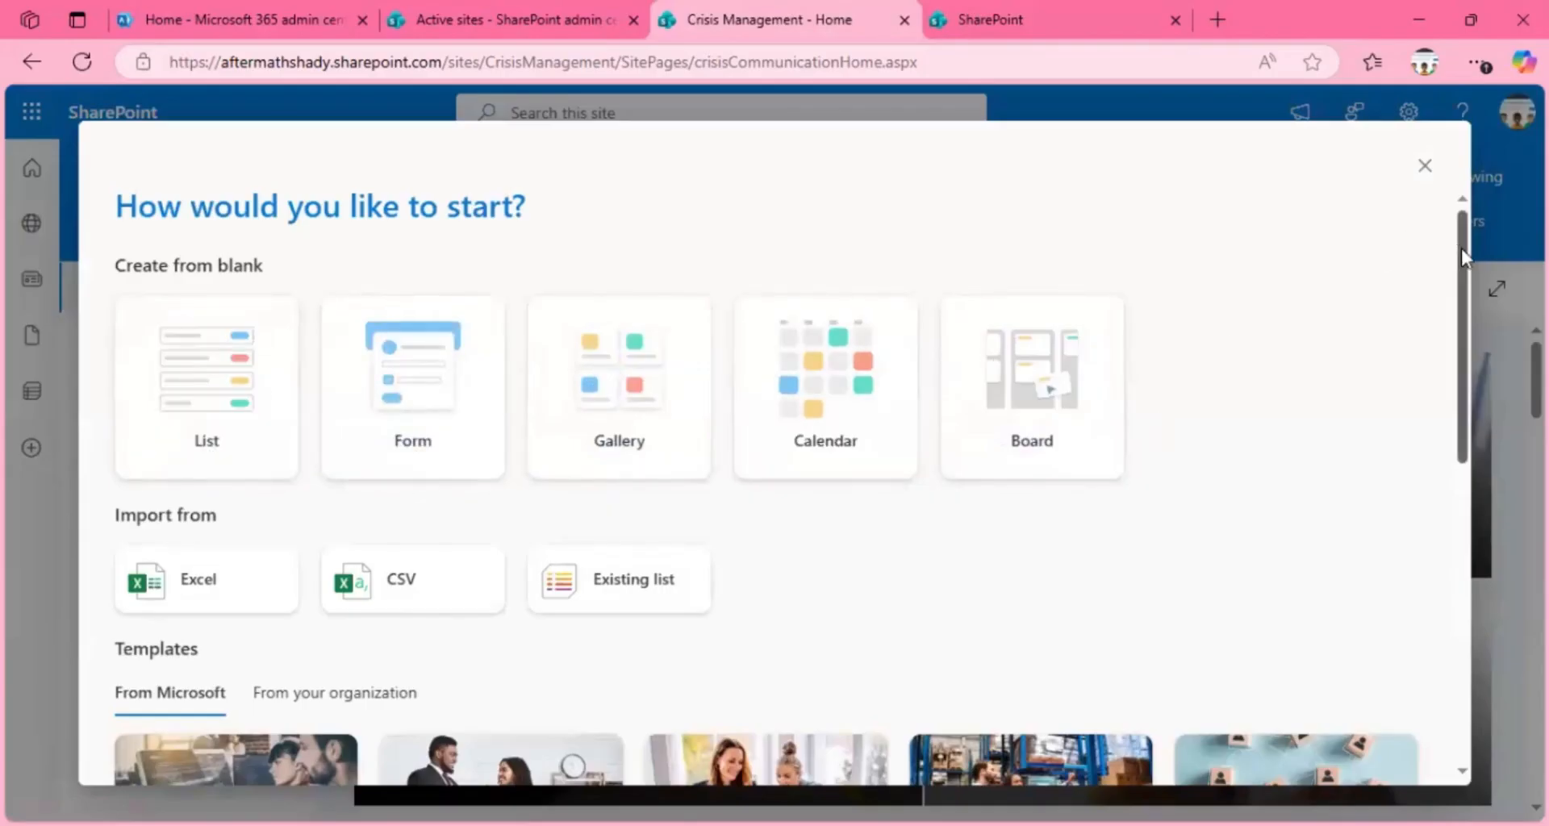
left_click_drag(1460, 248, 1460, 375)
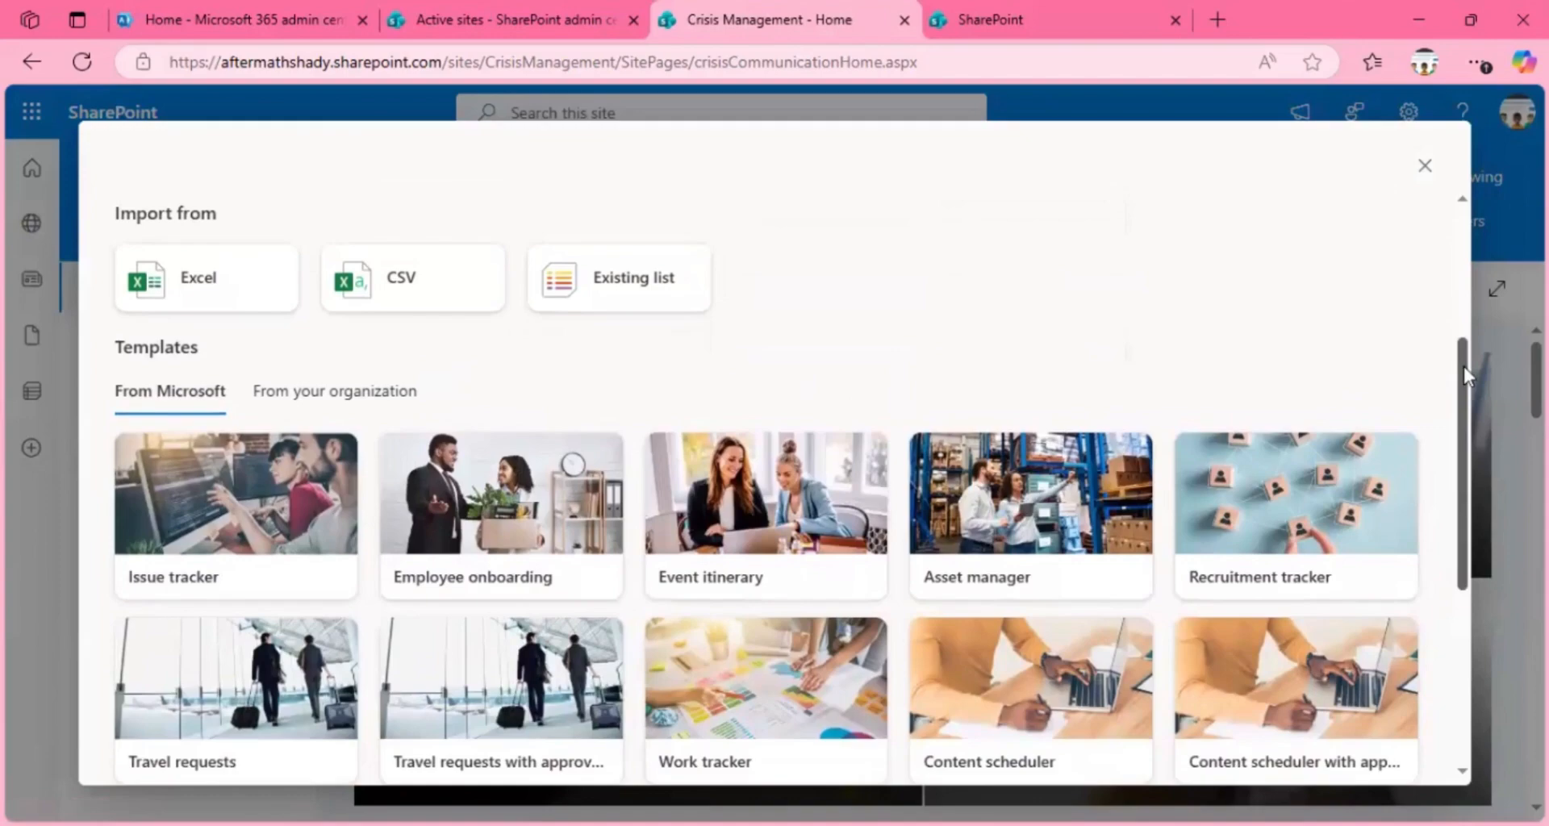
scroll(1460, 380, "up", 1)
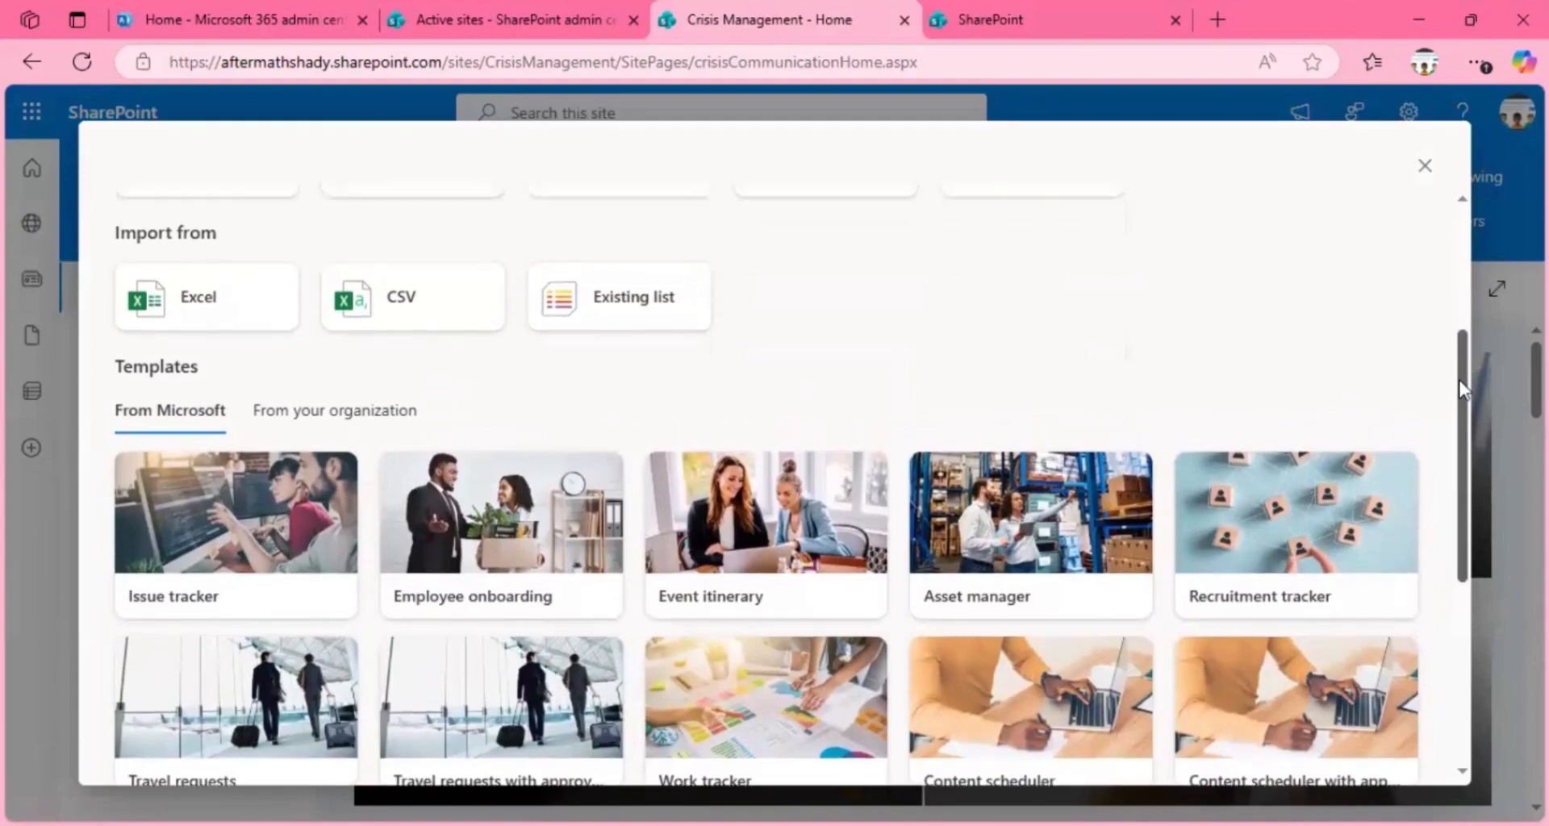
left_click_drag(1460, 387, 1455, 478)
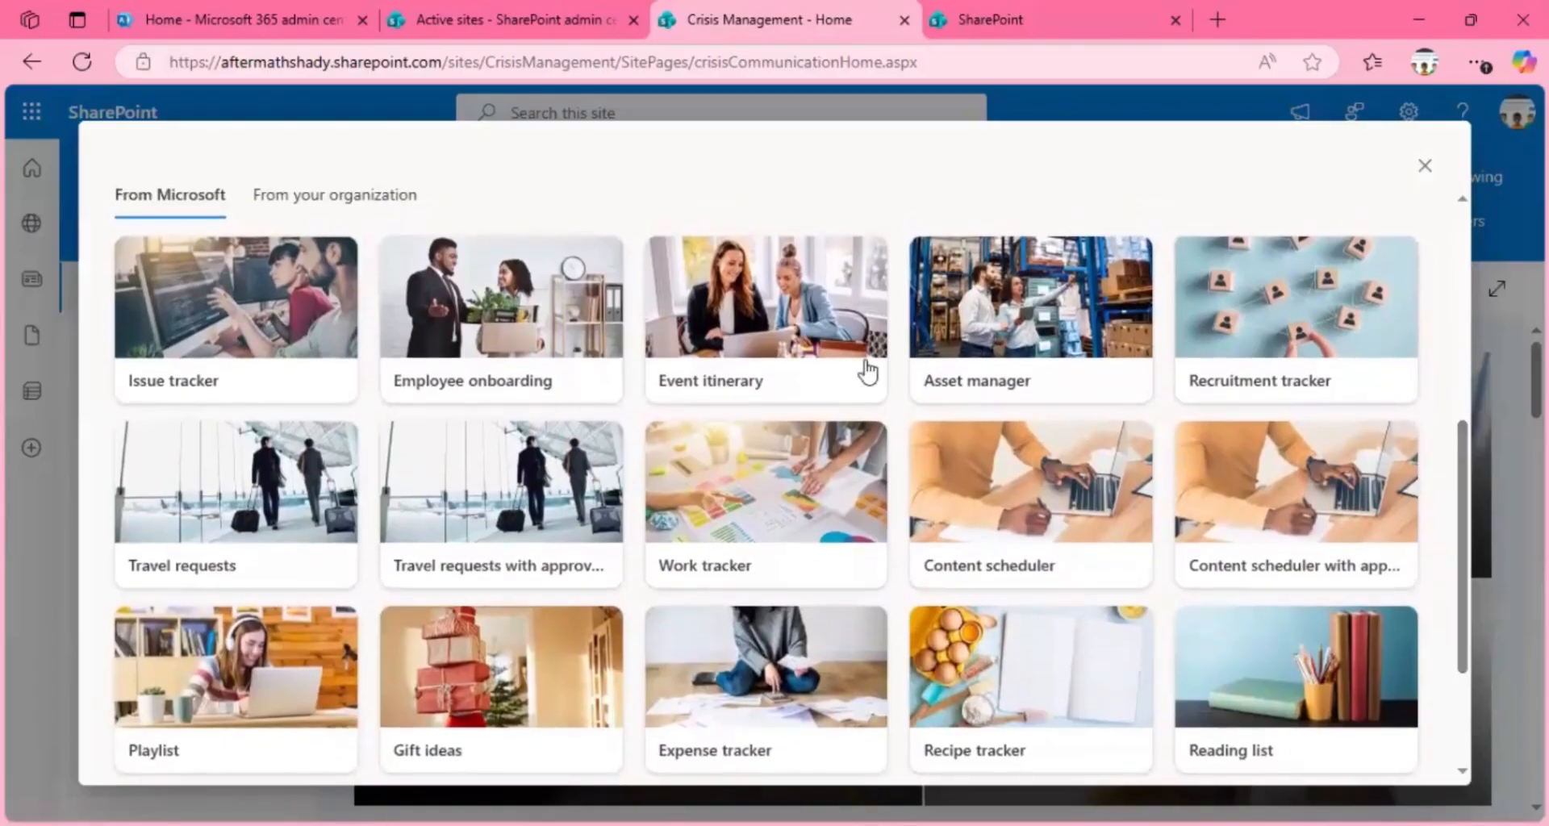
mouse_move(270, 349)
mouse_move(463, 387)
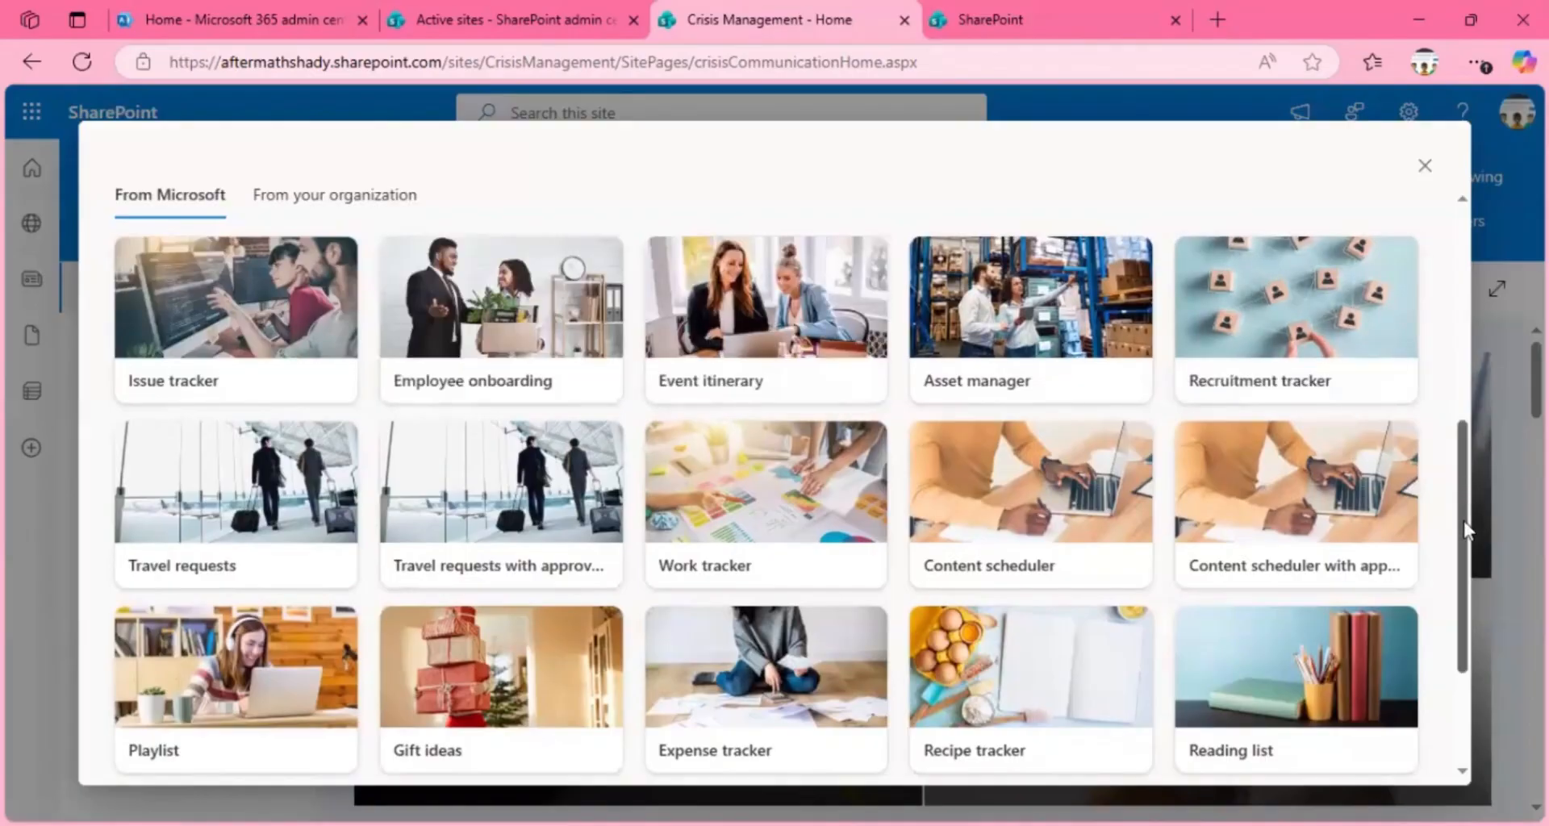
left_click_drag(1464, 530, 1450, 605)
scroll(1460, 411, "up", 10)
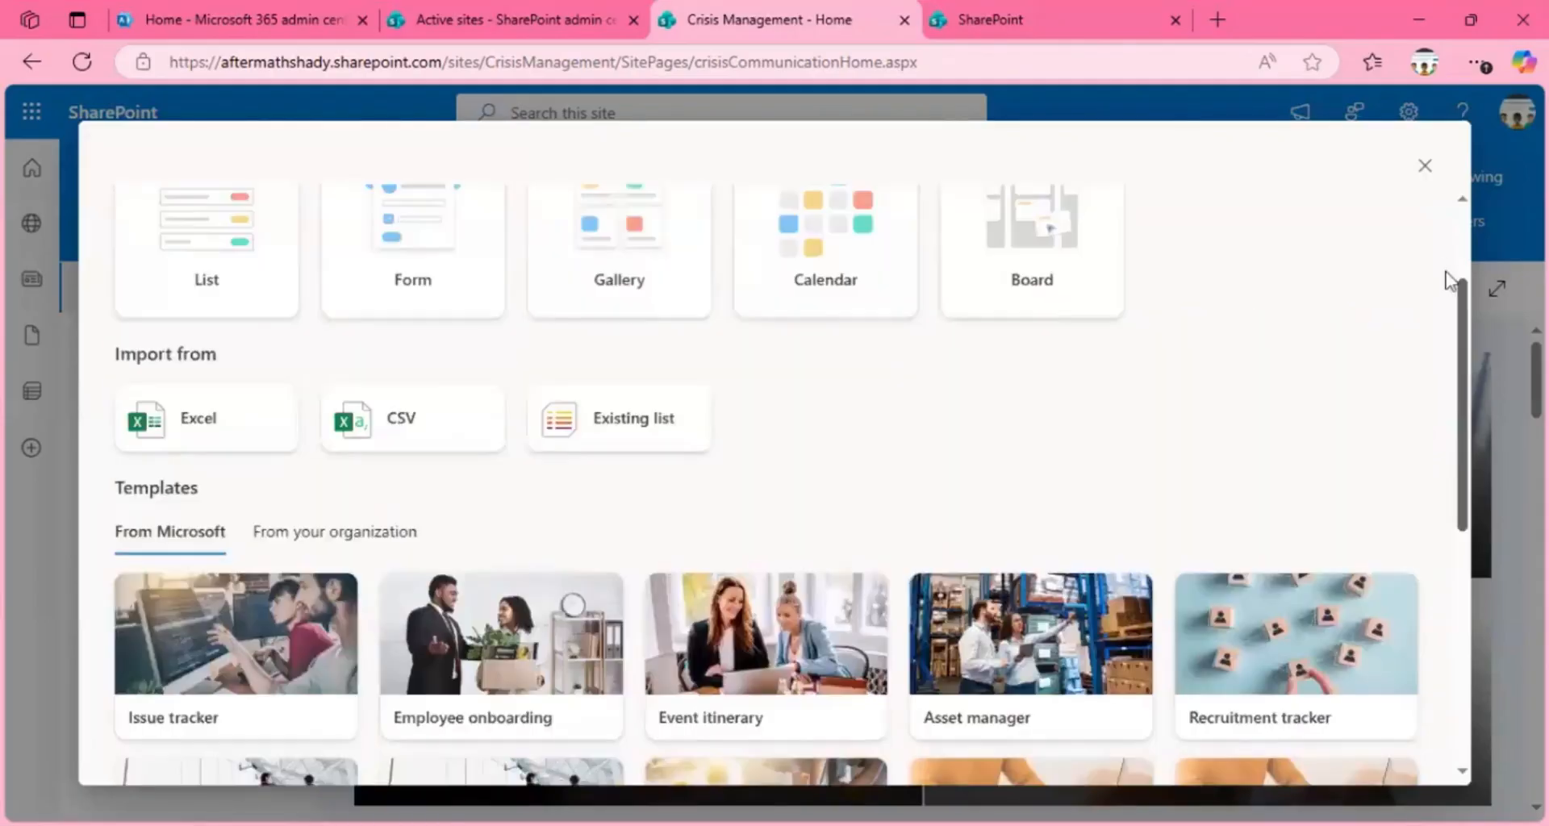
scroll(1448, 299, "down", 1)
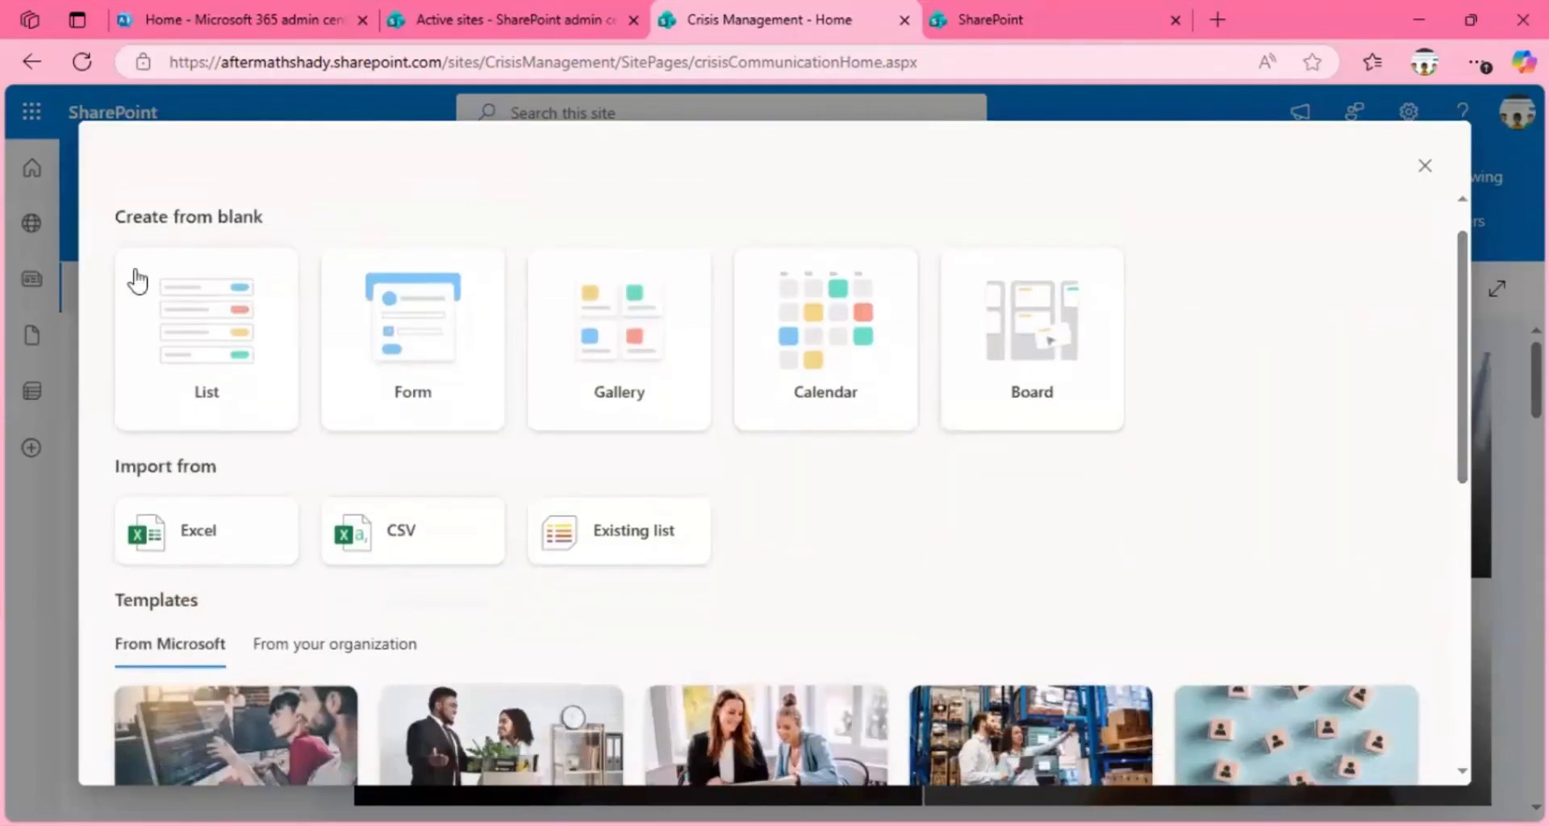
mouse_move(239, 265)
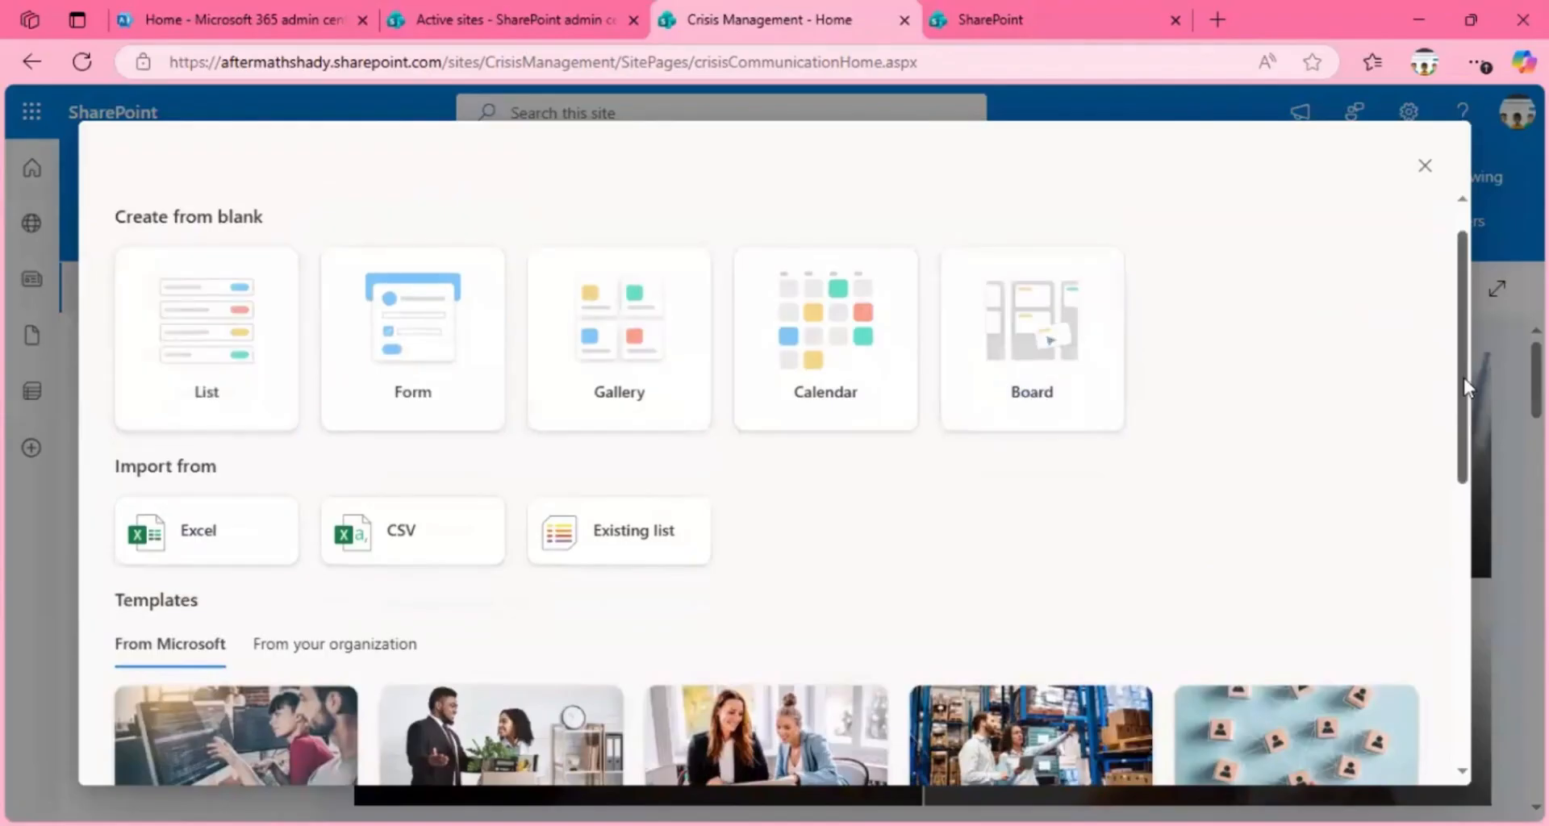
scroll(1464, 378, "down", 2)
scroll(1463, 438, "down", 3)
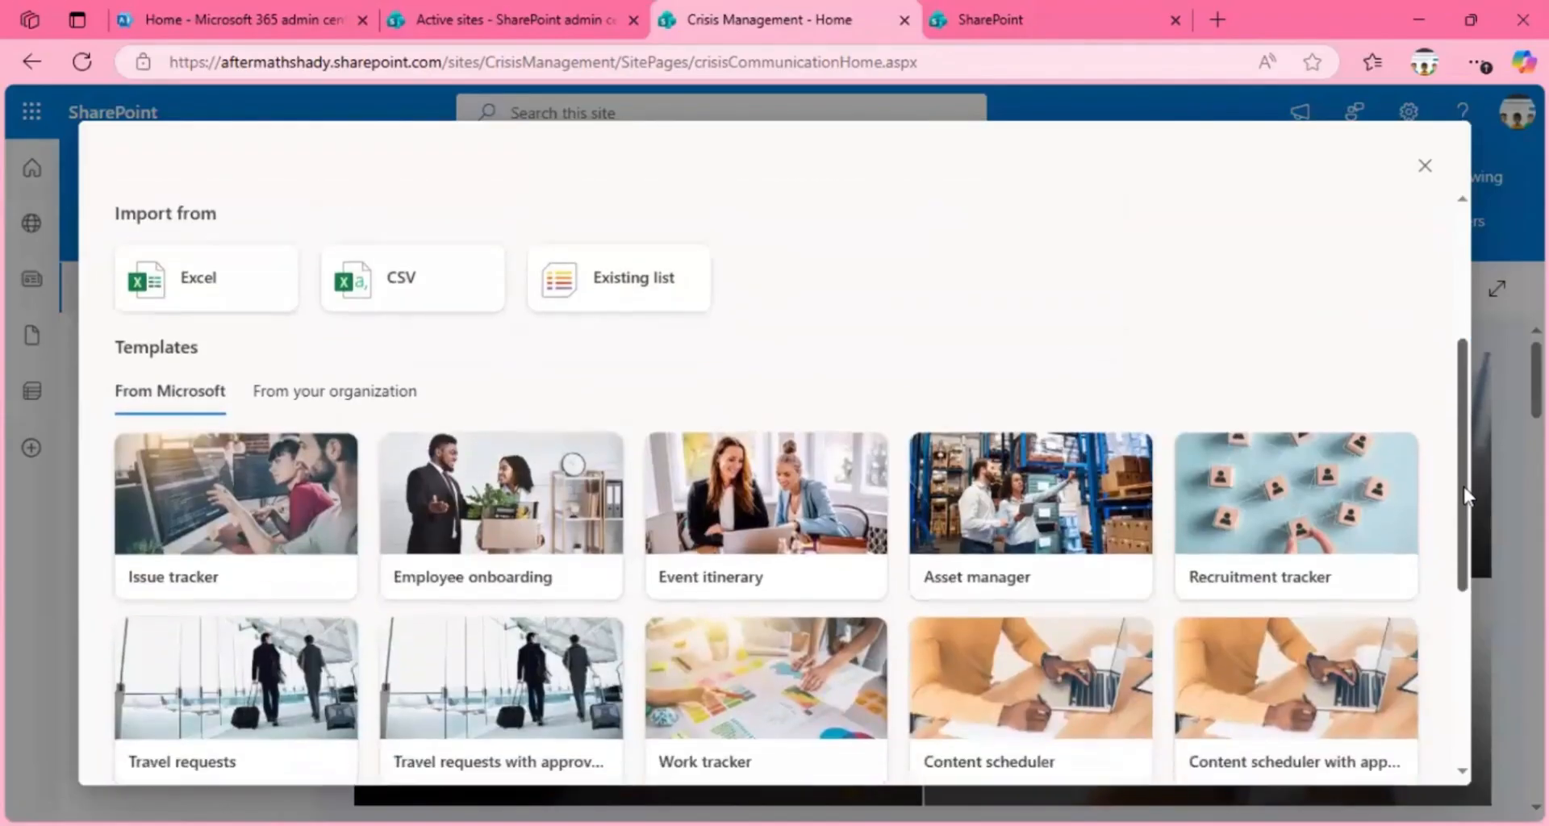
left_click_drag(1465, 507, 1460, 550)
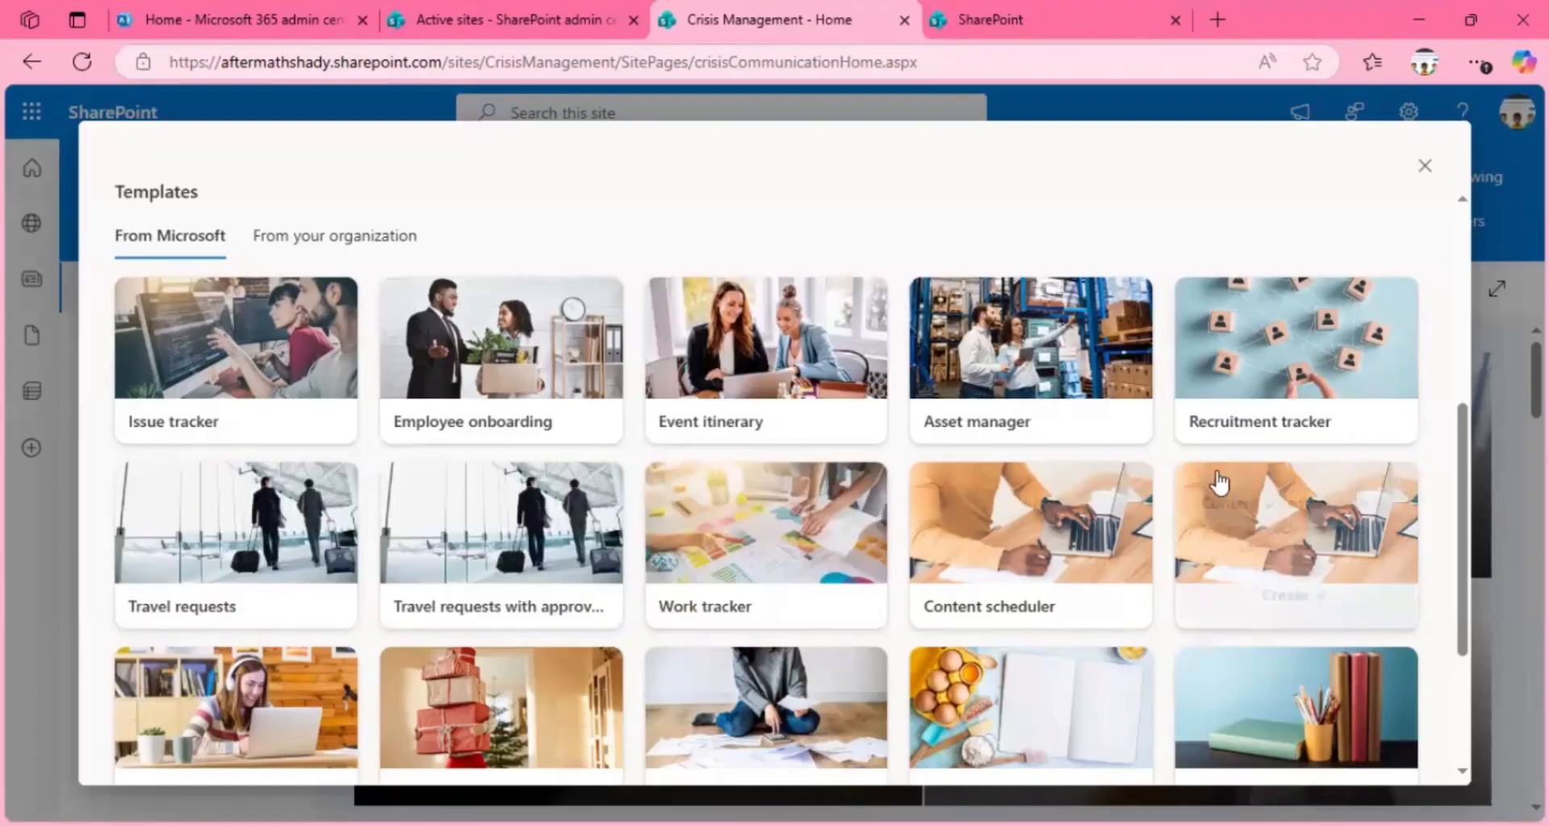
scroll(1454, 507, "down", 3)
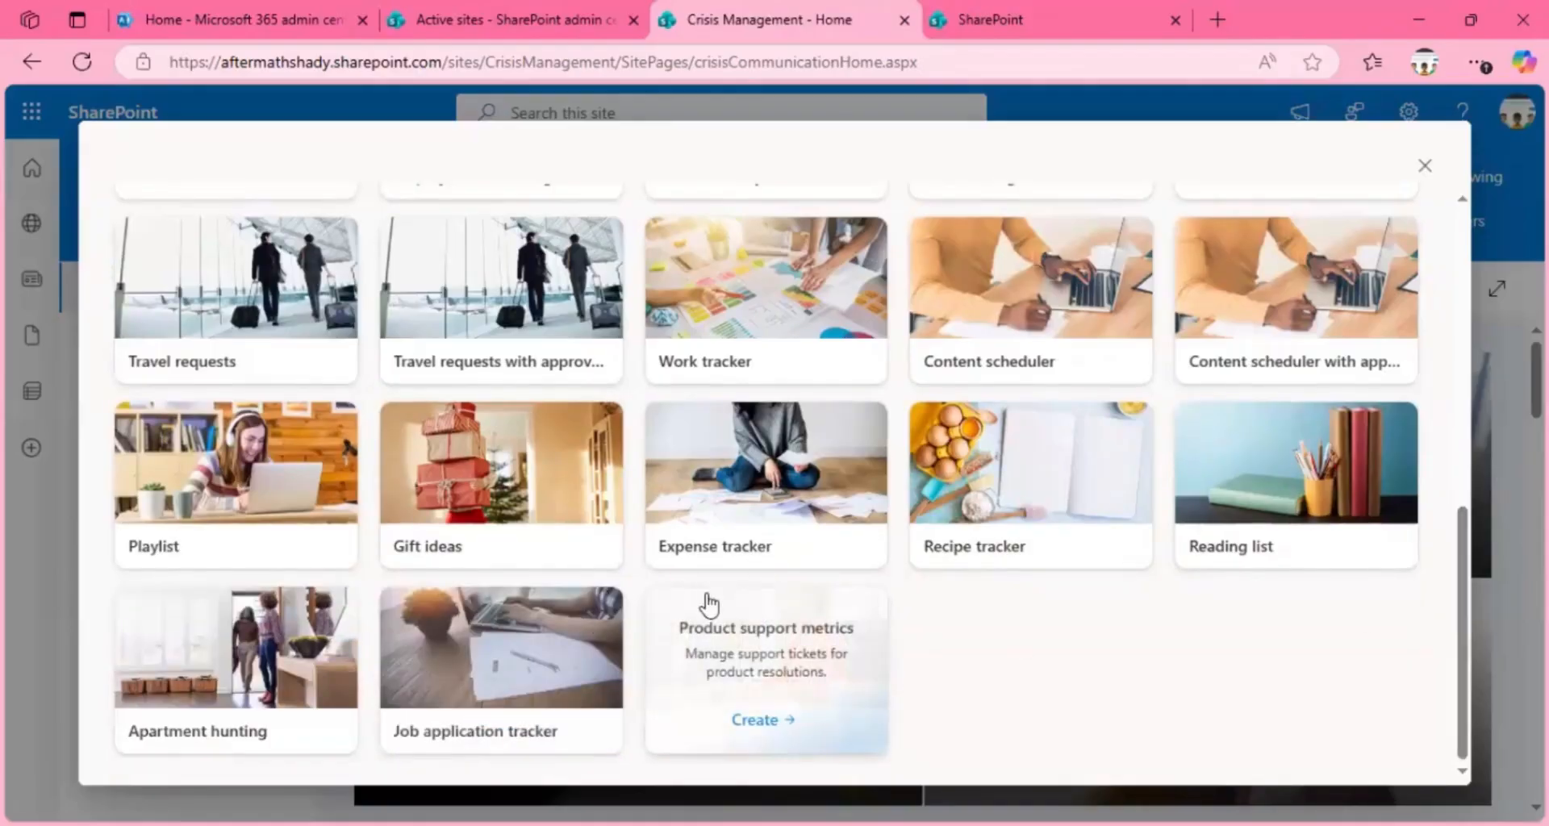
Step: Review the Apartment hunting template's features and sample columns, and create a list from it with the default name, shown in site navigation
left_click(258, 670)
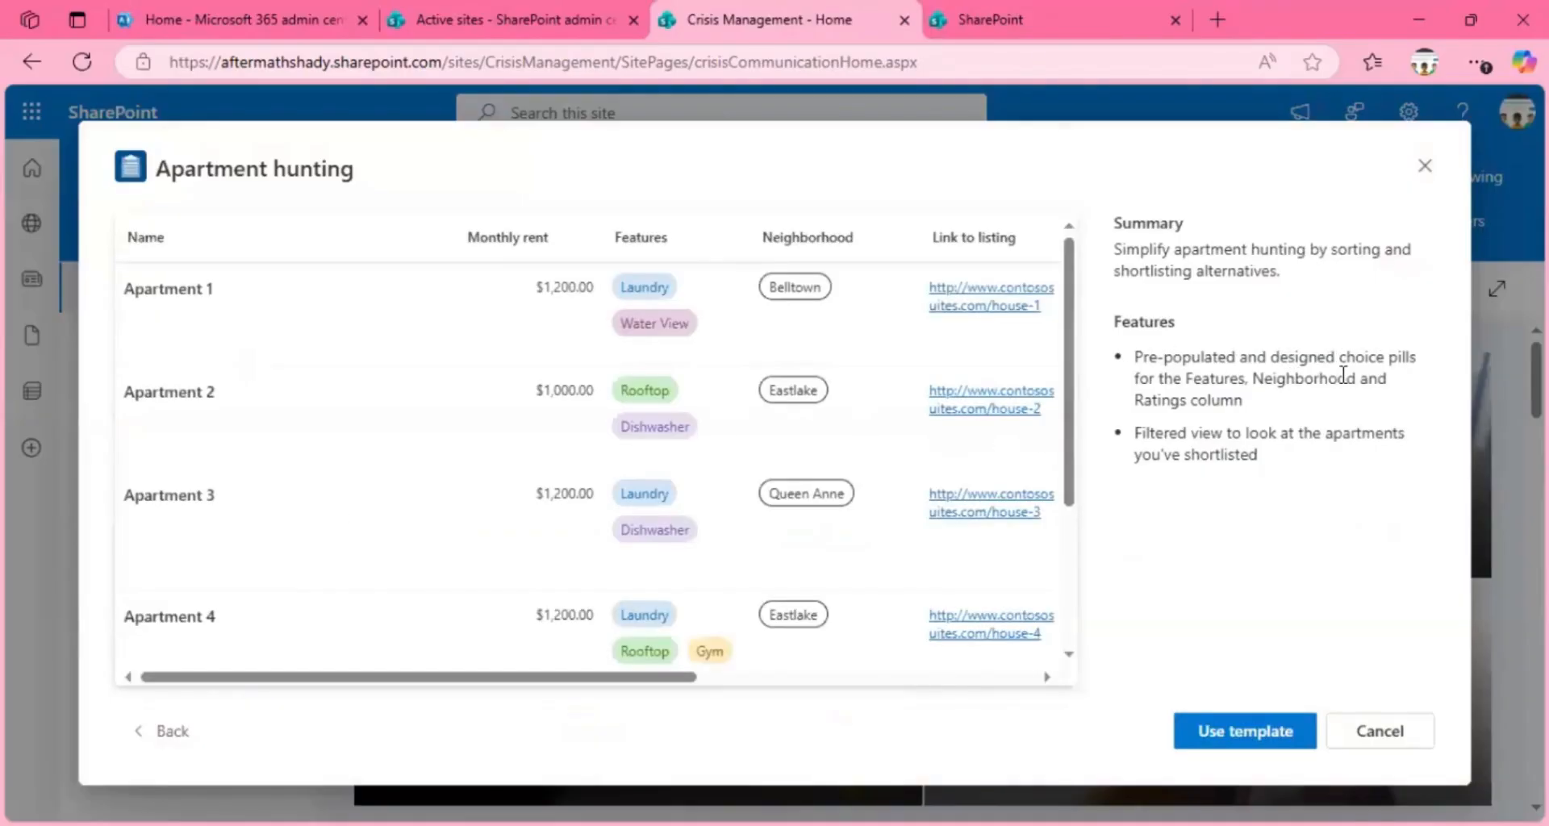
left_click_drag(1234, 387, 1180, 379)
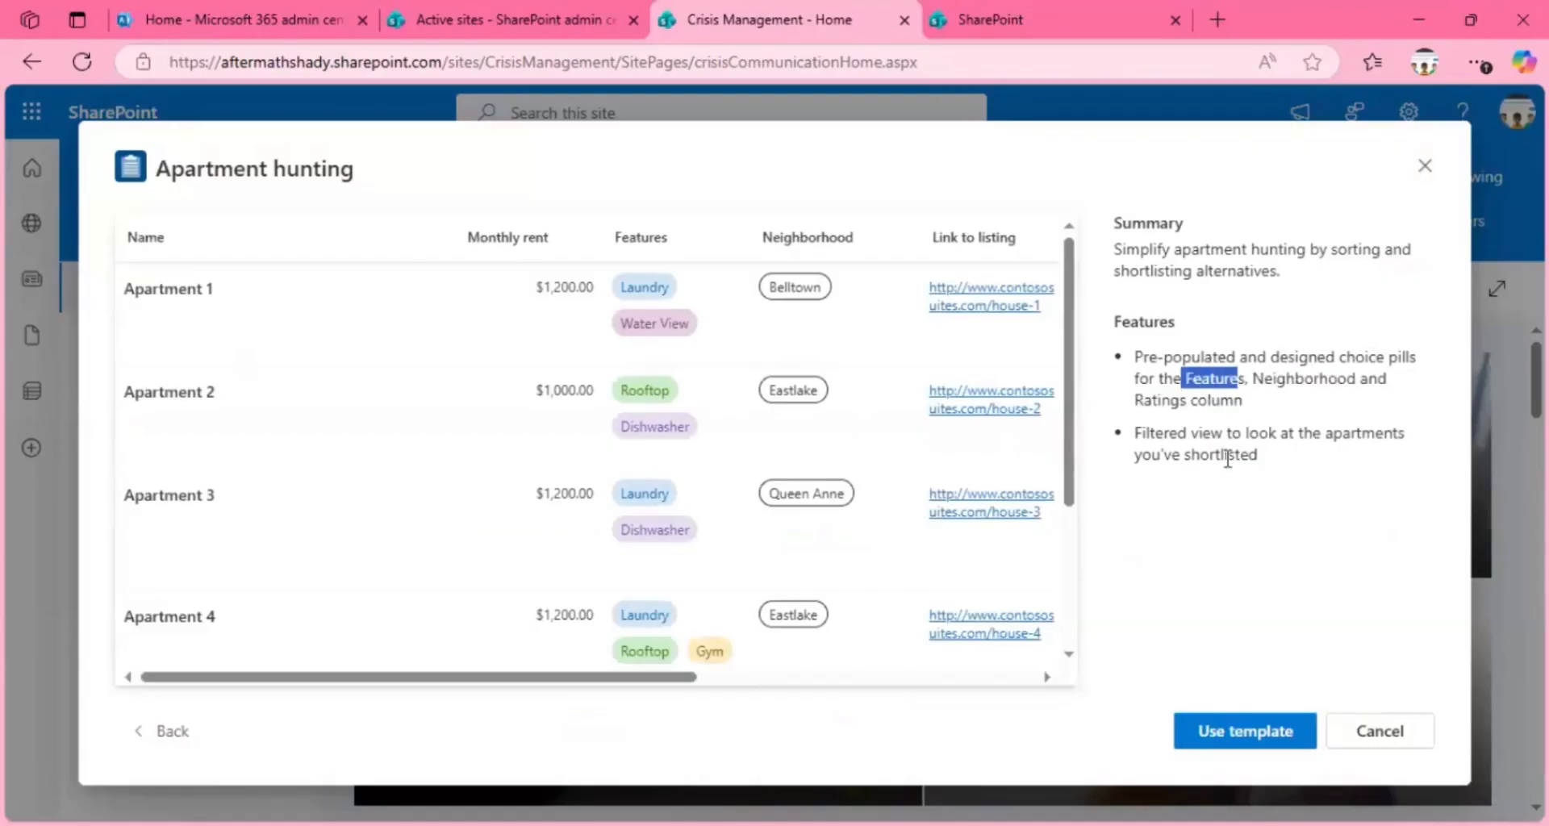
left_click_drag(1294, 378, 1256, 400)
left_click(1254, 399)
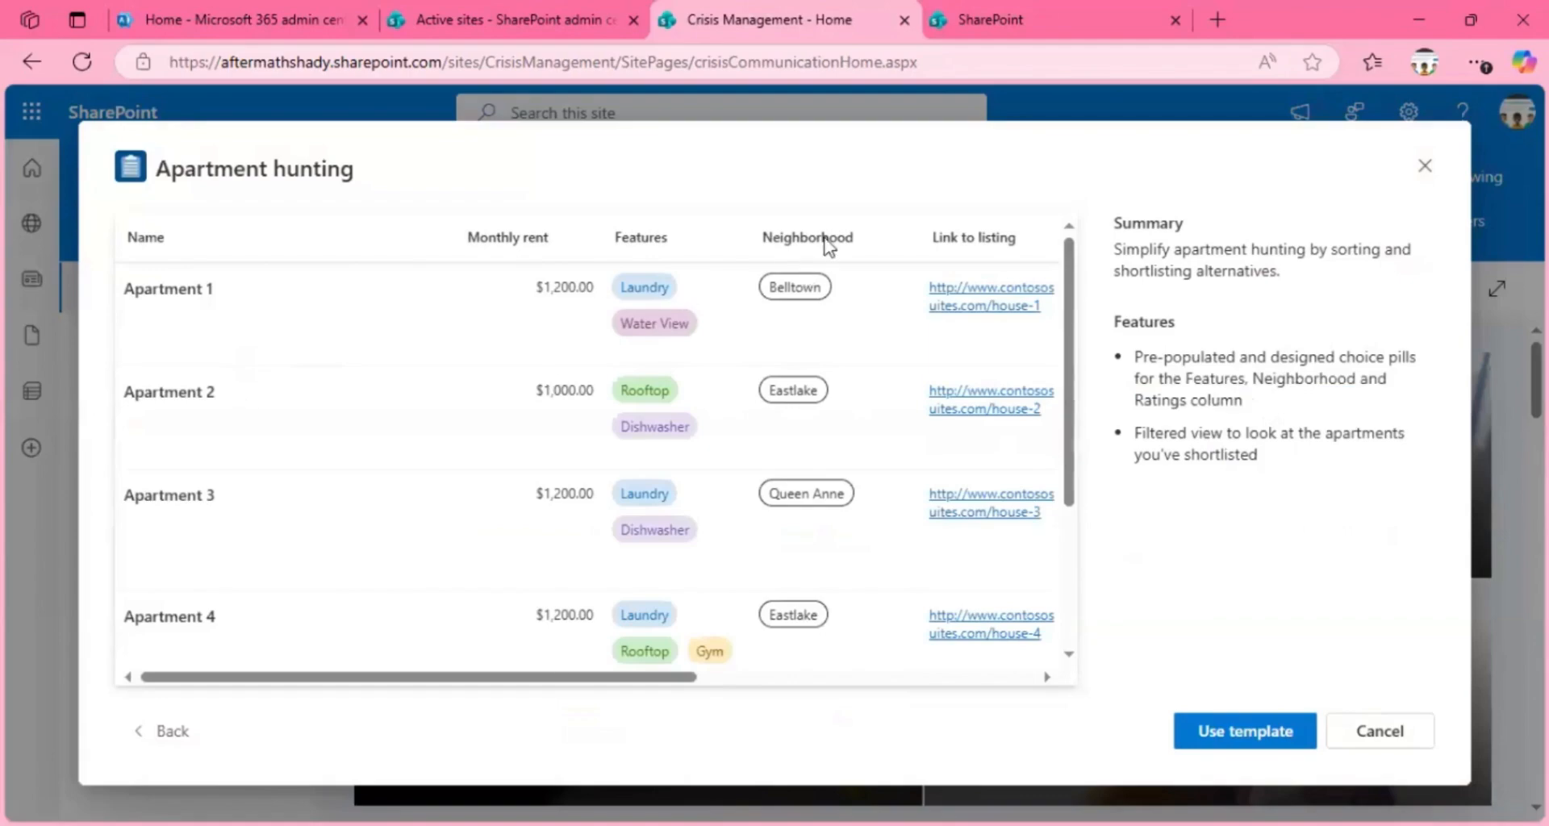
left_click_drag(463, 681, 606, 671)
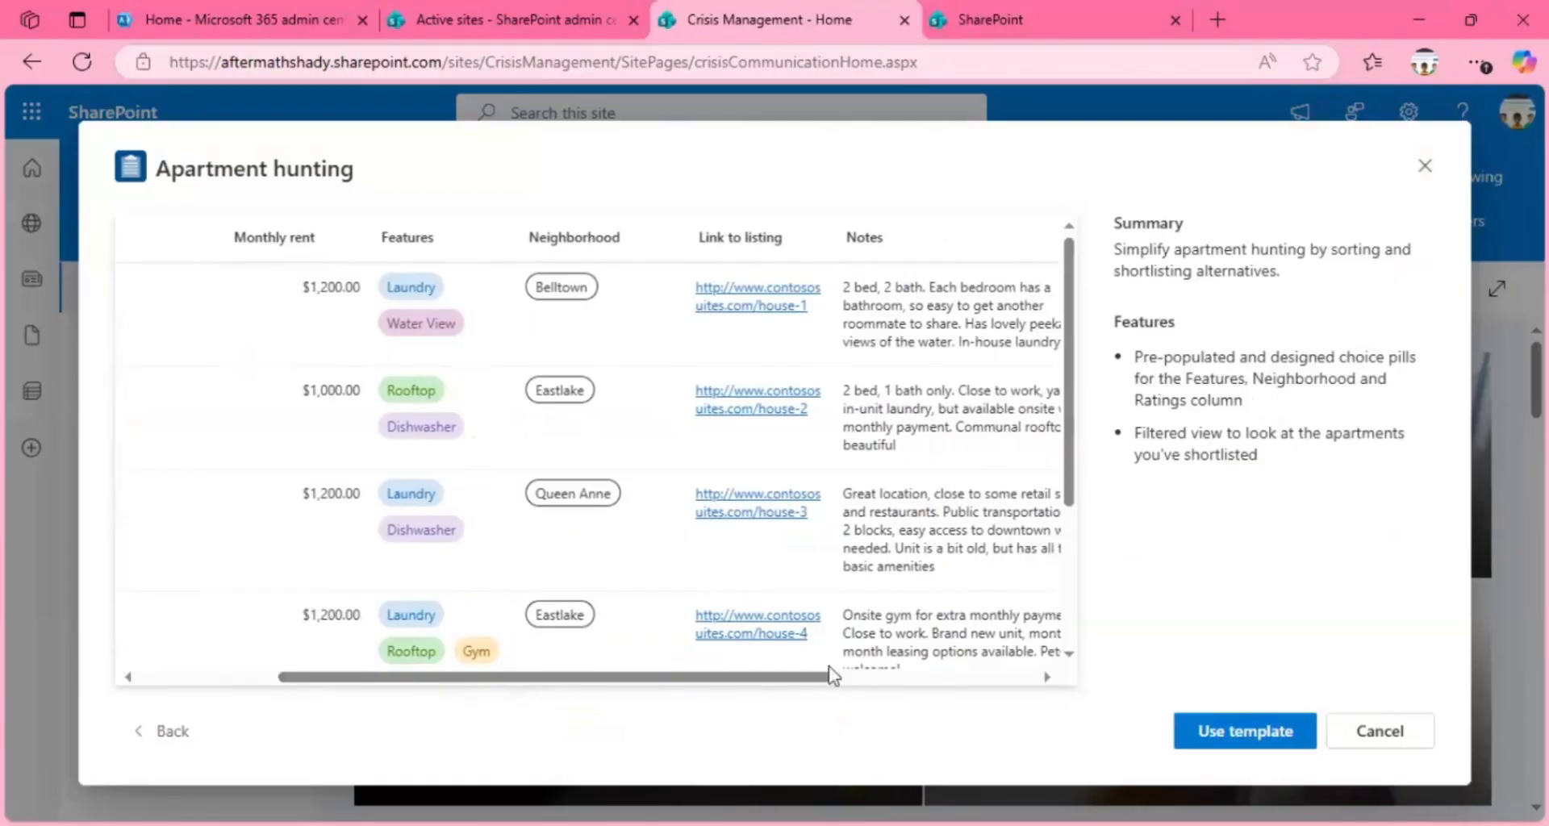
left_click_drag(812, 679, 1048, 679)
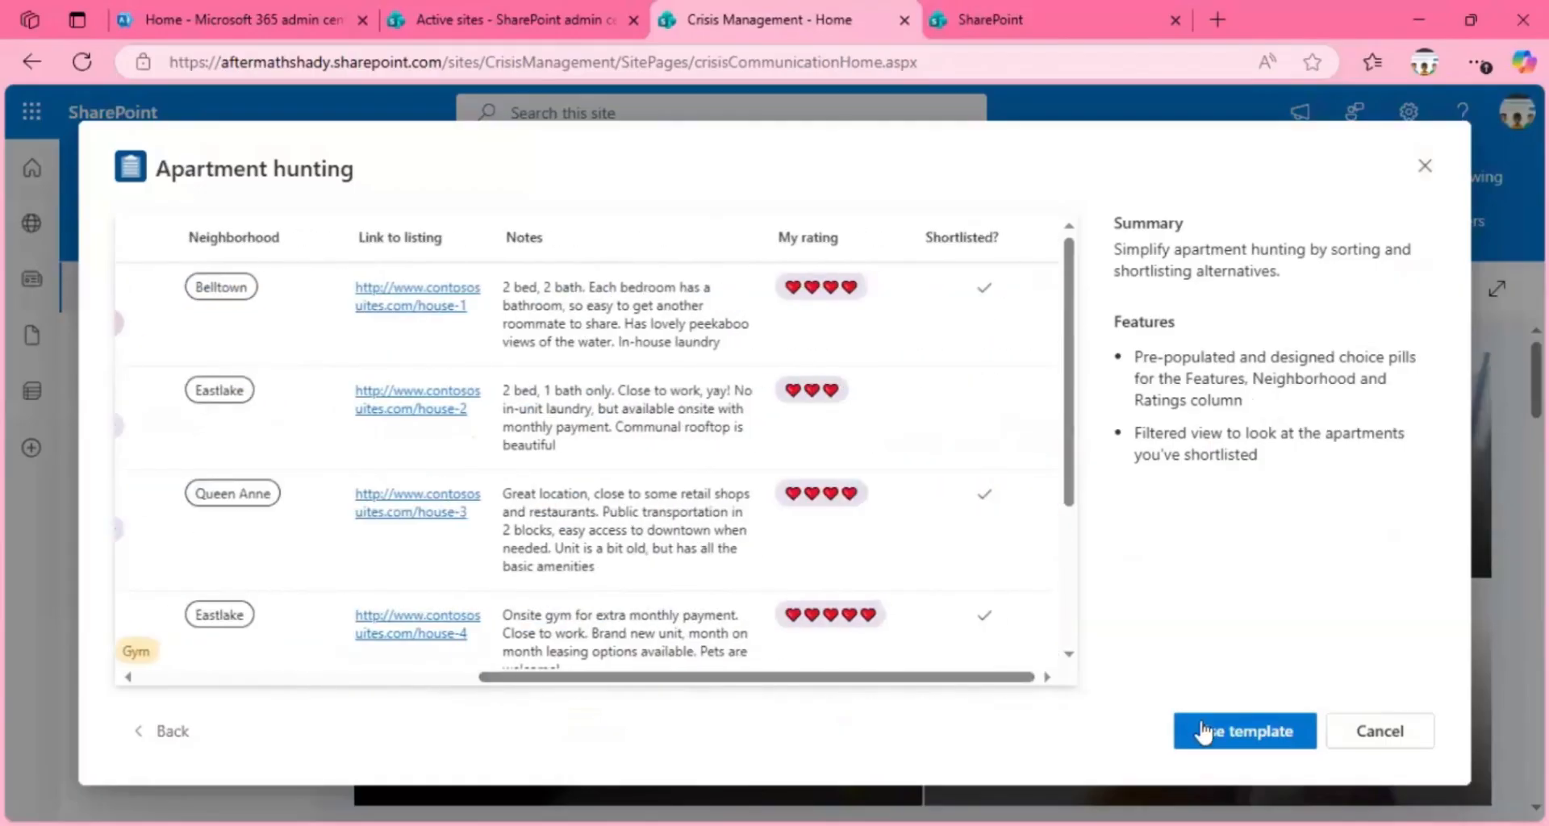
left_click(1204, 733)
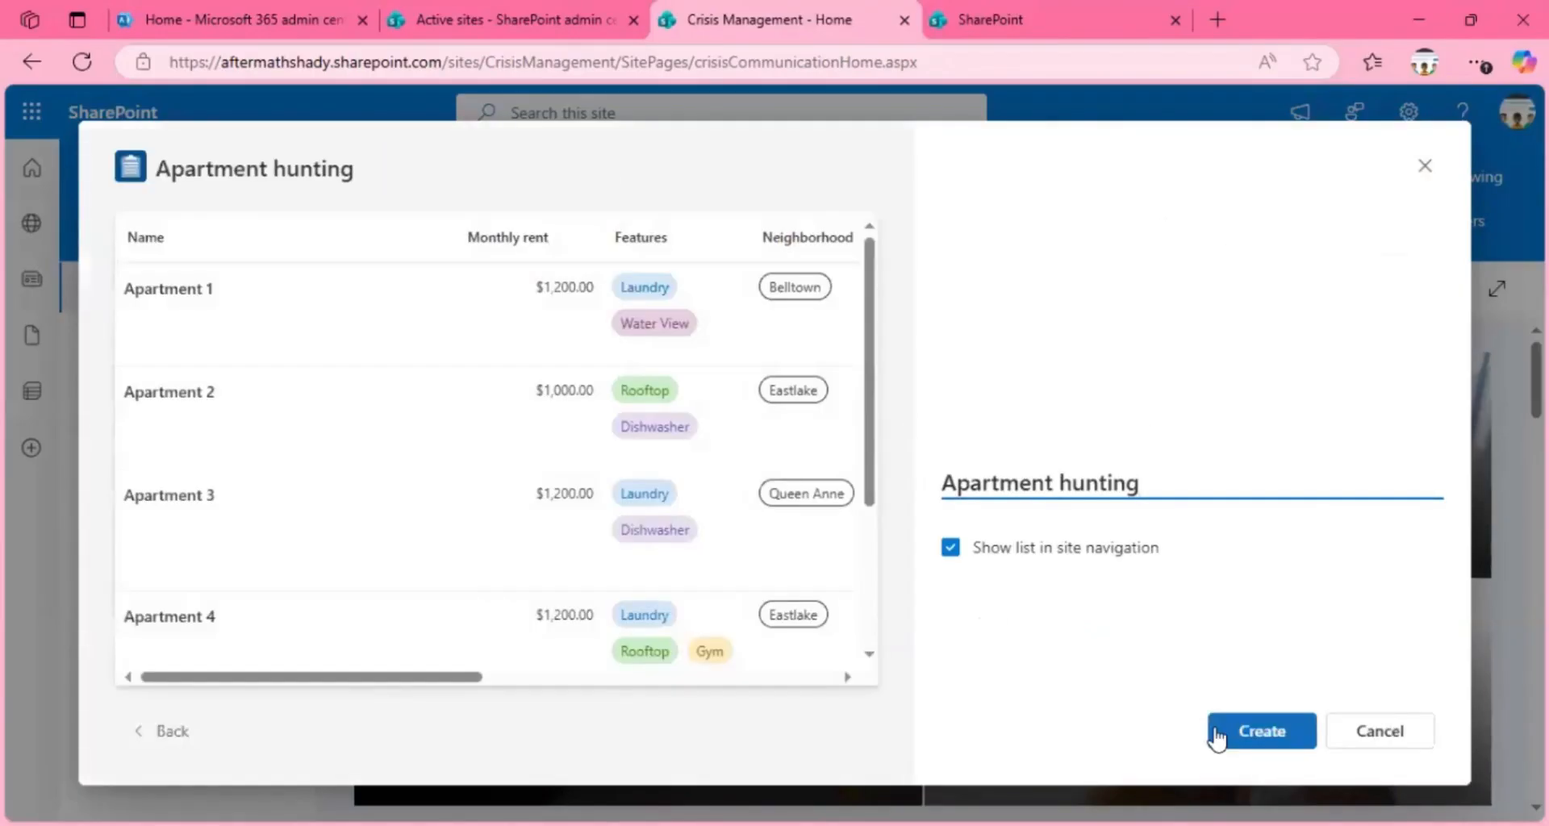
left_click(1216, 736)
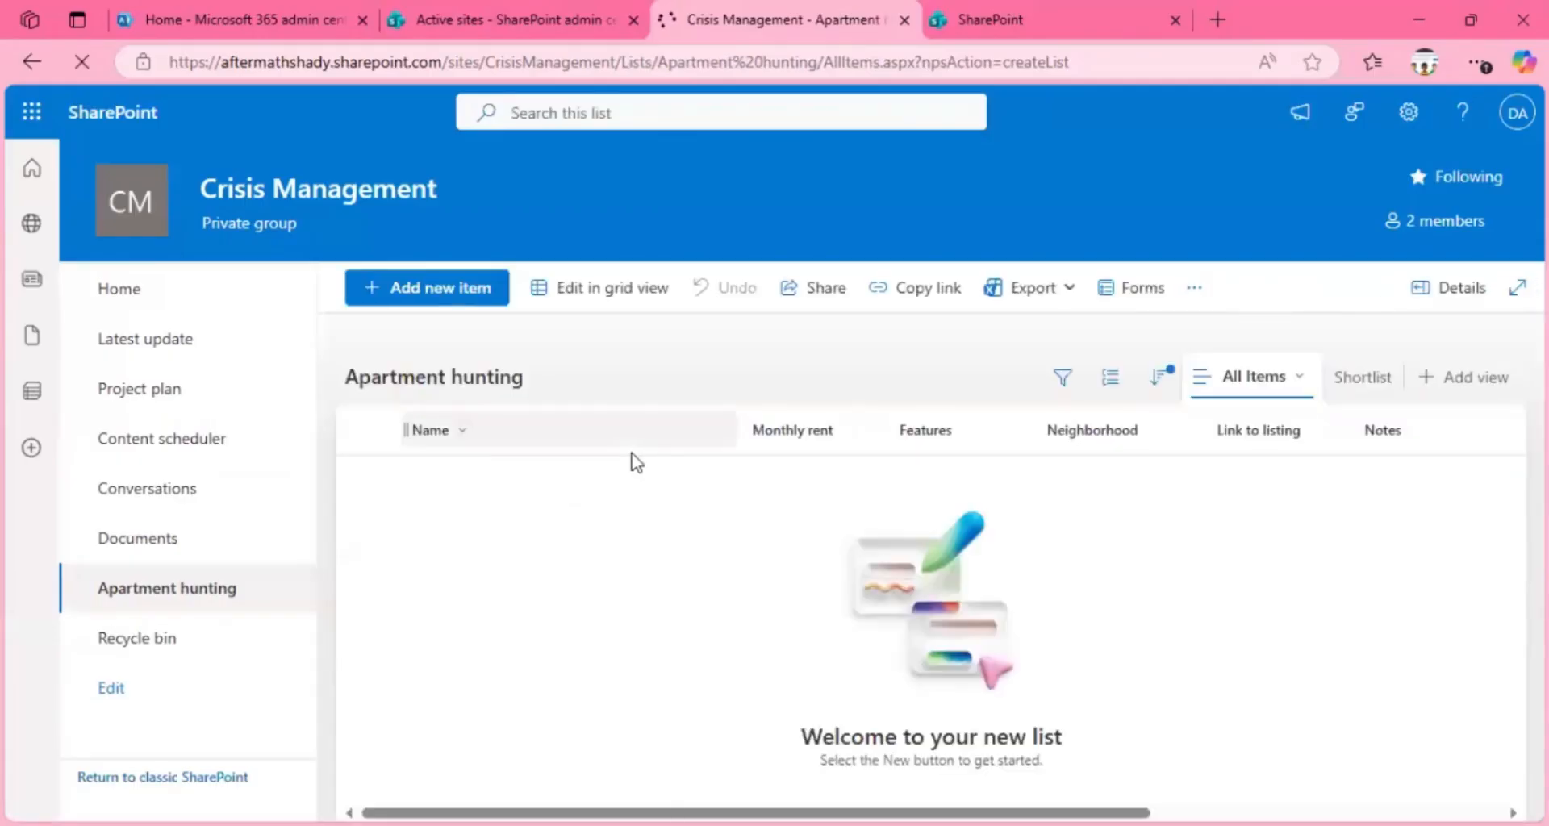
Step: Switch the Apartment hunting list to grid view and try adding blank item rows
left_click(595, 287)
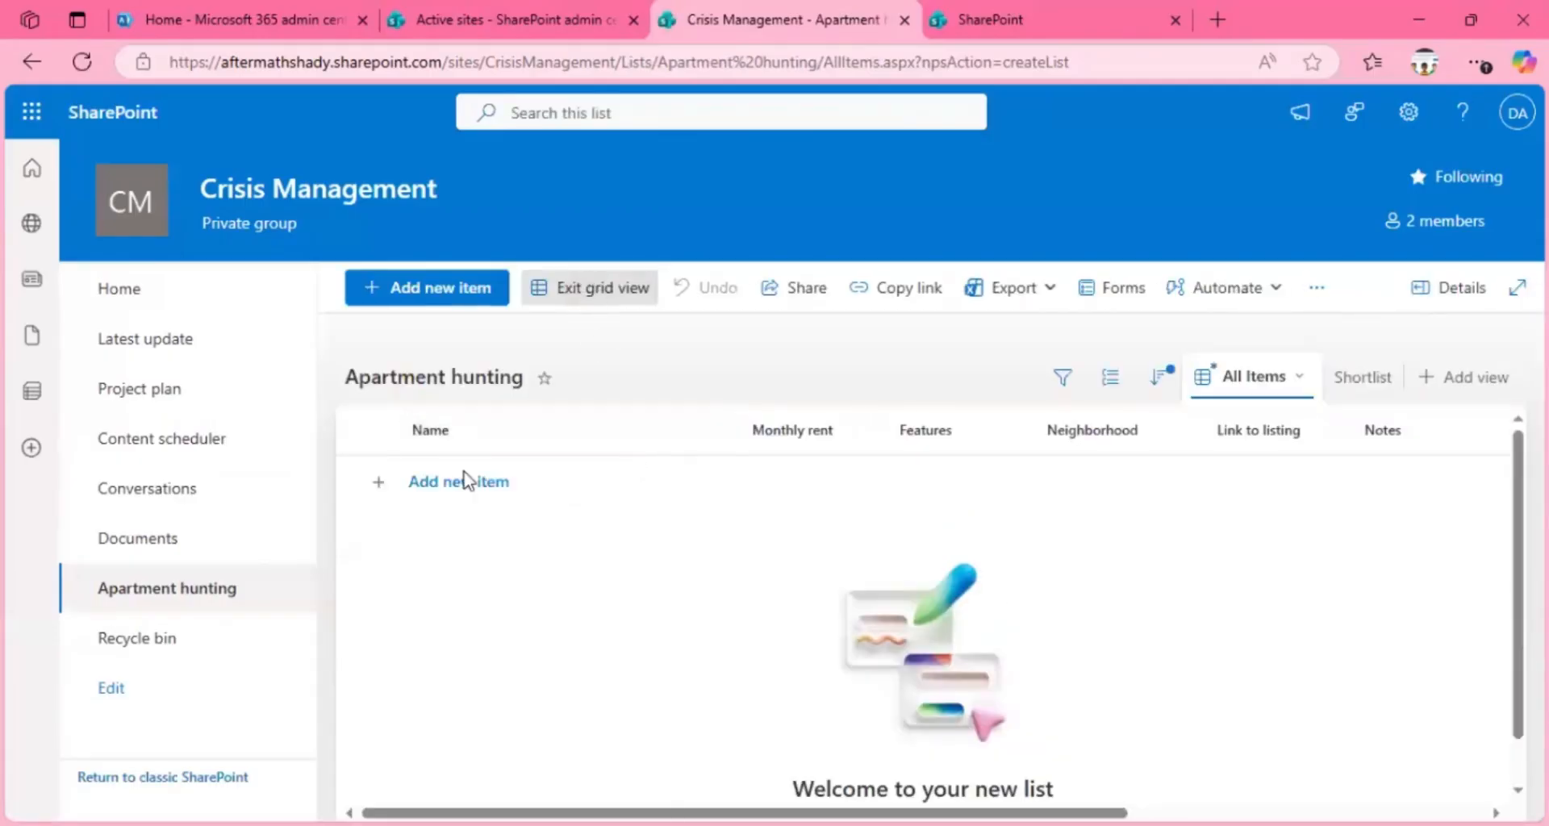
left_click(466, 480)
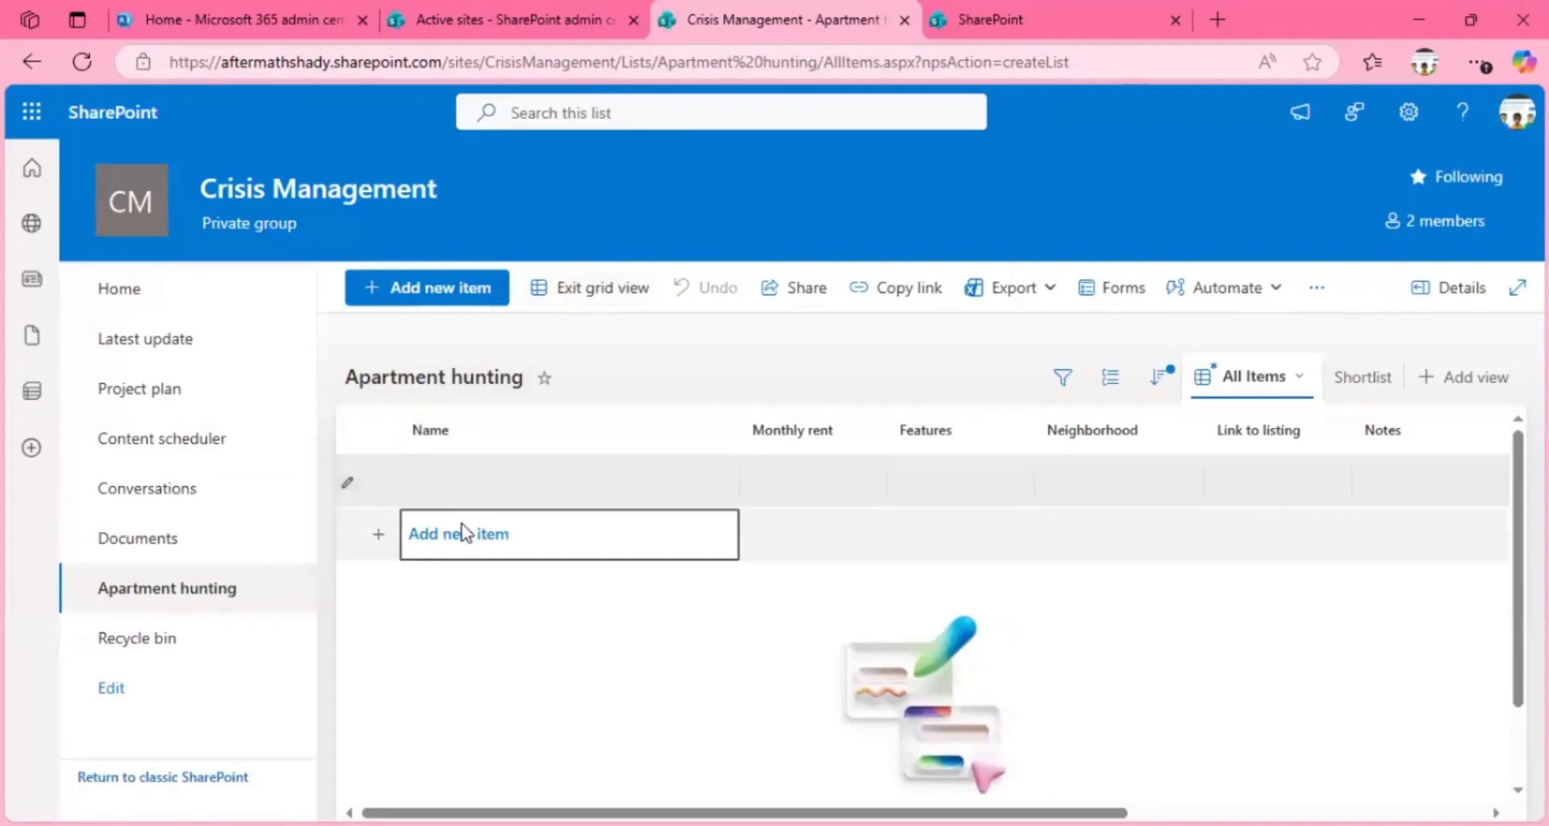
left_click(466, 533)
left_click(815, 492)
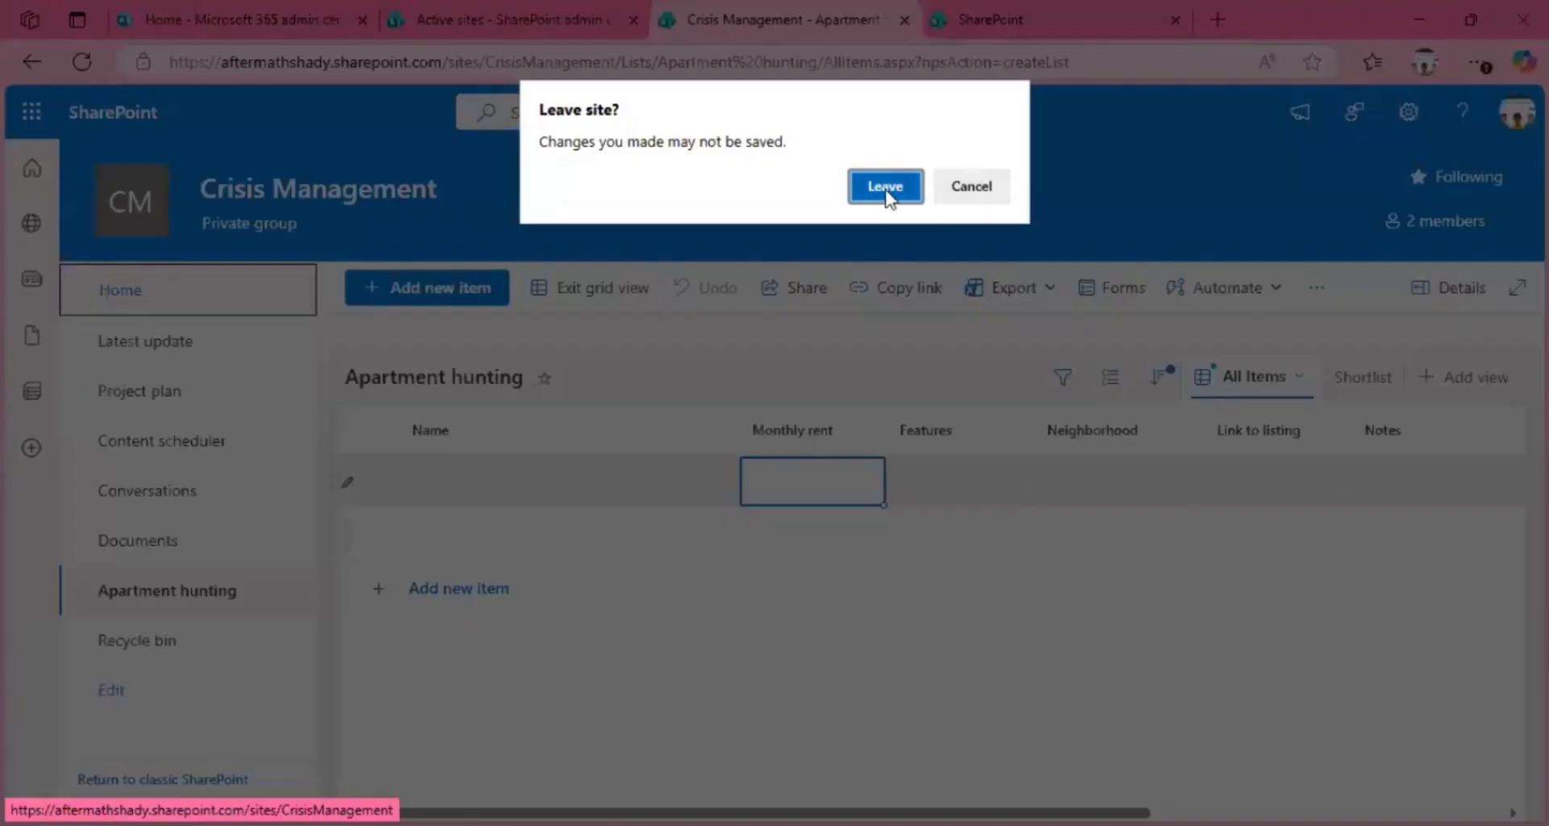
Step: Leave for the site's home page without saving, and start a new document library, checking both the organization and Microsoft templates
left_click(885, 187)
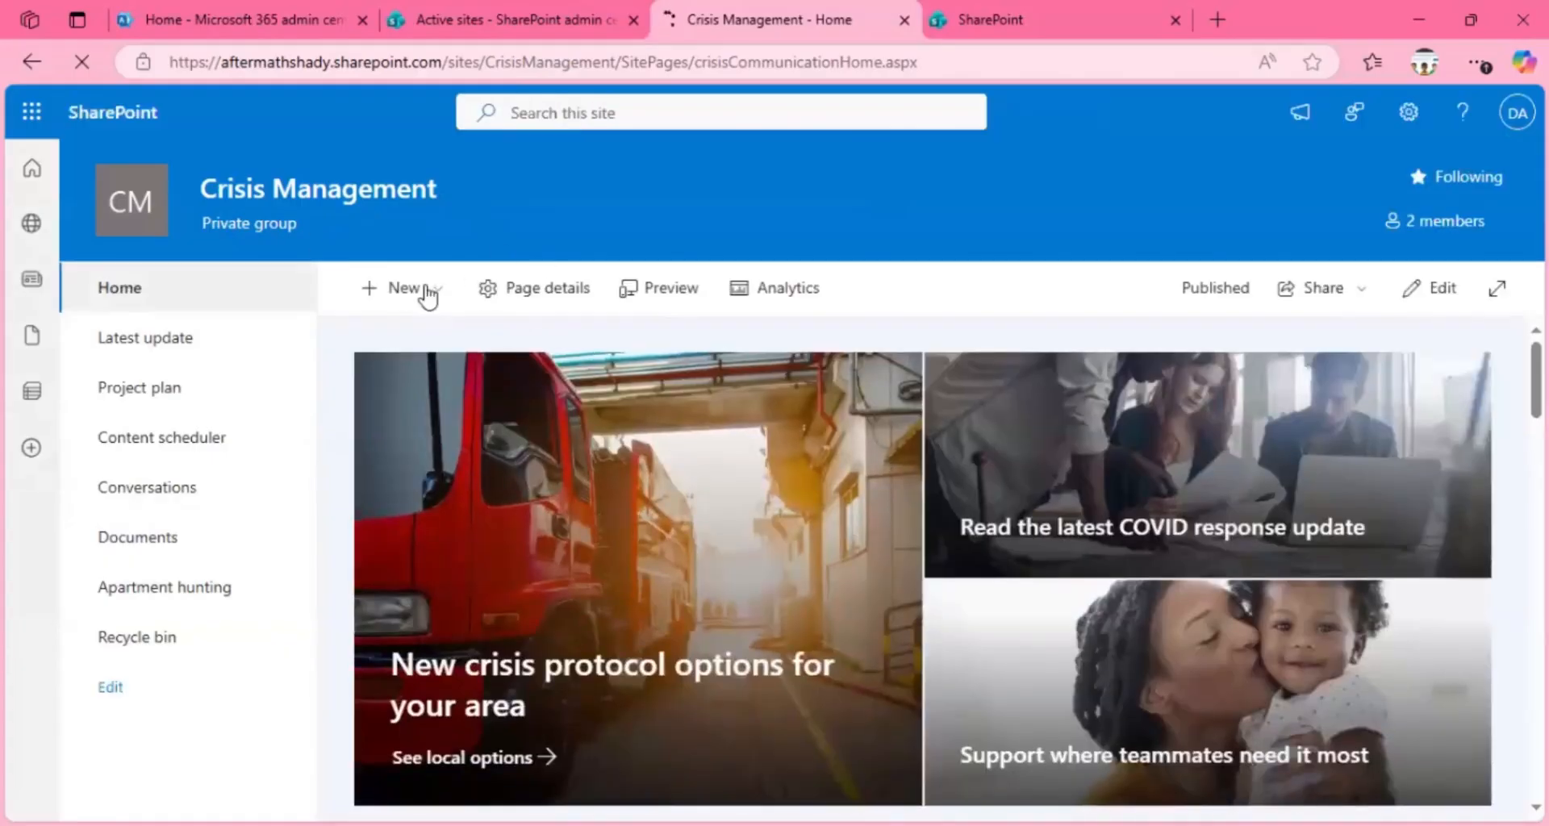
left_click(428, 290)
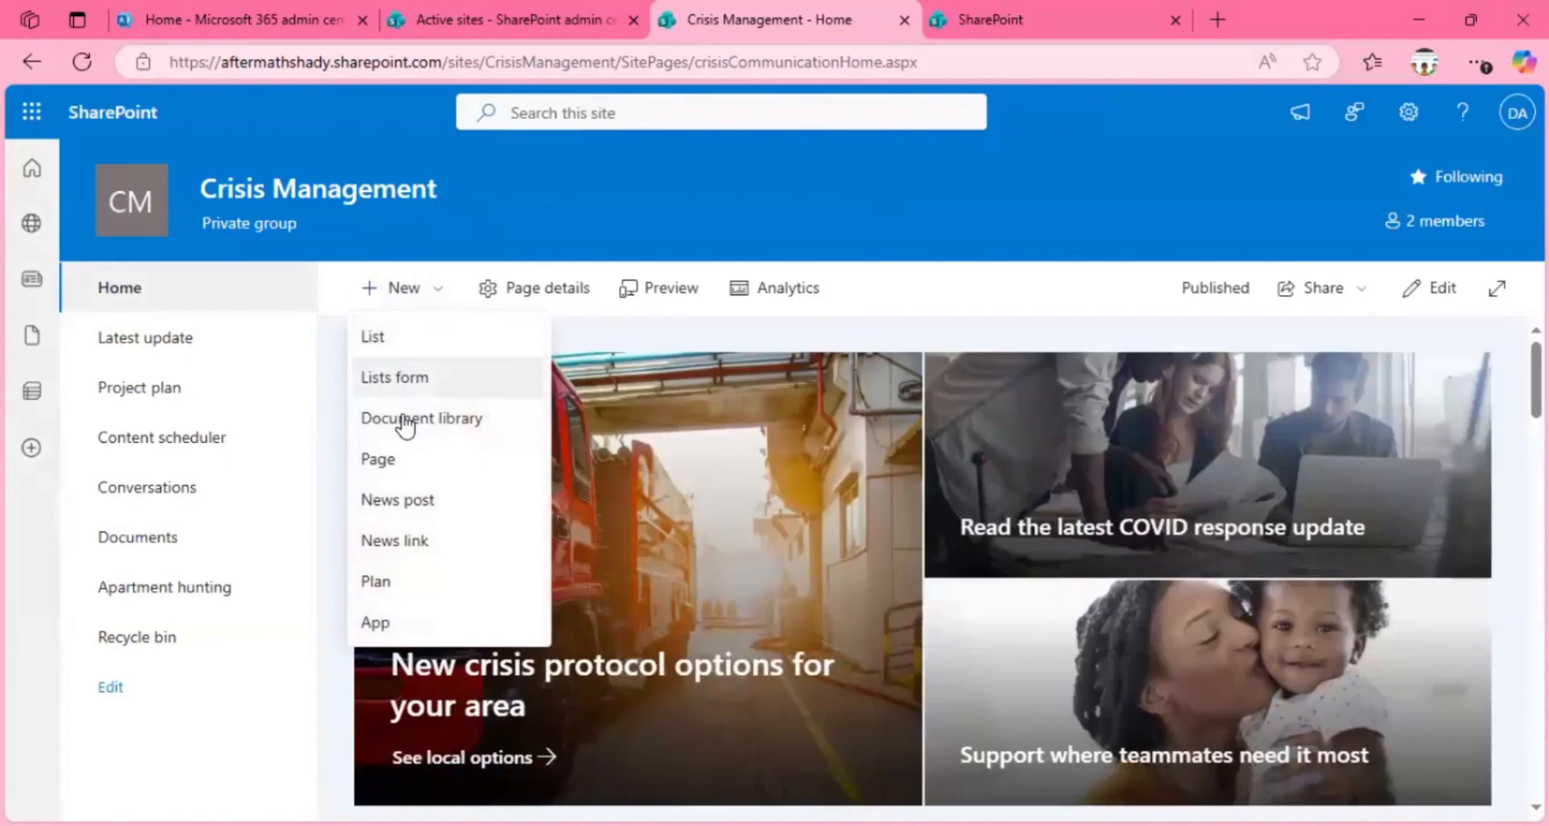
left_click(450, 430)
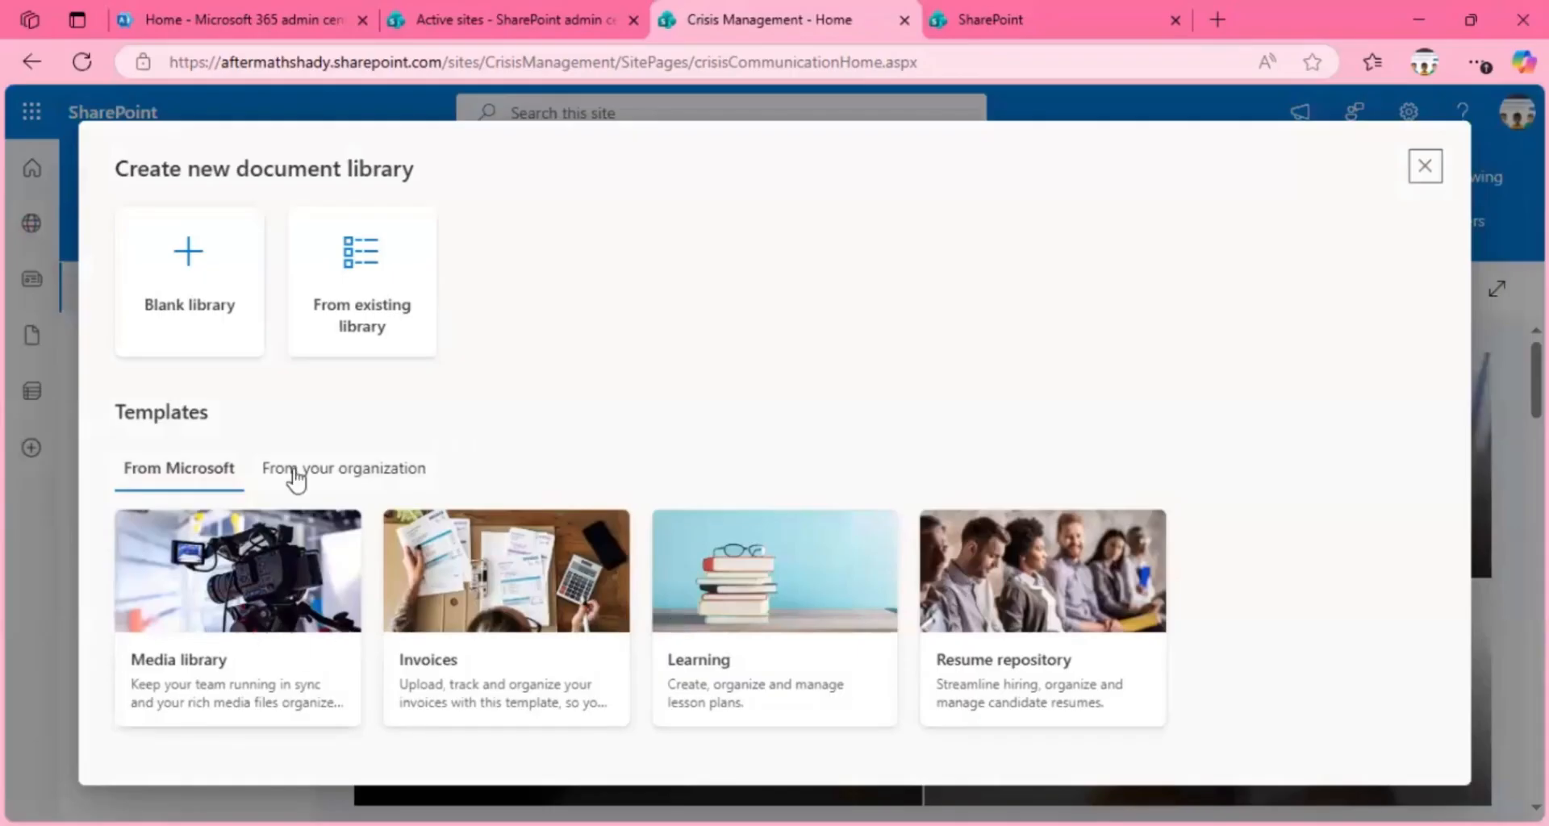
left_click(337, 475)
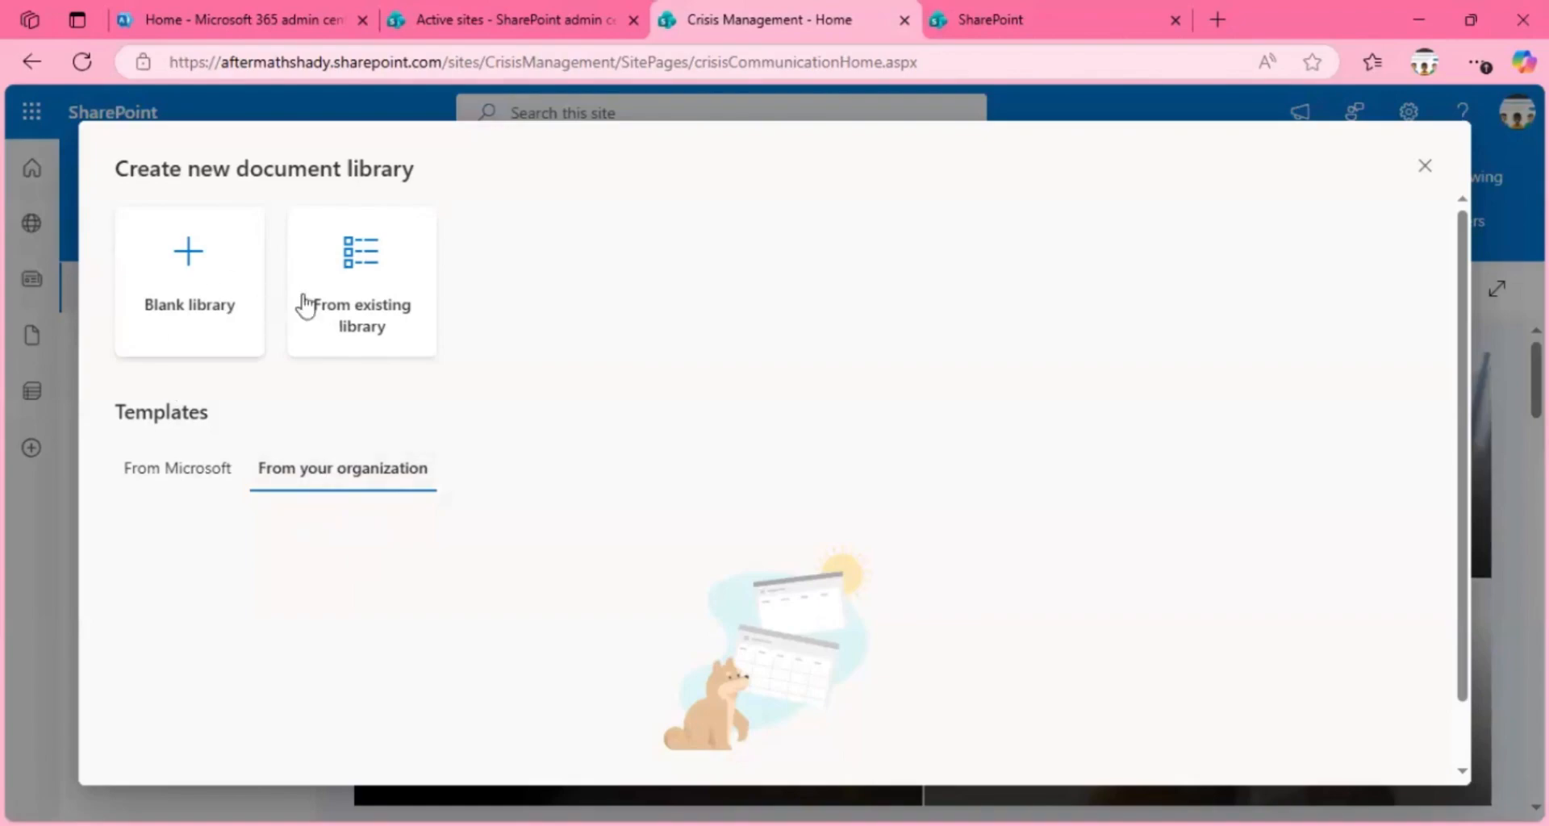
left_click(173, 471)
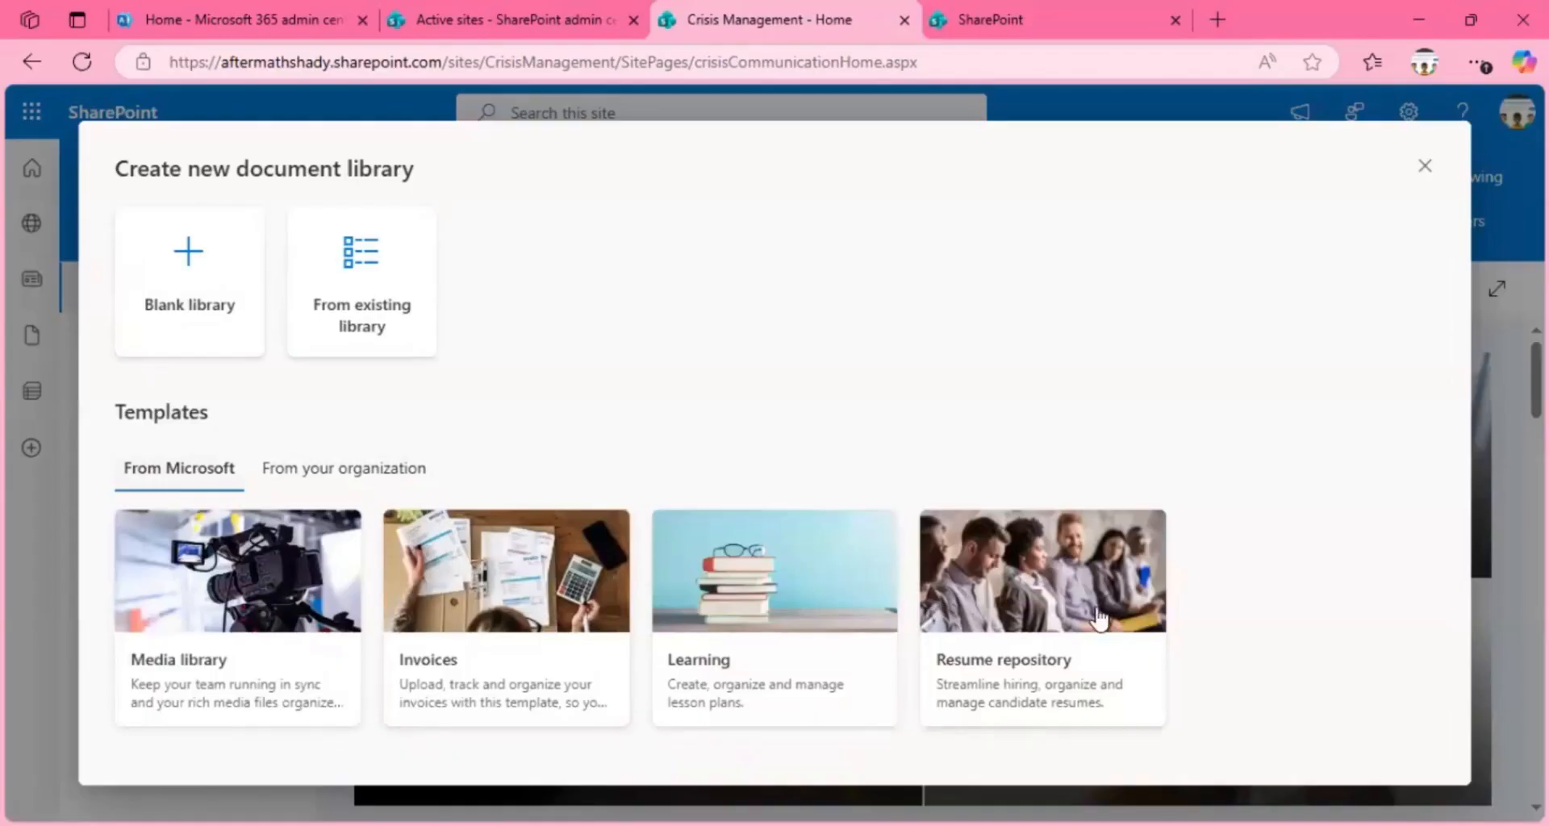
Step: Preview the Resume repository template and create a document library from it, keeping the default name and None as default sensitivity label
left_click(1061, 615)
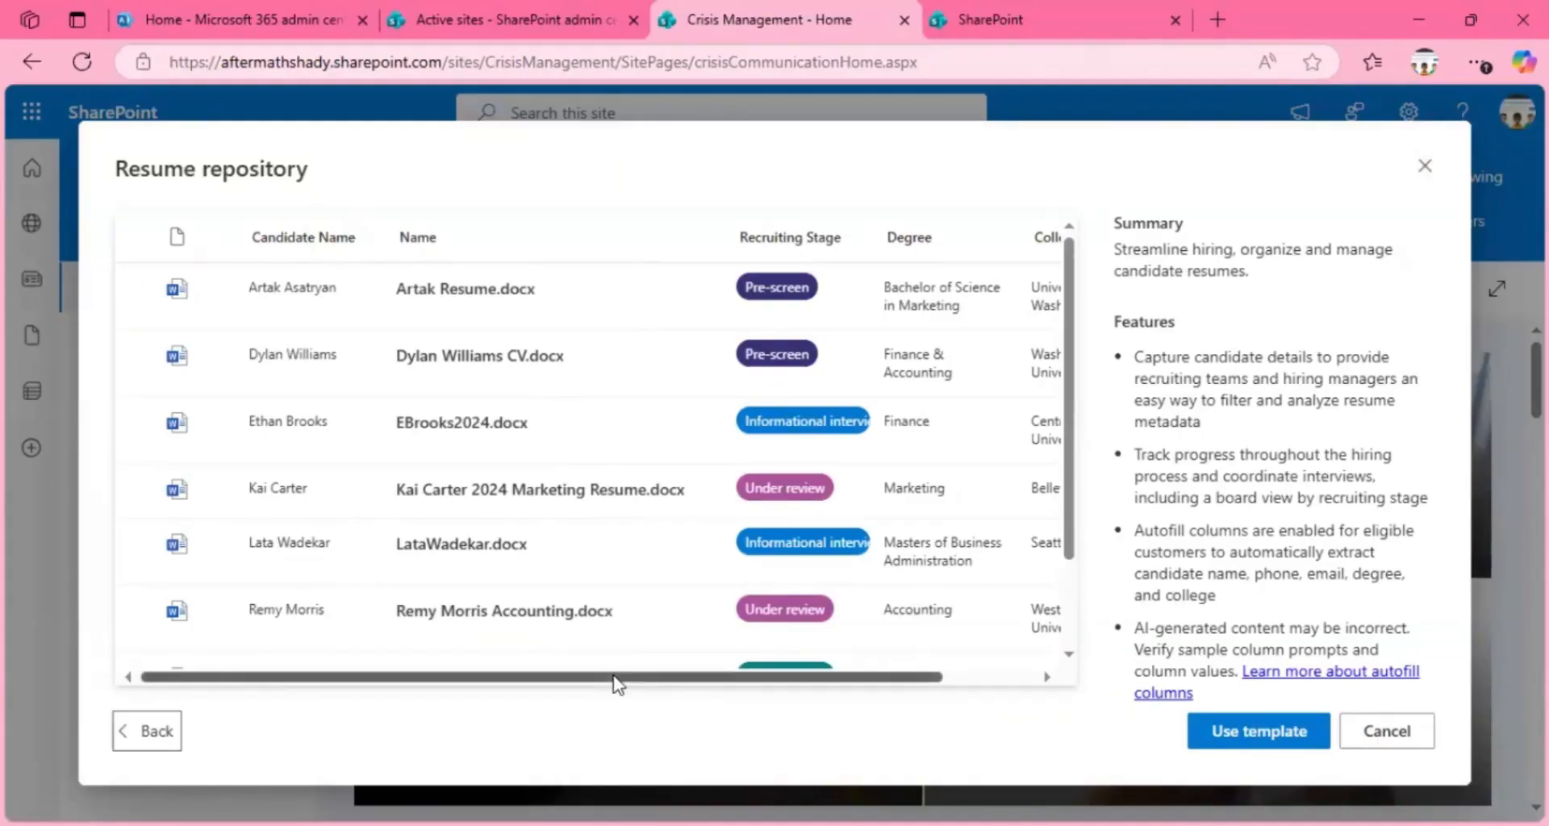
left_click_drag(615, 677, 909, 657)
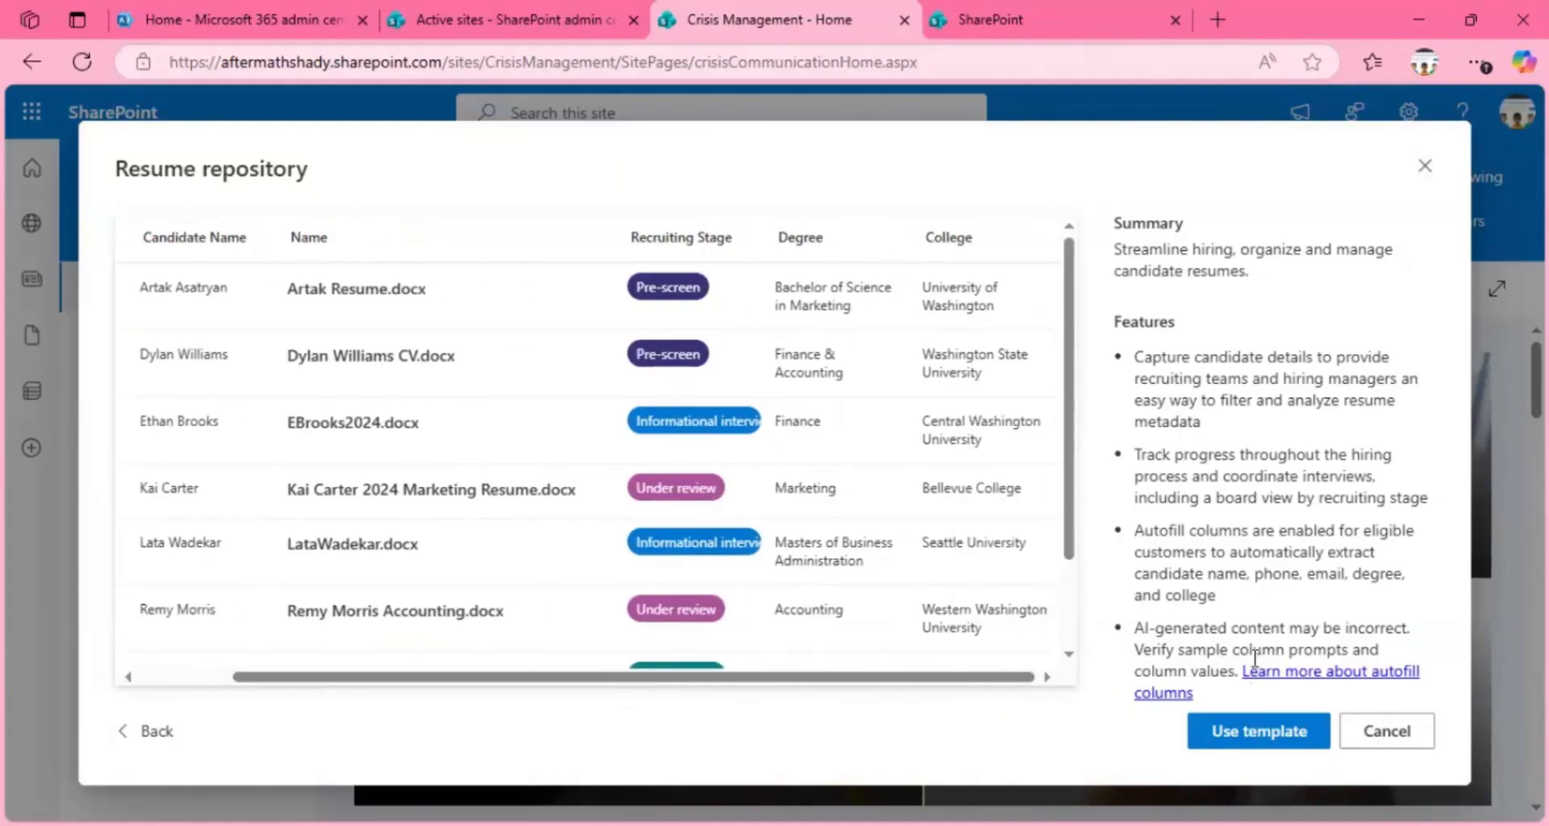
left_click(1251, 734)
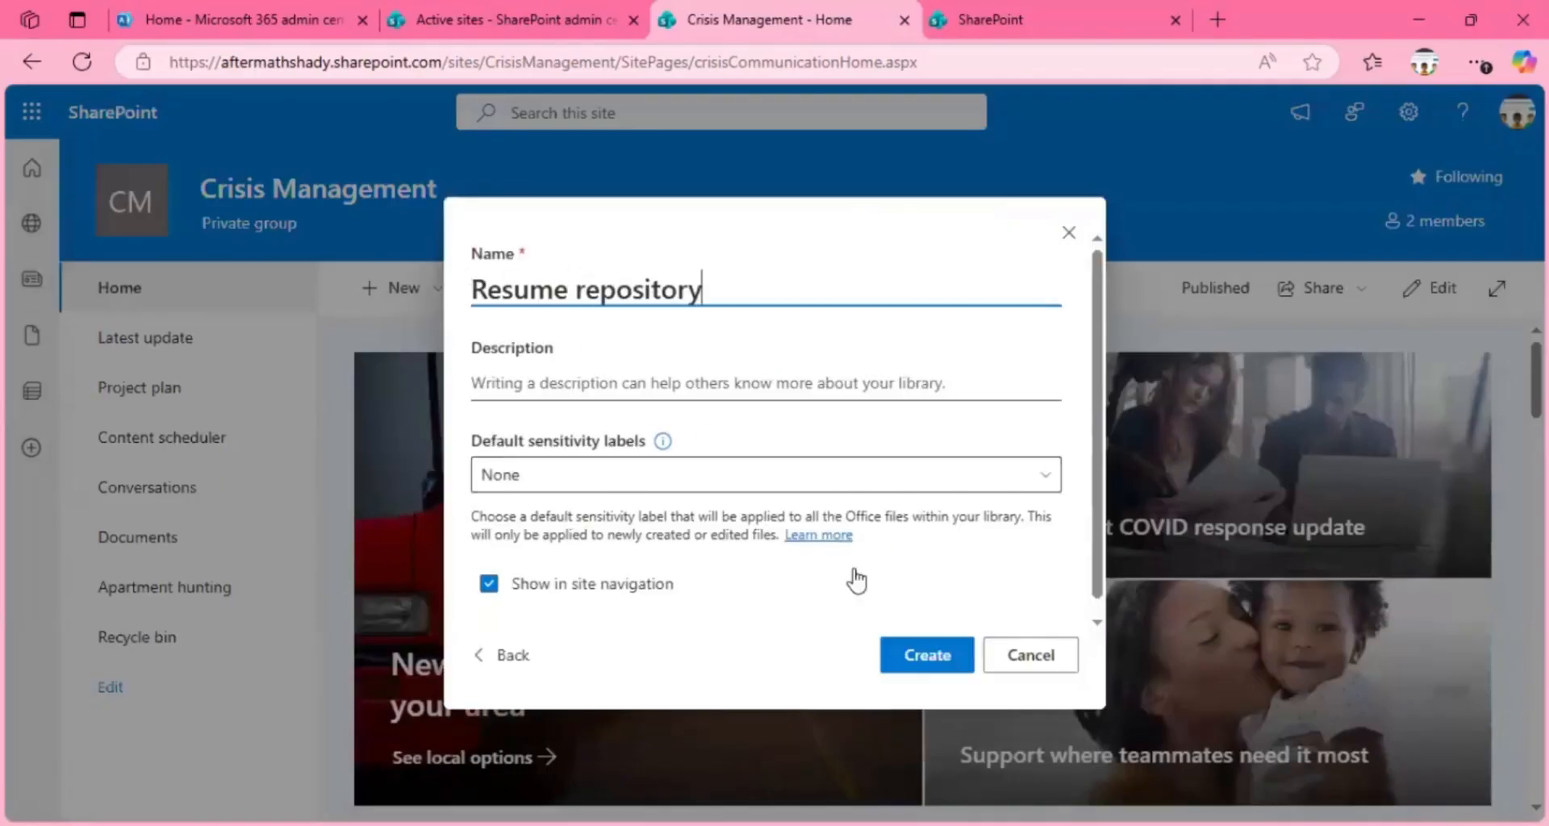
left_click(928, 657)
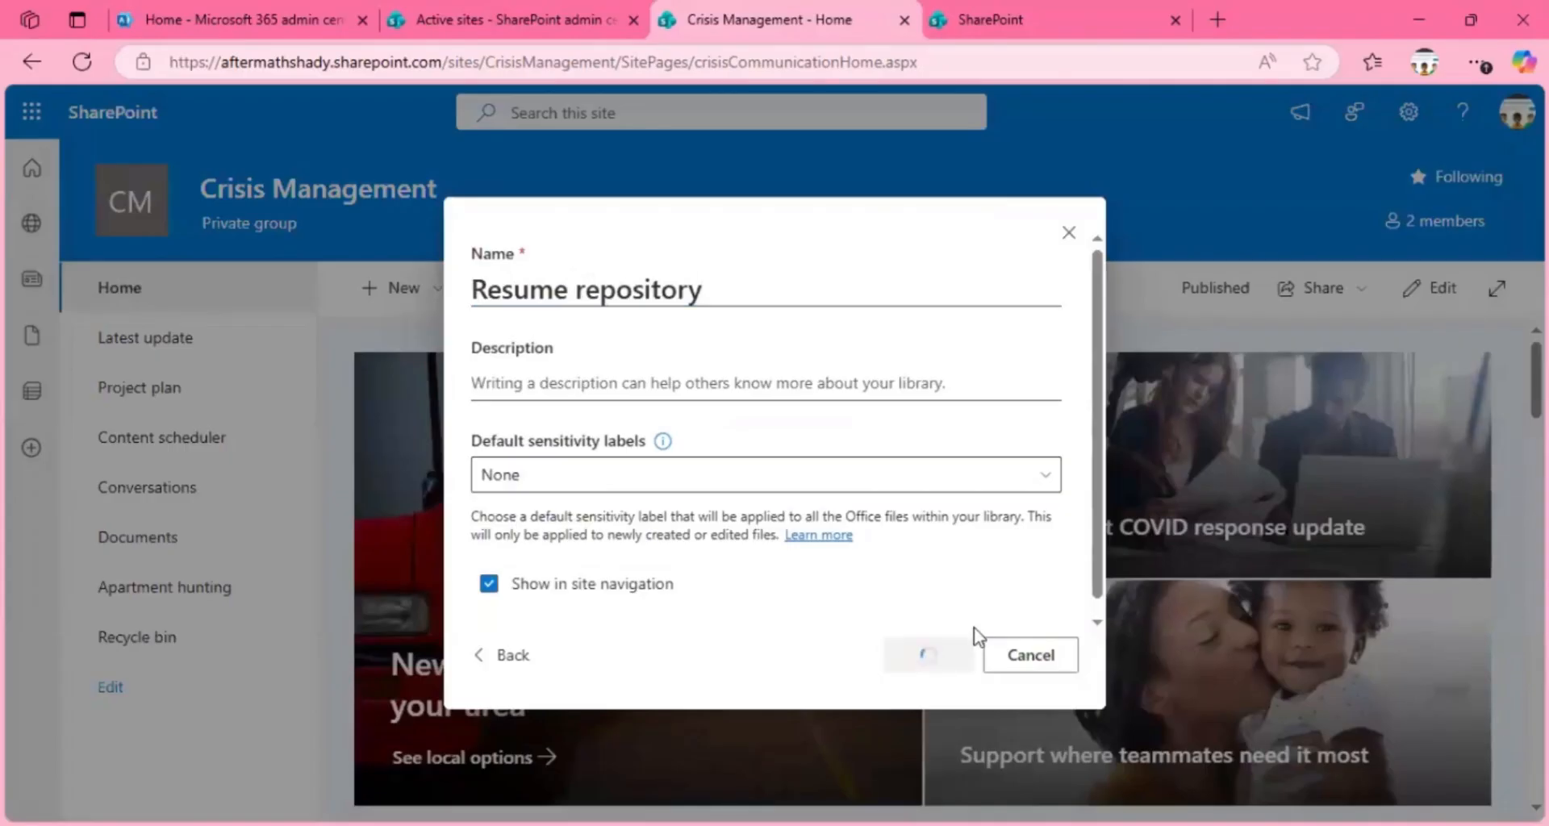
left_click(1046, 480)
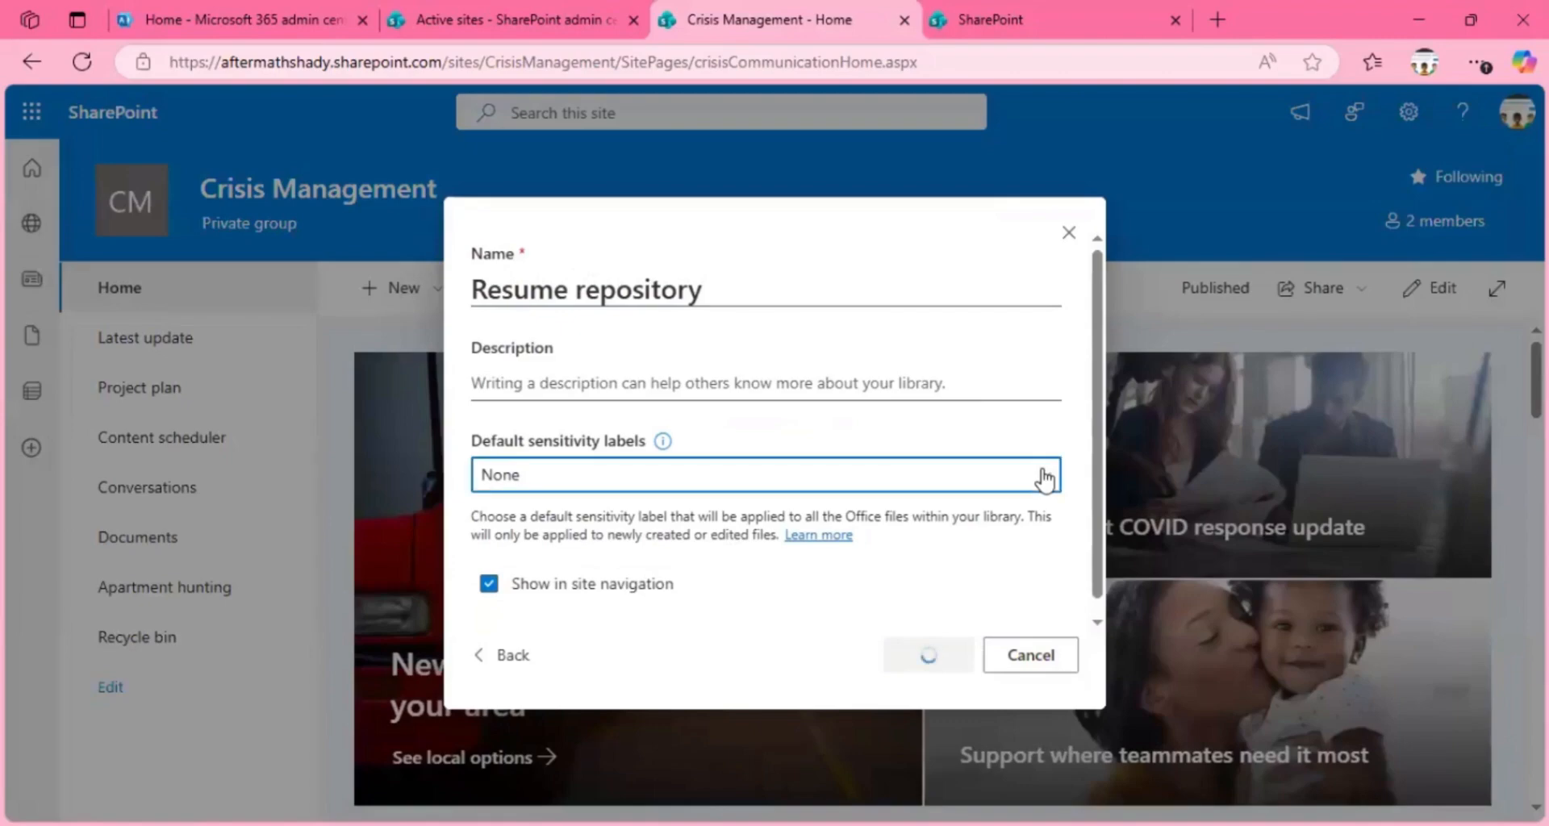
left_click(1076, 242)
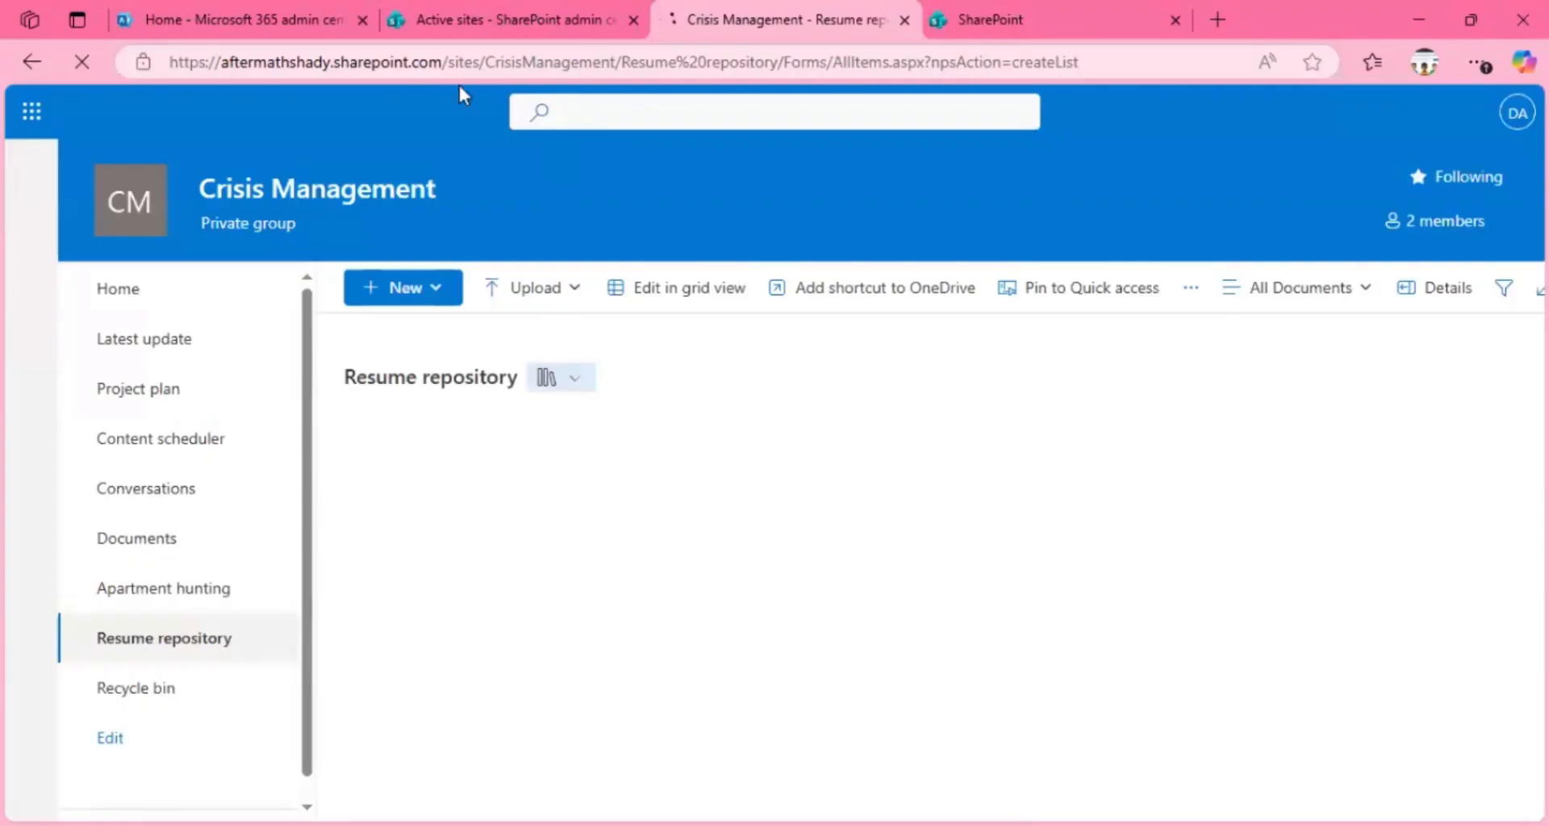
Step: Examine the site and library name parts of the Resume repository library's web address, leaving the address unchanged
double_click(549, 63)
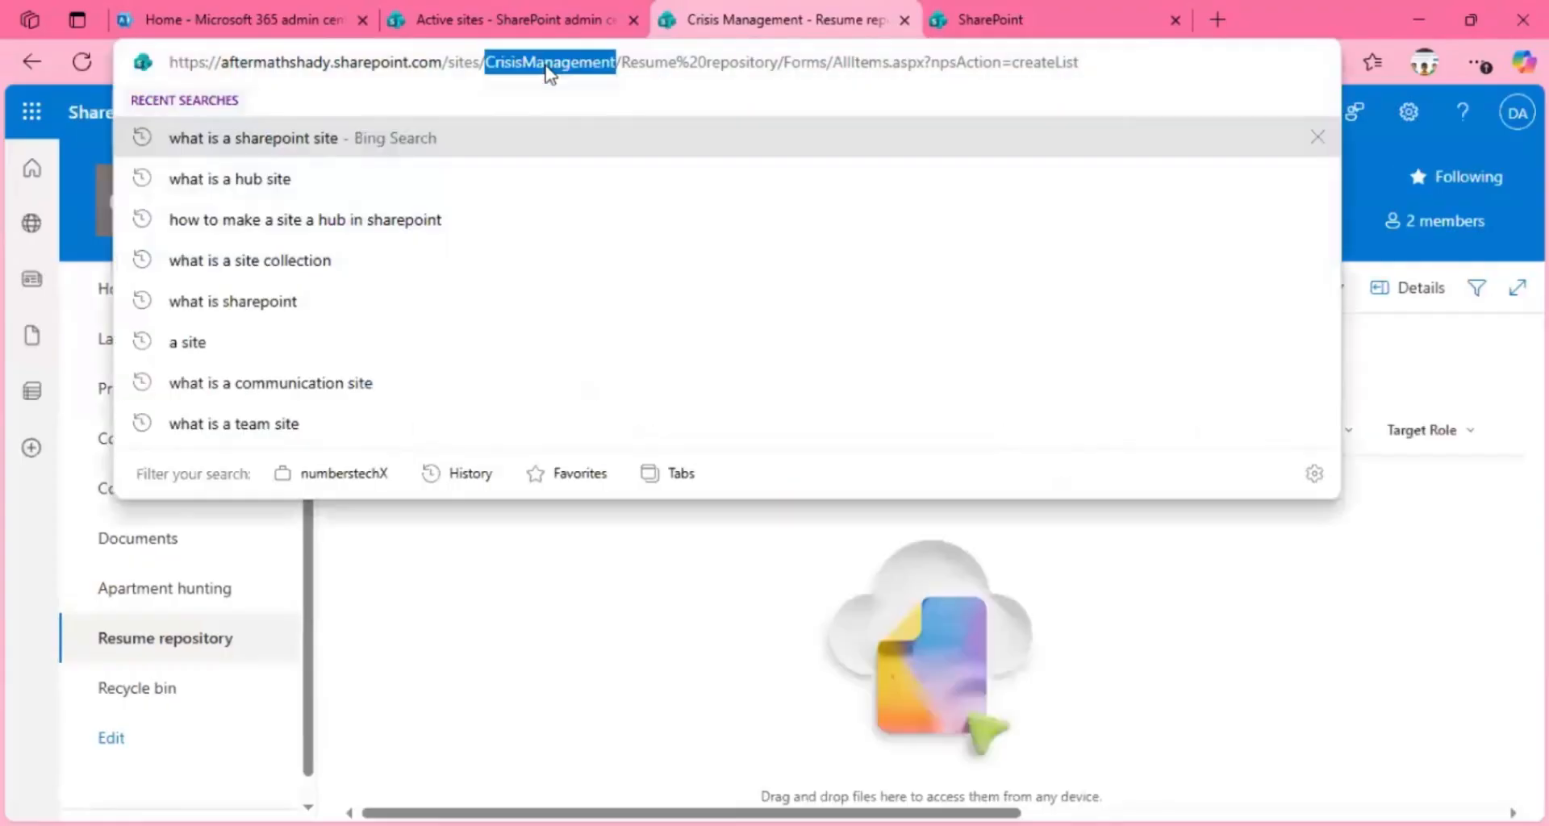
left_click_drag(626, 63, 785, 64)
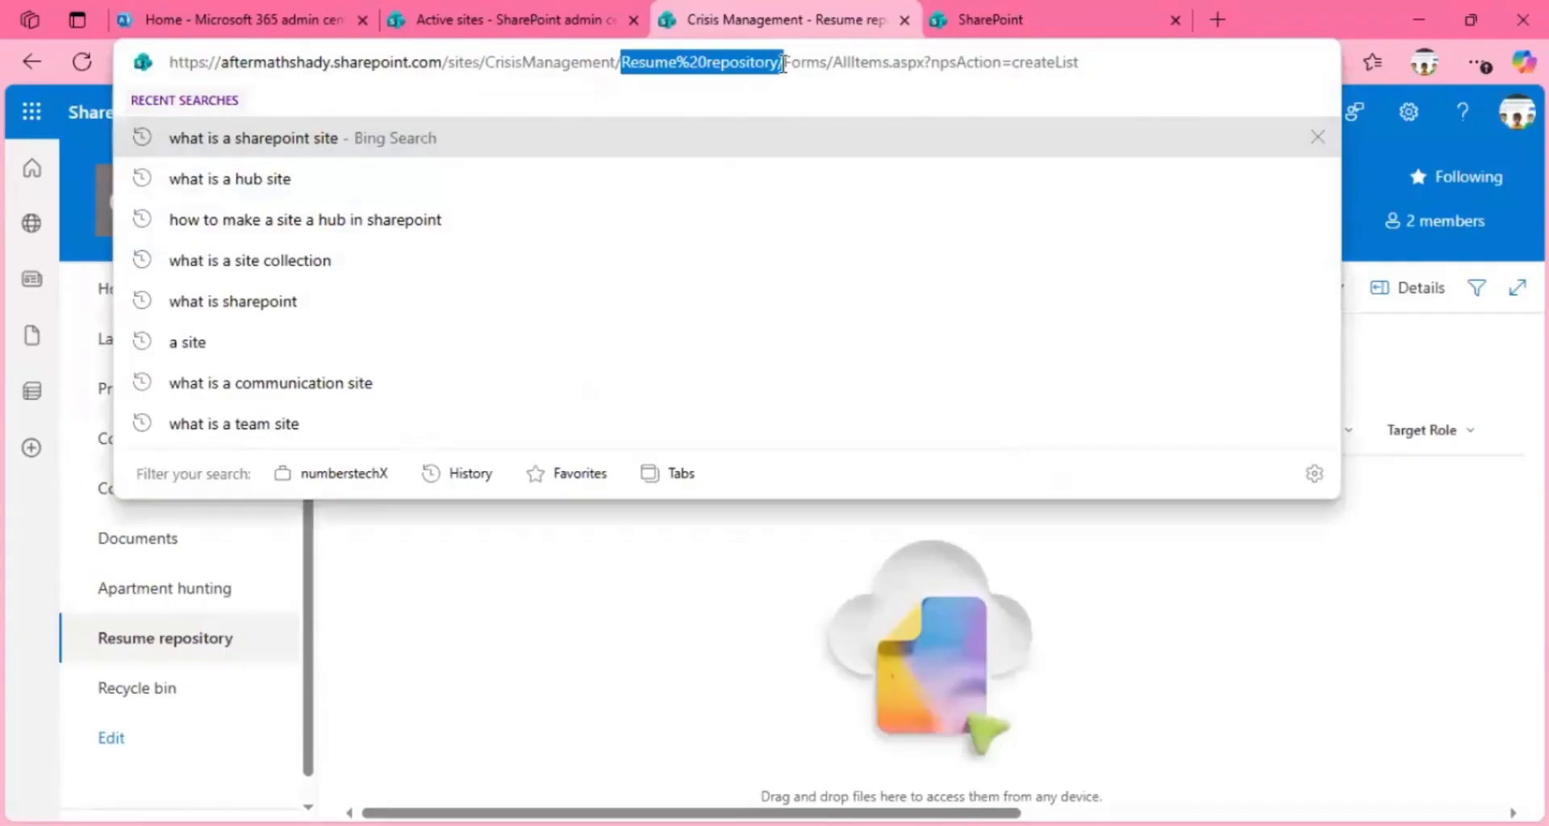
left_click(536, 588)
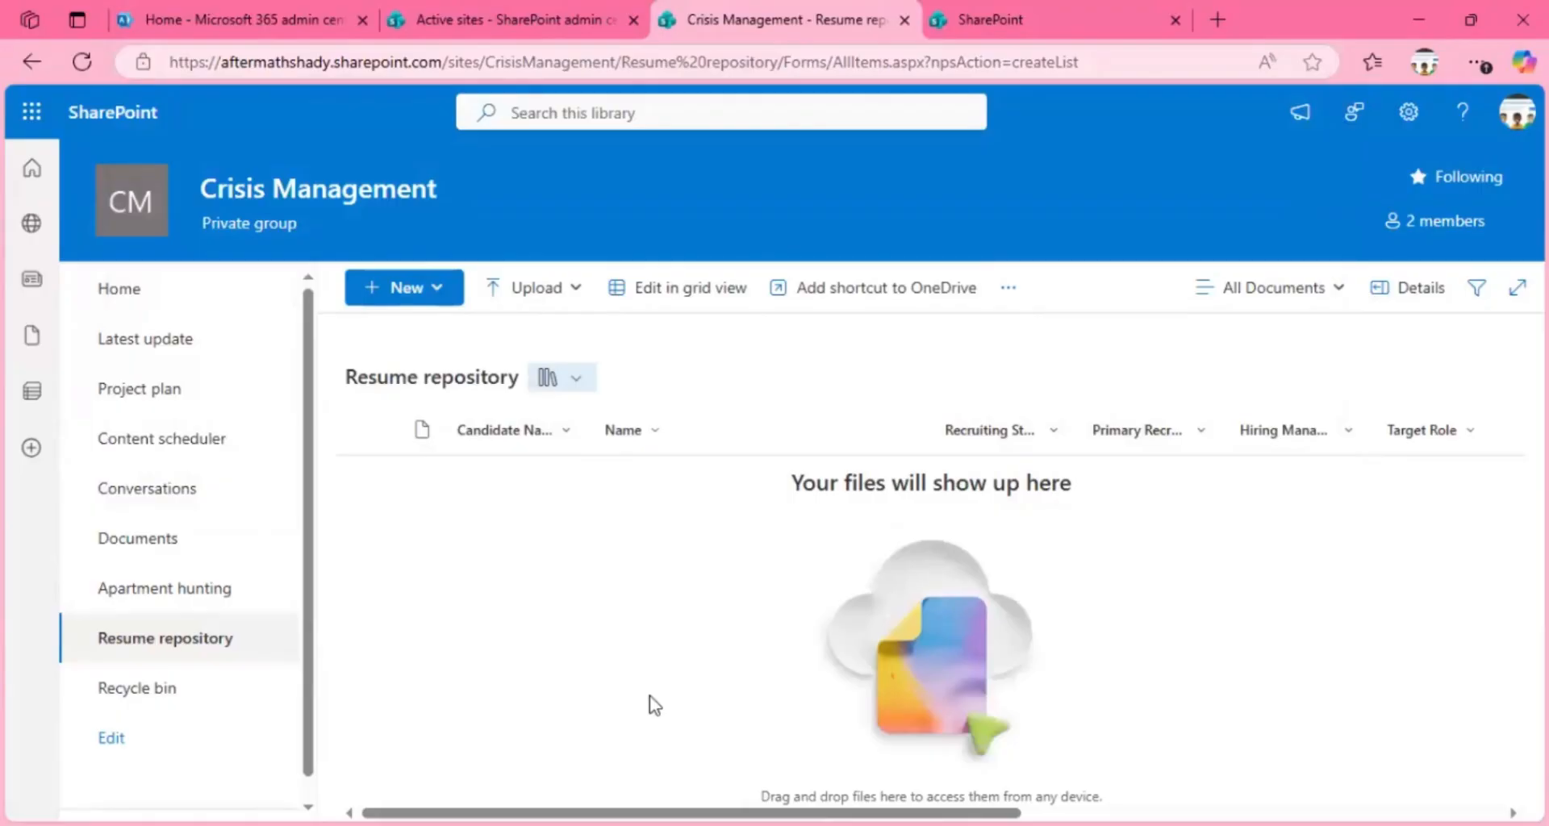
Step: Look through all the columns of the Resume repository library and leave its grid view
scroll(654, 704, "right", 5)
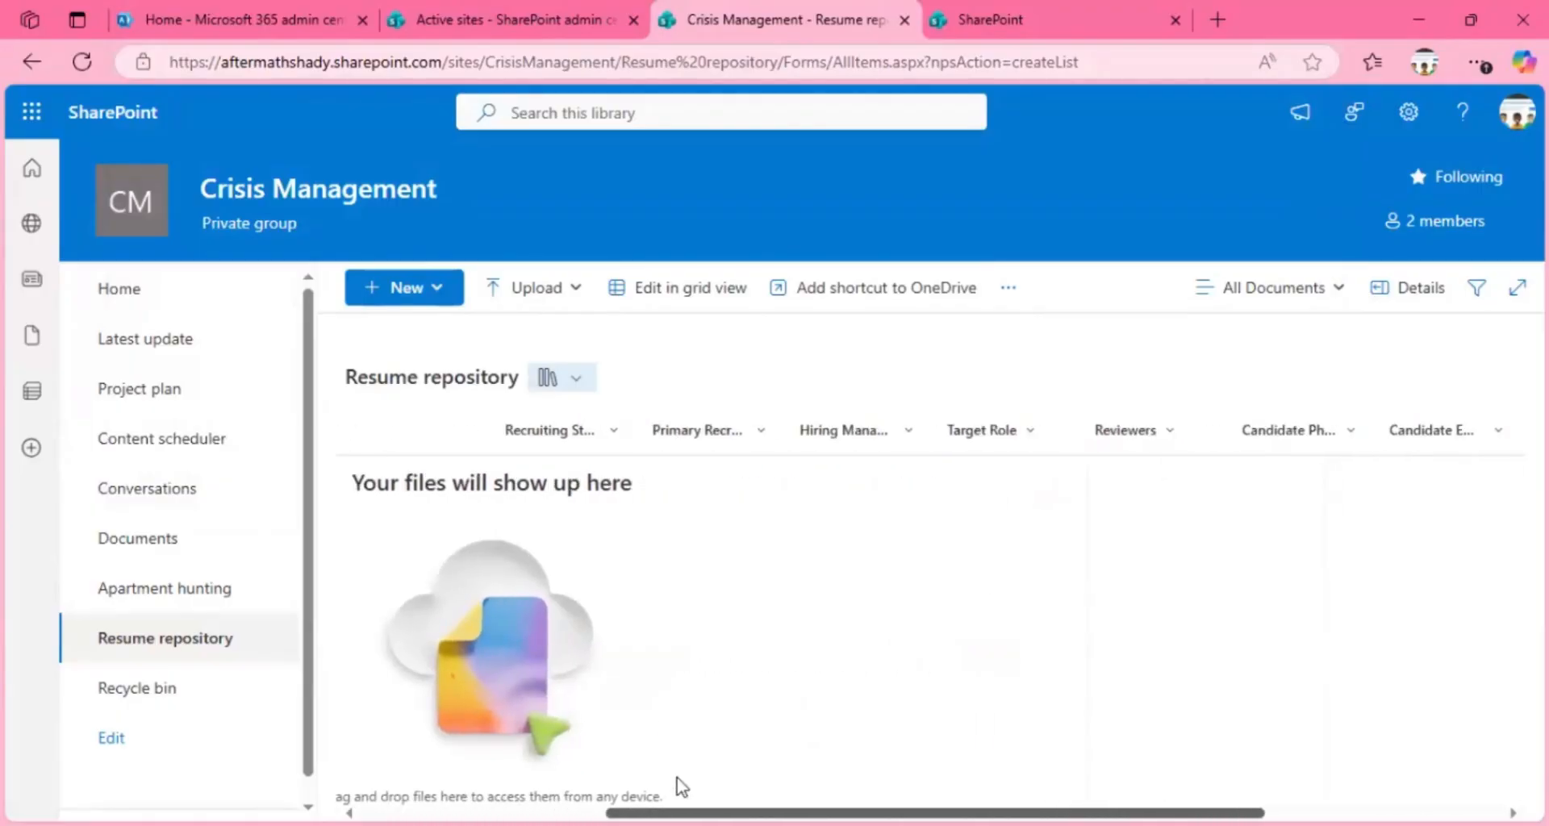
scroll(682, 787, "right", 1)
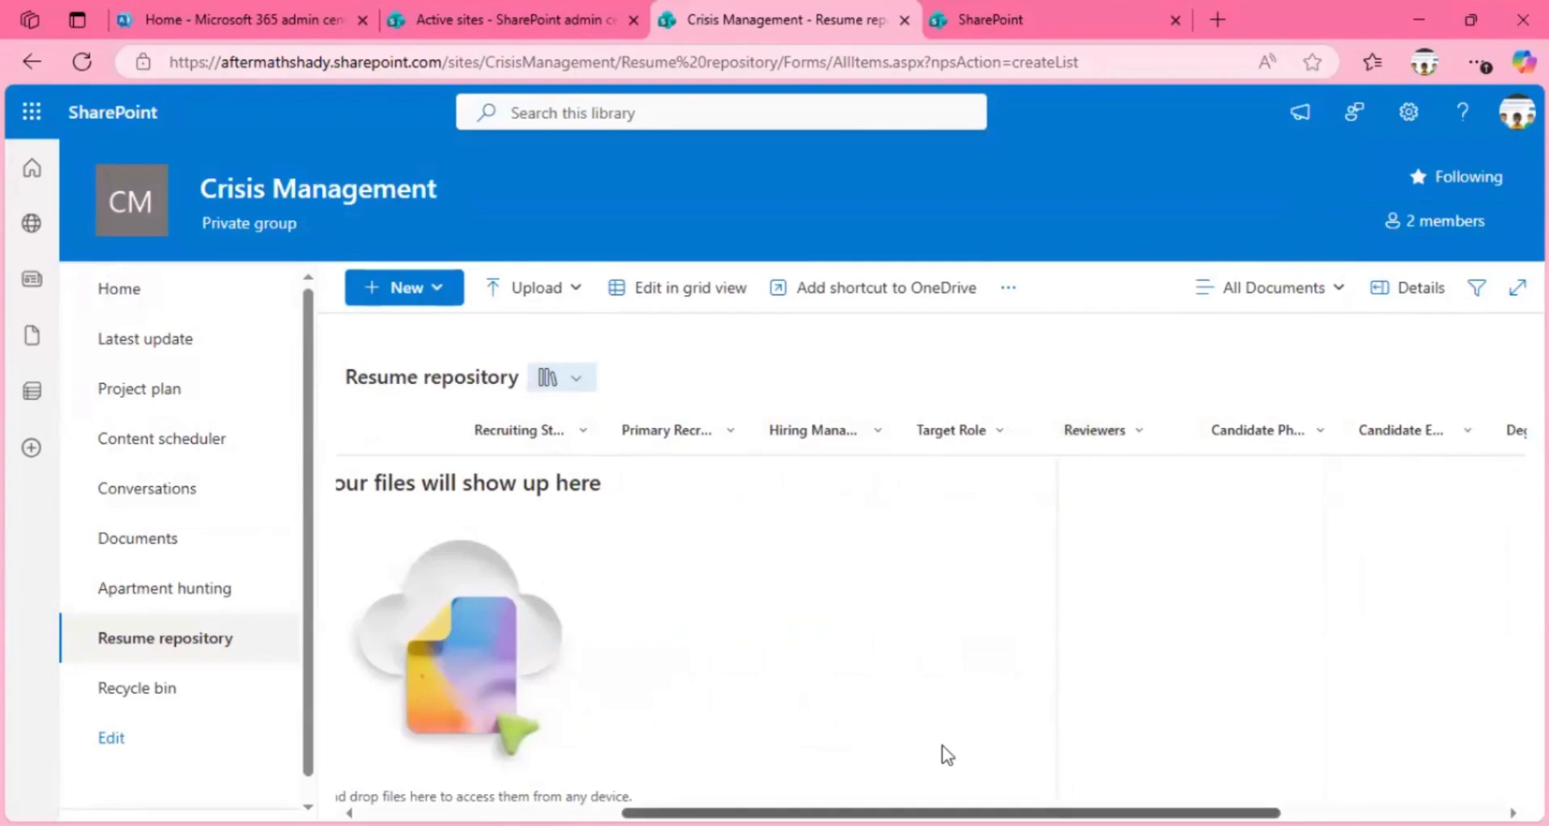
scroll(947, 755, "right", 3)
scroll(778, 743, "left", 10)
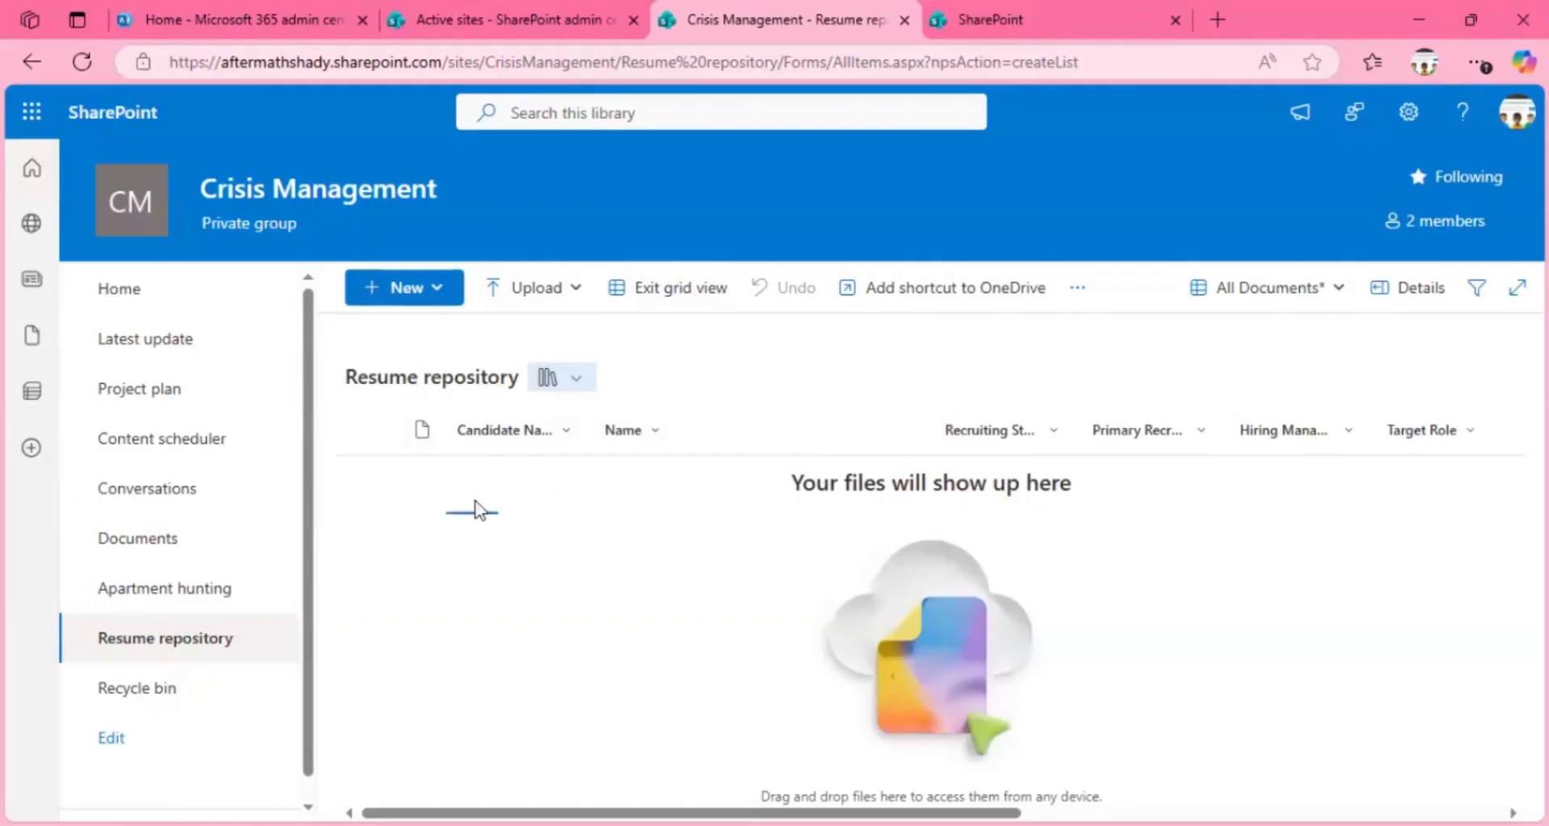
left_click(674, 292)
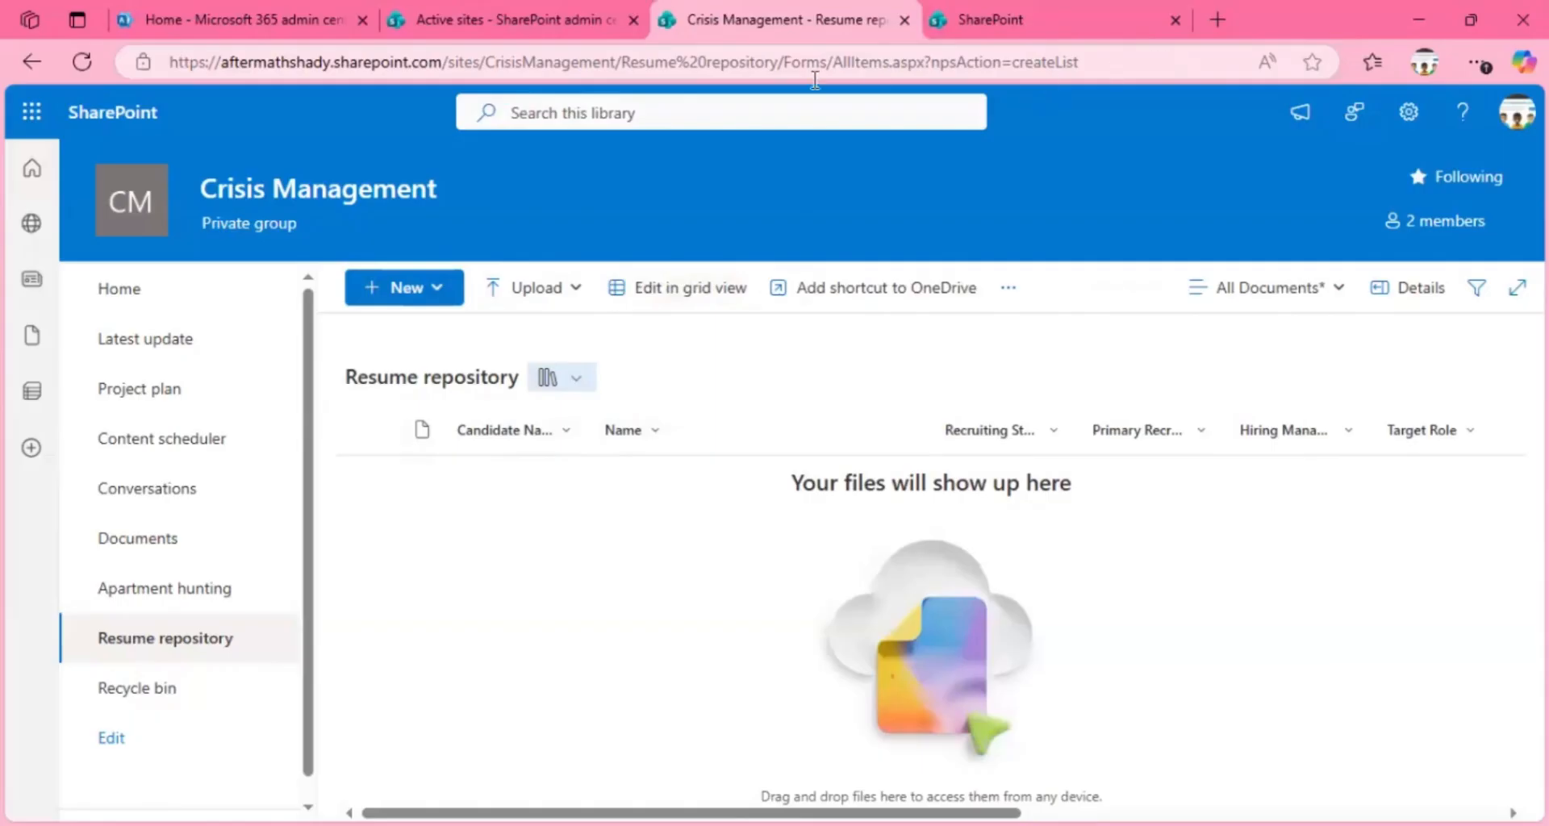
Step: Shorten the library's web address to the CrisisManagement site address to open the site's home page, and start a new page
left_click_drag(815, 80, 609, 67)
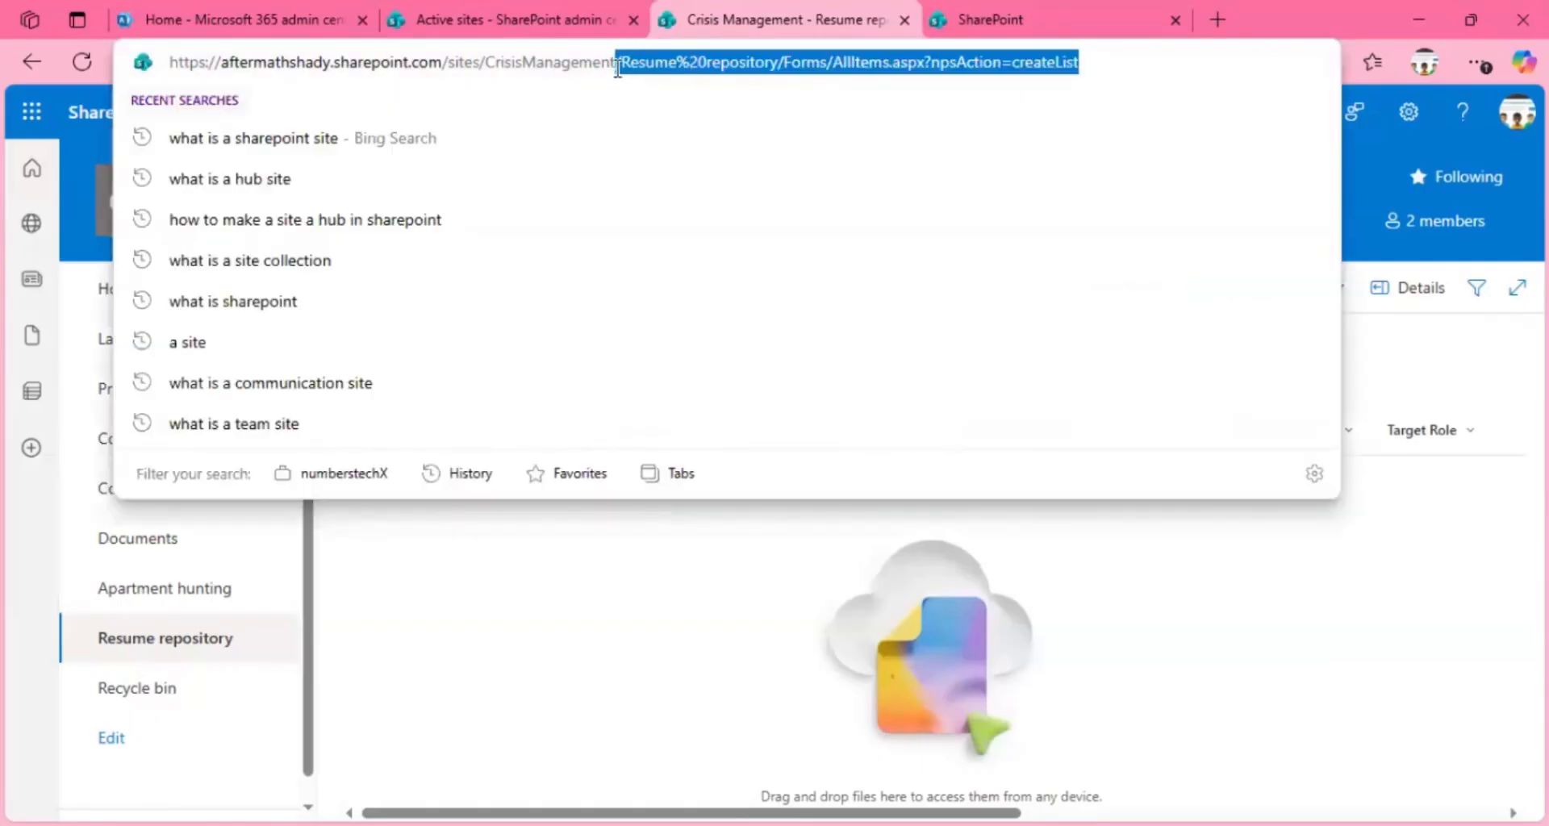
key("BackSpace")
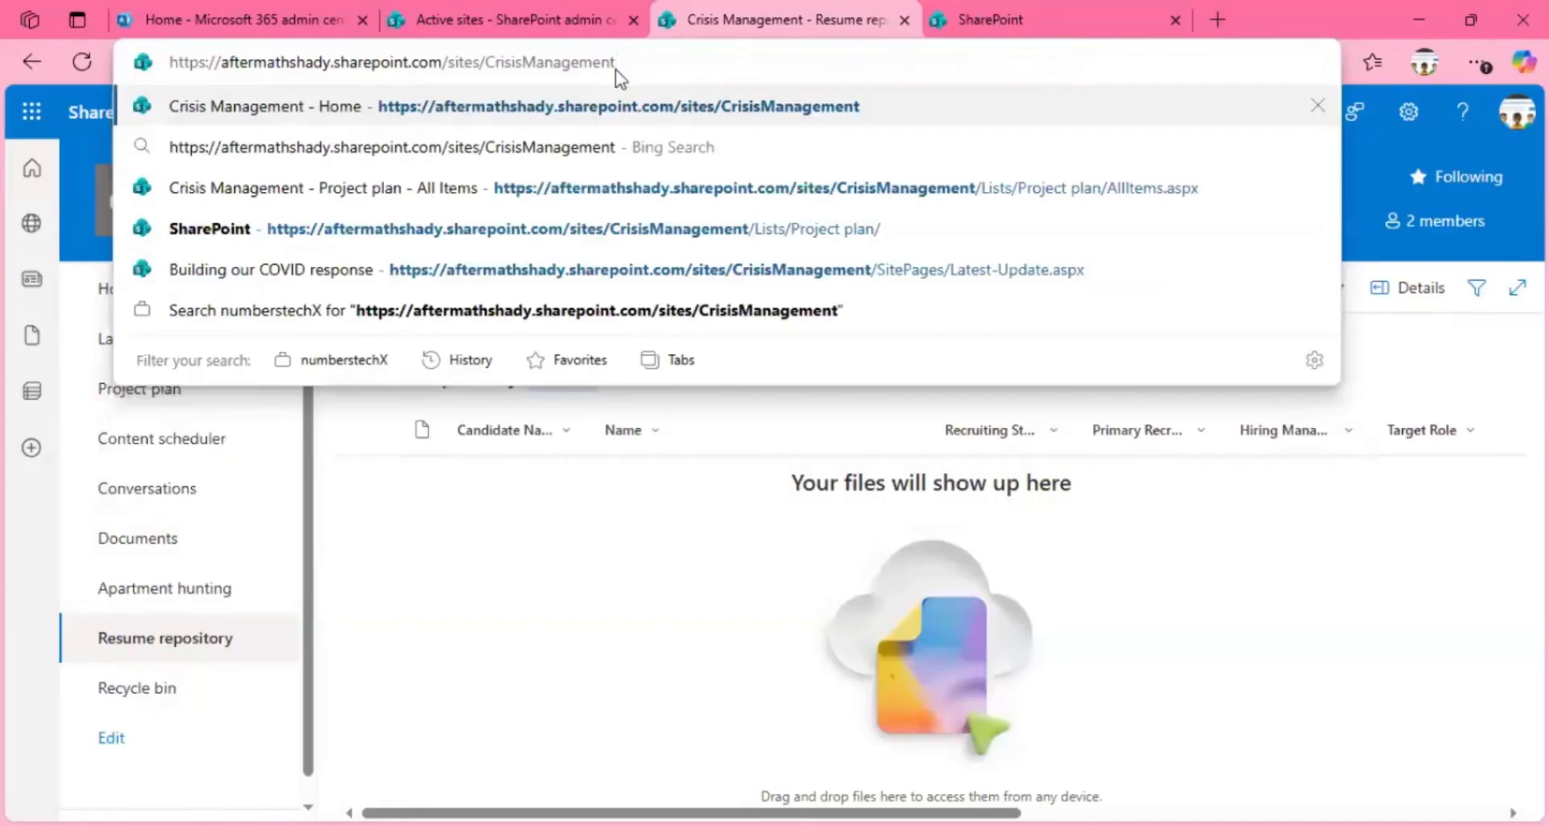
key("Return")
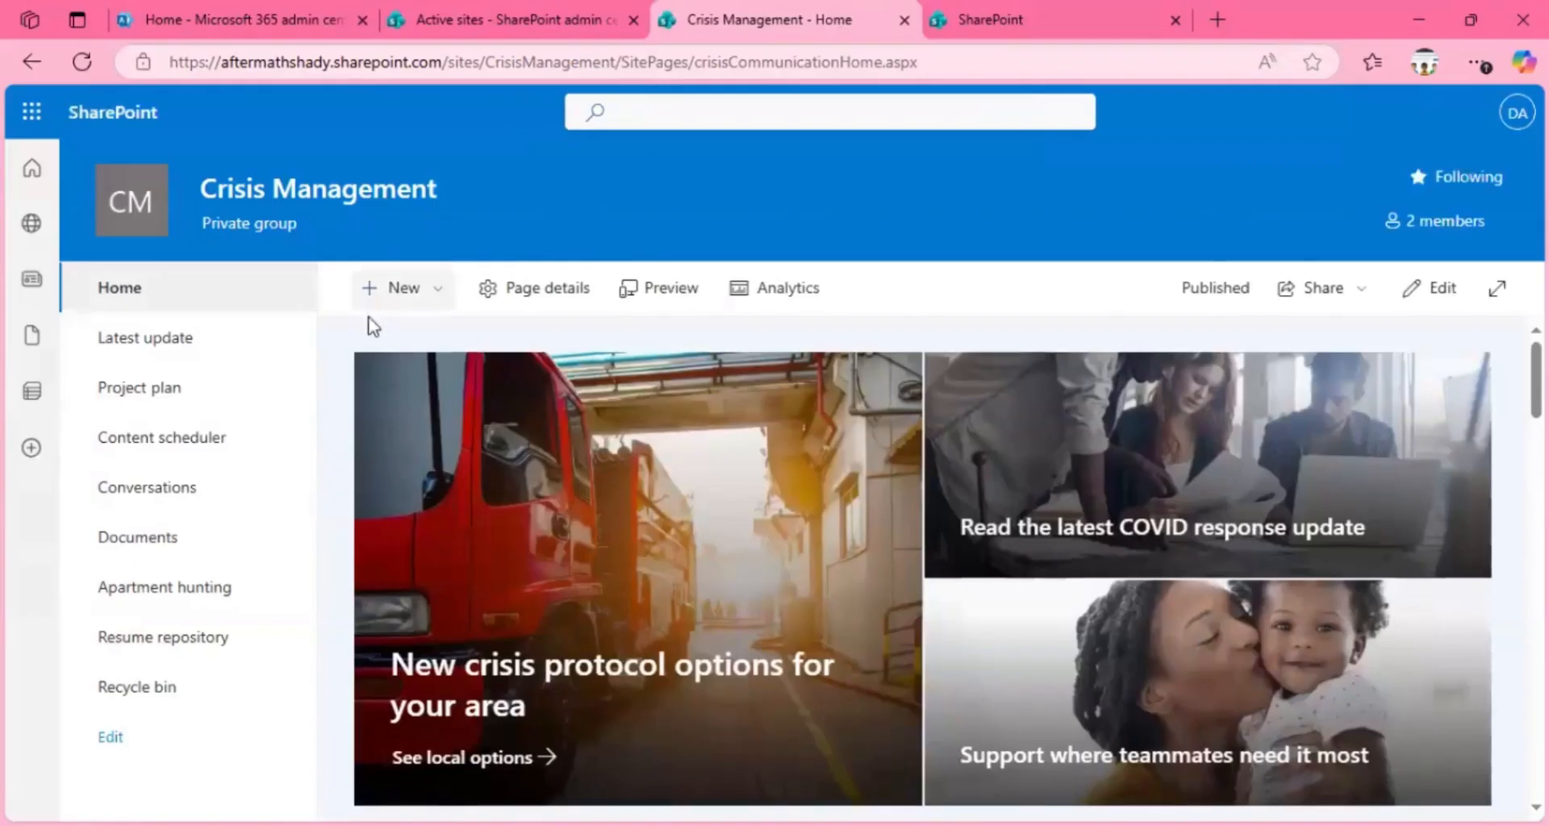
left_click(410, 292)
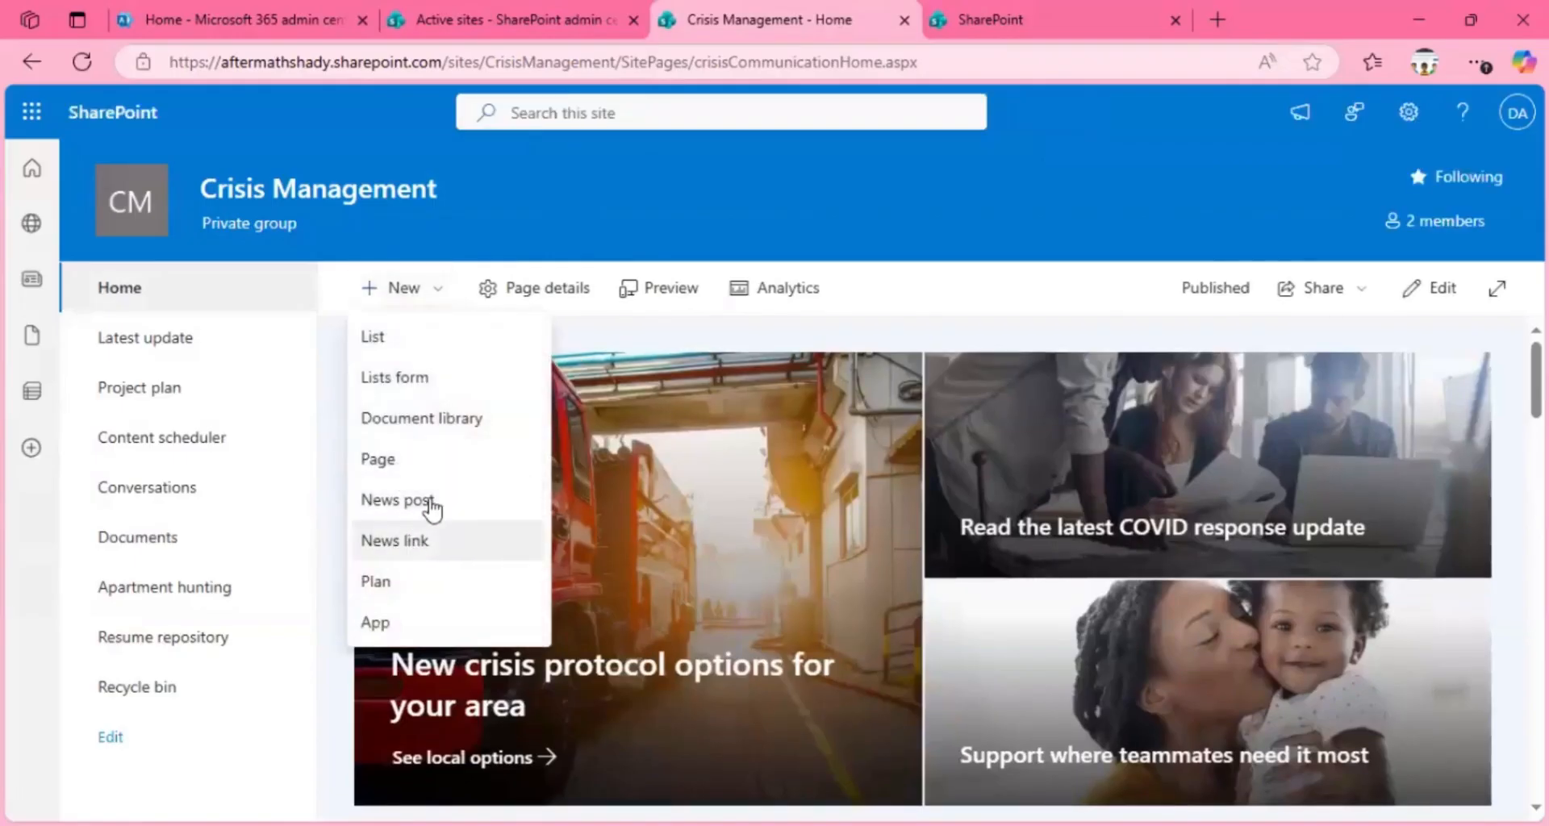
left_click(389, 458)
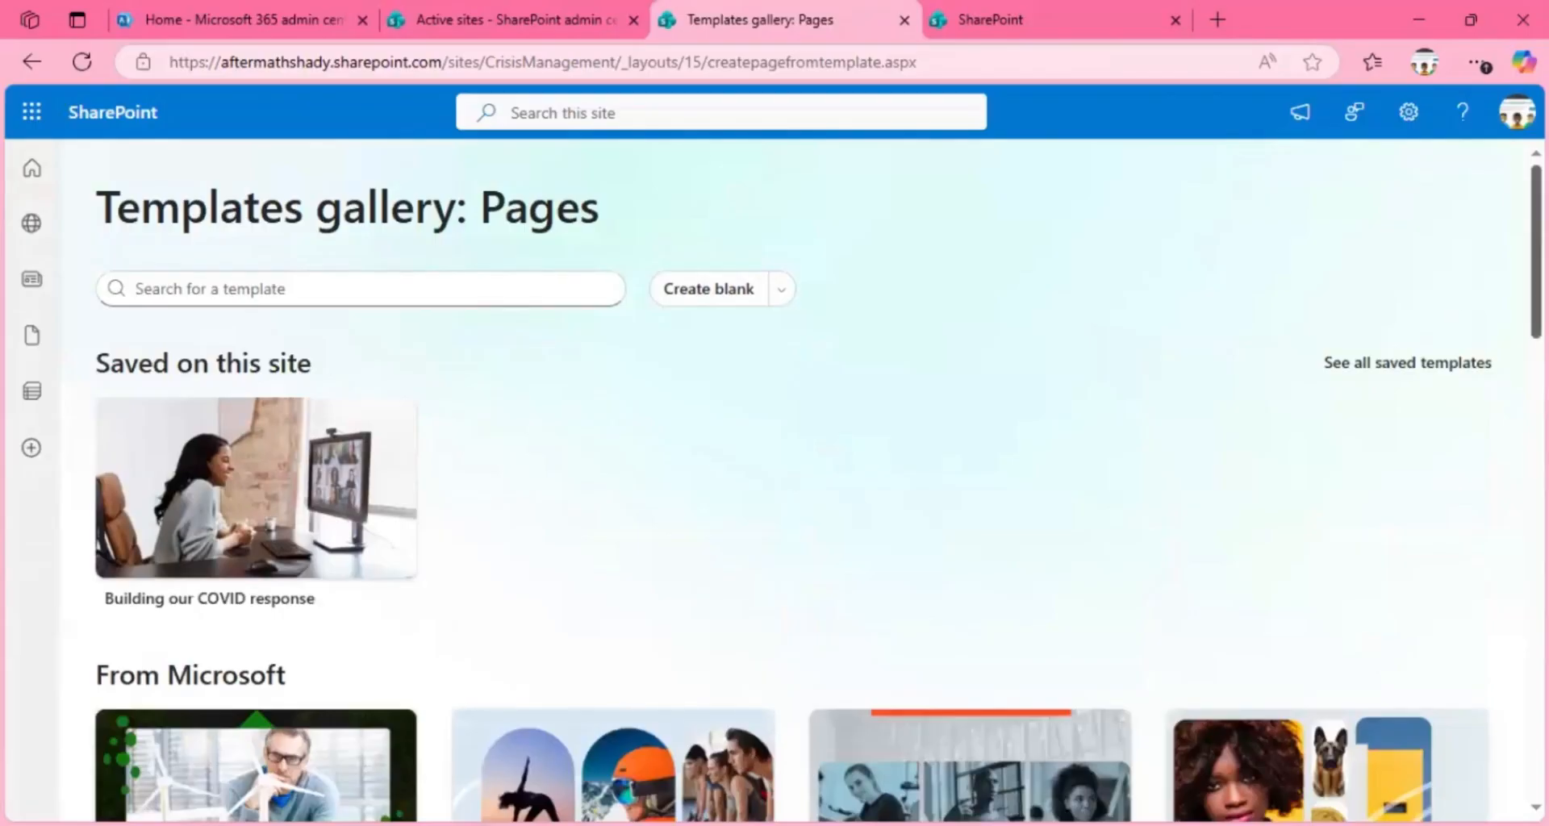
Step: Browse the page templates offered by Microsoft in the Pages templates gallery
scroll(774, 484, "down", 5)
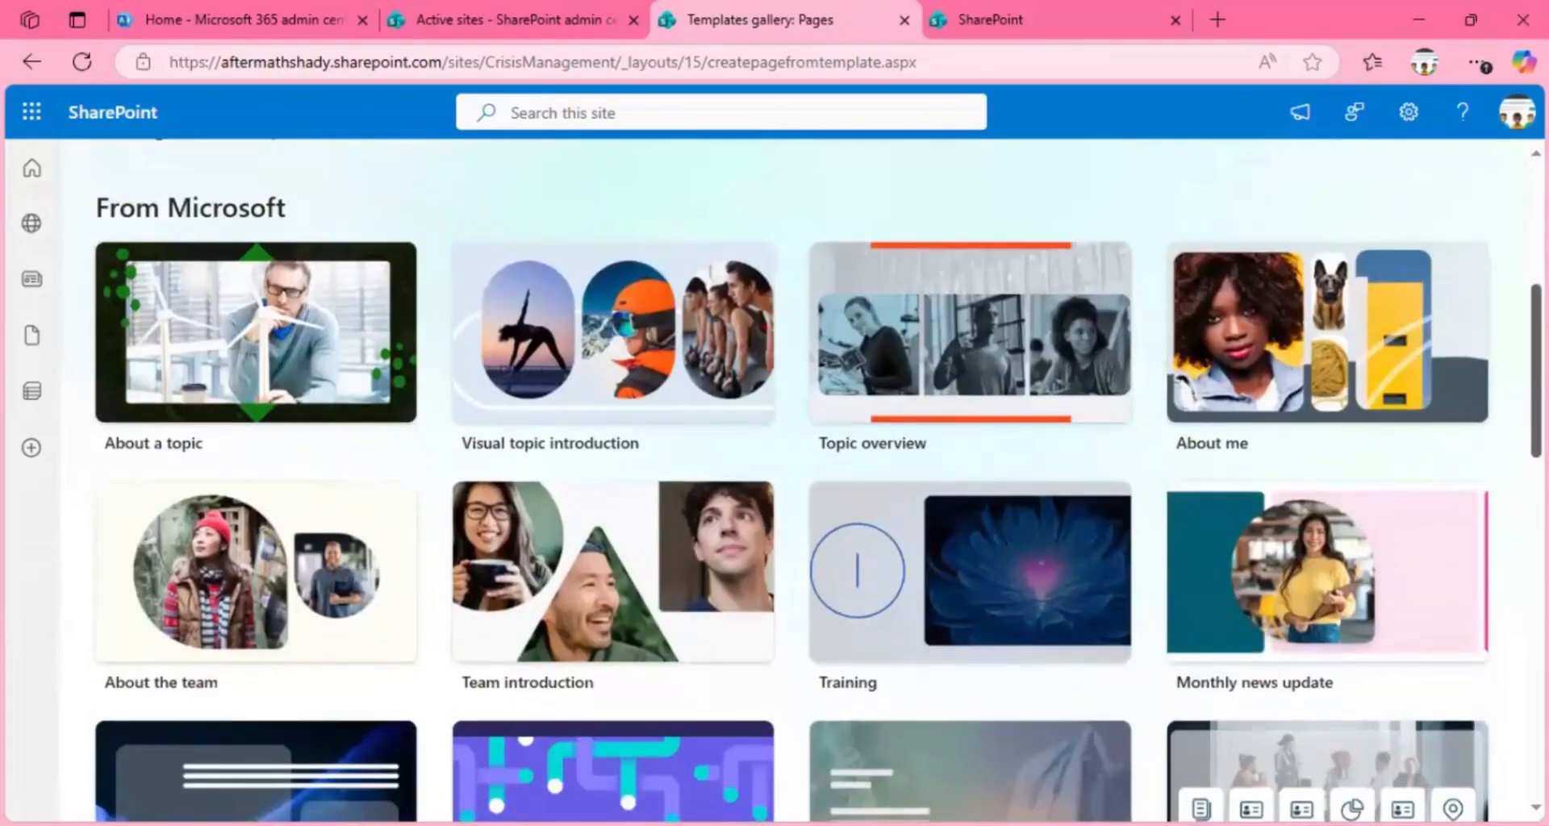
scroll(818, 489, "down", 1)
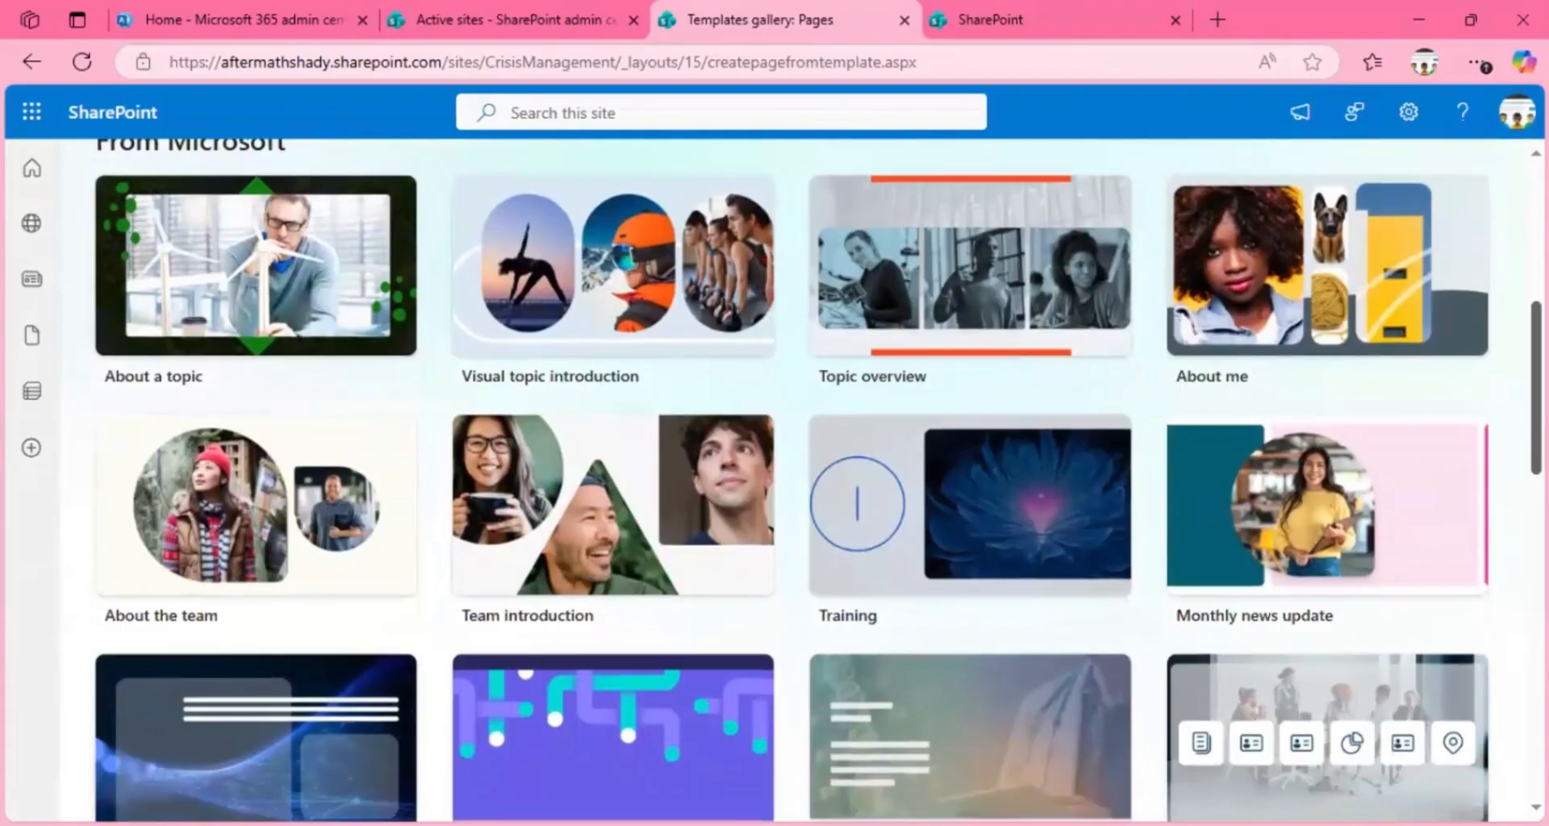
scroll(1239, 359, "up", 1)
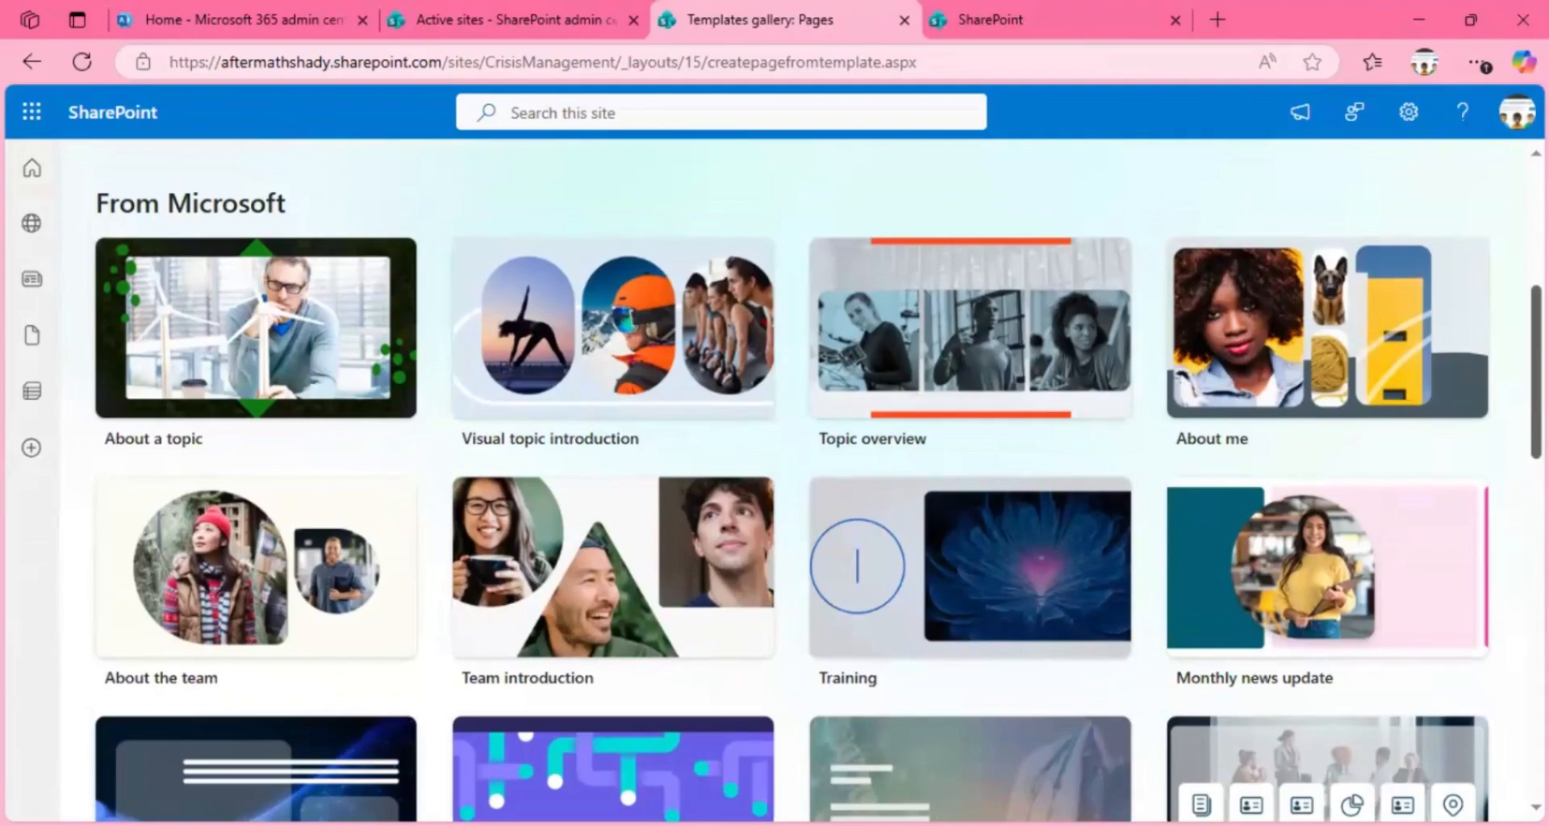
scroll(775, 484, "up", 2)
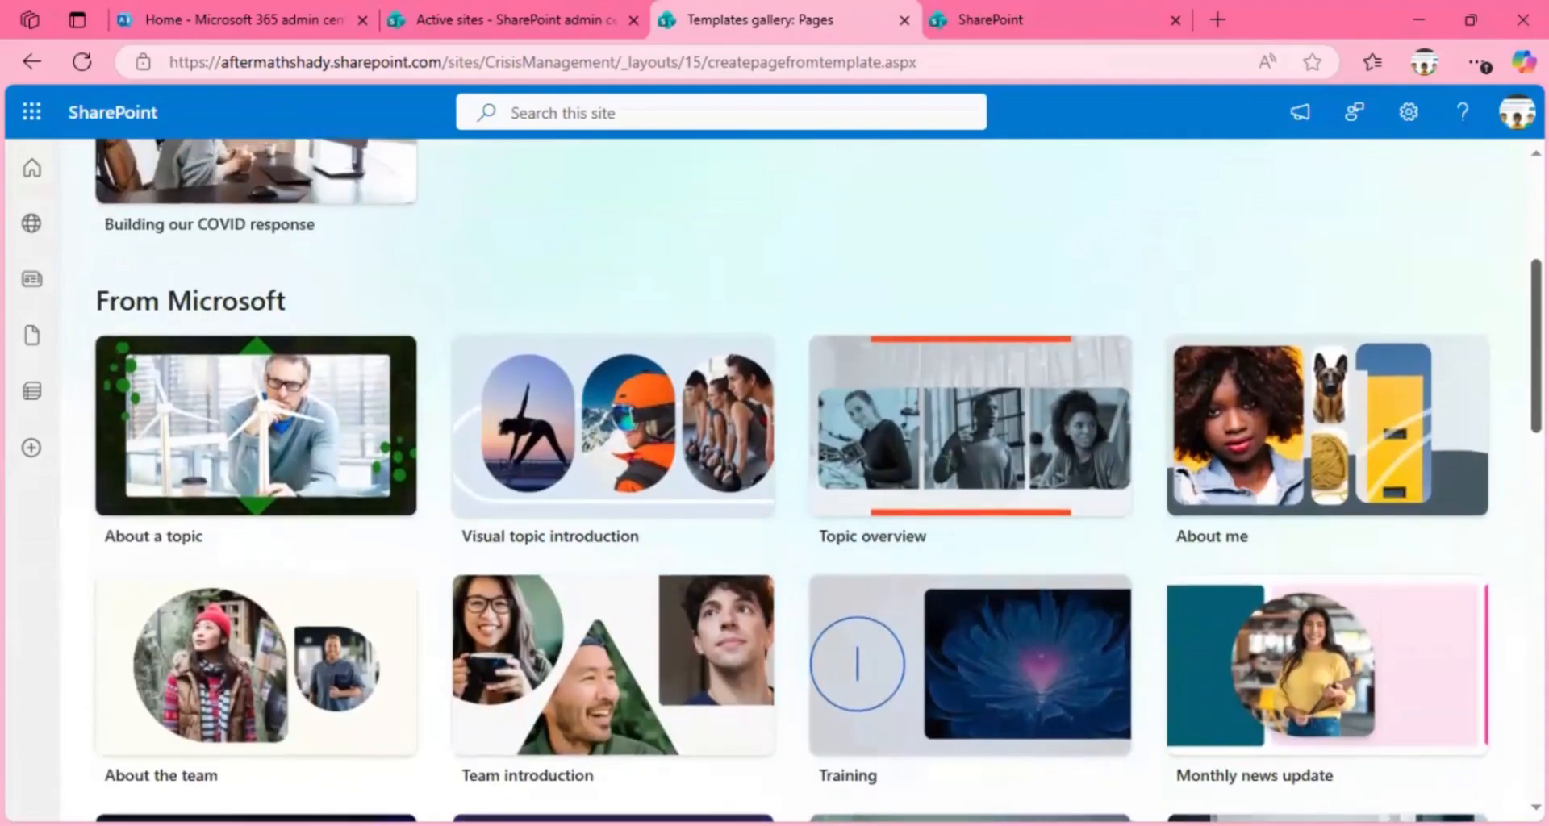
scroll(775, 484, "down", 2)
scroll(1508, 490, "down", 3)
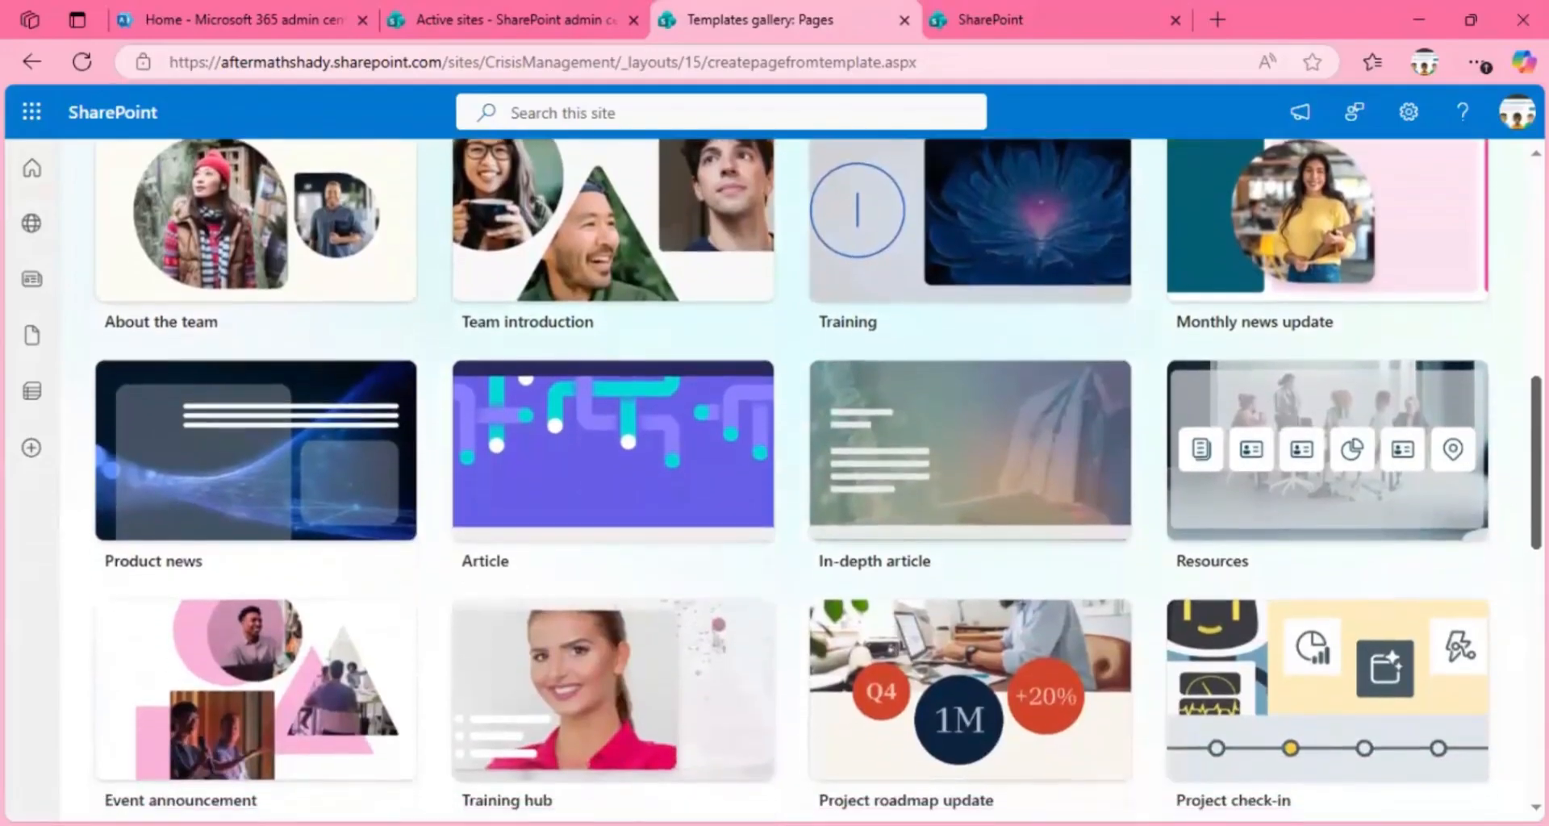
scroll(818, 479, "down", 3)
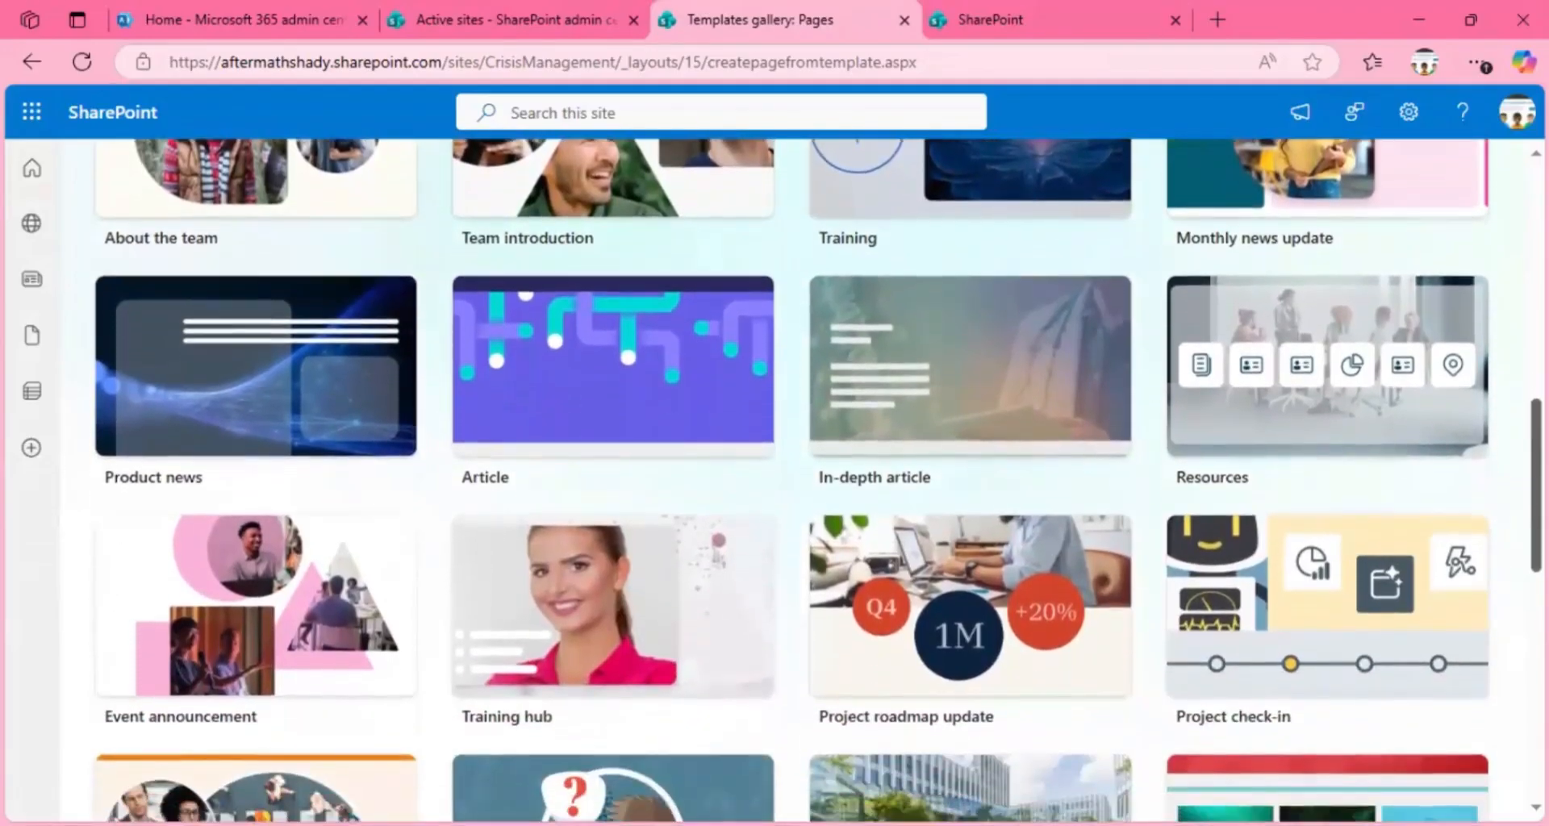
scroll(818, 480, "down", 1)
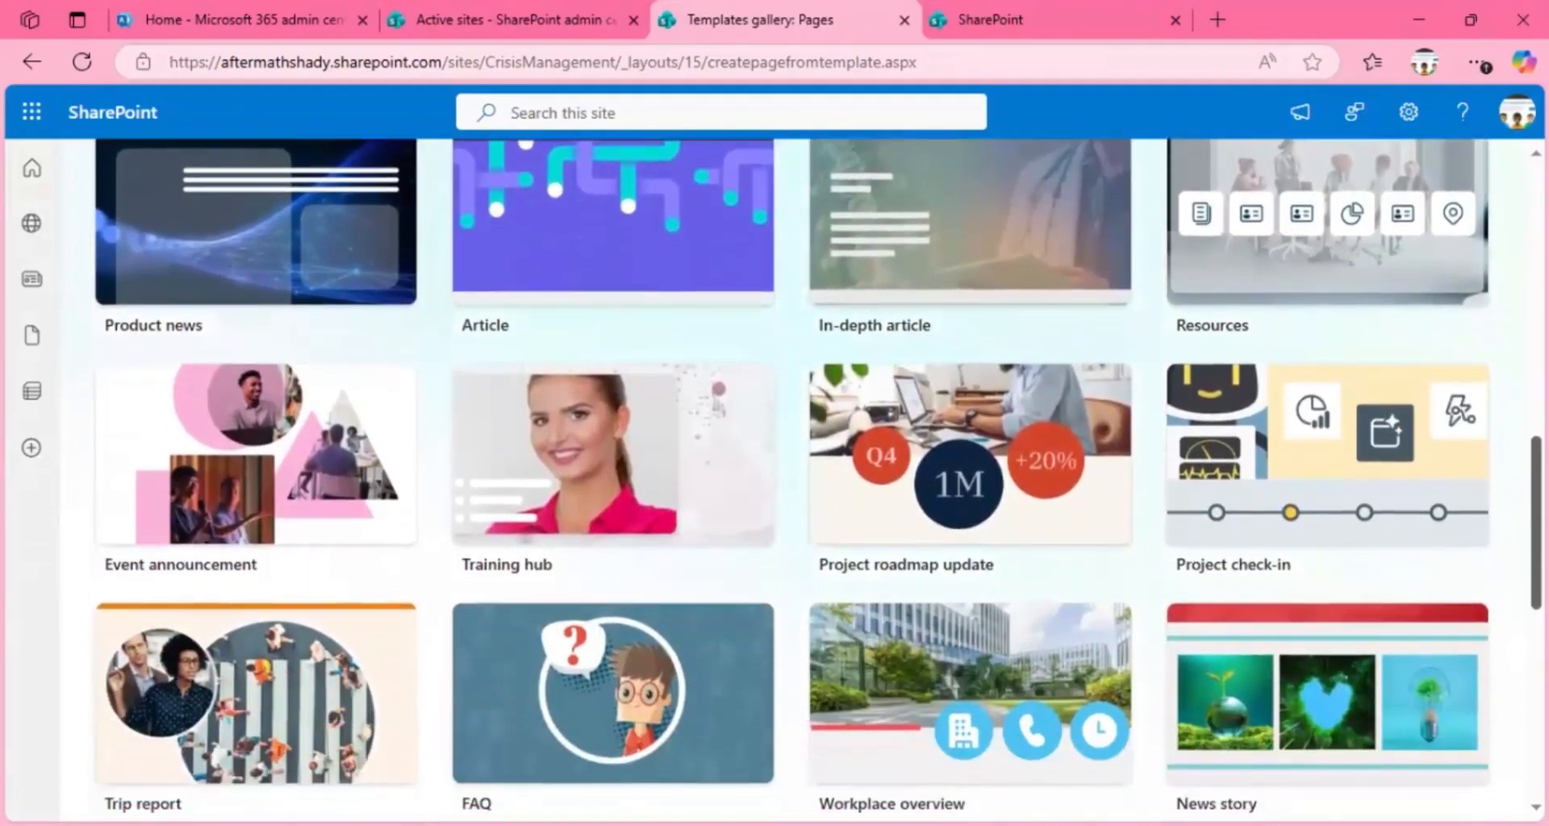
scroll(818, 479, "down", 1)
scroll(1315, 536, "up", 4)
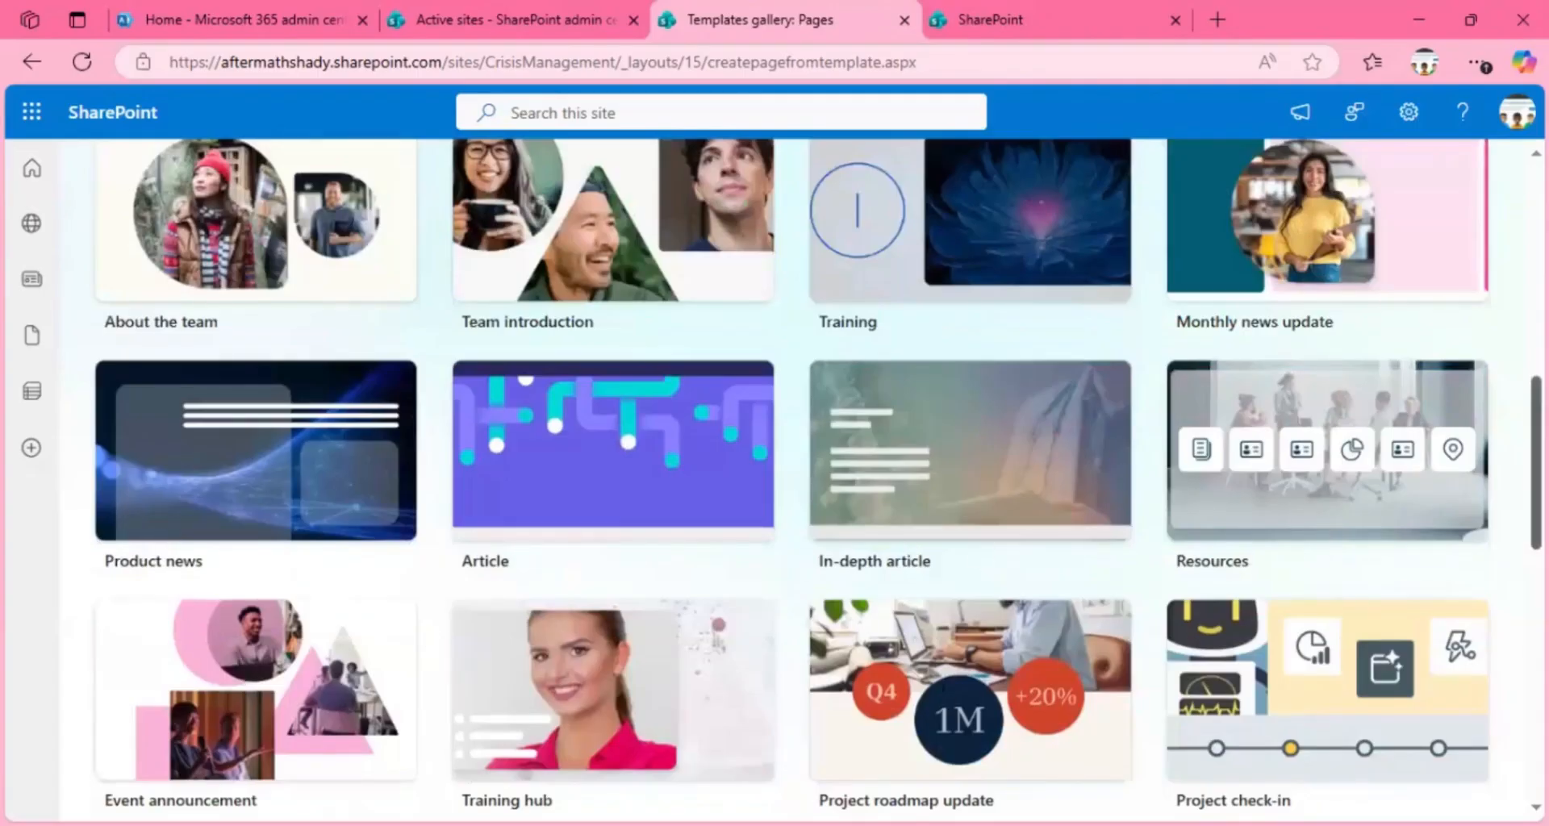
scroll(979, 584, "down", 6)
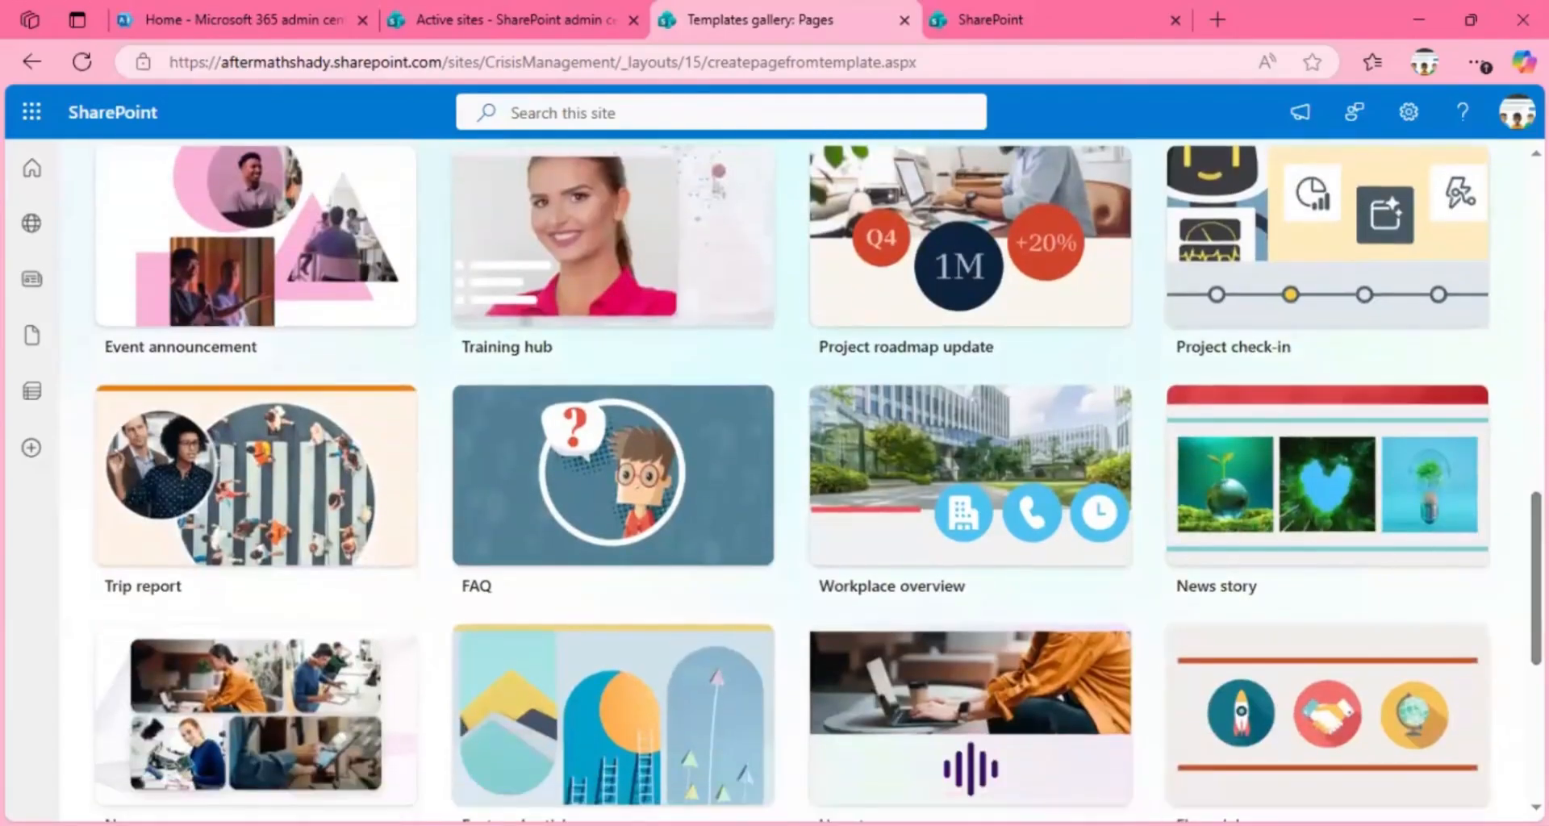
scroll(818, 484, "down", 5)
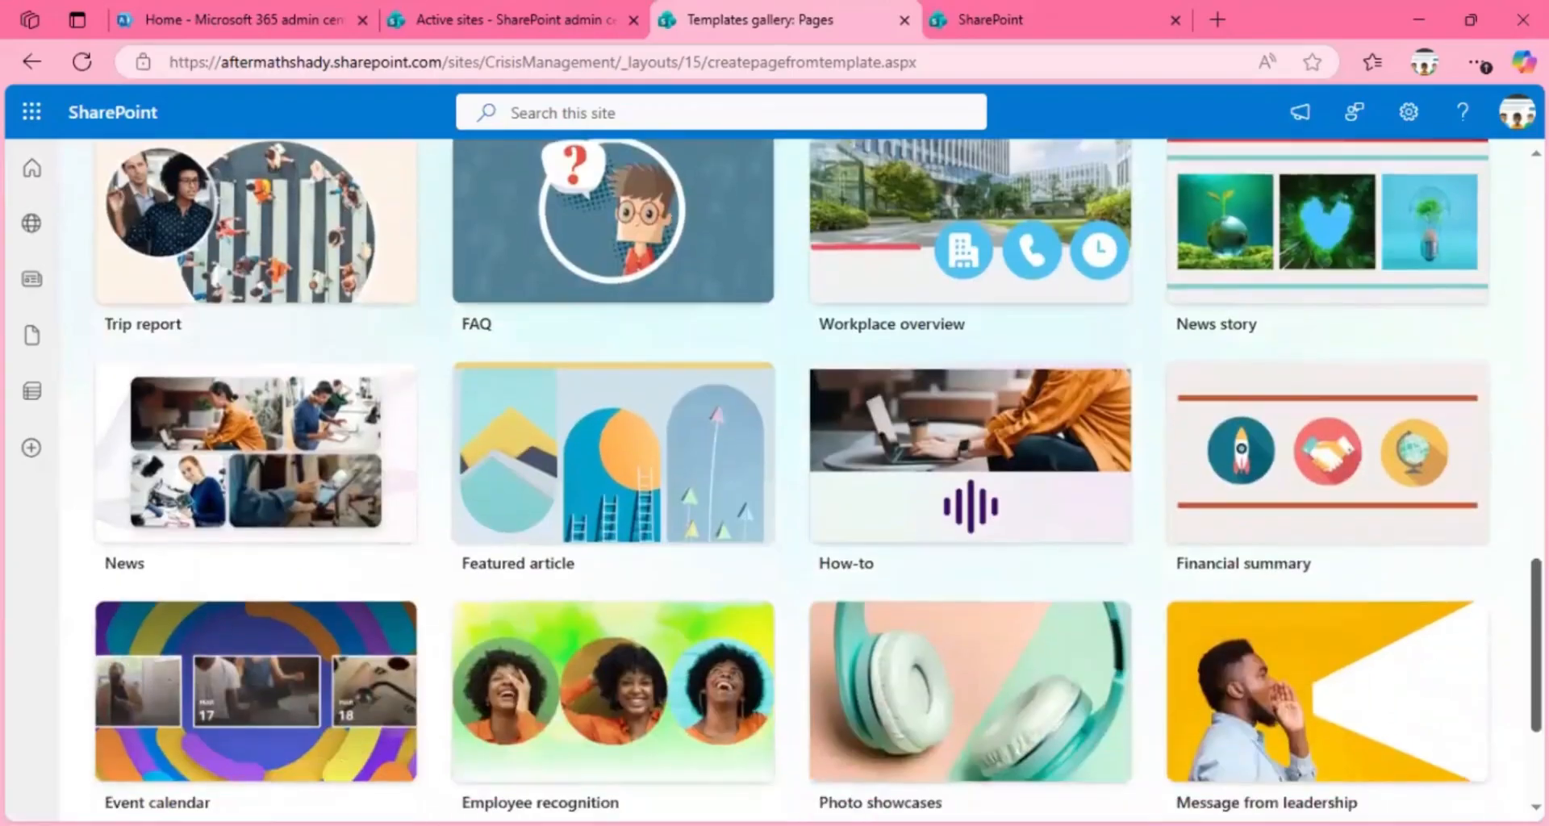
scroll(818, 484, "up", 7)
scroll(1476, 411, "up", 5)
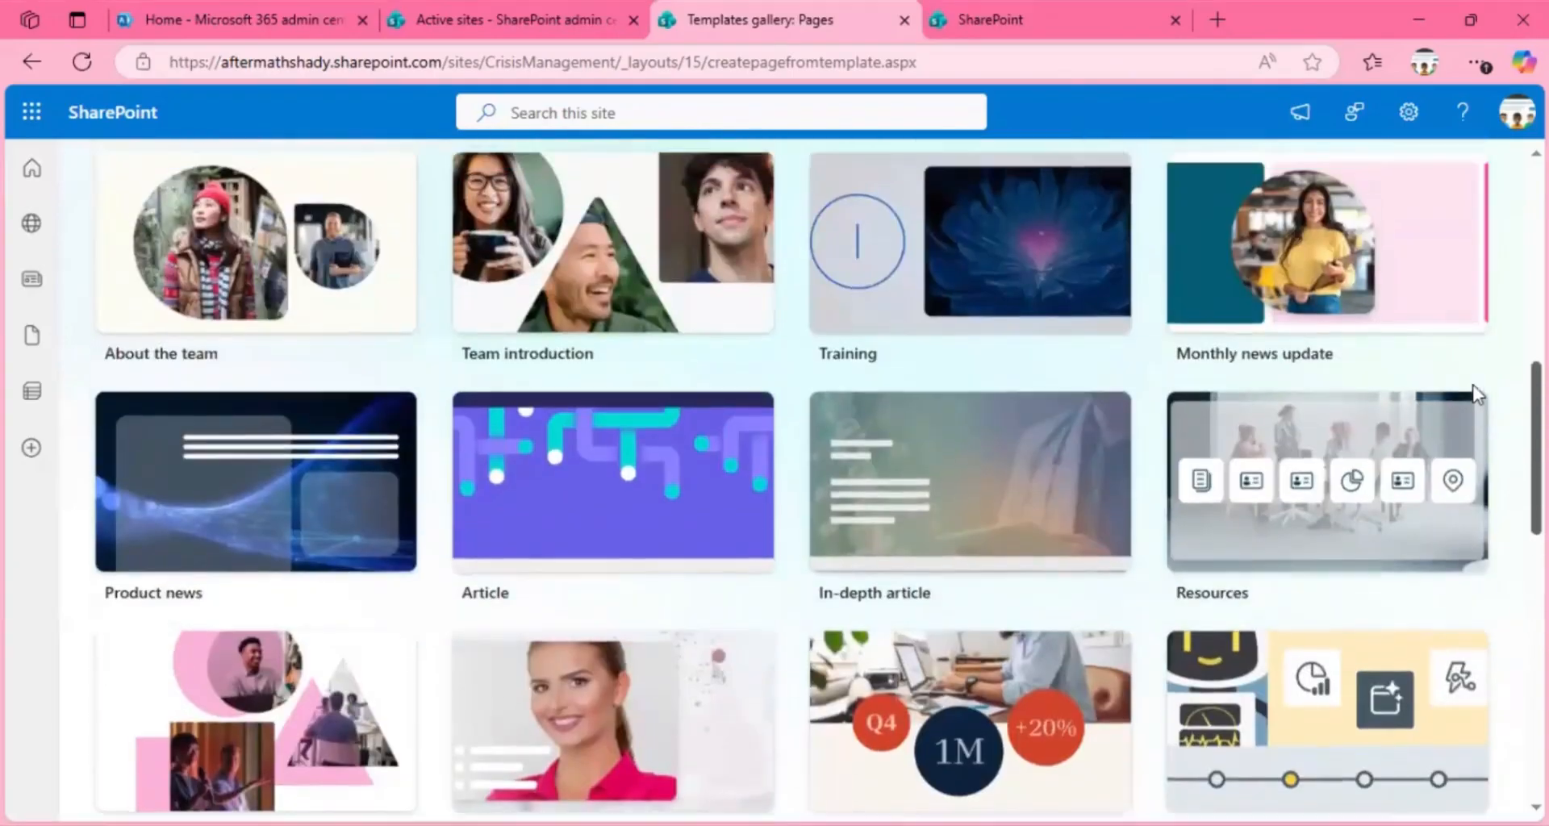
scroll(1475, 414, "down", 1)
scroll(1484, 476, "down", 6)
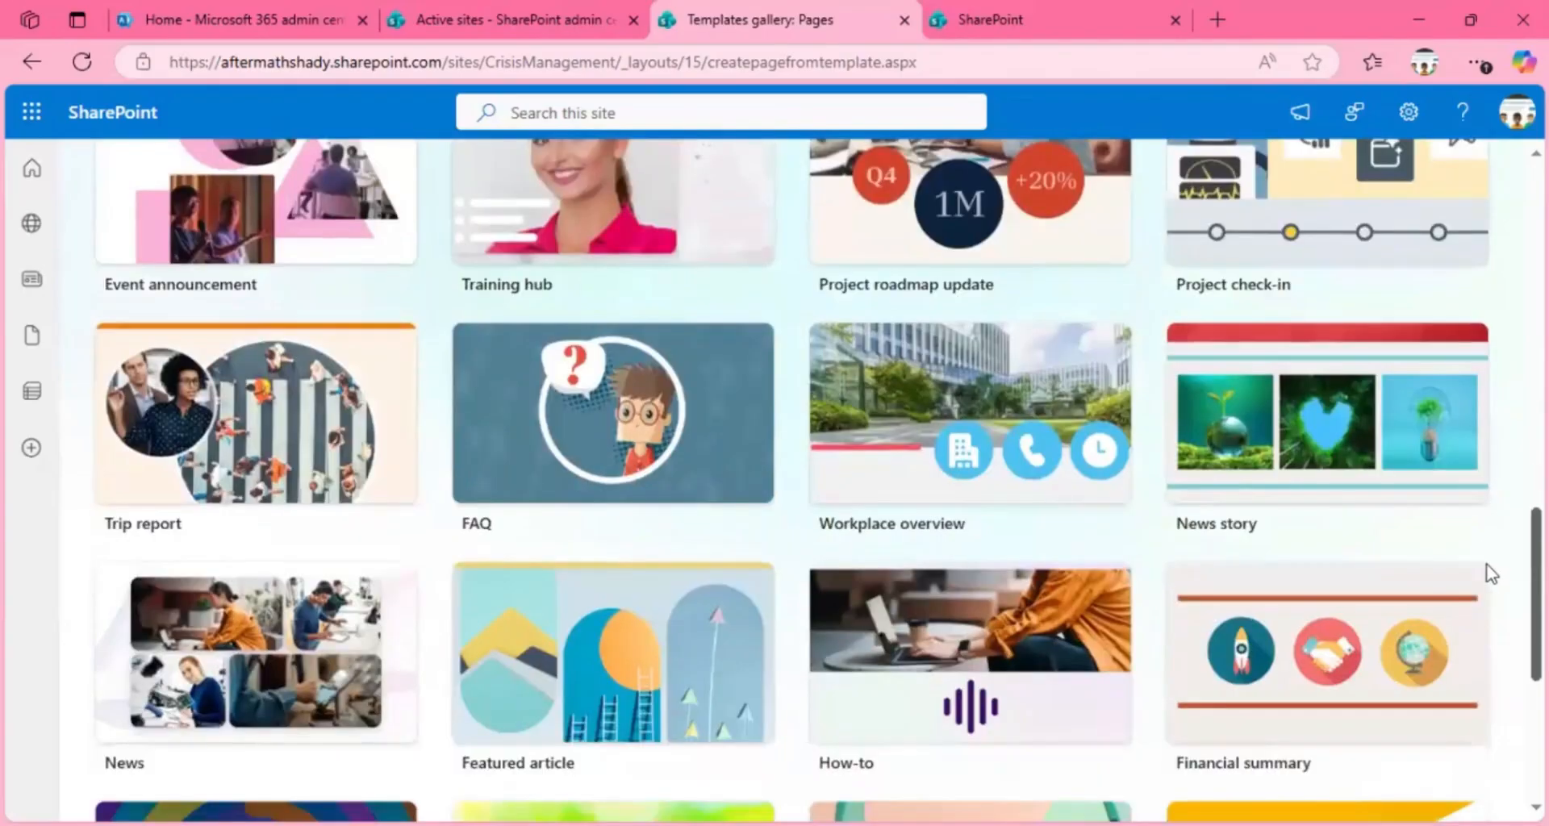
scroll(1490, 573, "down", 3)
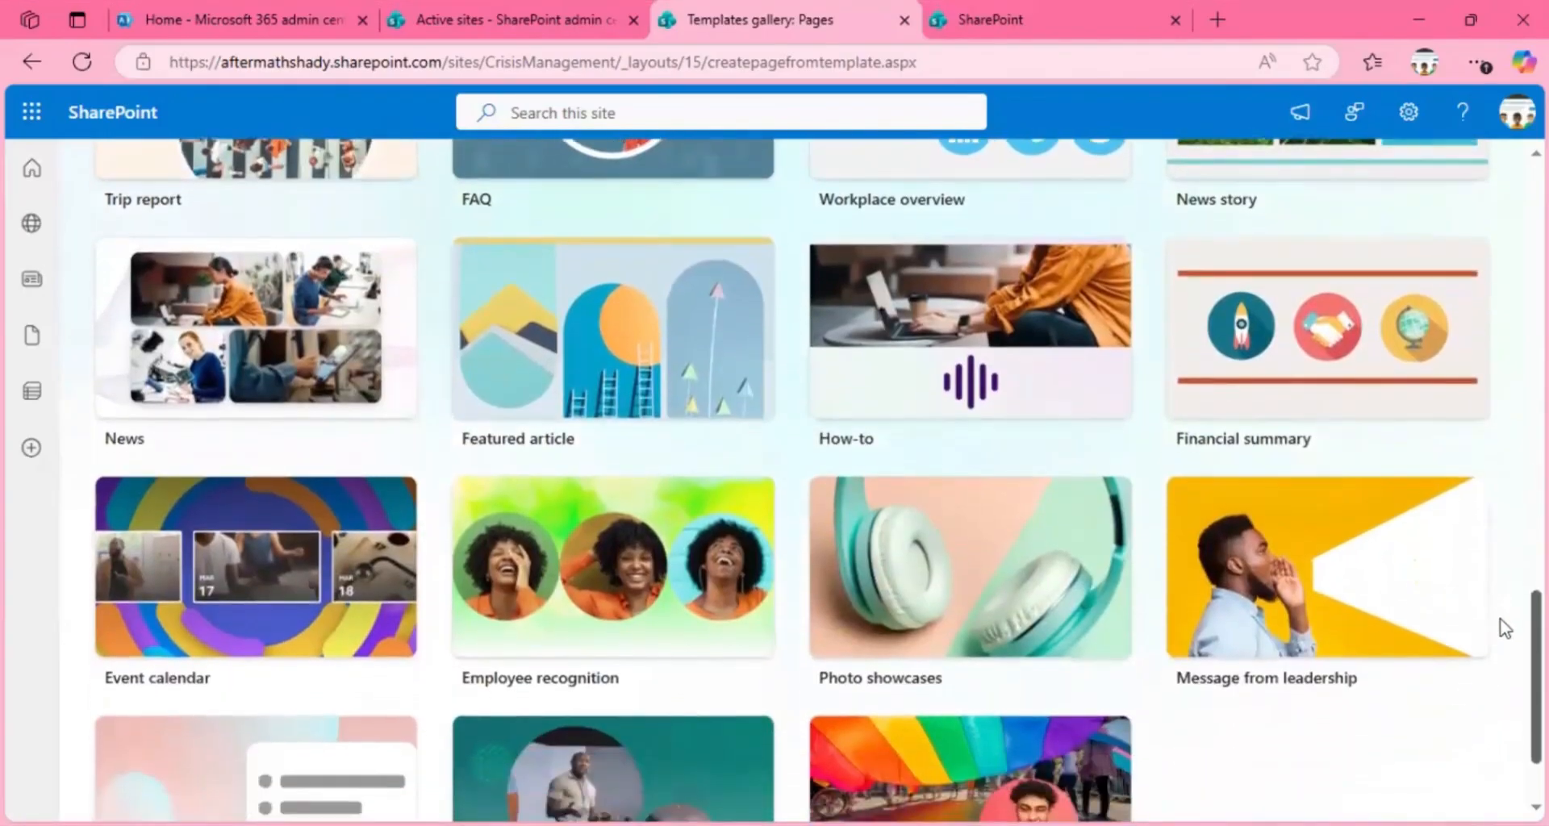
scroll(1500, 625, "up", 5)
scroll(1491, 509, "down", 7)
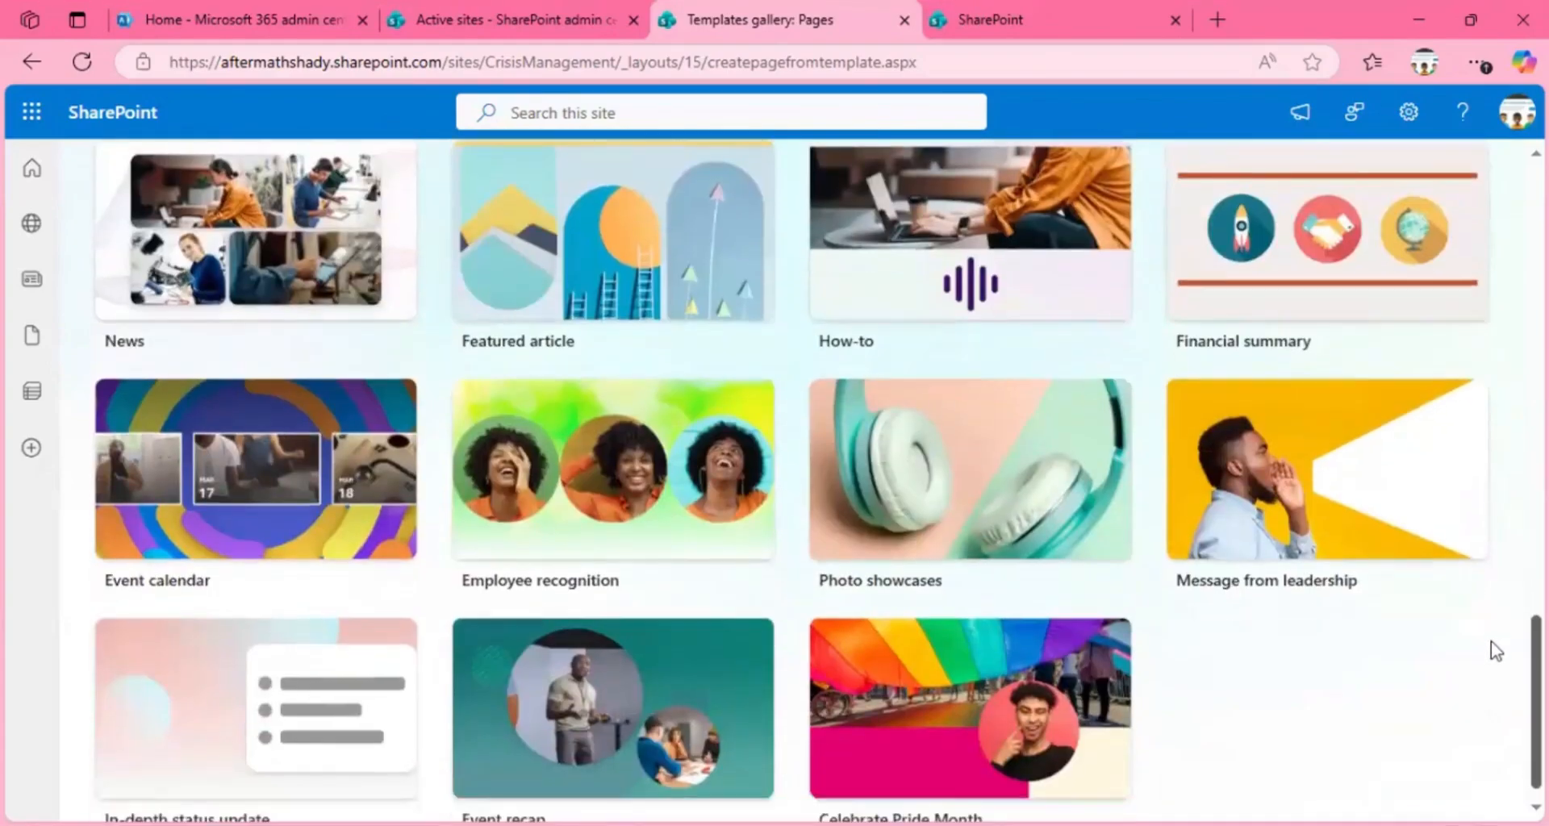
scroll(1490, 613, "up", 3)
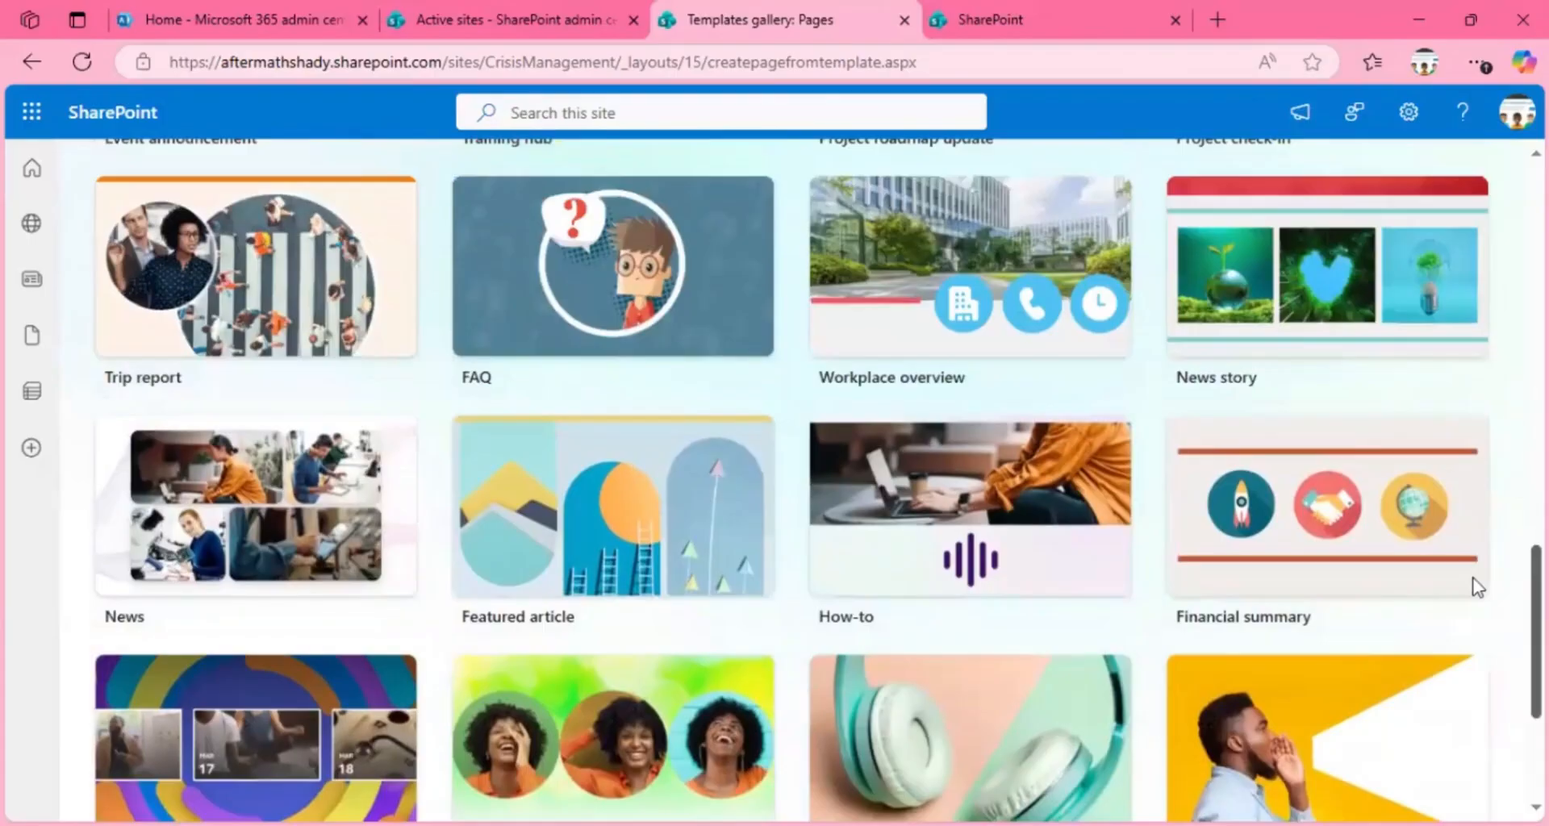
scroll(1477, 564, "up", 1)
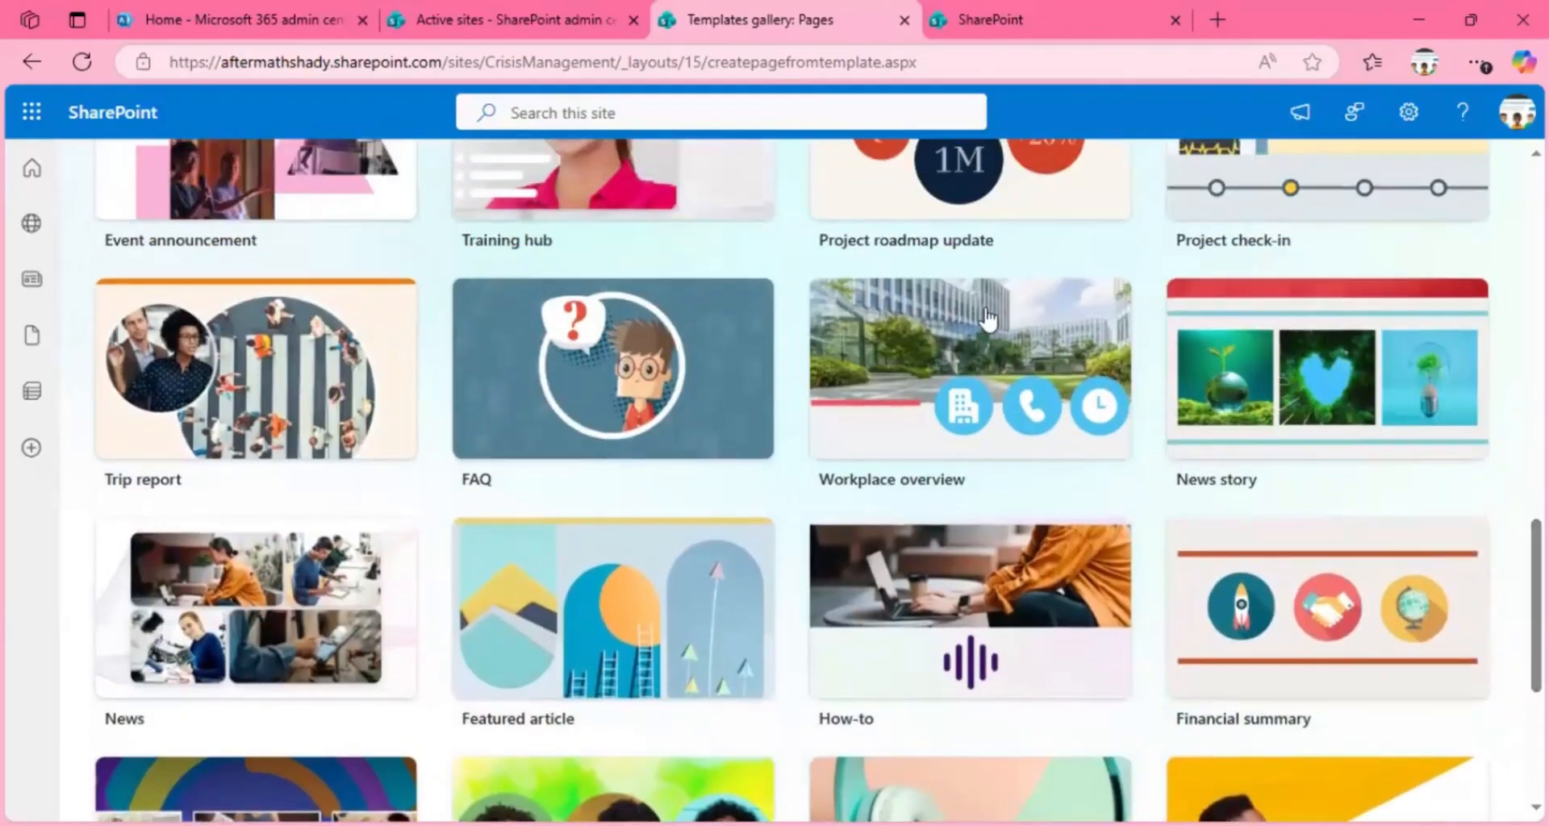
Step: Review the Workplace overview template's description and preview, and create a regular page from it rather than a private draft
left_click(926, 355)
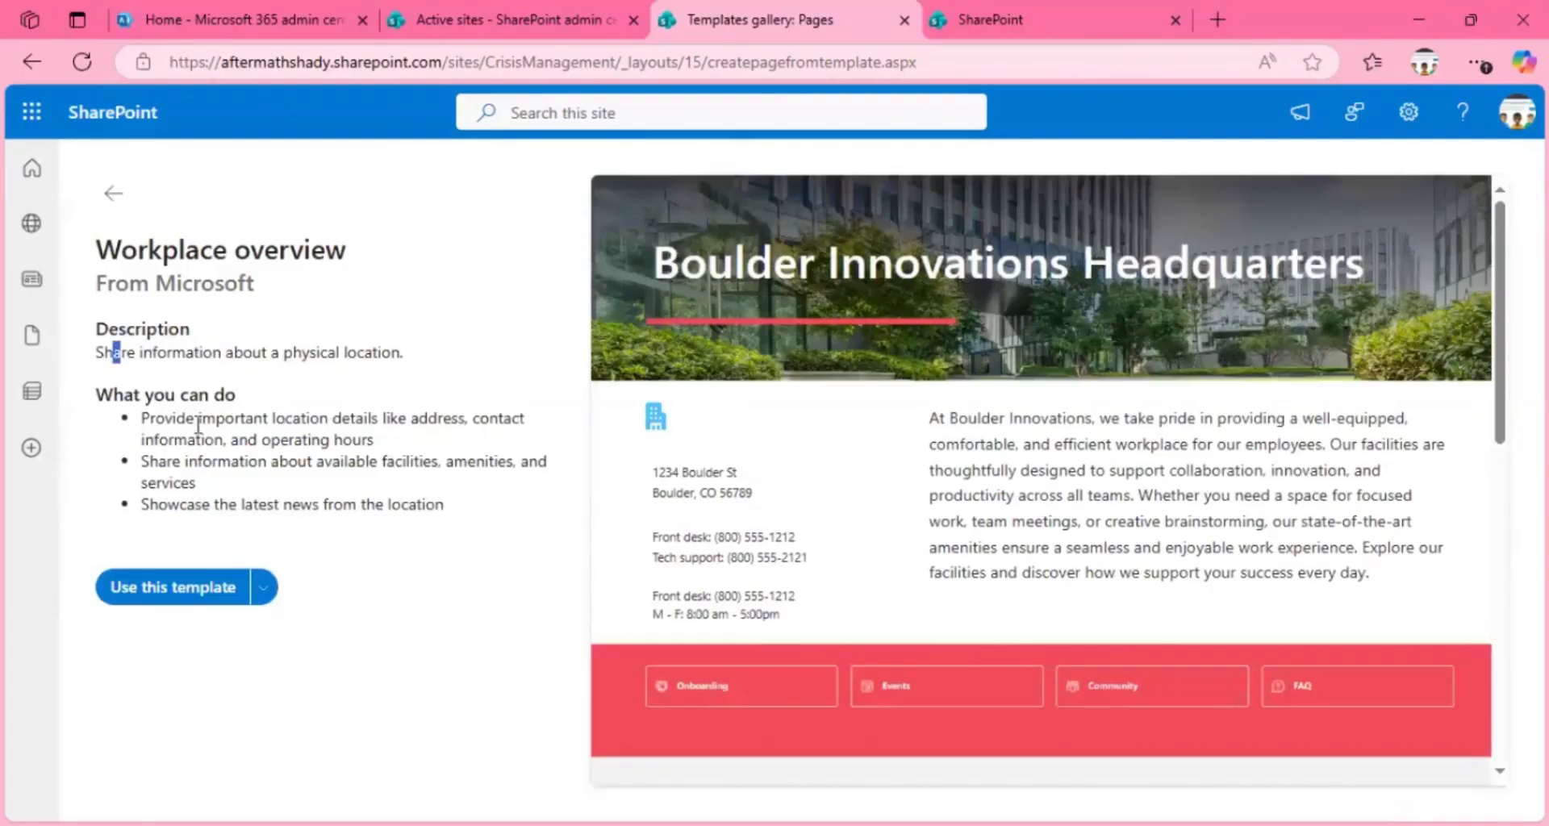
left_click(142, 417)
left_click_drag(390, 417, 399, 417)
left_click_drag(1501, 269, 1509, 493)
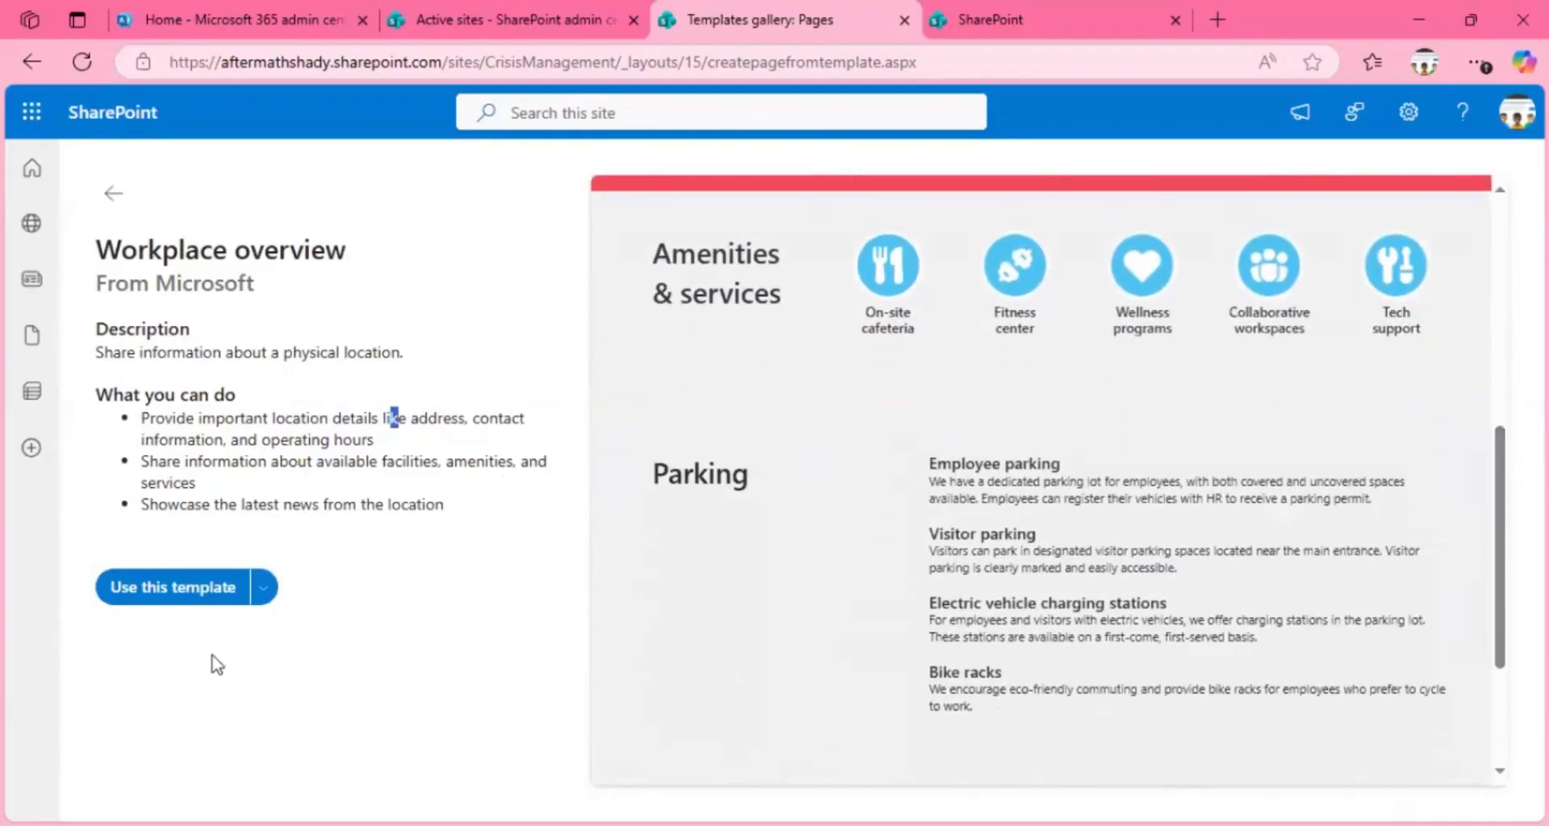
left_click(260, 588)
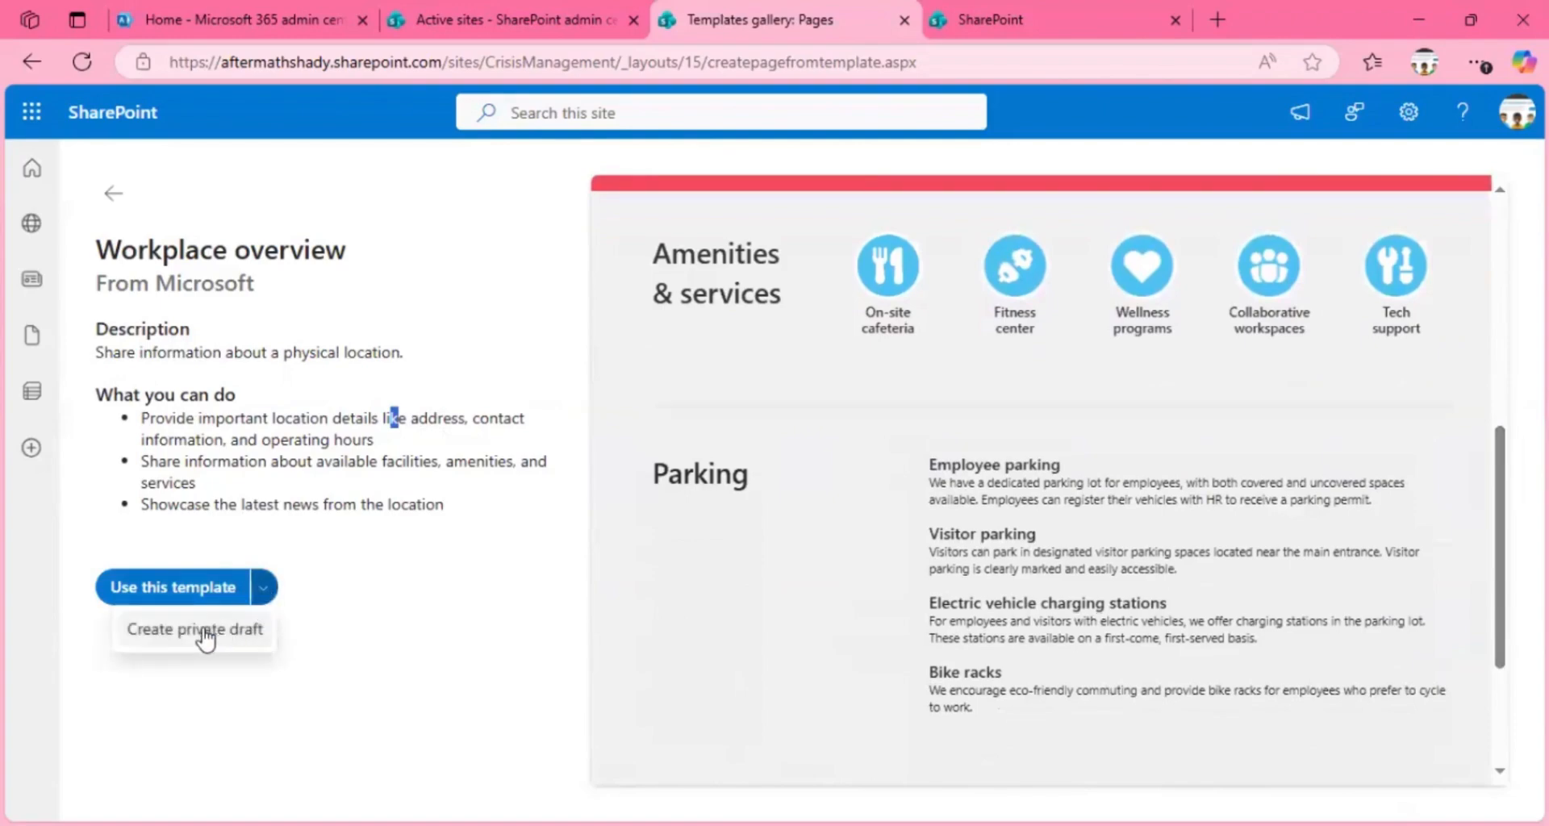
left_click(184, 597)
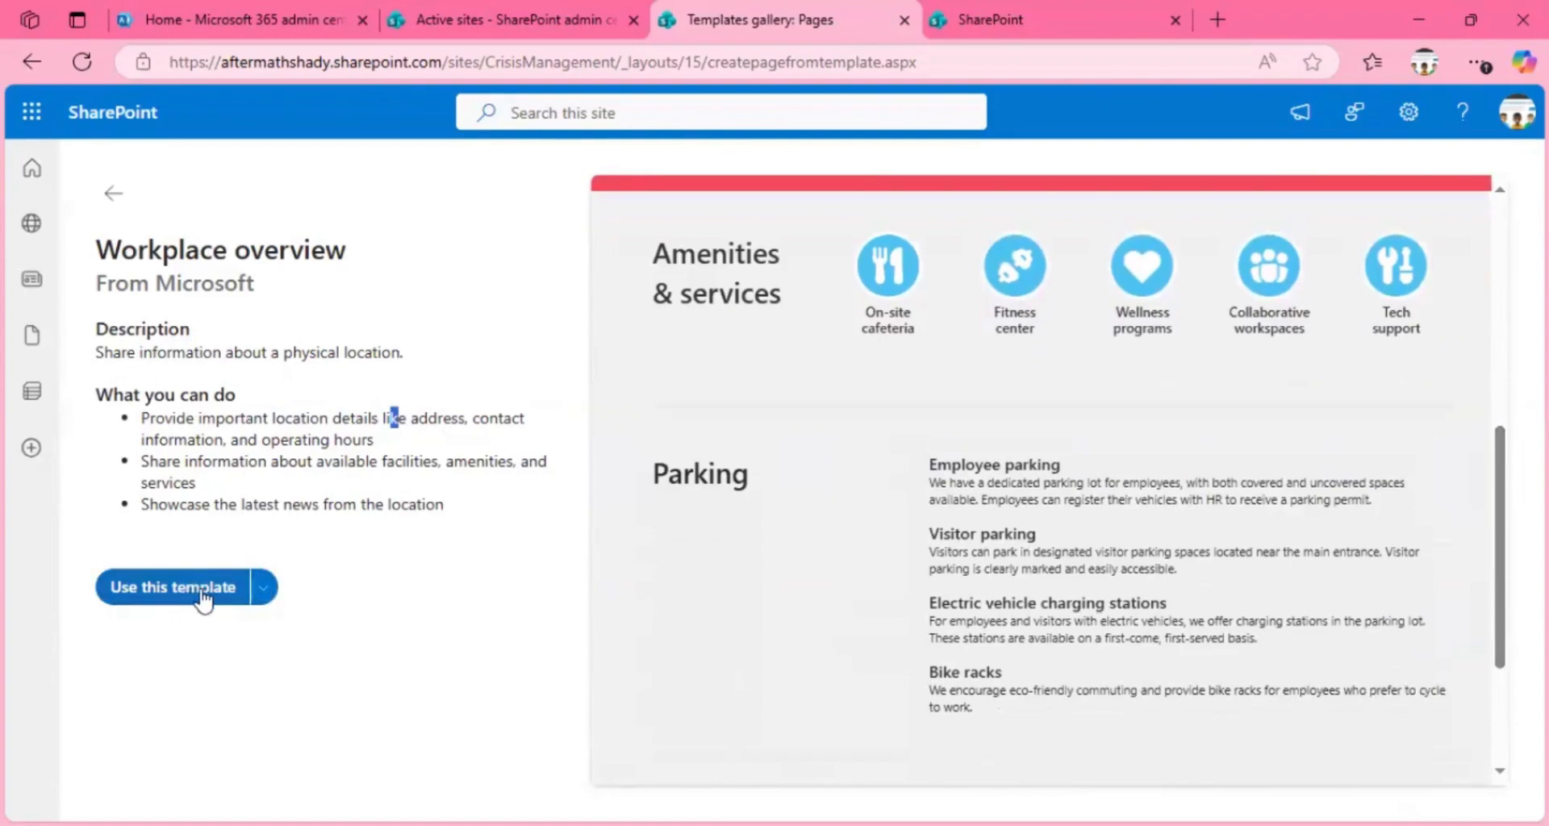
left_click(201, 601)
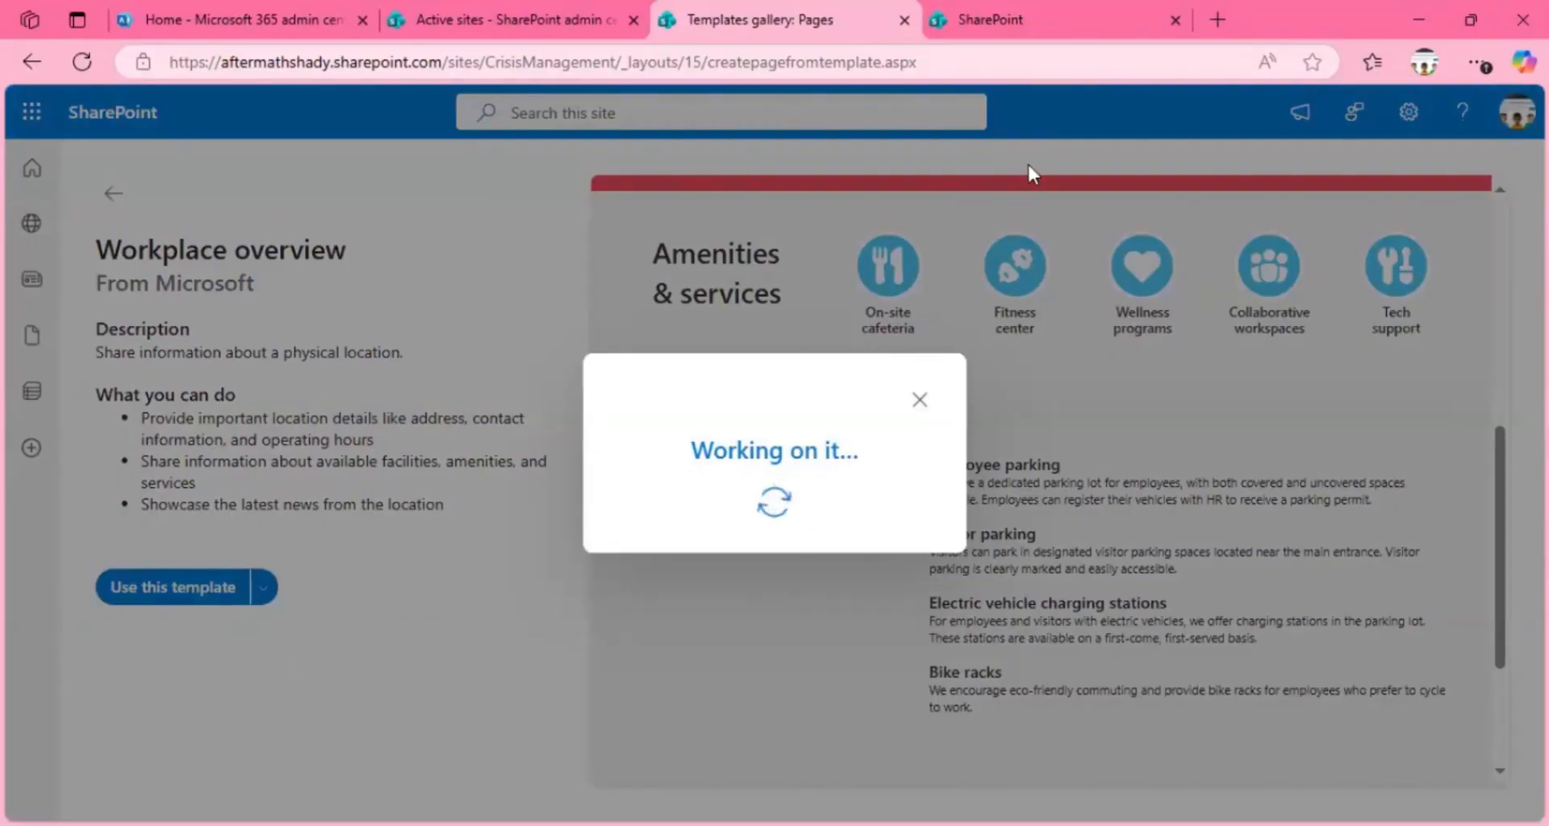
Step: Copy the CrisisManagement site address from the new page and open it in the other SharePoint browser tab, checking on the page's creation
left_click(1019, 15)
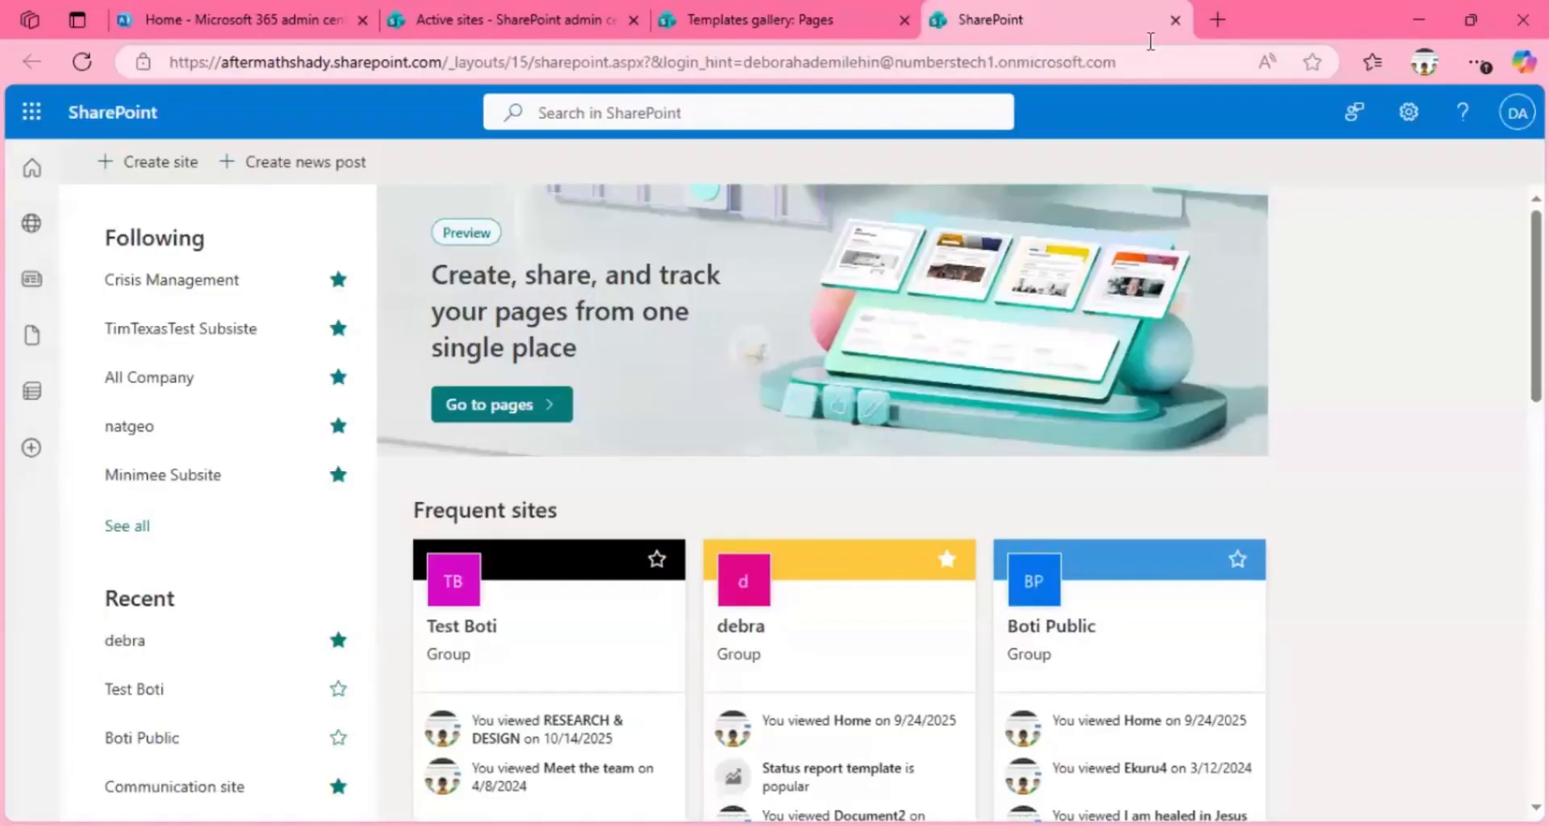
left_click(850, 22)
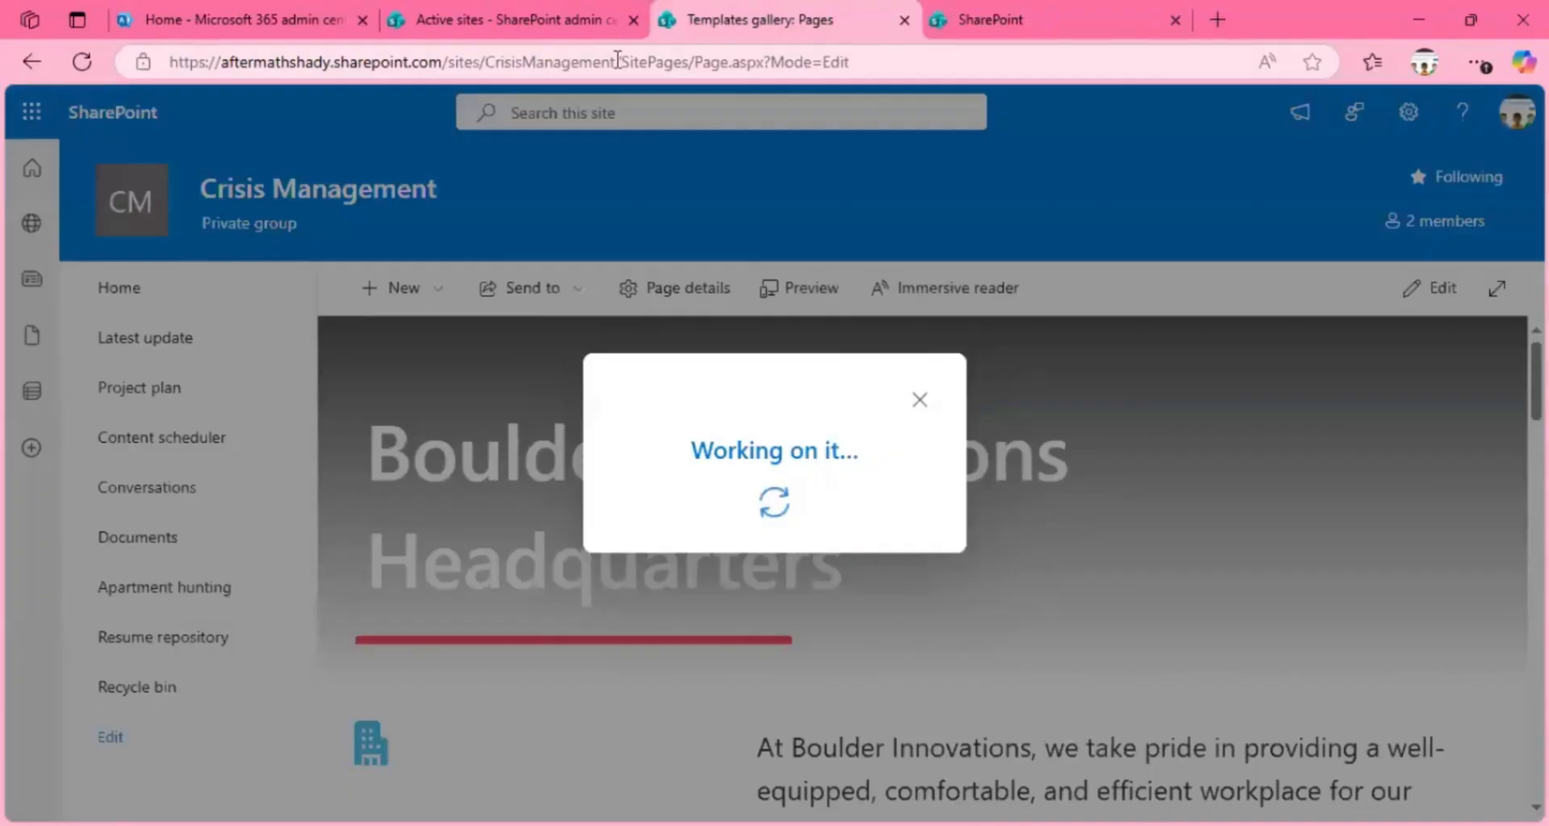
left_click_drag(617, 60, 128, 64)
key("ctrl+c")
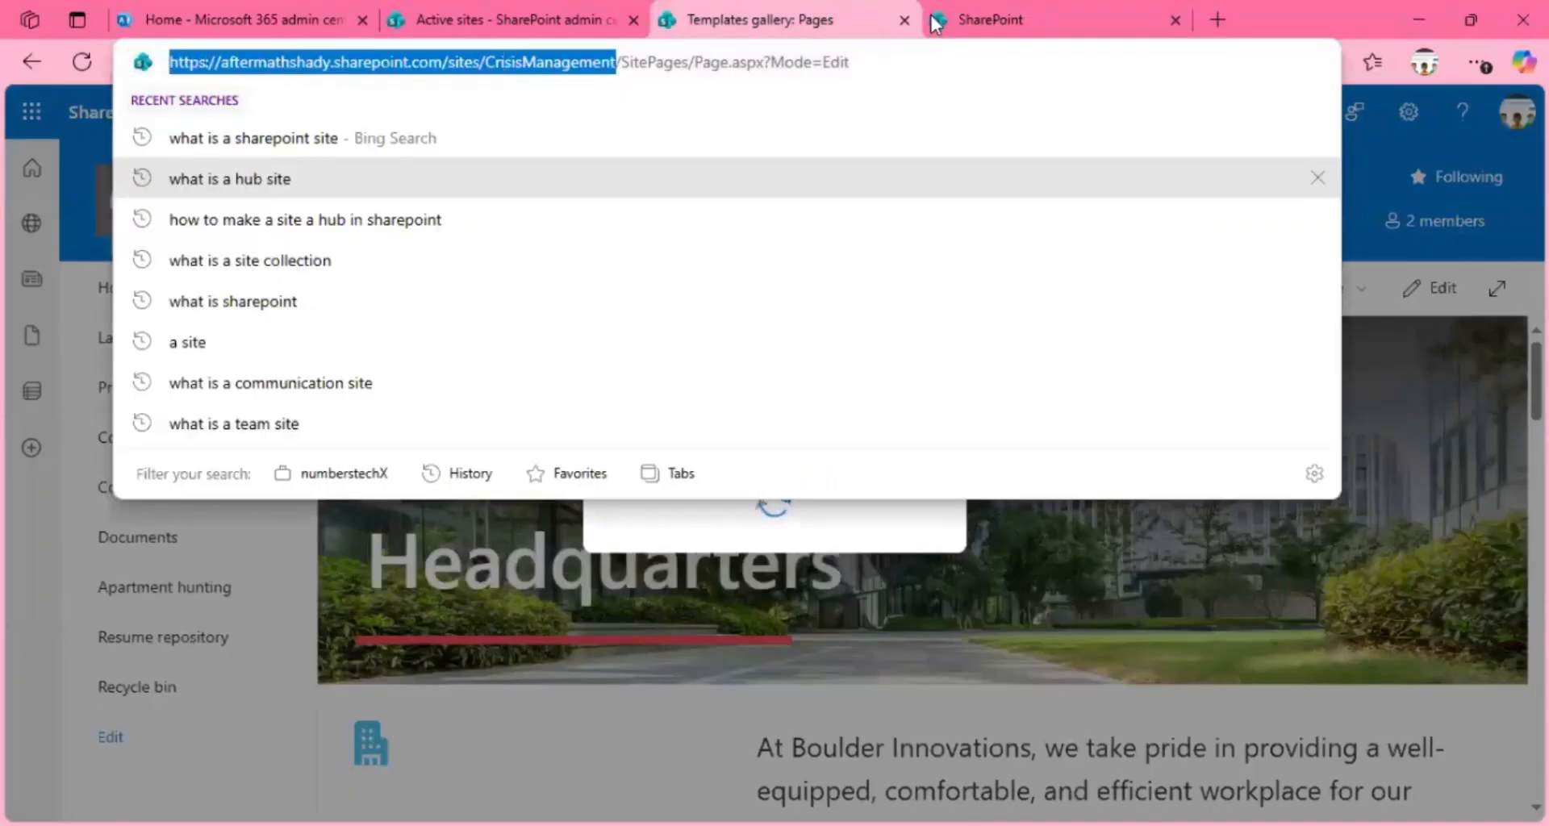
left_click(974, 16)
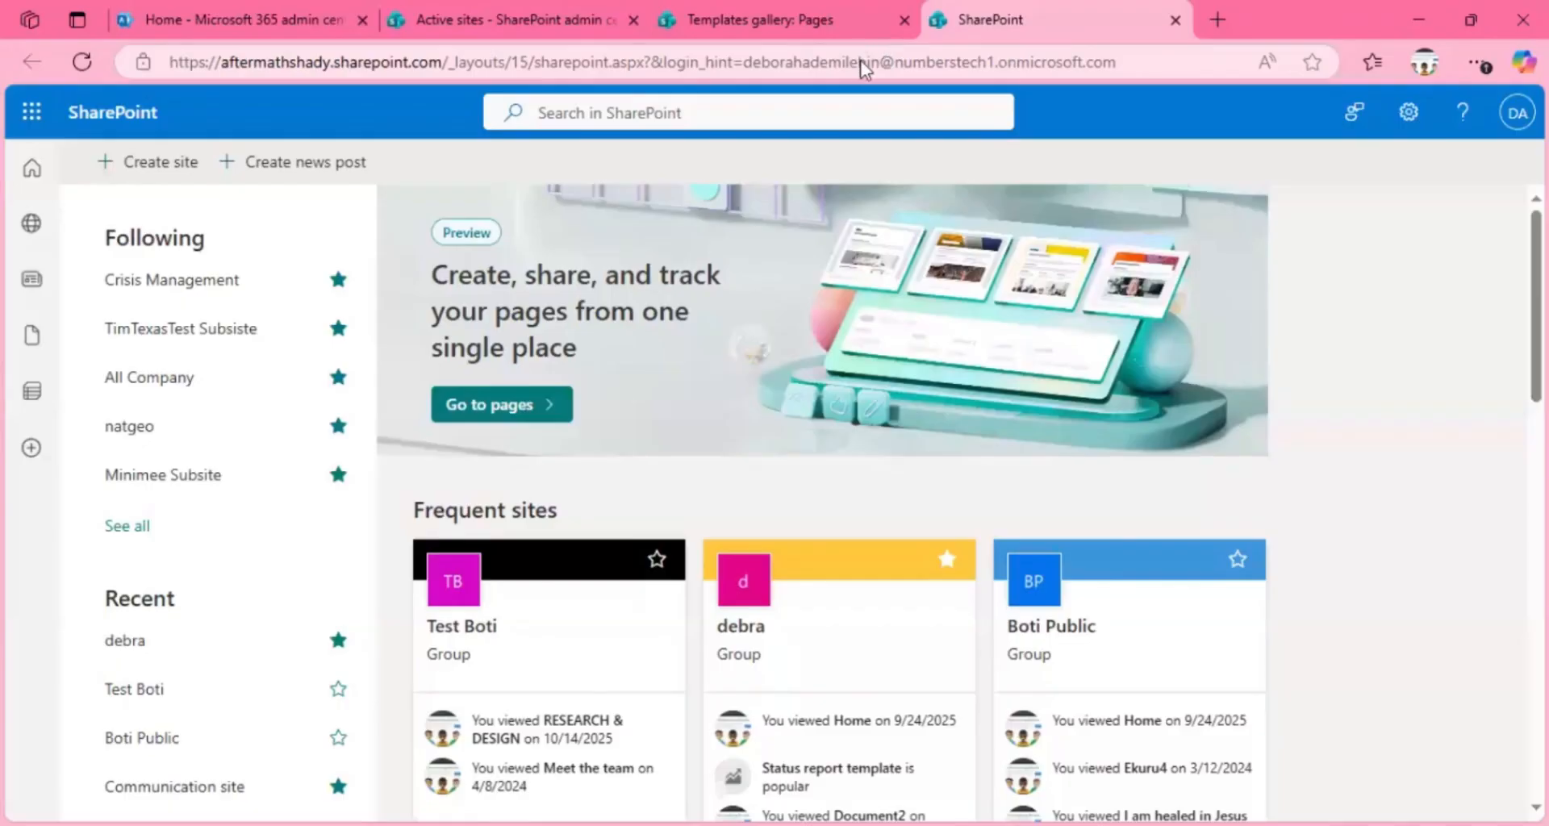
left_click(864, 69)
key("ctrl+v")
key("Return")
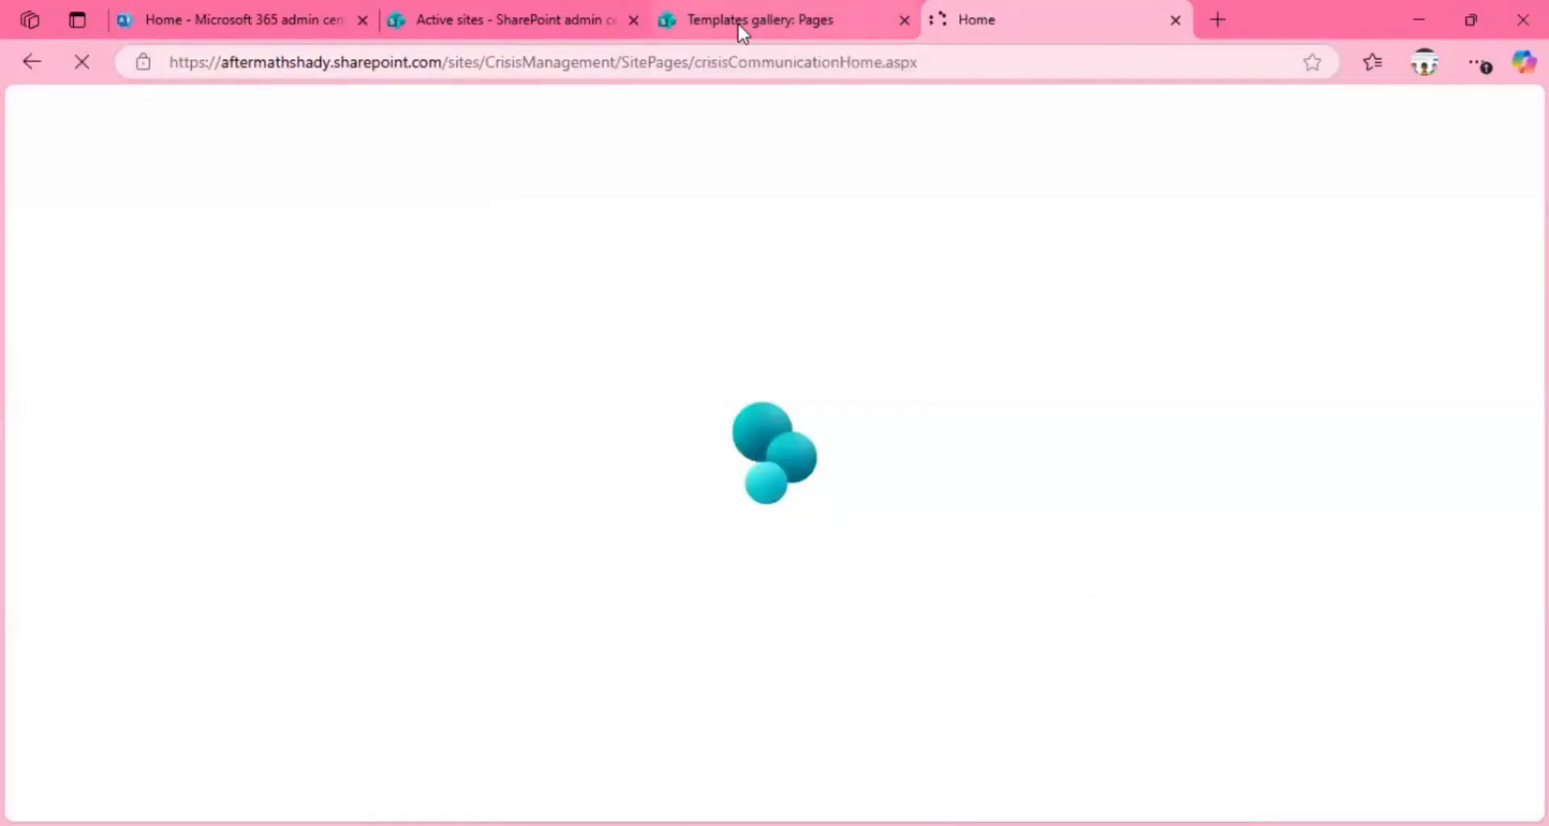
left_click(738, 24)
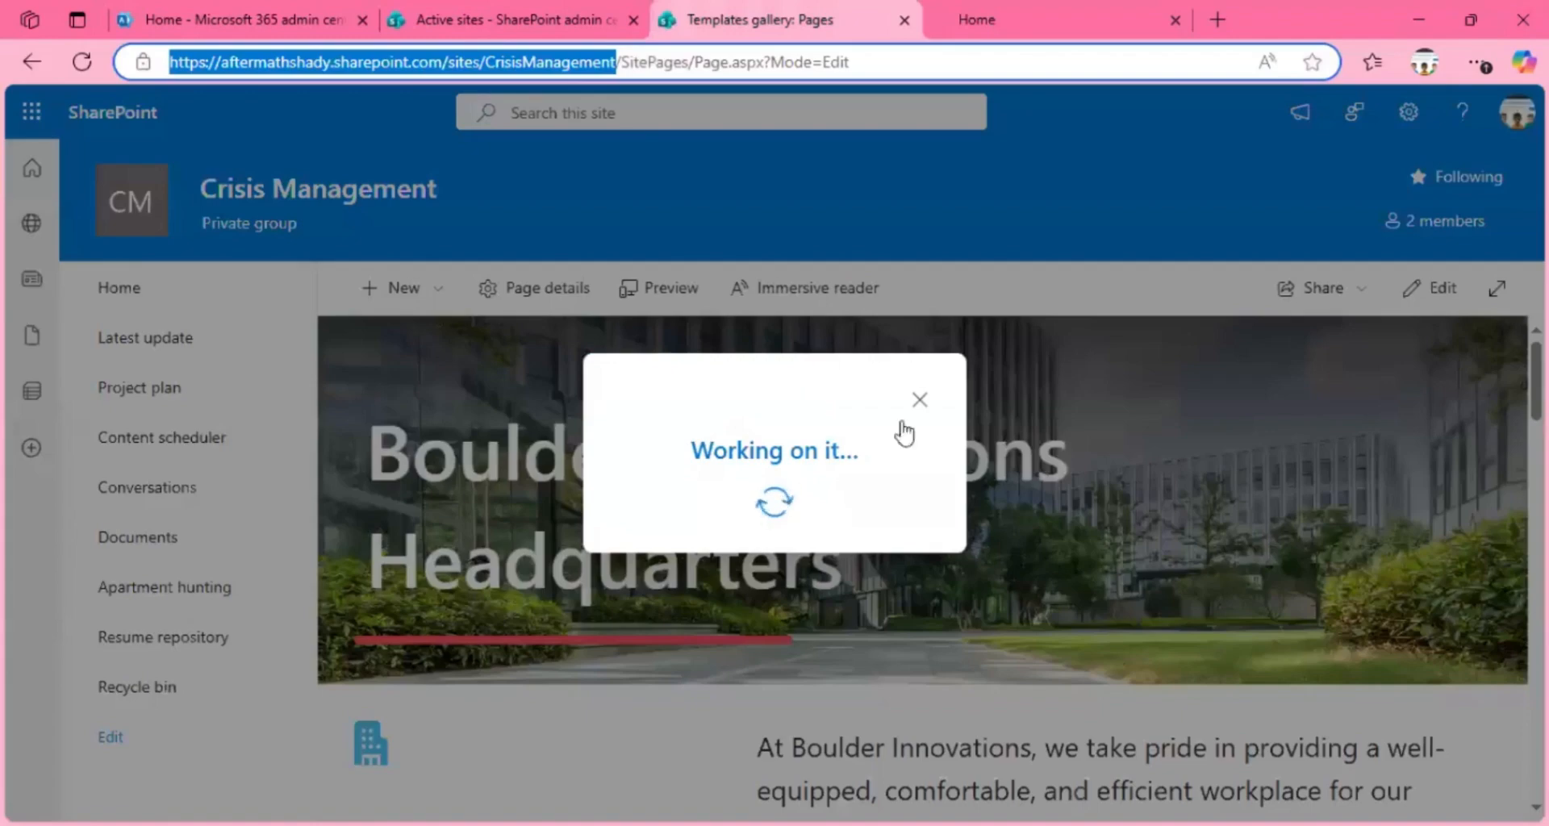
left_click(988, 13)
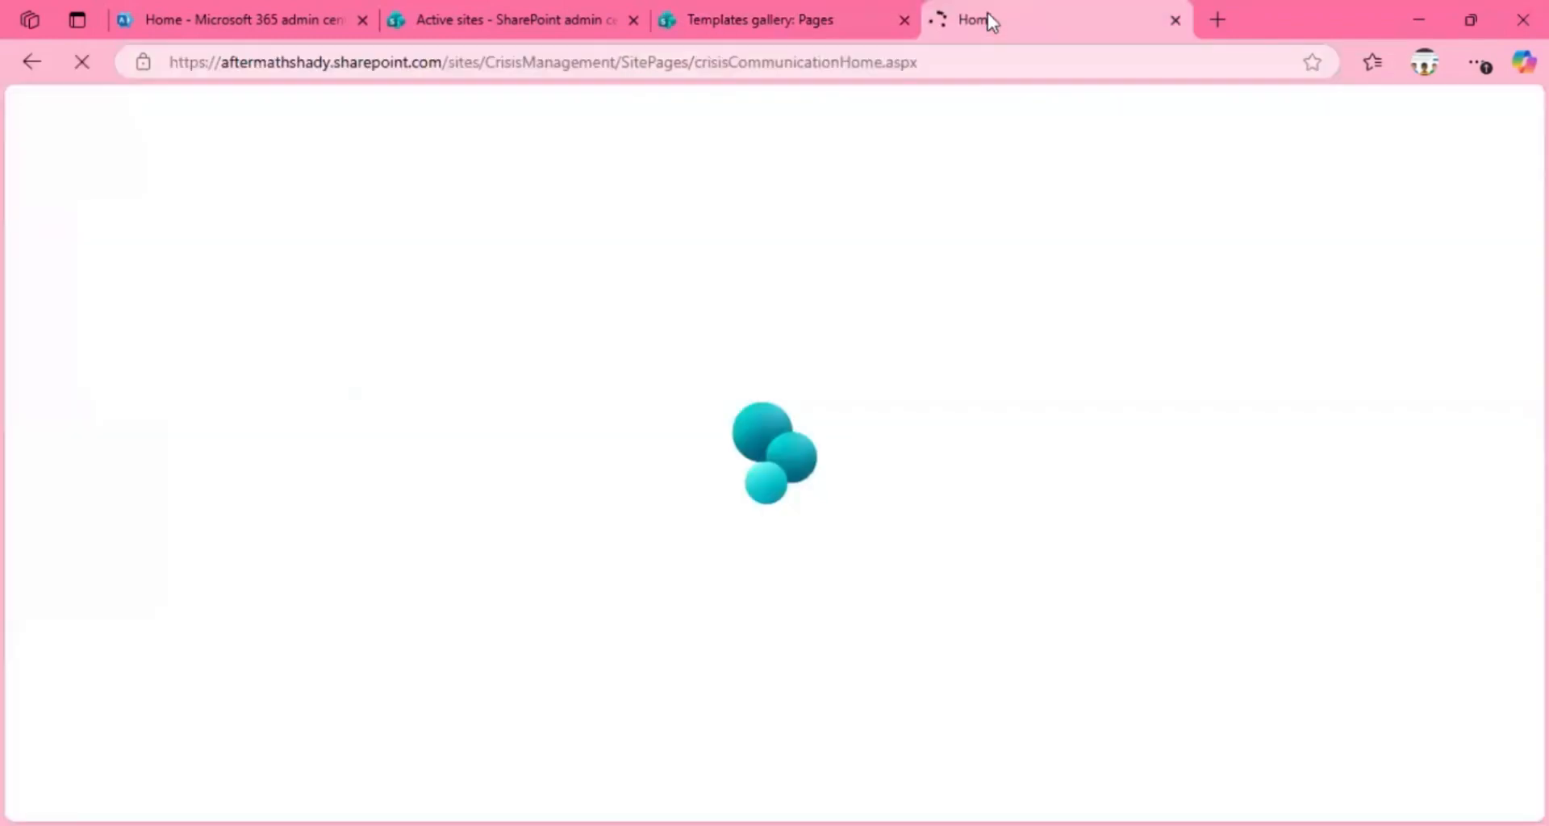
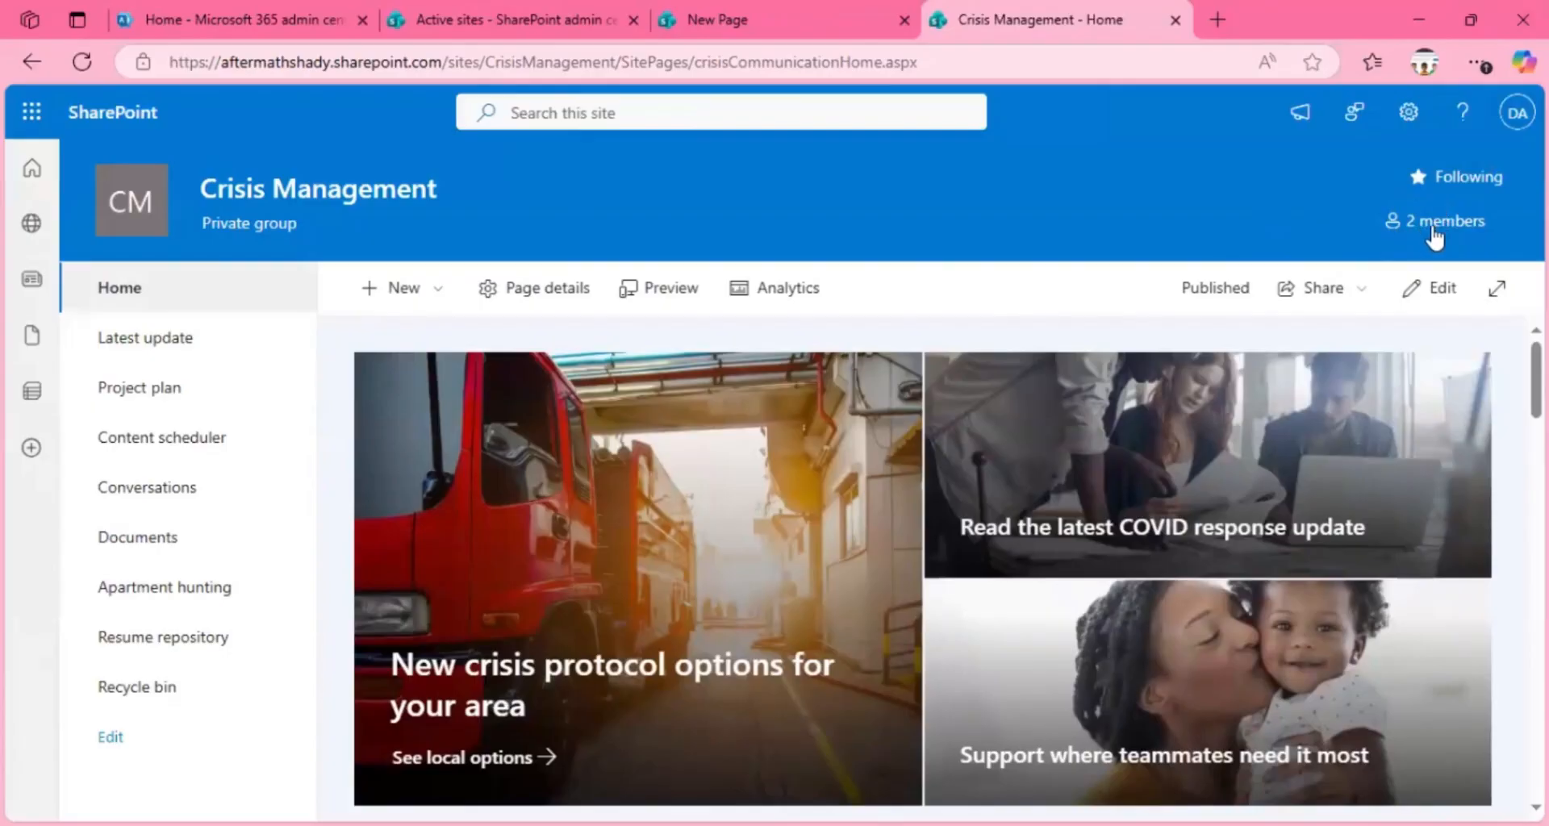
Step: Check the signed-in account's details and start adding a page from the Crisis Management site's settings
left_click(1510, 123)
left_click(1513, 127)
left_click(1513, 128)
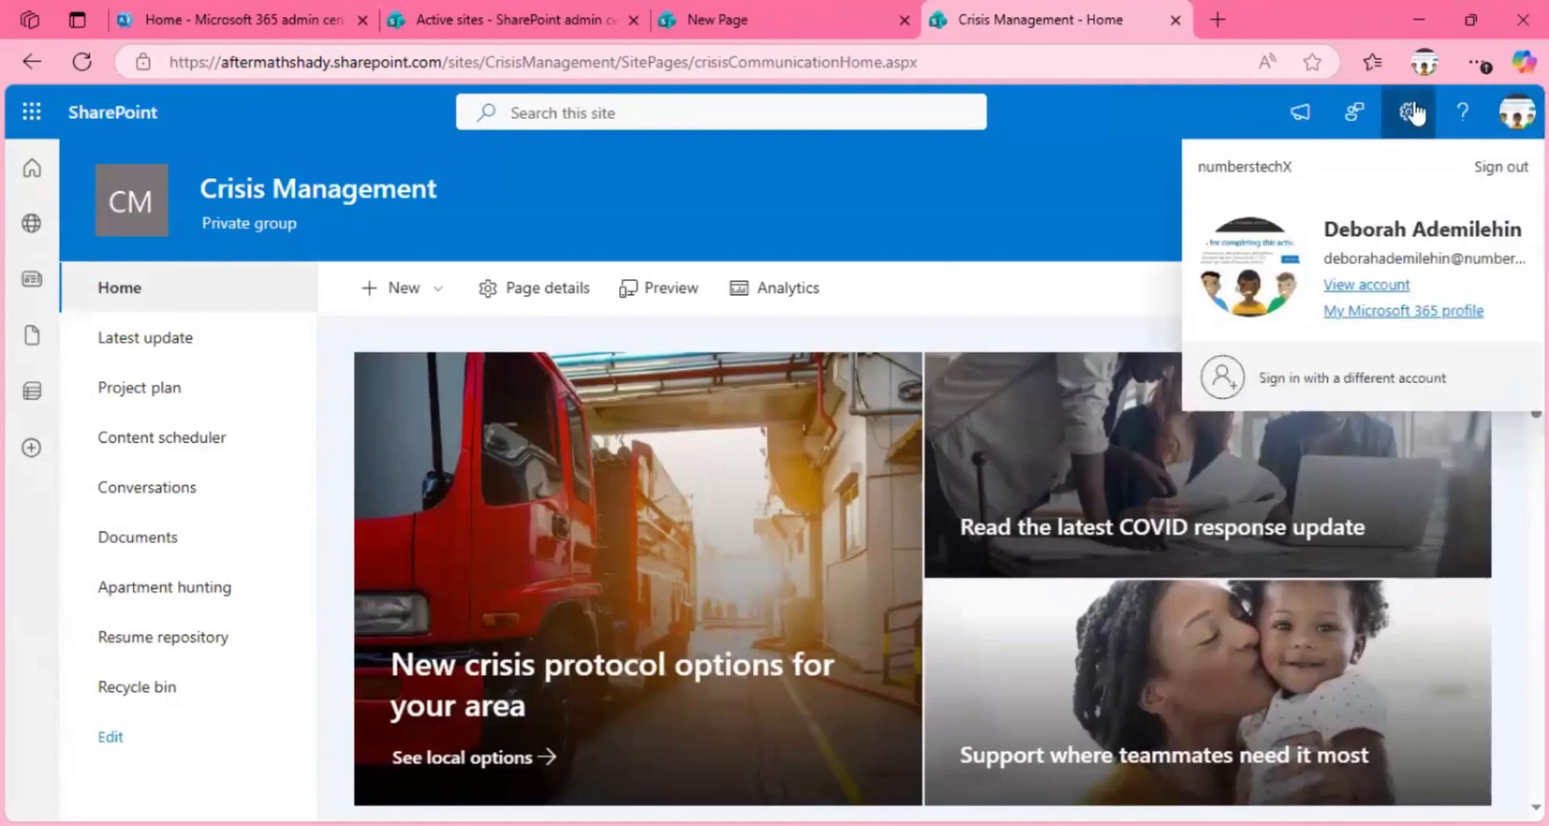
left_click(1111, 229)
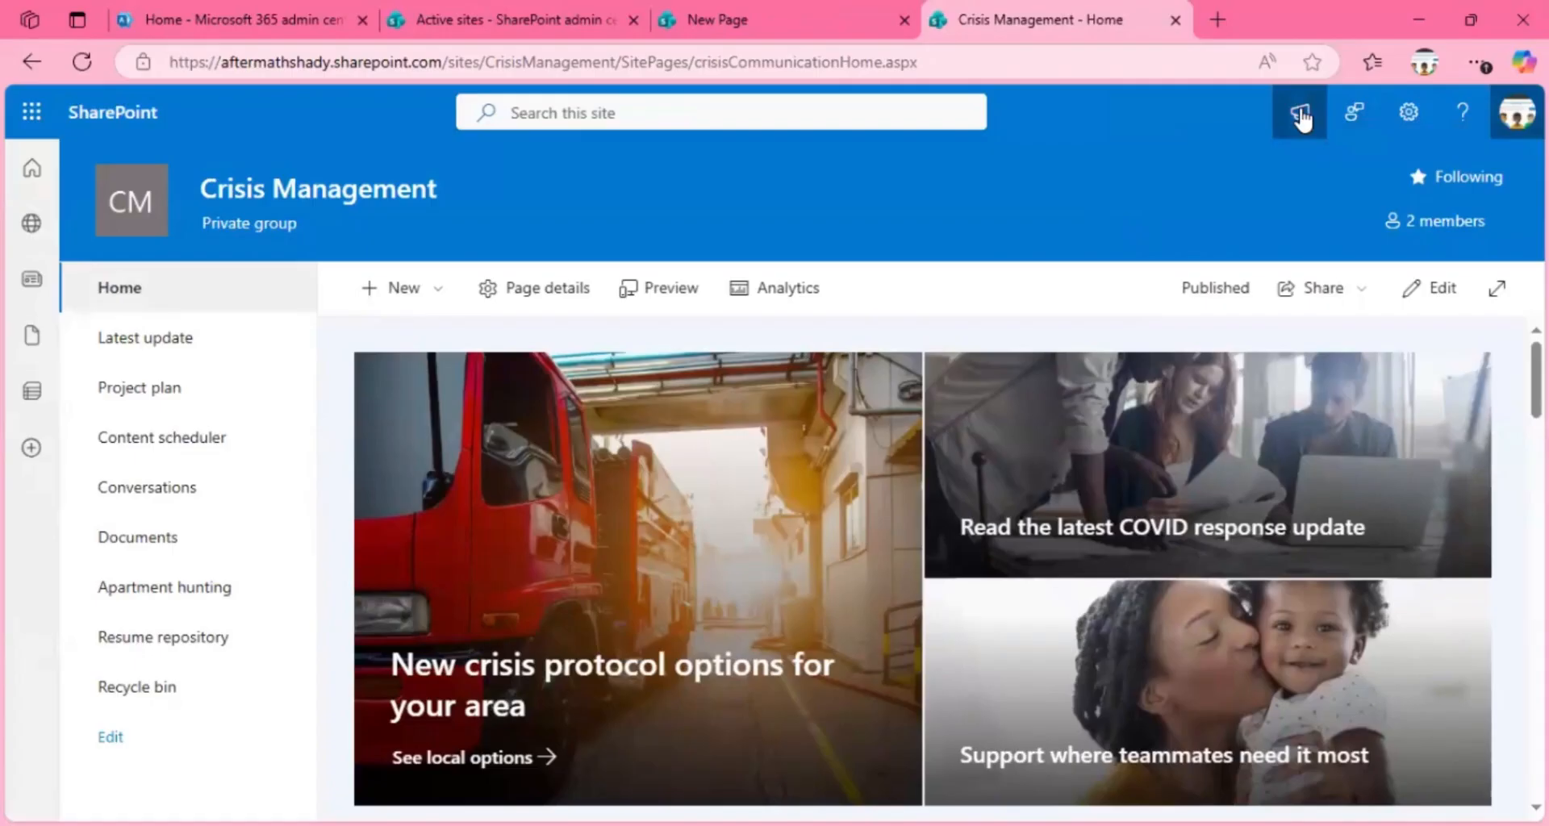
left_click(1410, 121)
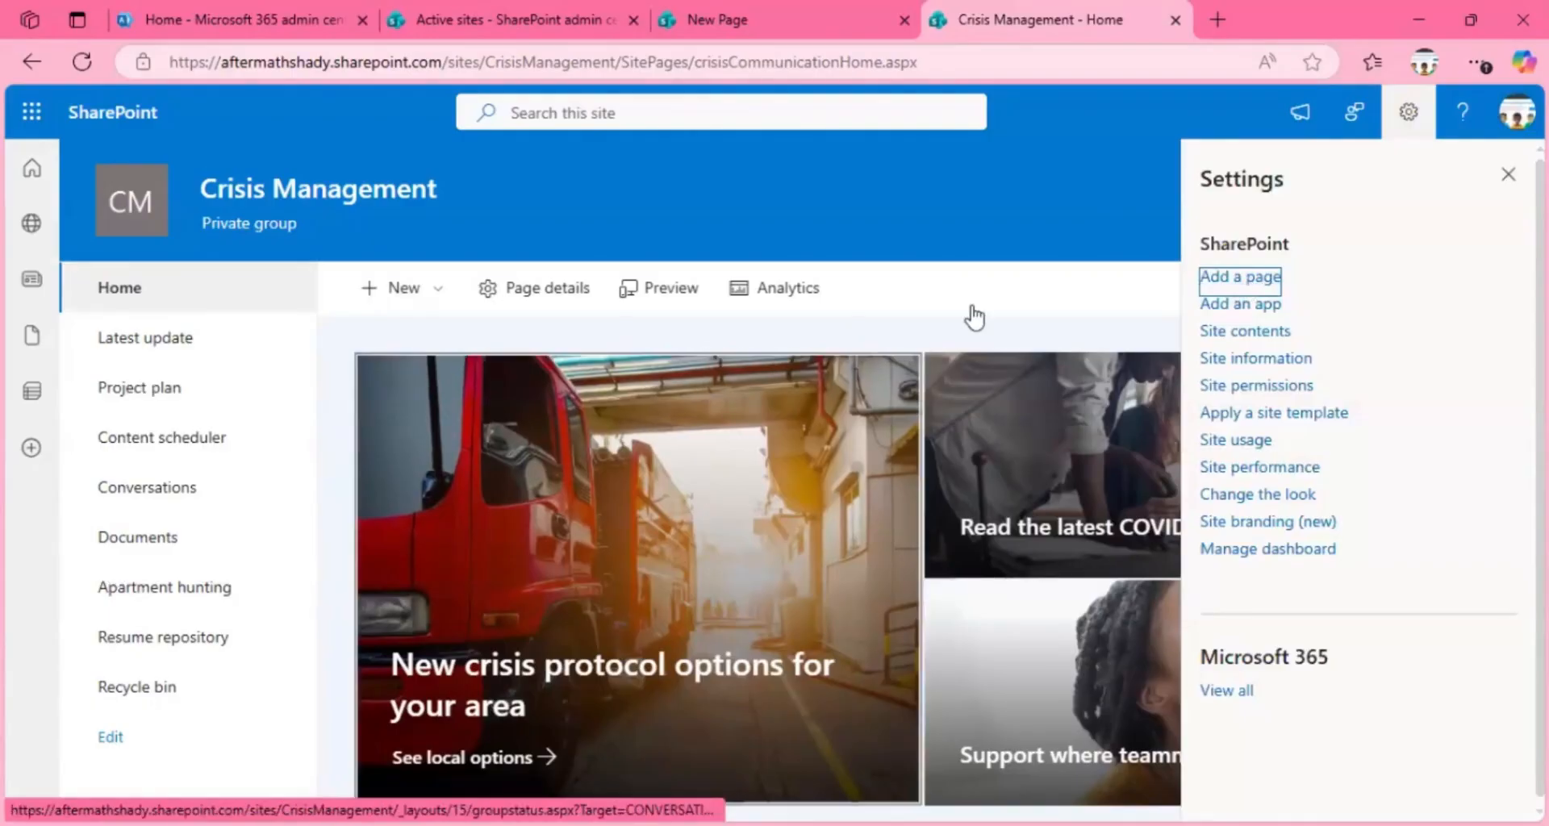
left_click(1220, 288)
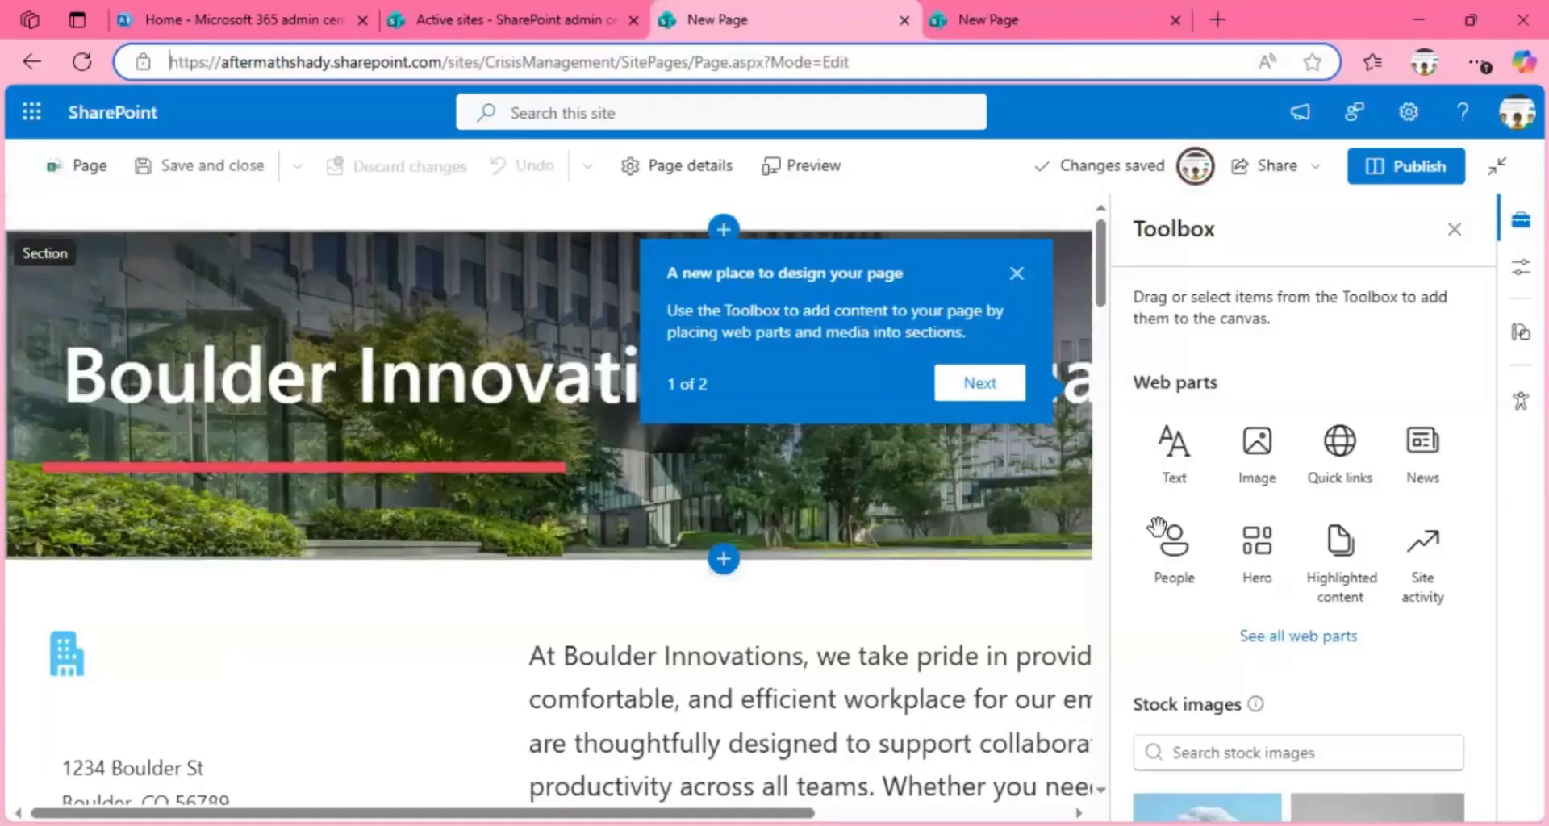
Step: Close the Toolbox on the untitled Workplace overview page, look through its content, and try to publish the page
left_click(1456, 234)
left_click_drag(1487, 248, 1502, 510)
left_click_drag(1502, 286, 1470, 148)
left_click(1396, 171)
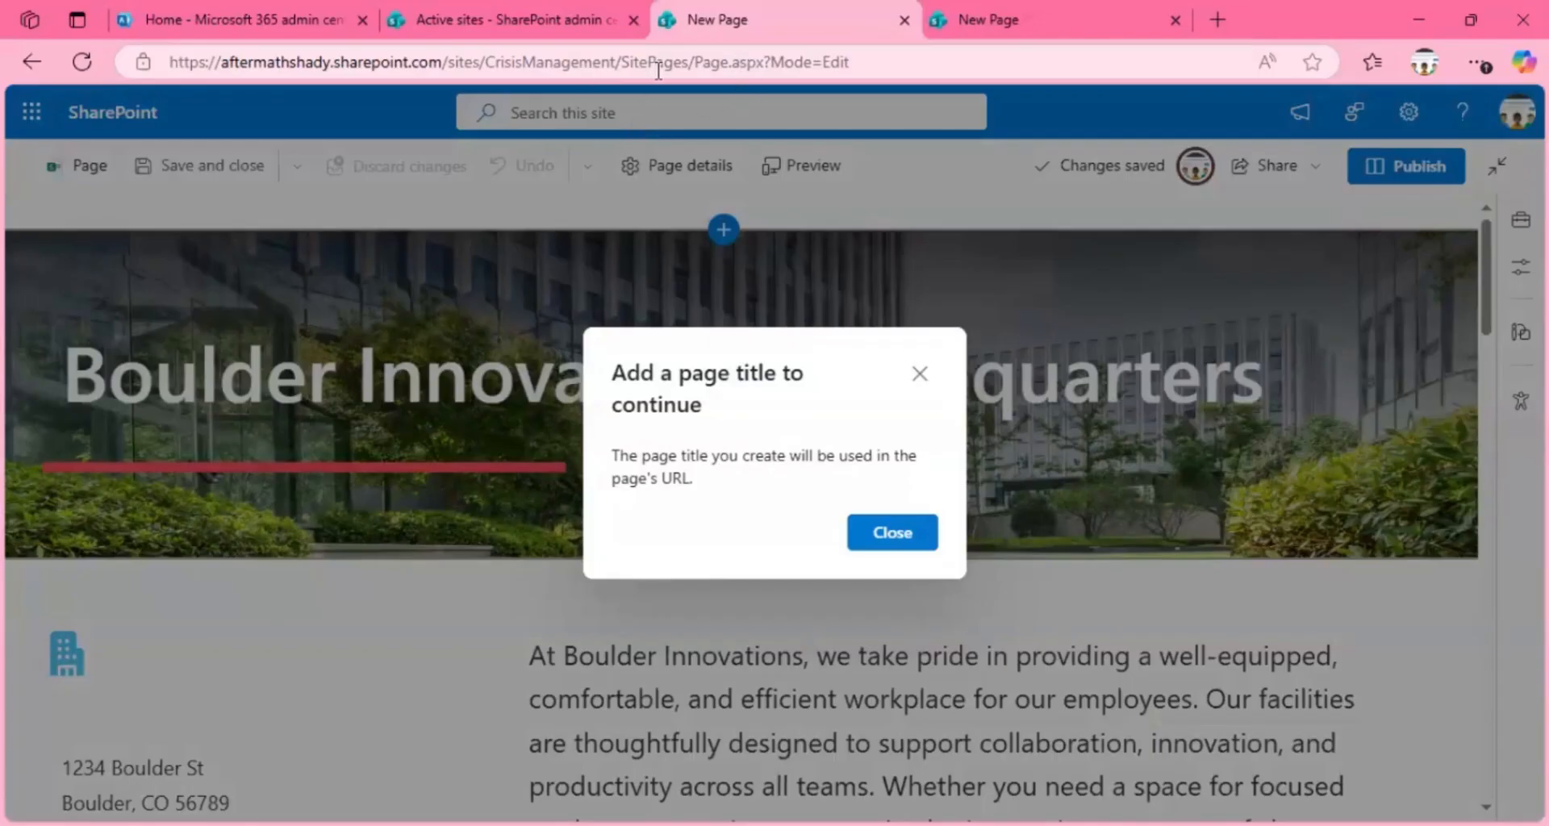
Step: Examine where the page title belongs in the untitled page's web address
left_click(736, 70)
left_click(695, 62)
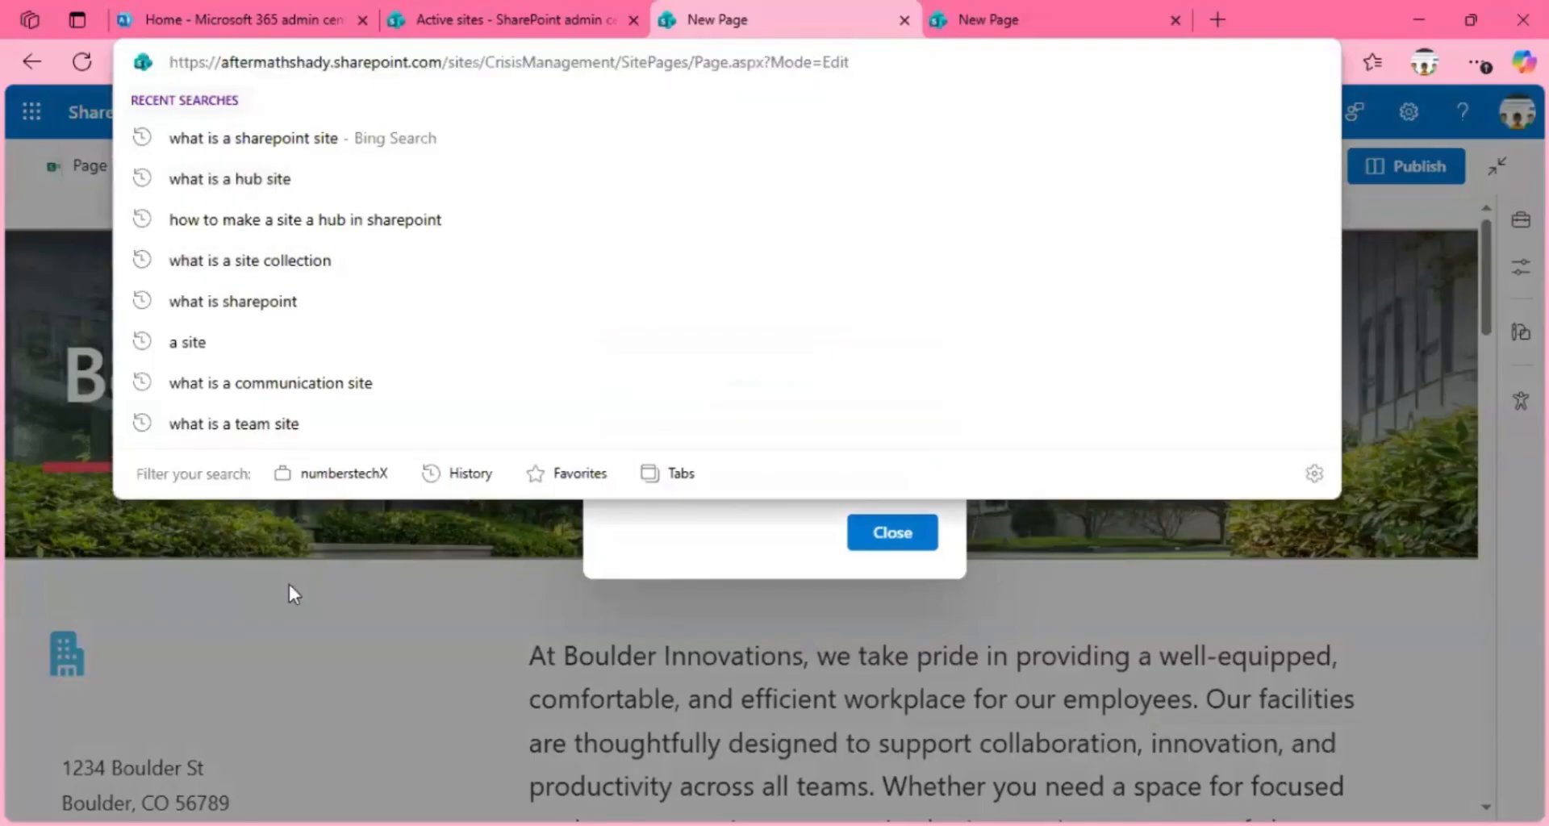
left_click(287, 545)
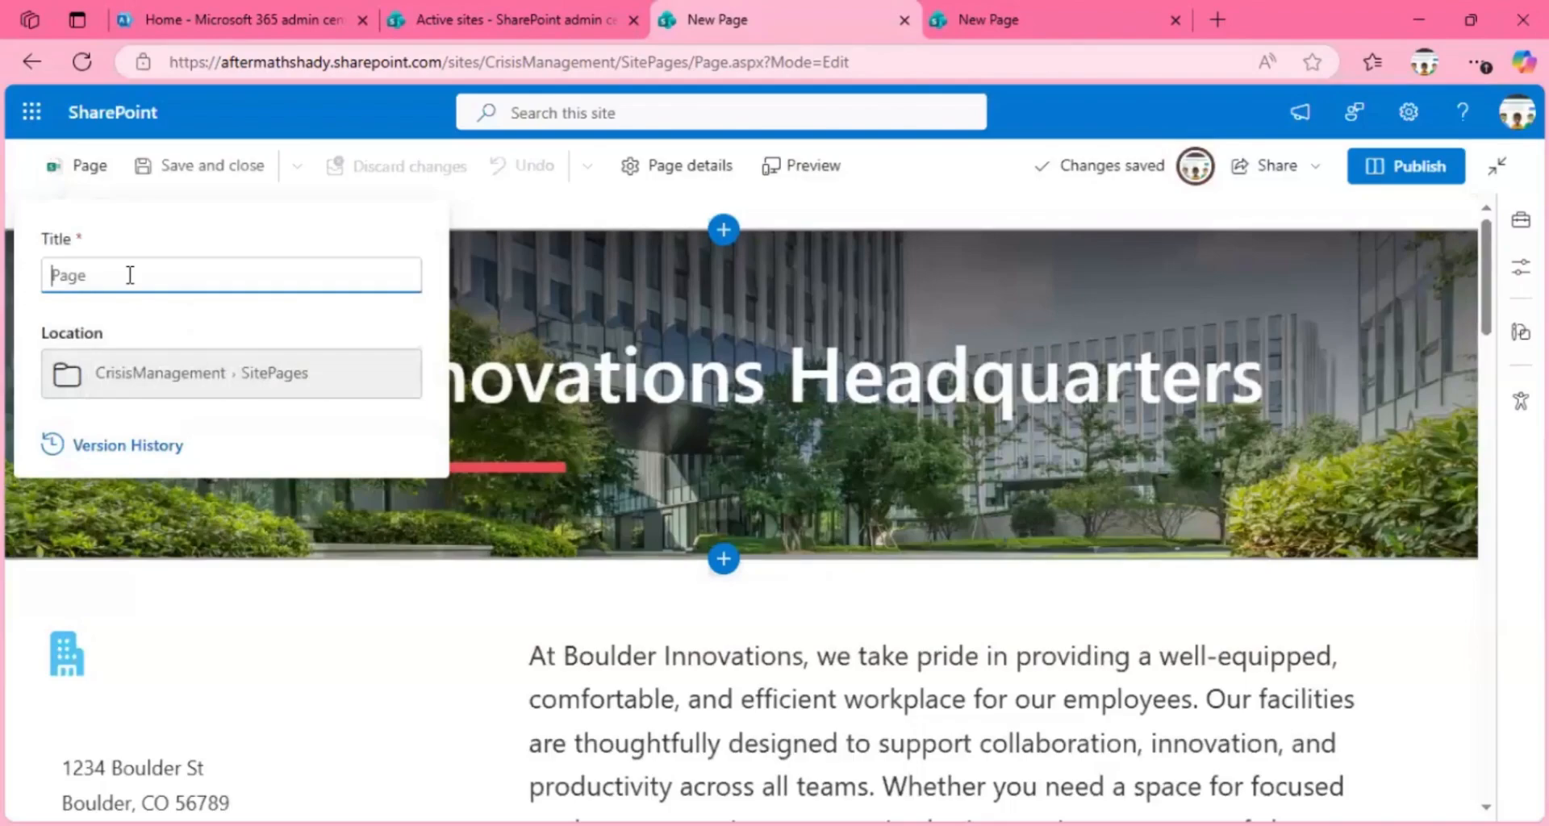
Step: Title the Workplace overview page ParkingLot and publish it
type("PARKINGLOT")
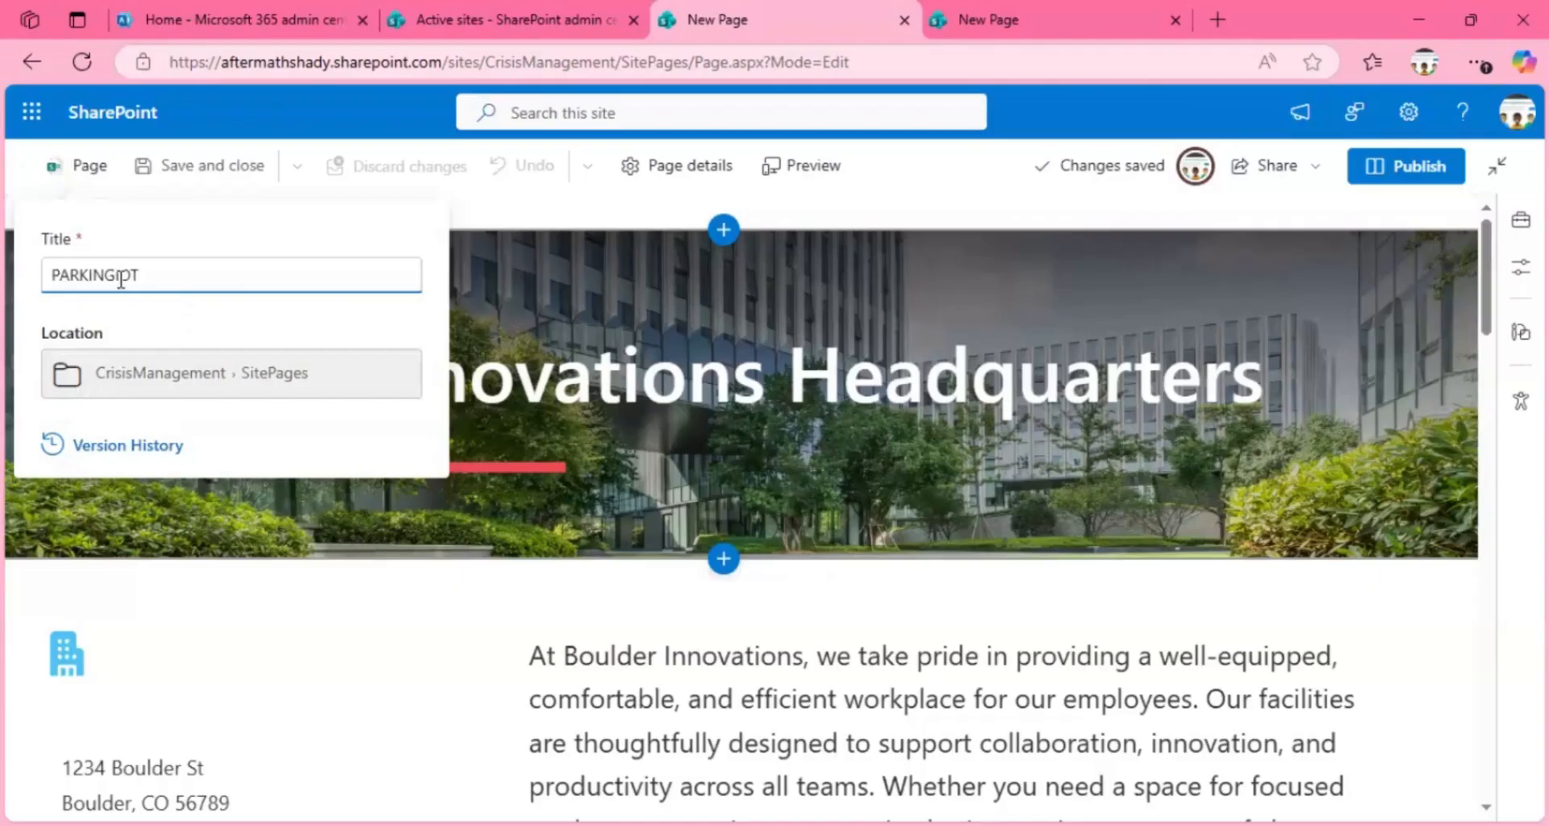
key("ctrl+a")
type("PrkingLot")
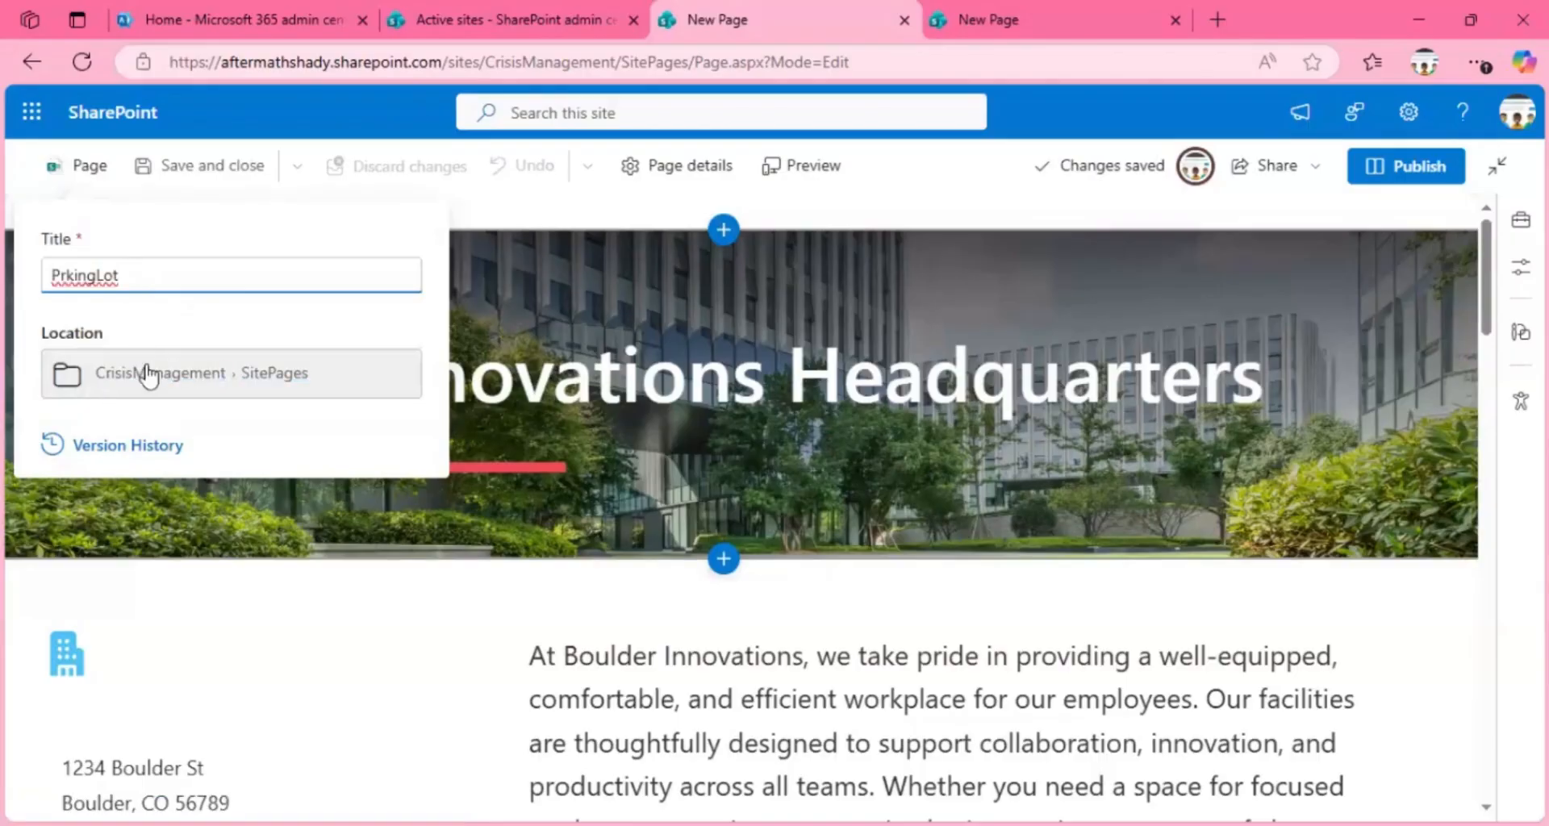
left_click(62, 275)
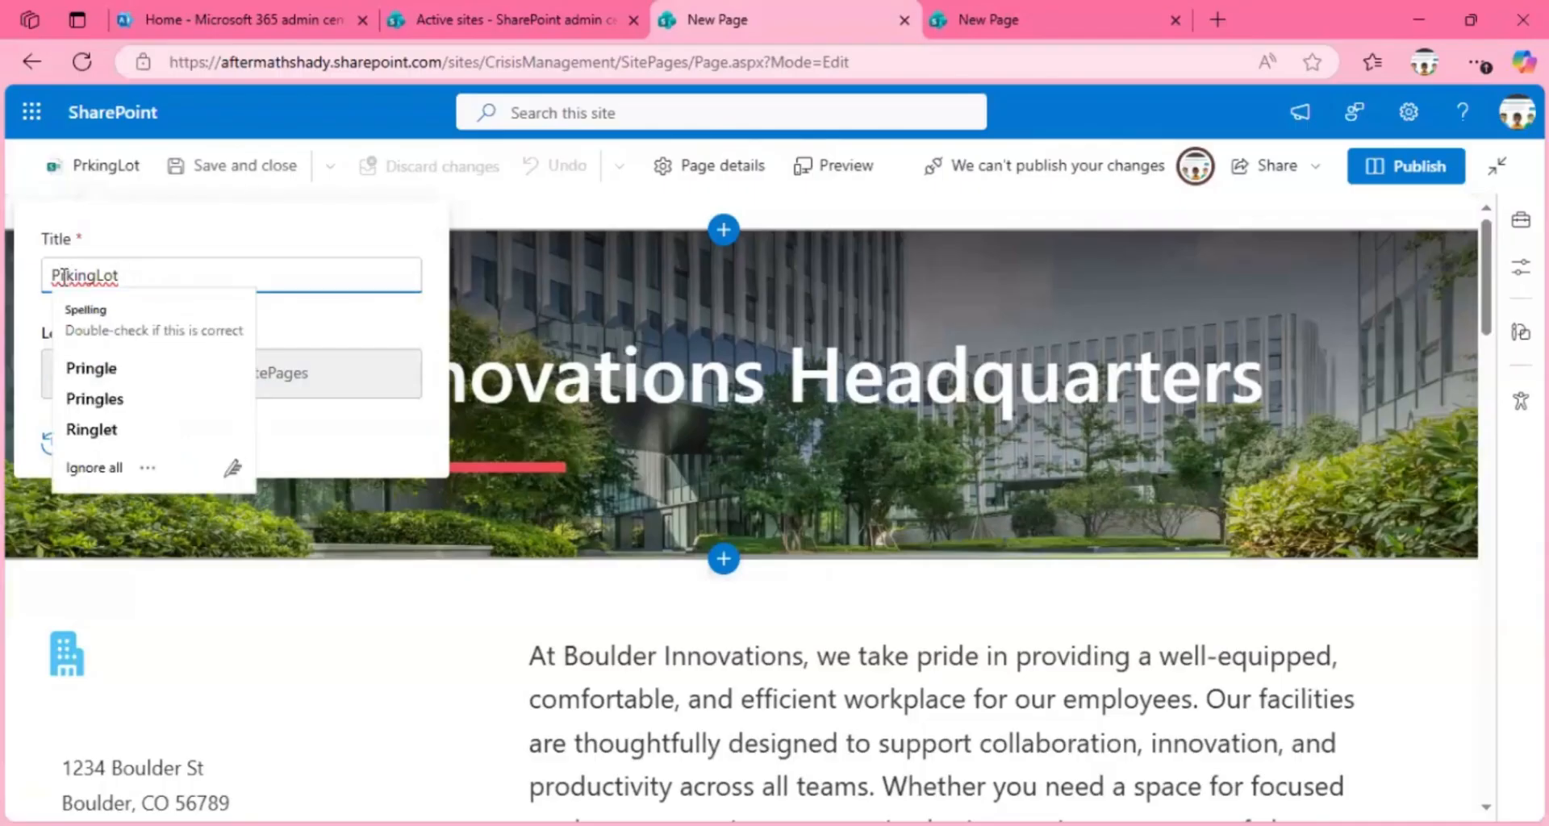
type("a")
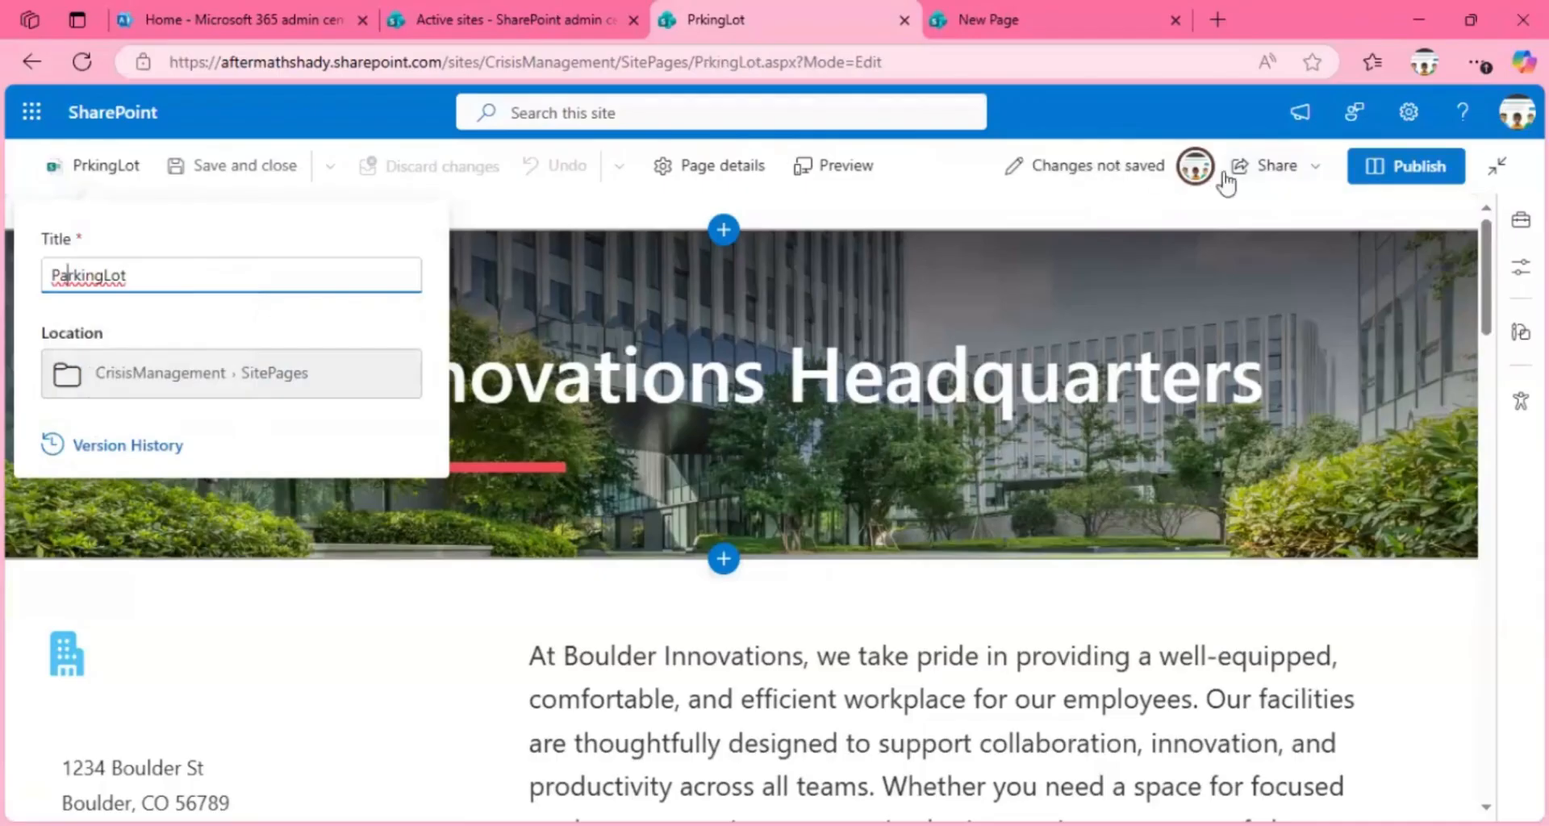
left_click(1366, 180)
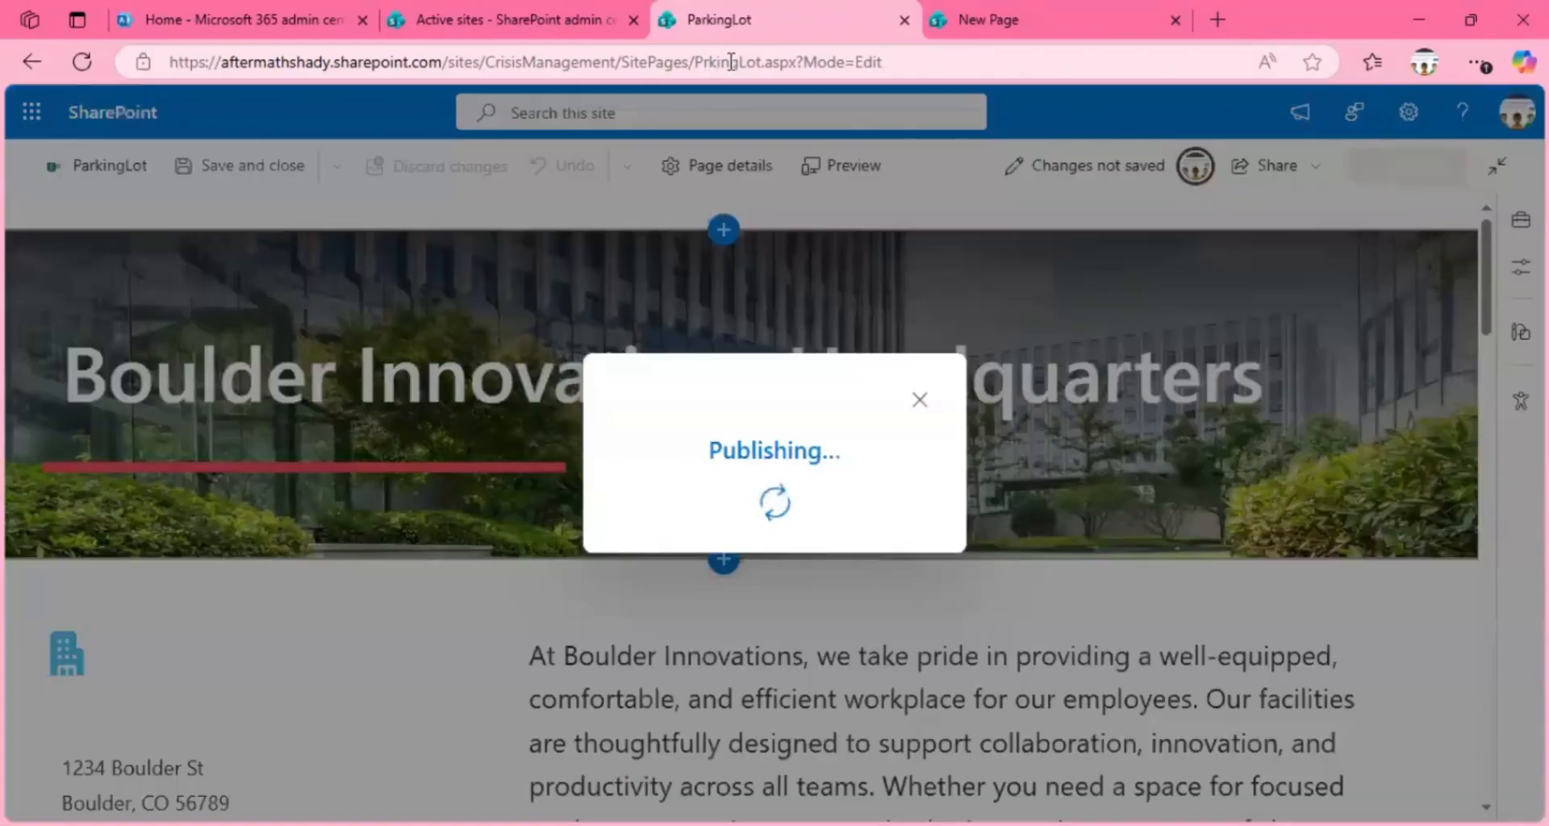
Step: Inspect the page name in the published page's web address, reload the page, and check the address again
left_click_drag(737, 62, 699, 62)
left_click(698, 62)
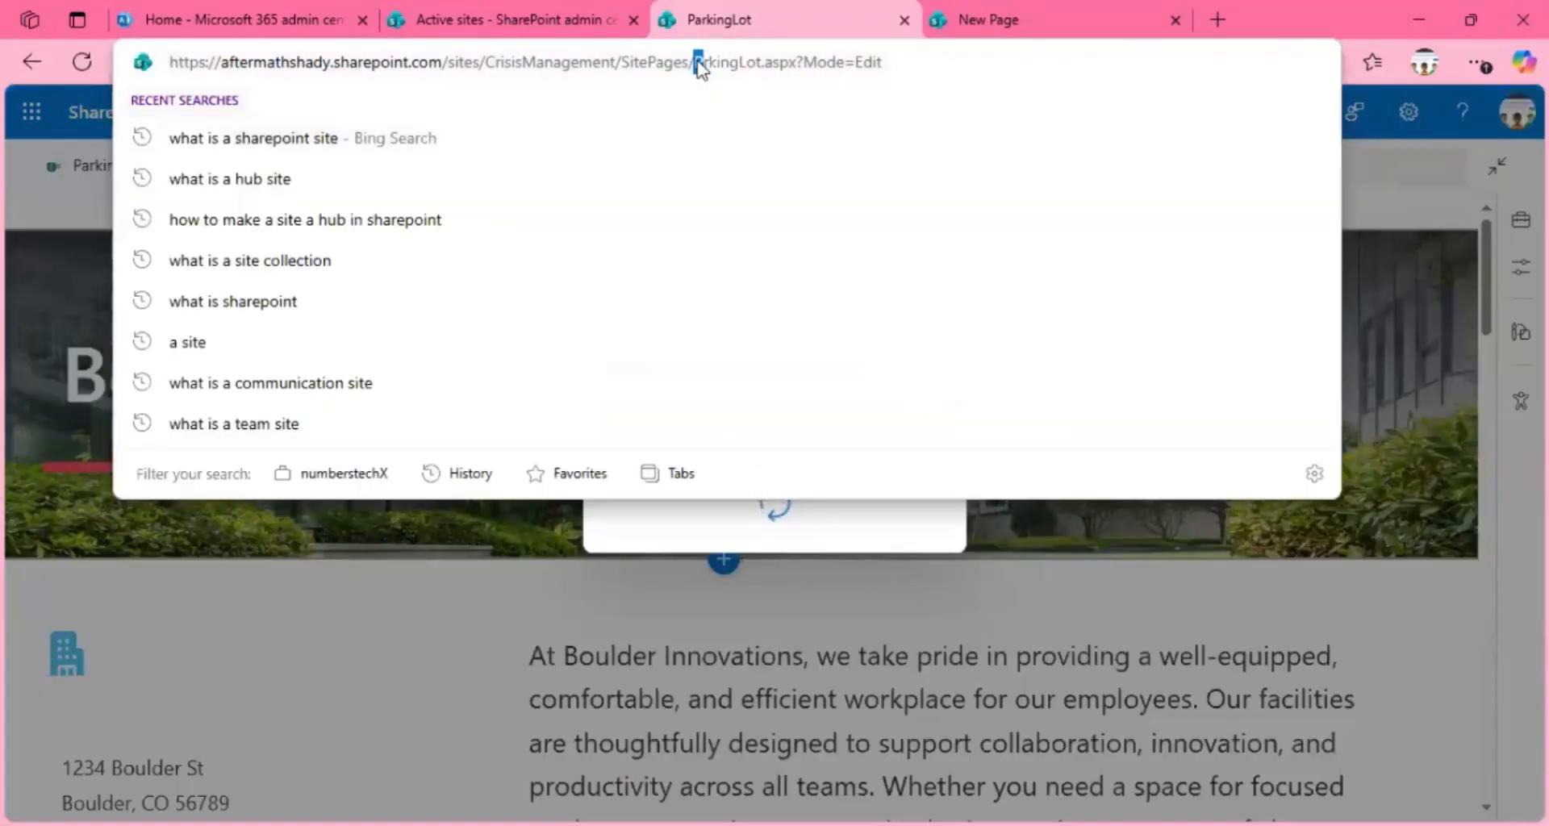
double_click(698, 62)
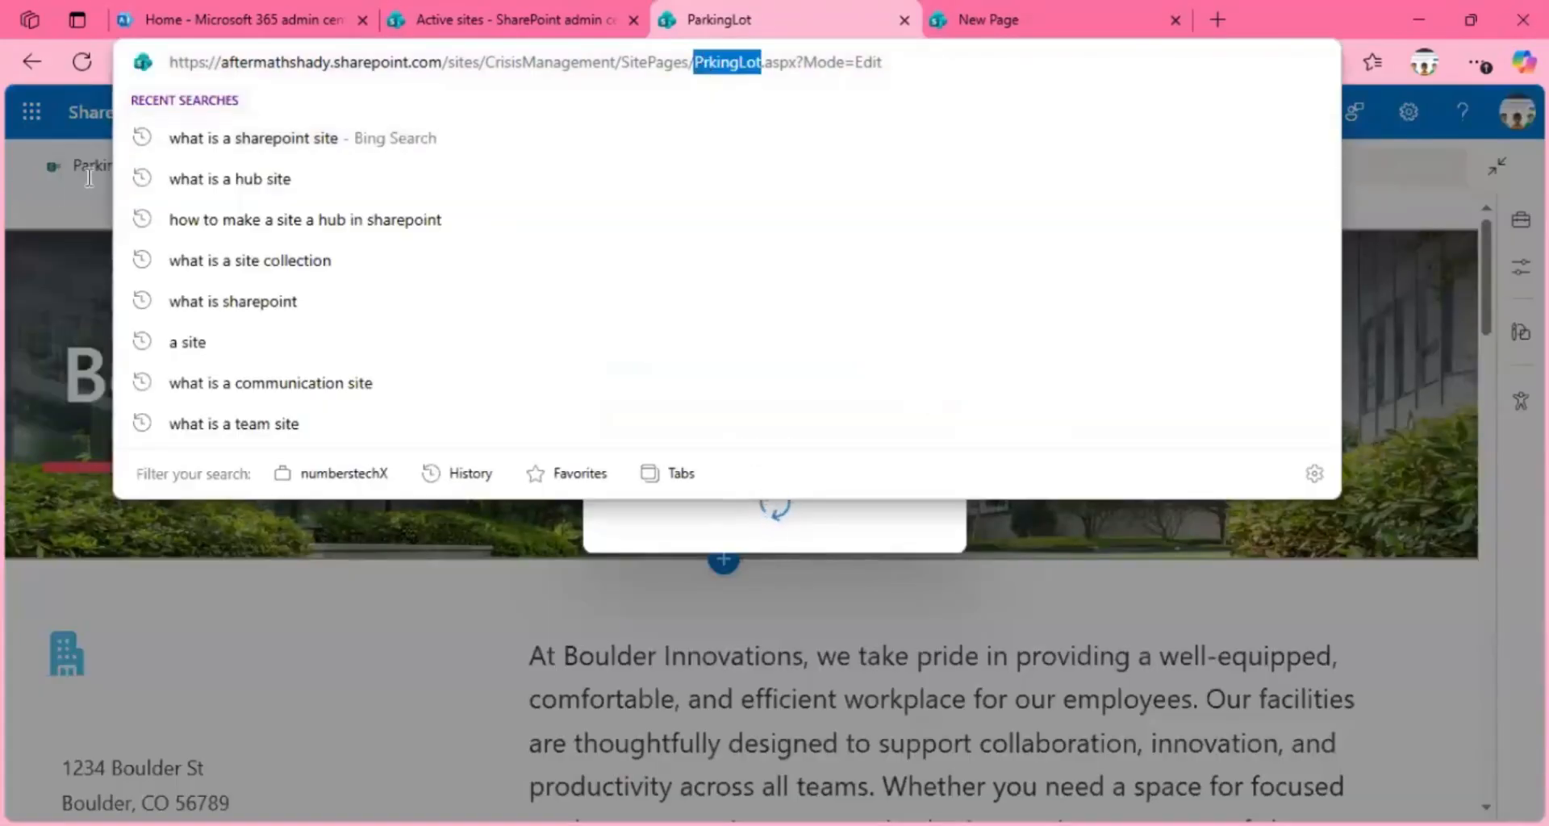
left_click(90, 179)
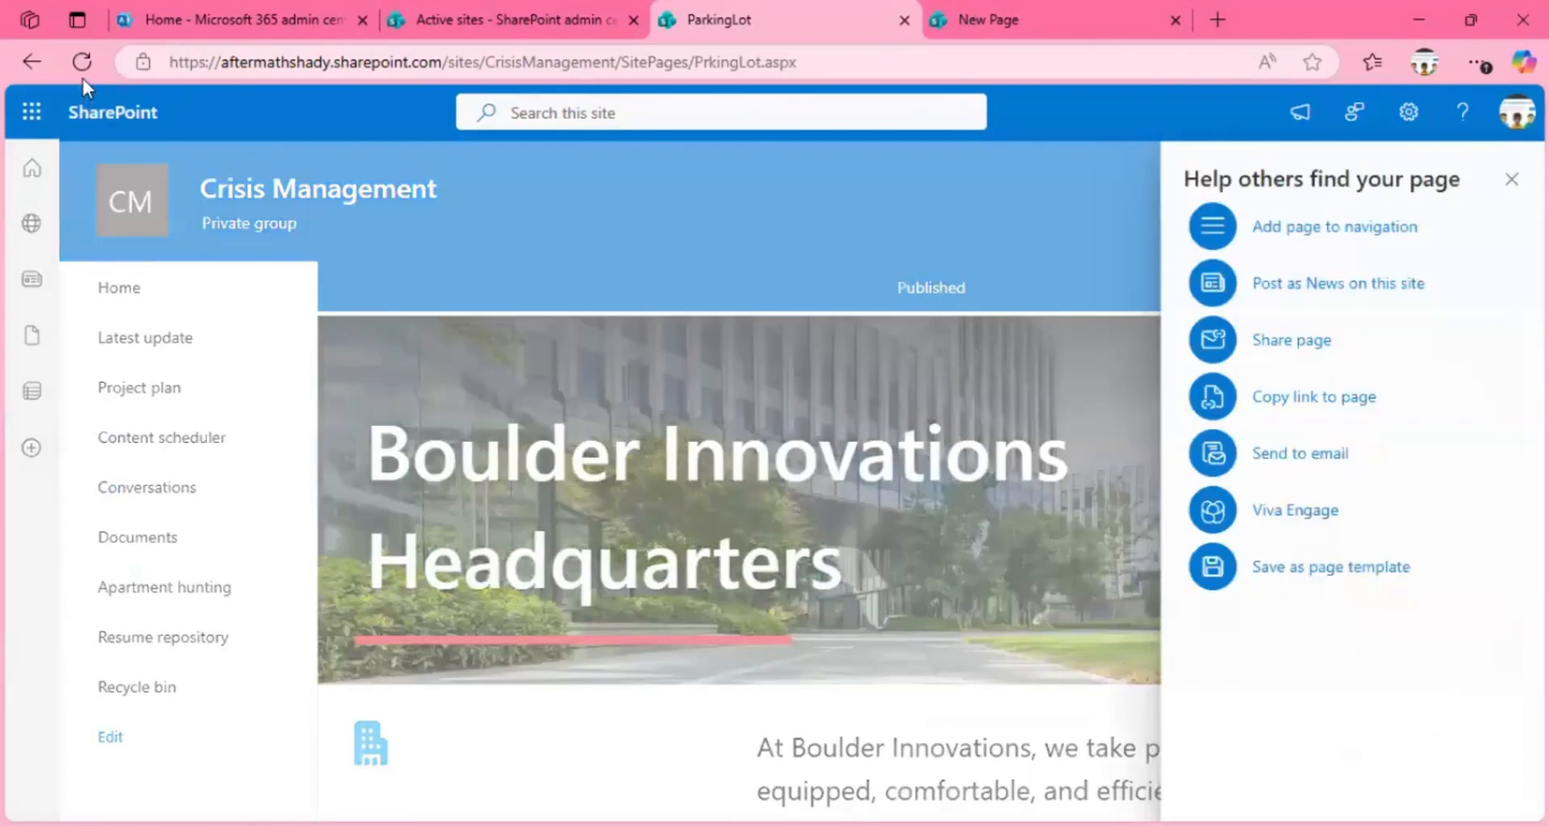
left_click(82, 66)
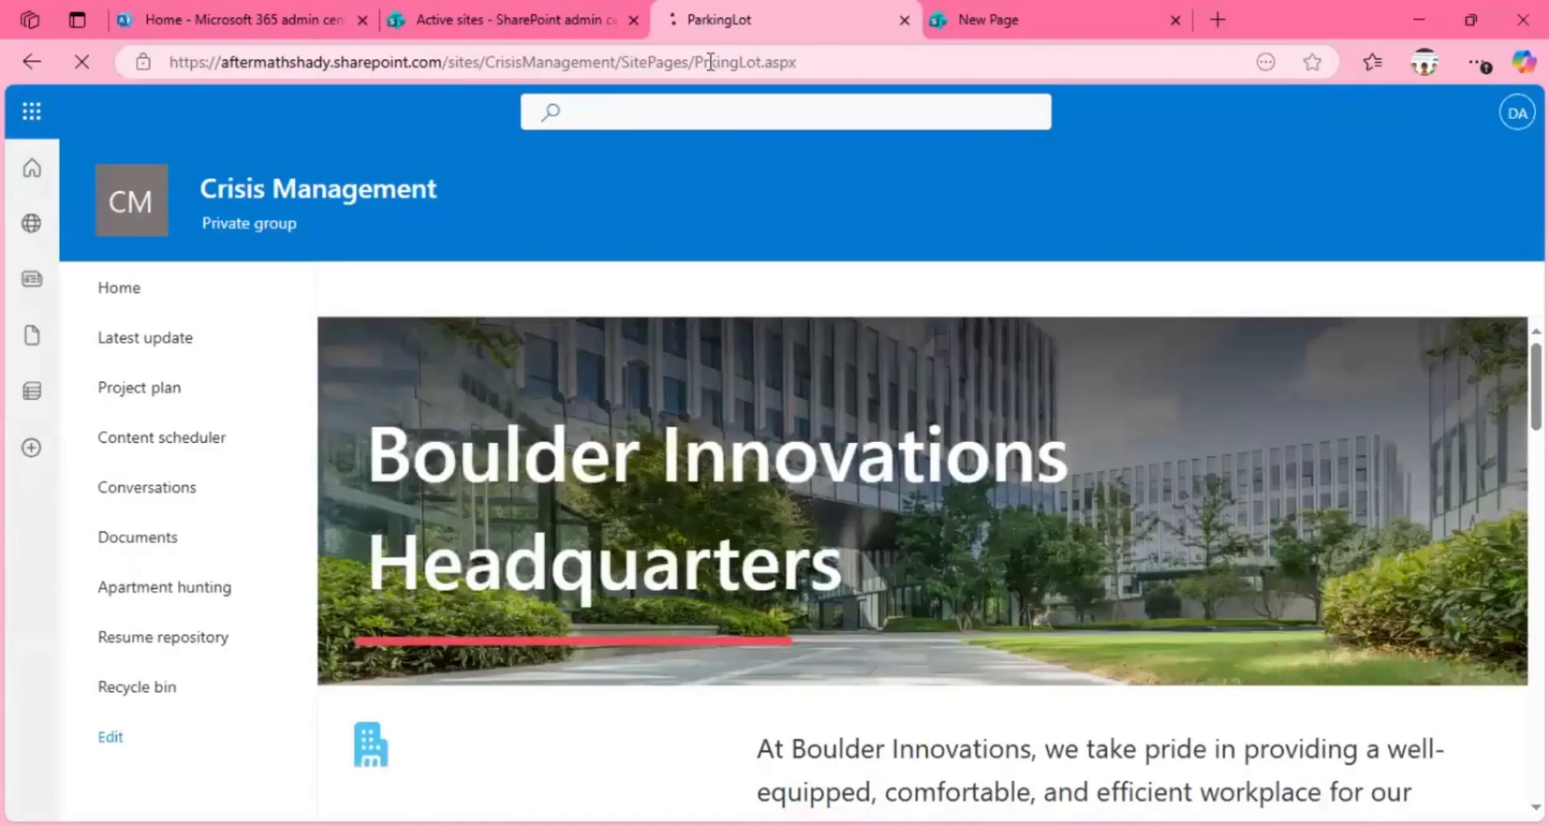
left_click(708, 60)
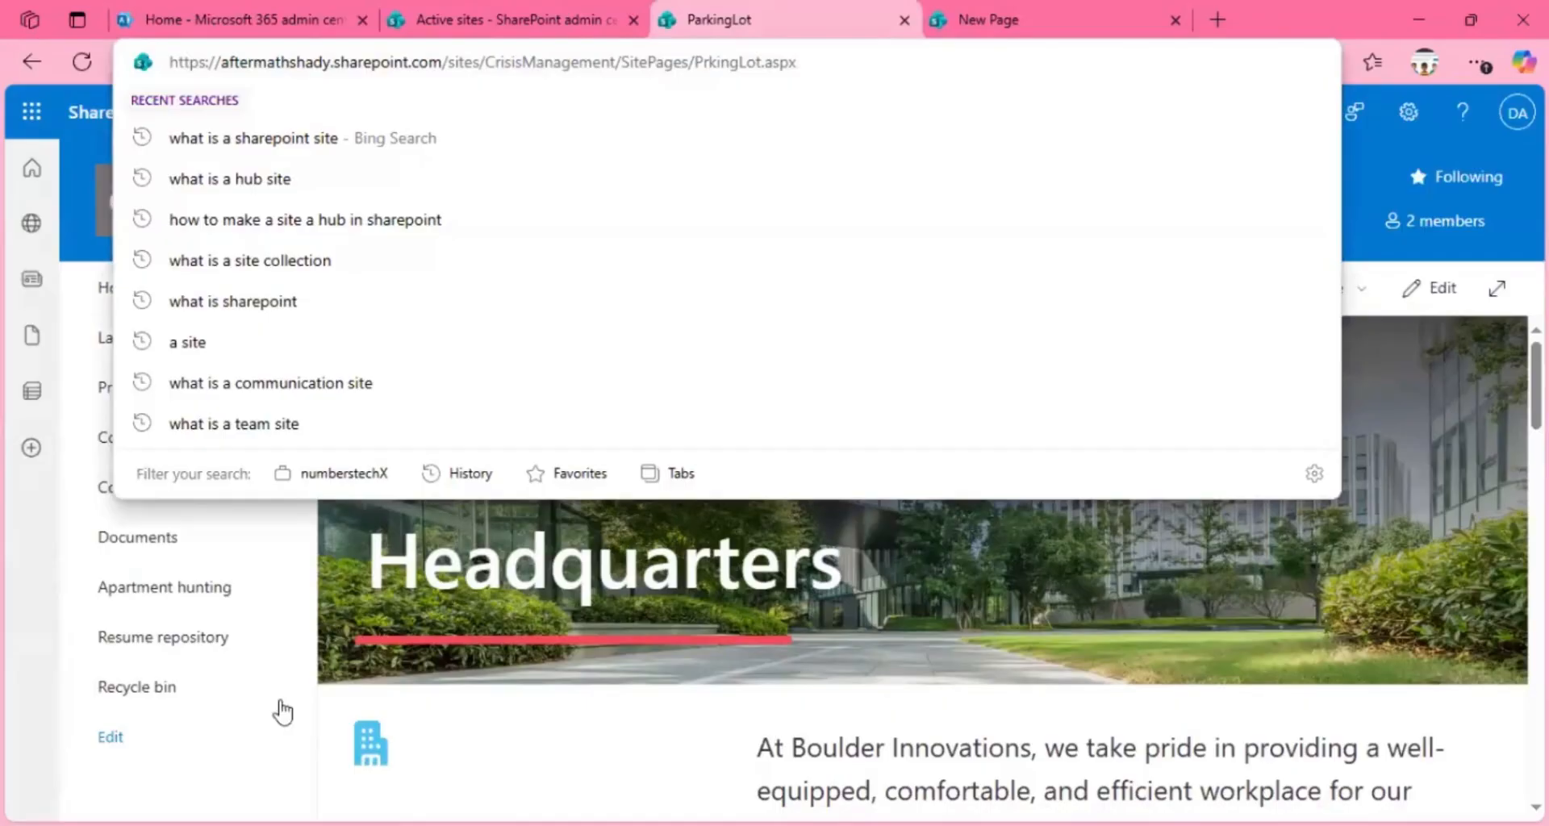
left_click(660, 85)
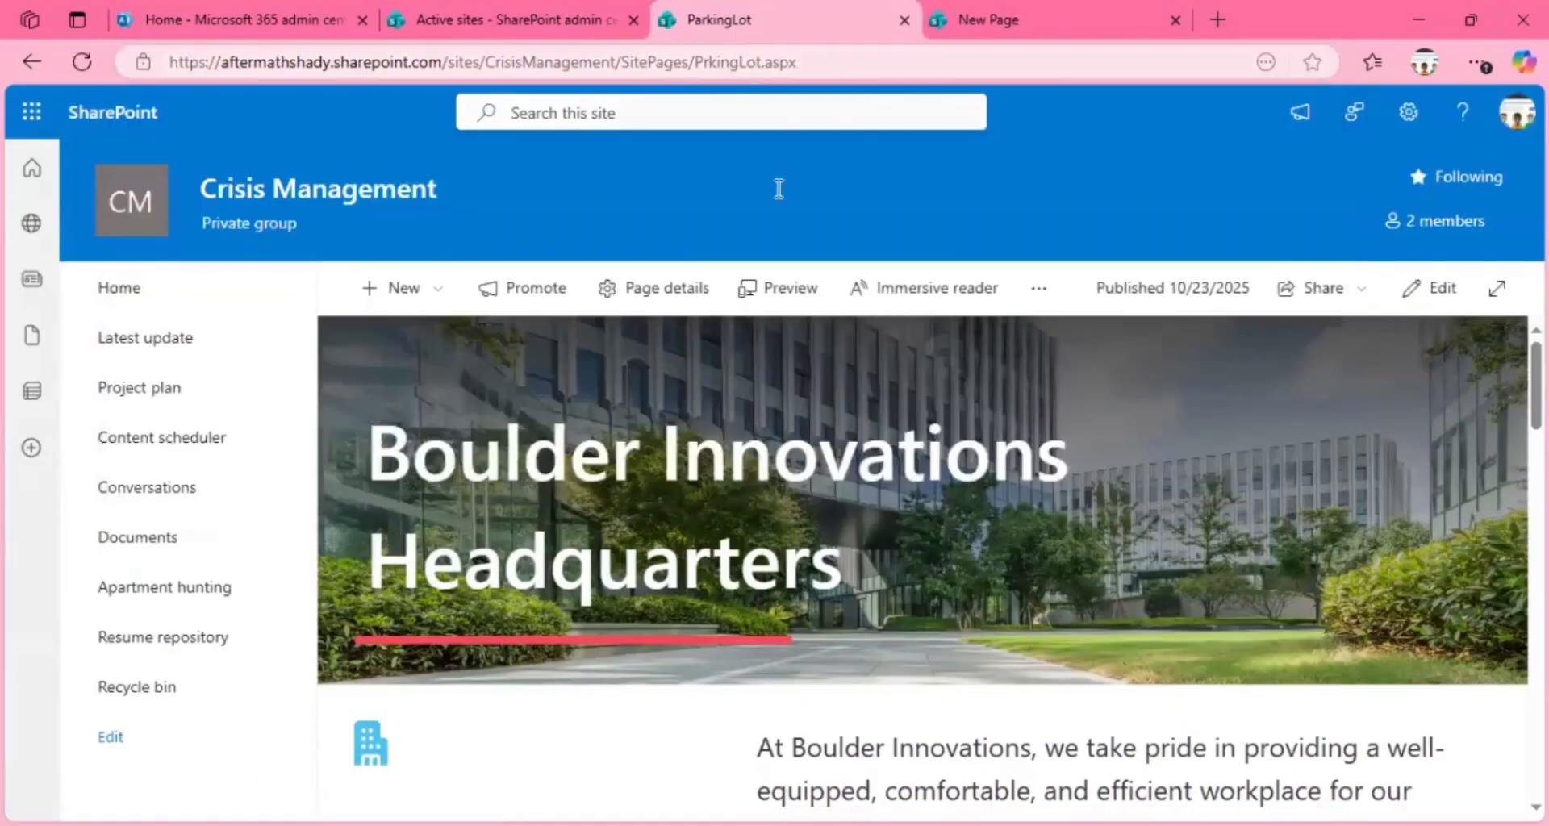
Step: Return to the Crisis Management home page and view which kinds of new content can be added
left_click(115, 298)
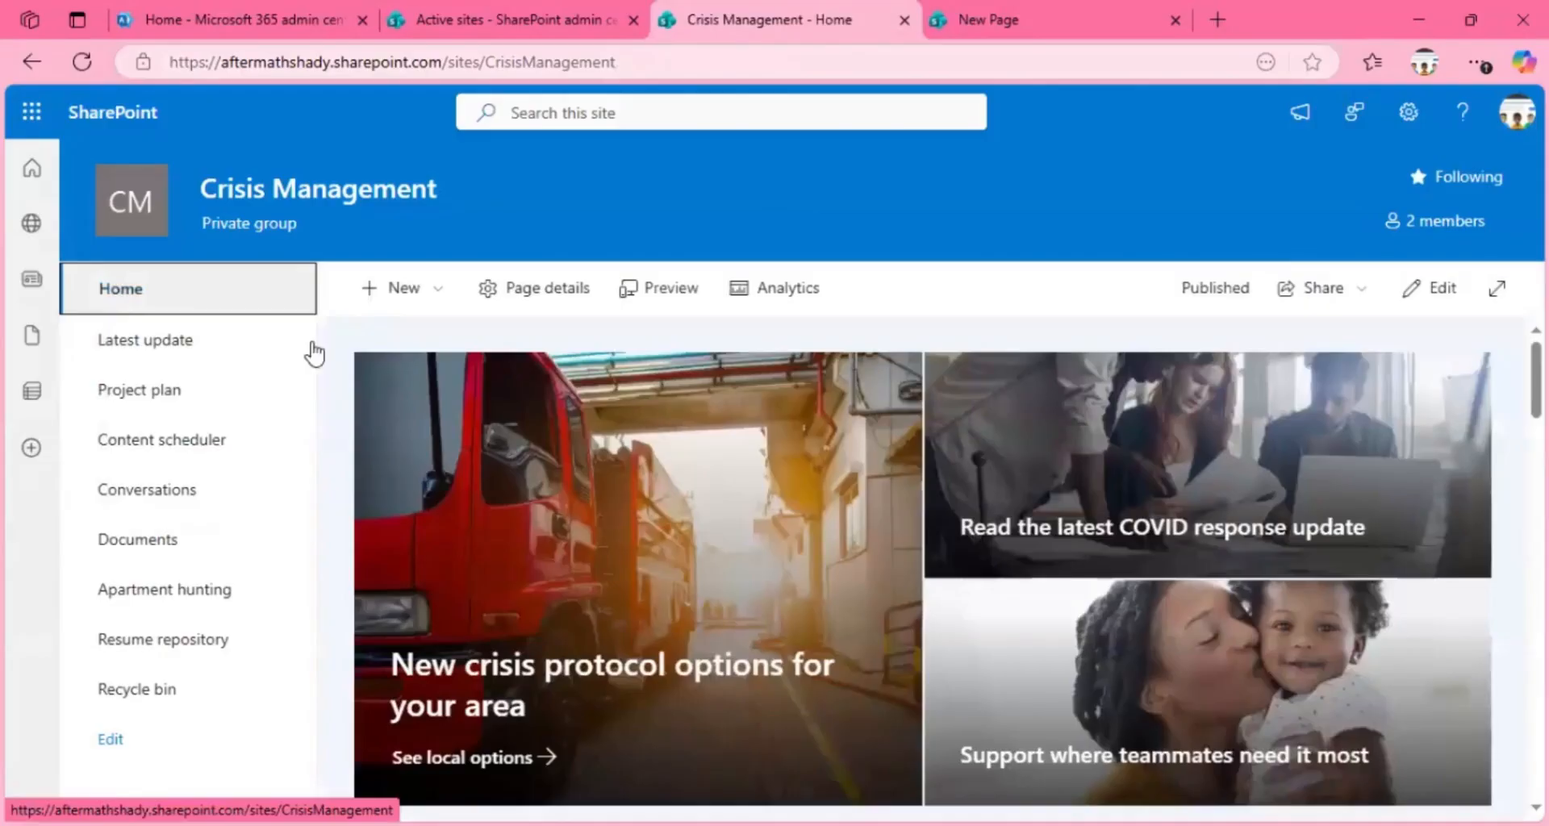
left_click(147, 549)
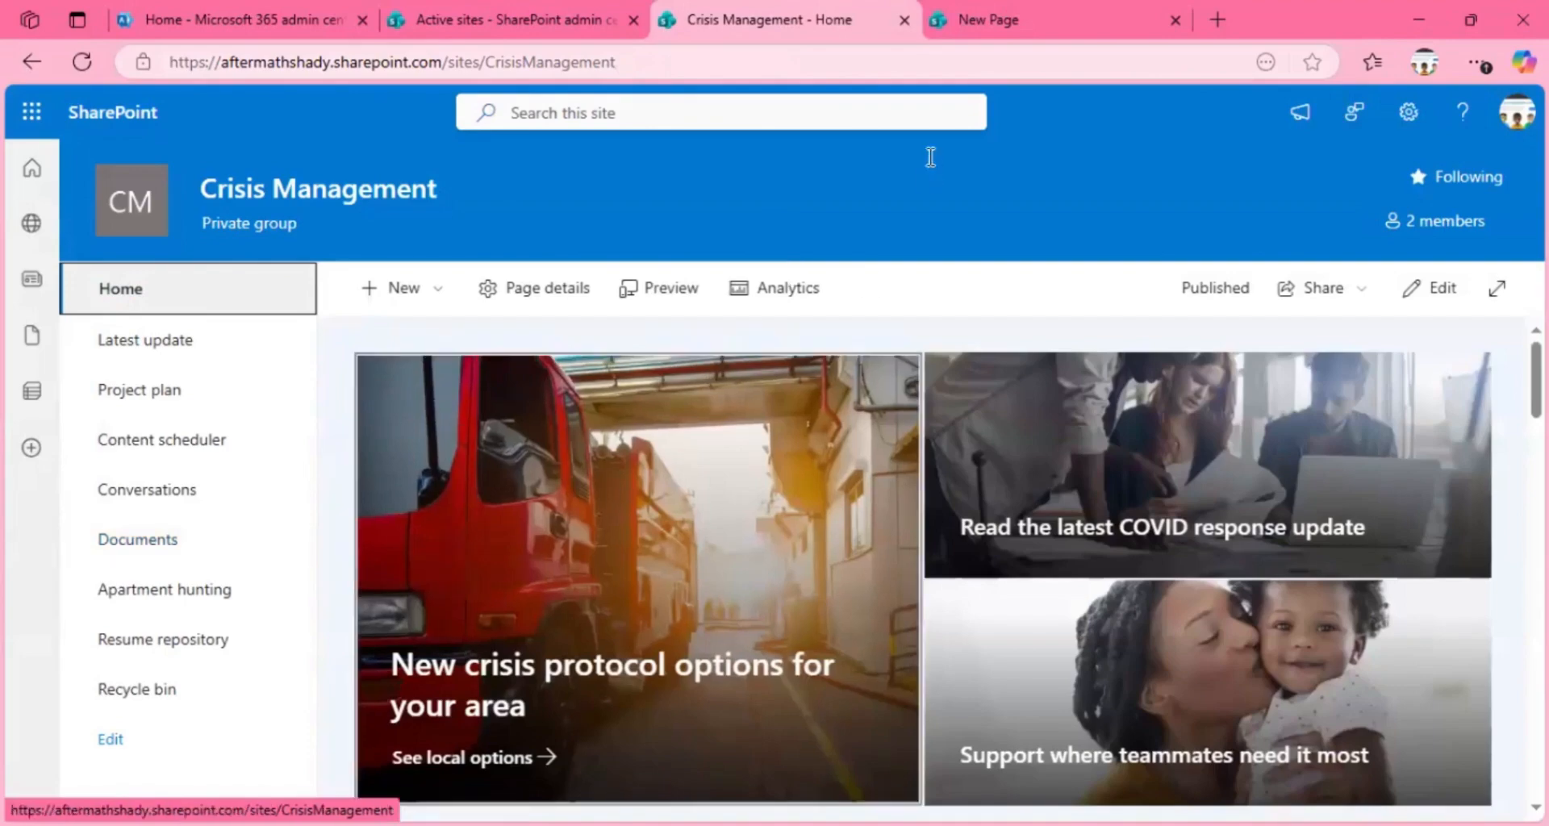
left_click(994, 20)
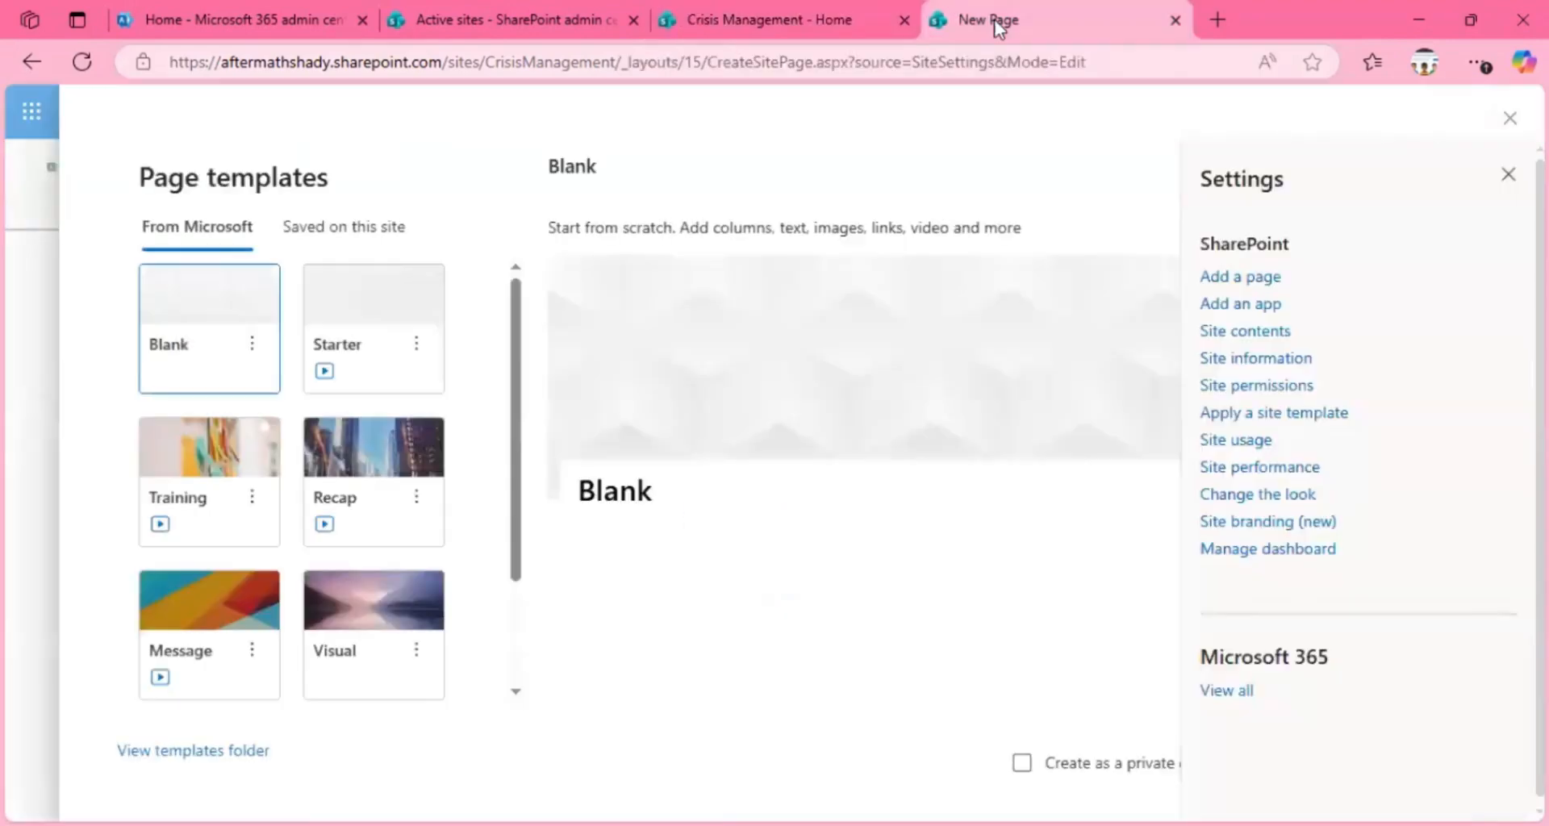
left_click(798, 25)
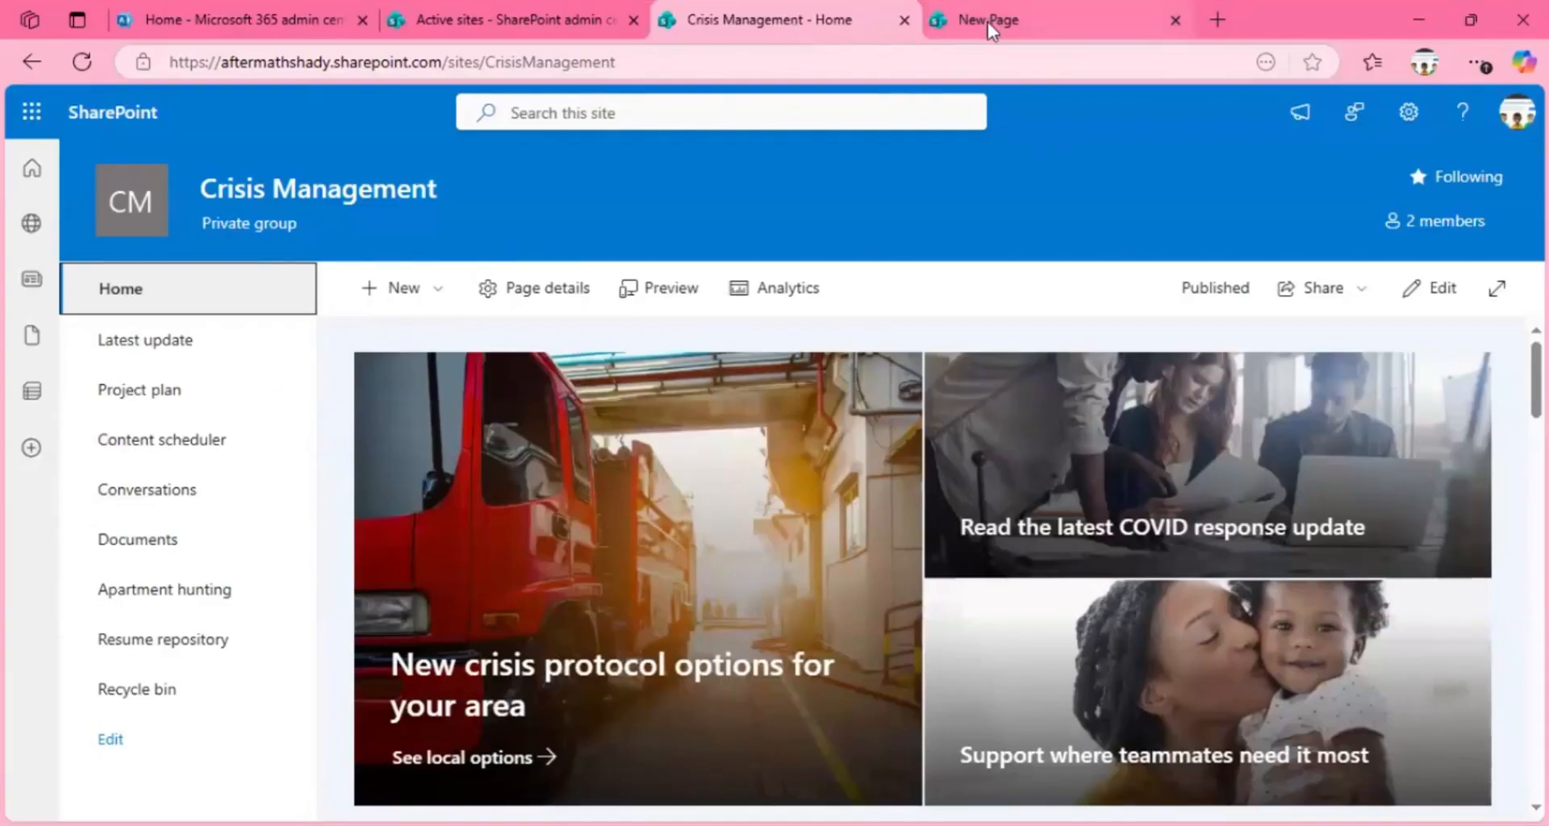
left_click(433, 290)
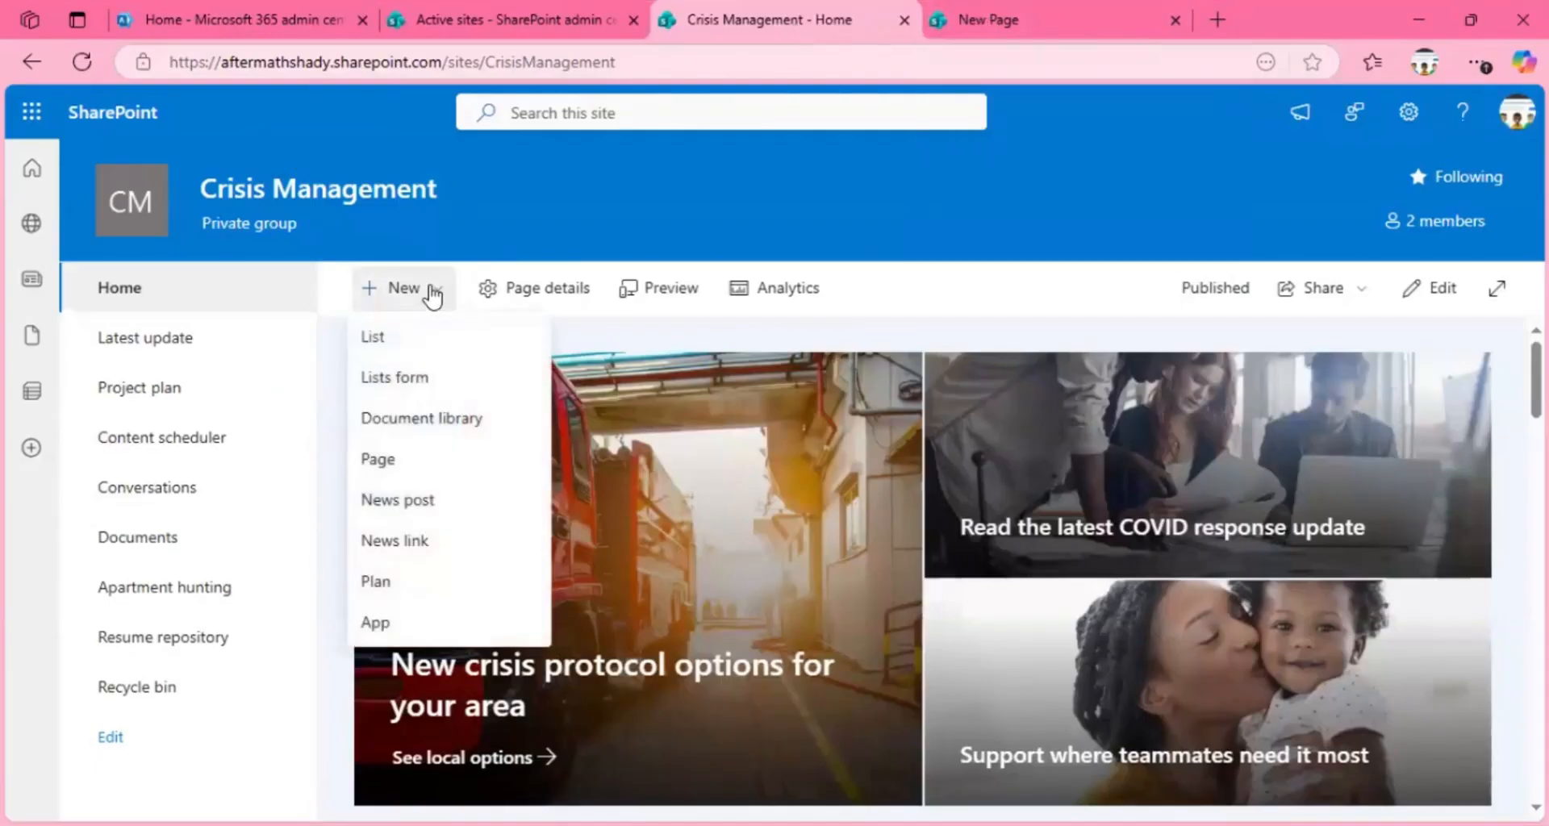
Step: Browse the page templates in the other New Page tab, preview the Training template, and create a page from it
left_click(1055, 22)
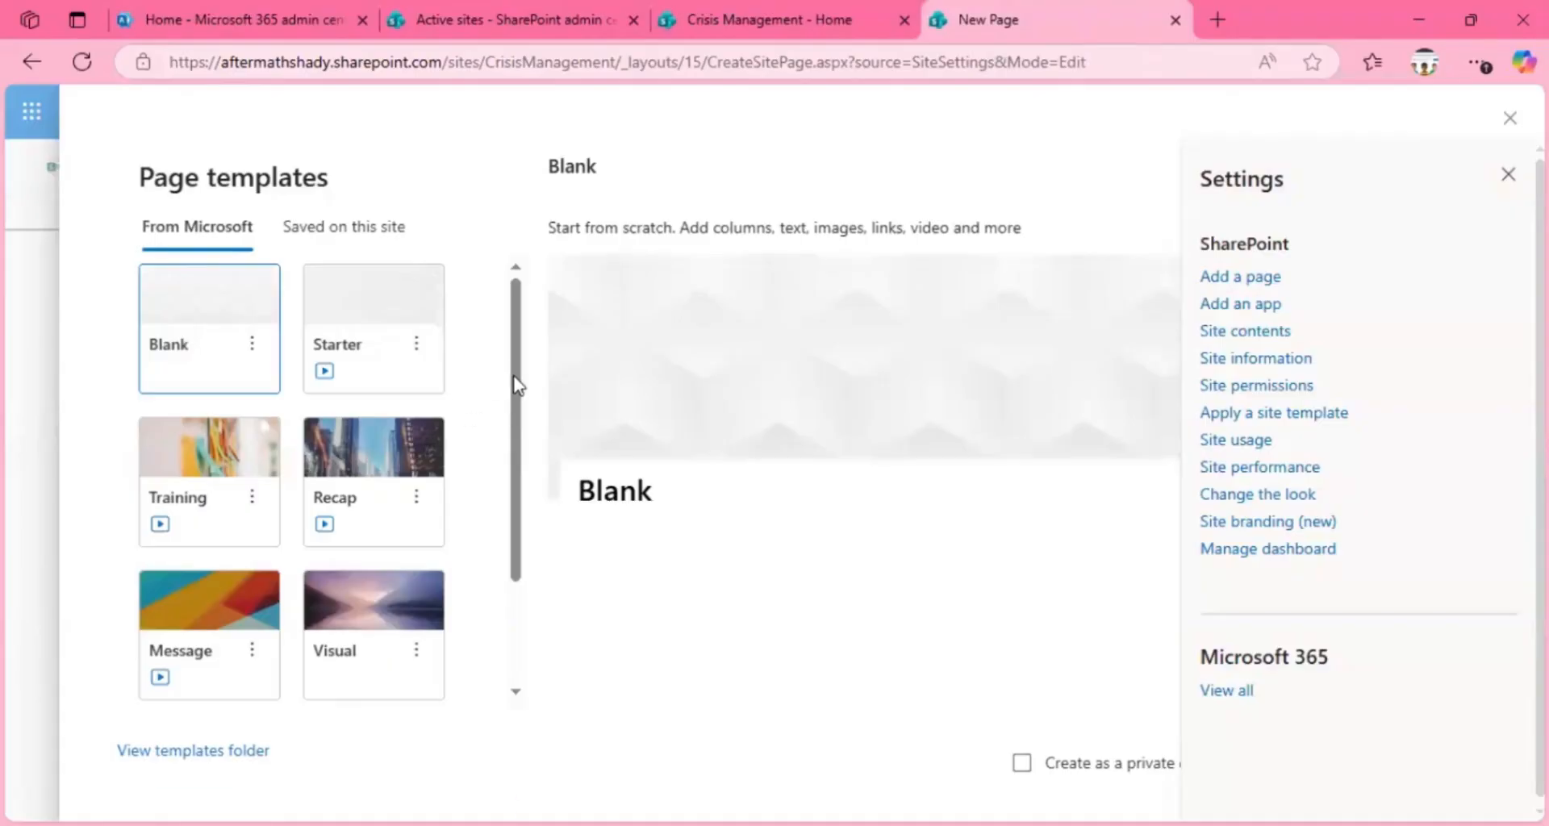
scroll(505, 420, "down", 3)
scroll(509, 466, "up", 3)
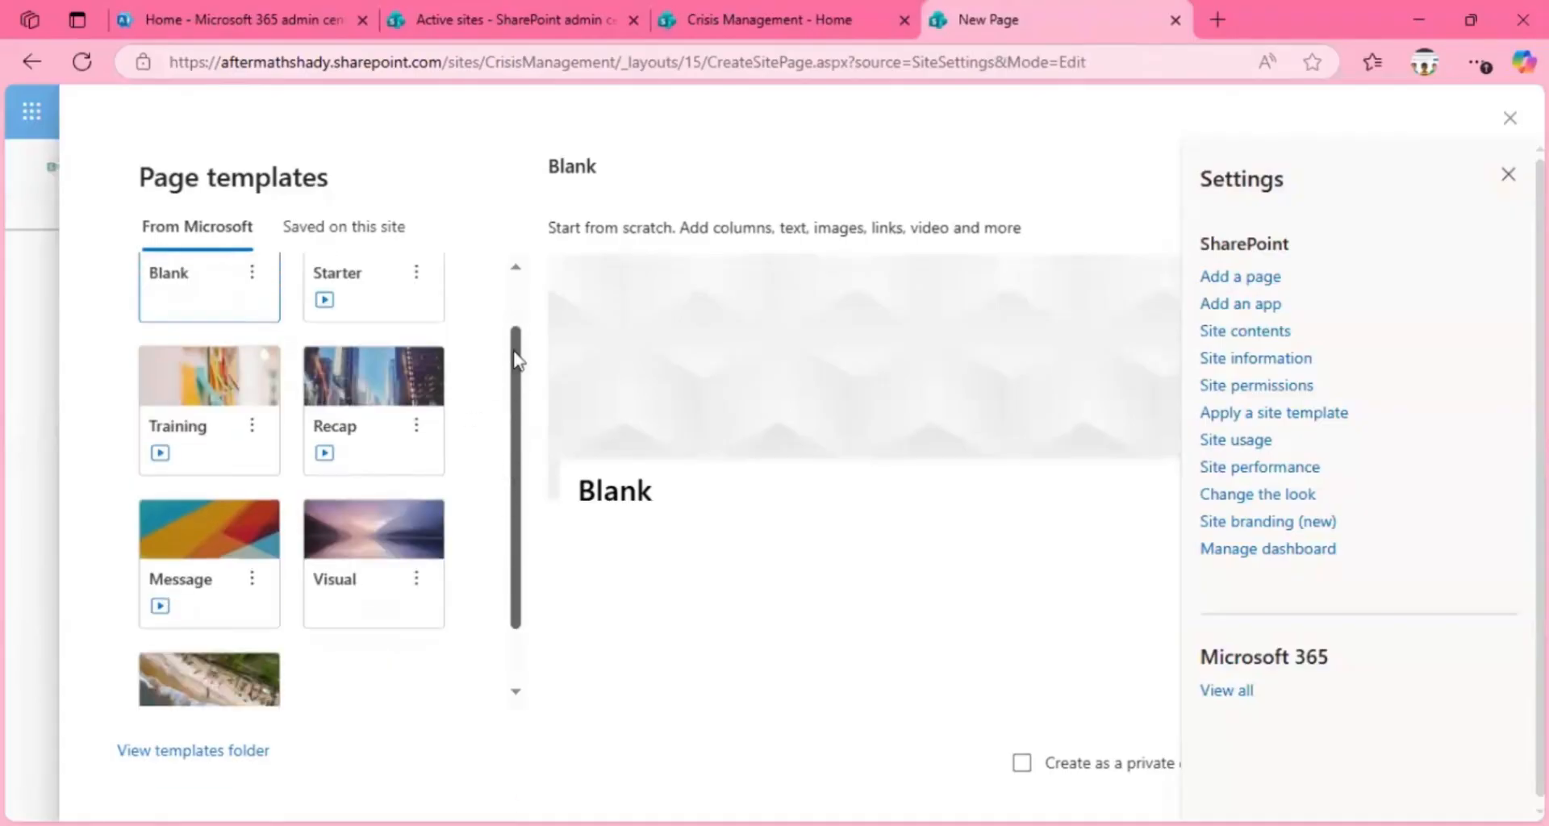
left_click(259, 424)
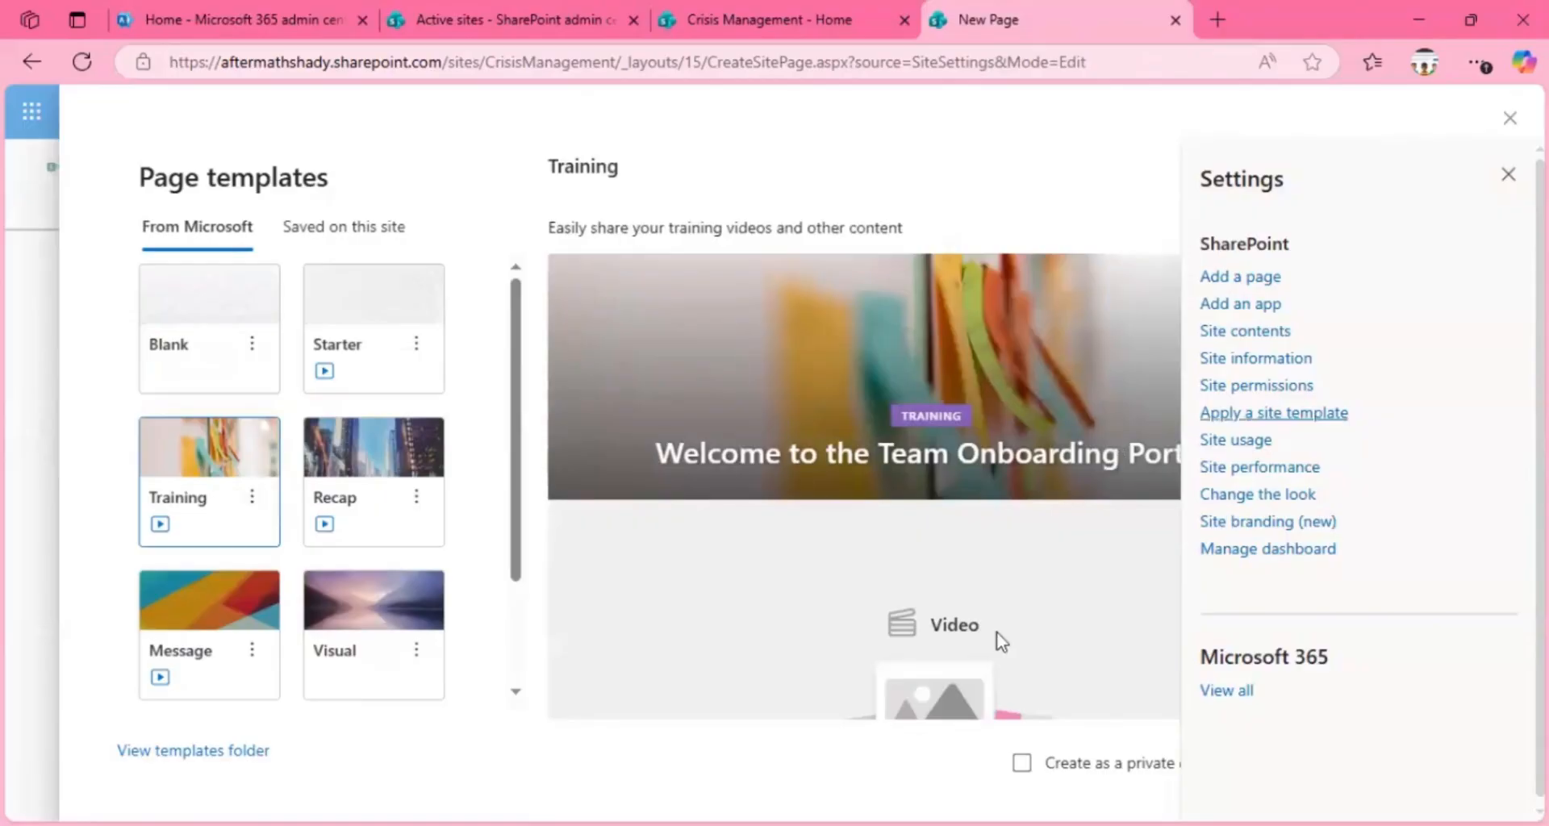
left_click_drag(1541, 460, 1541, 484)
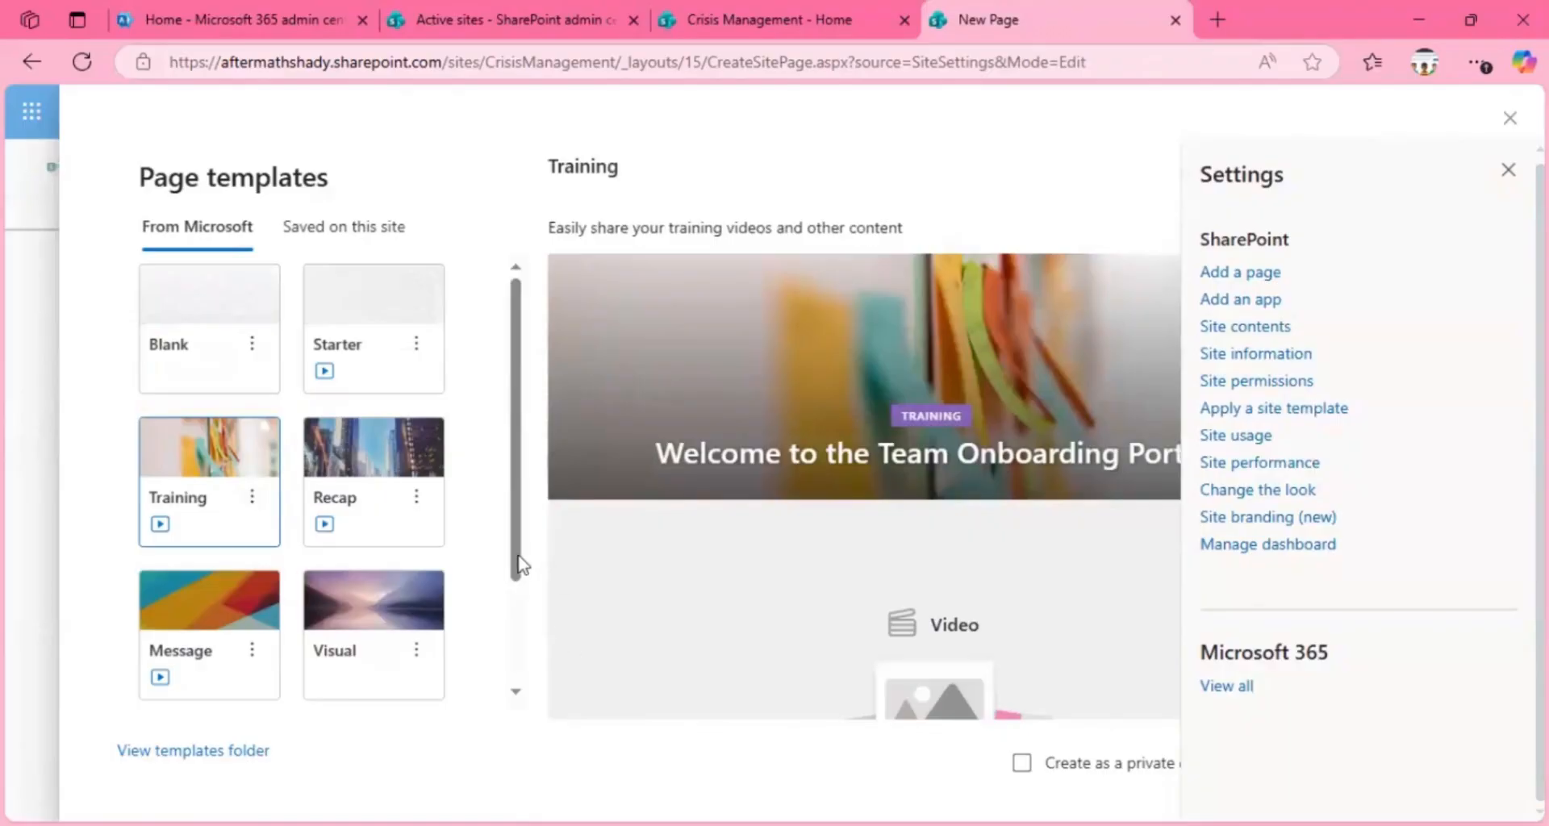
scroll(519, 632, "down", 2)
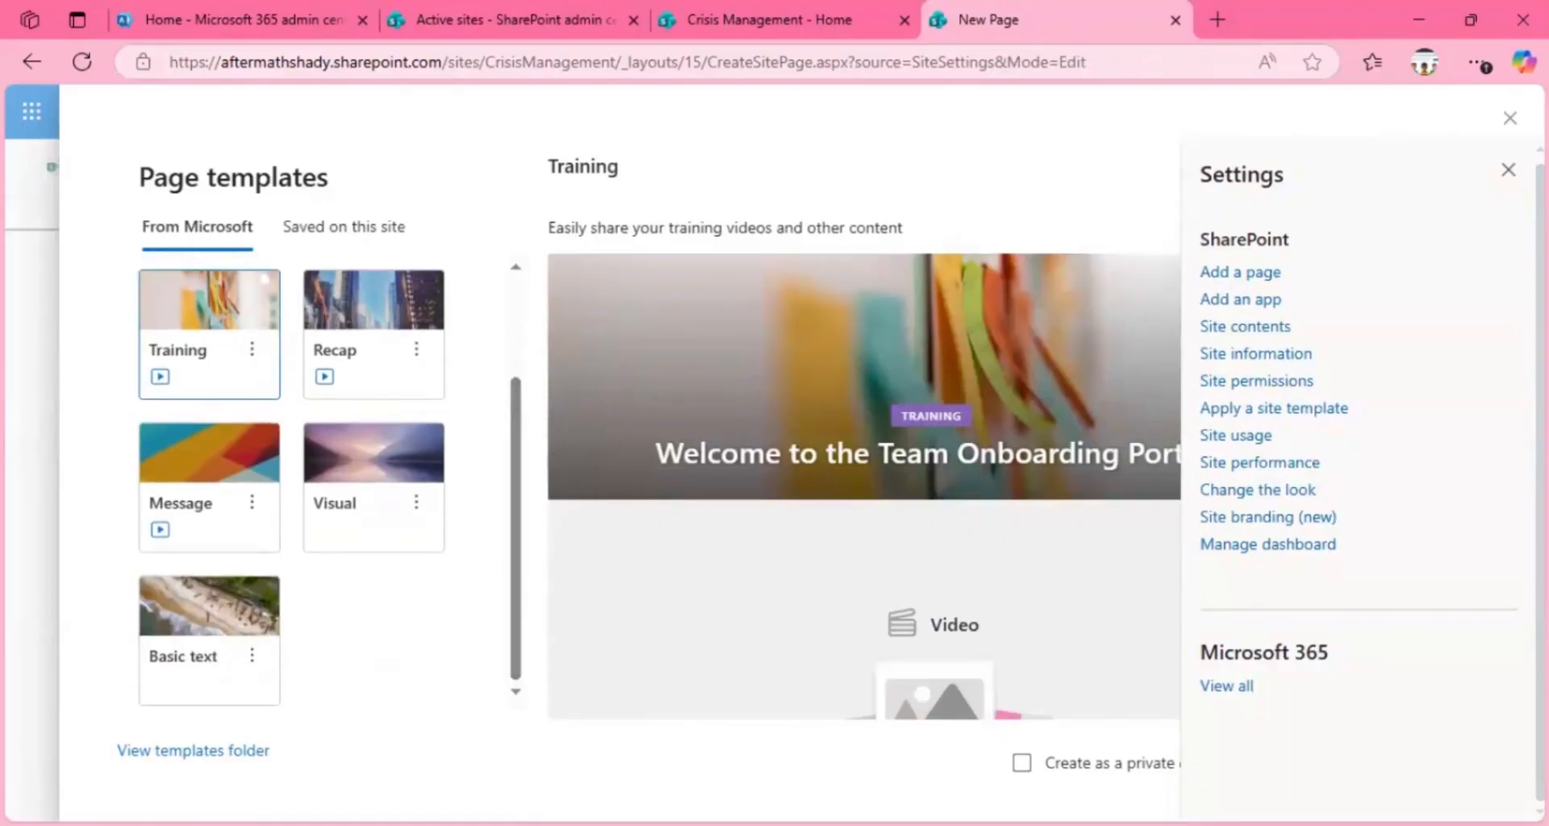
left_click(1508, 170)
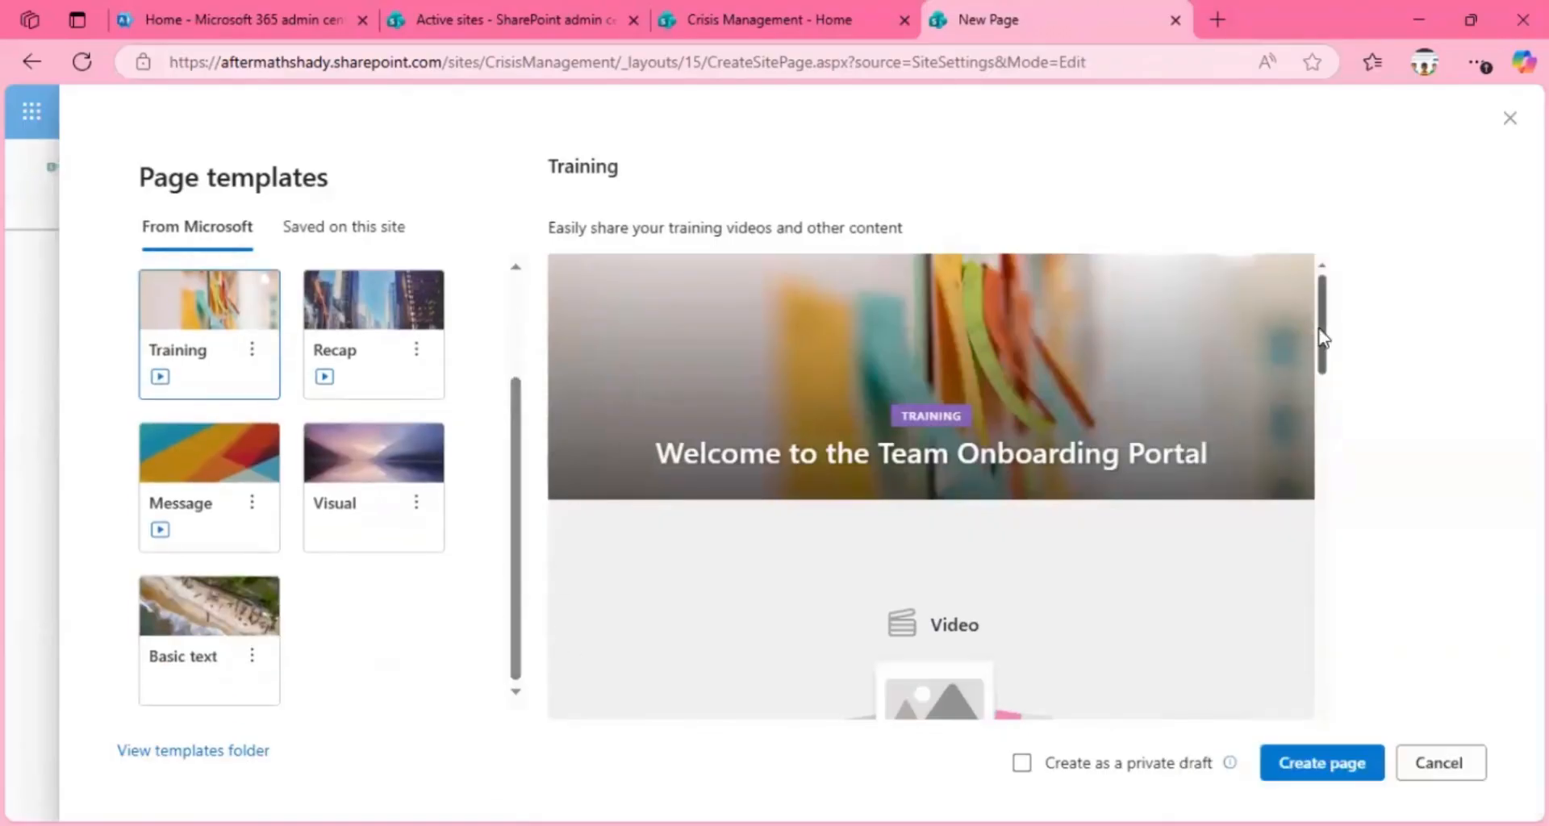
left_click_drag(1321, 339, 1347, 786)
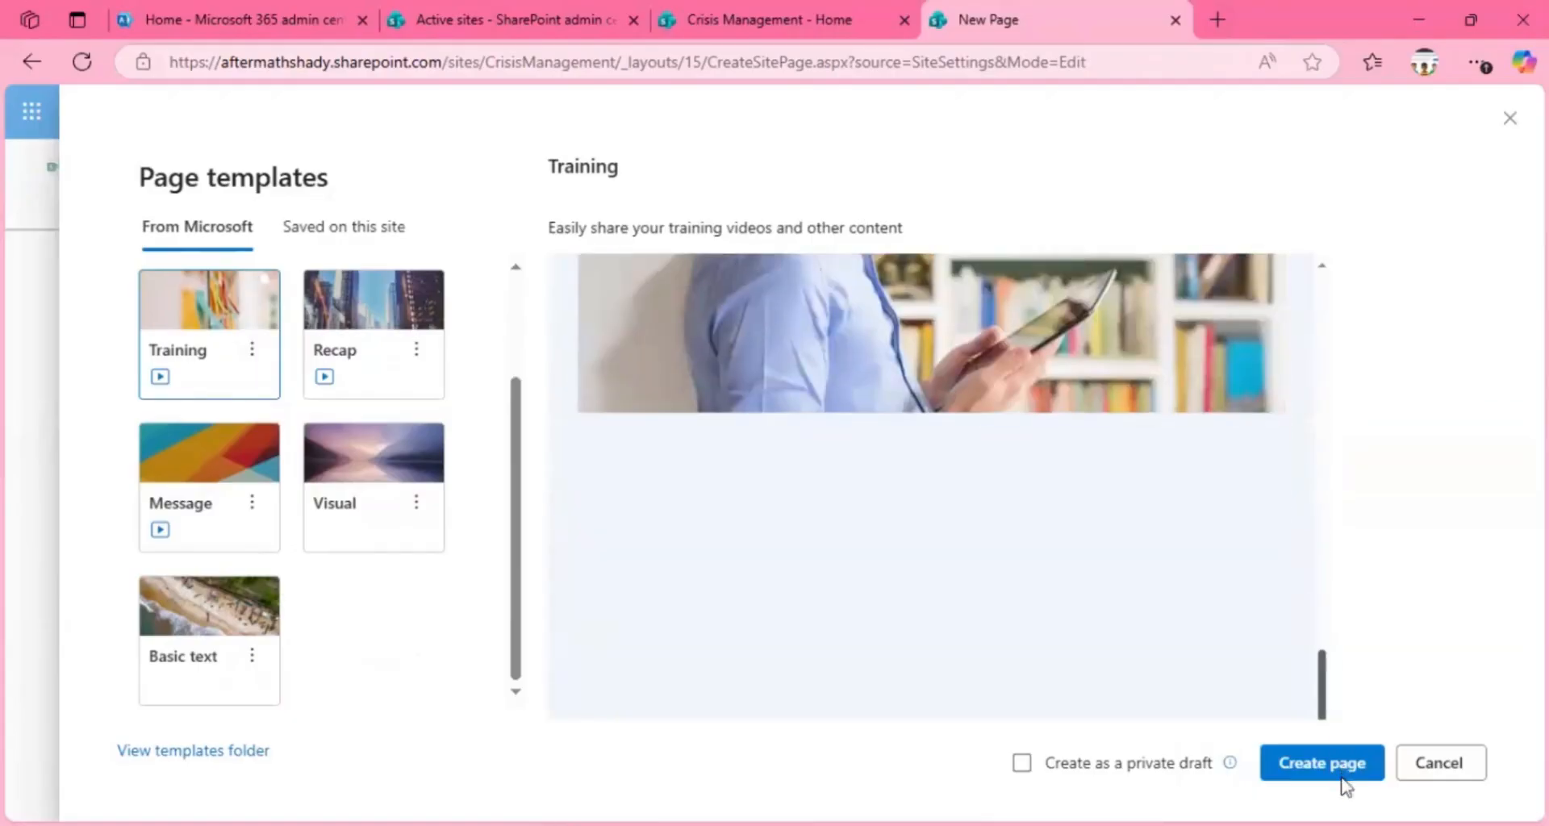
left_click(1315, 766)
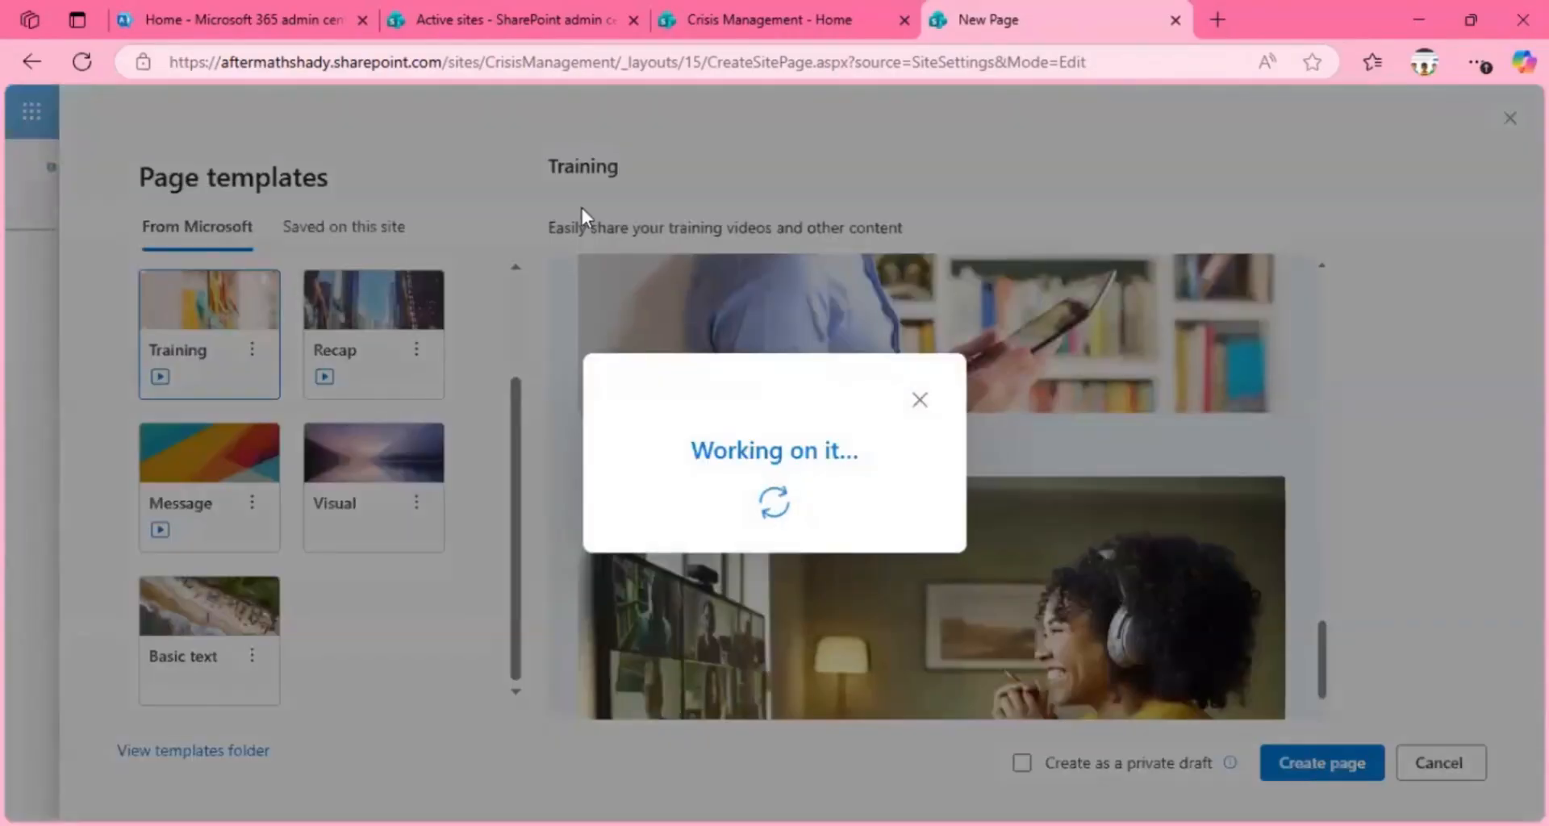
Step: Open the page for adding apps to the Crisis Management site and show only apps from the SharePoint Store
left_click(801, 15)
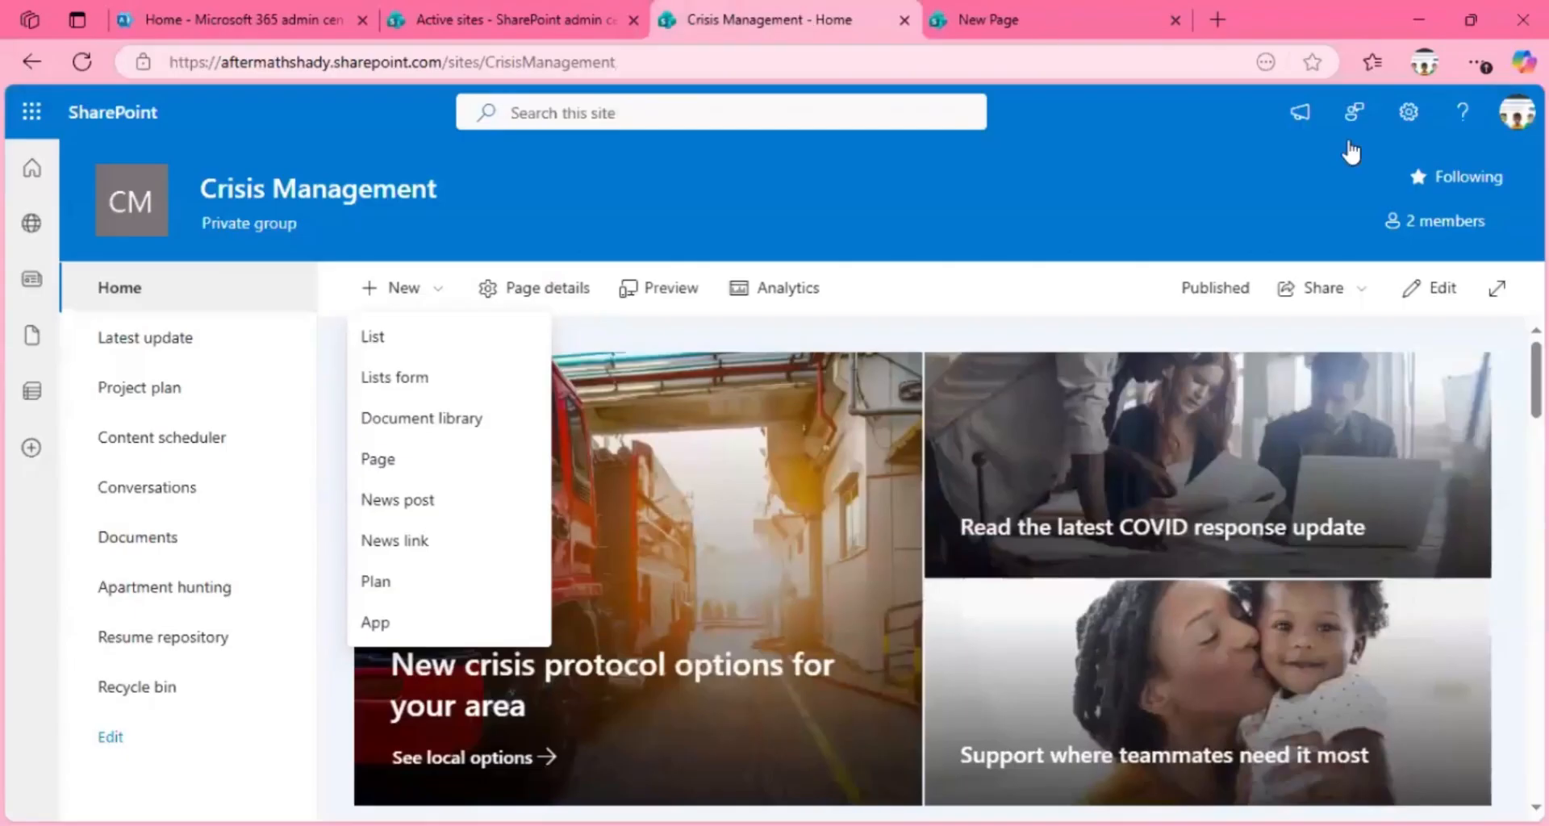
left_click(1408, 112)
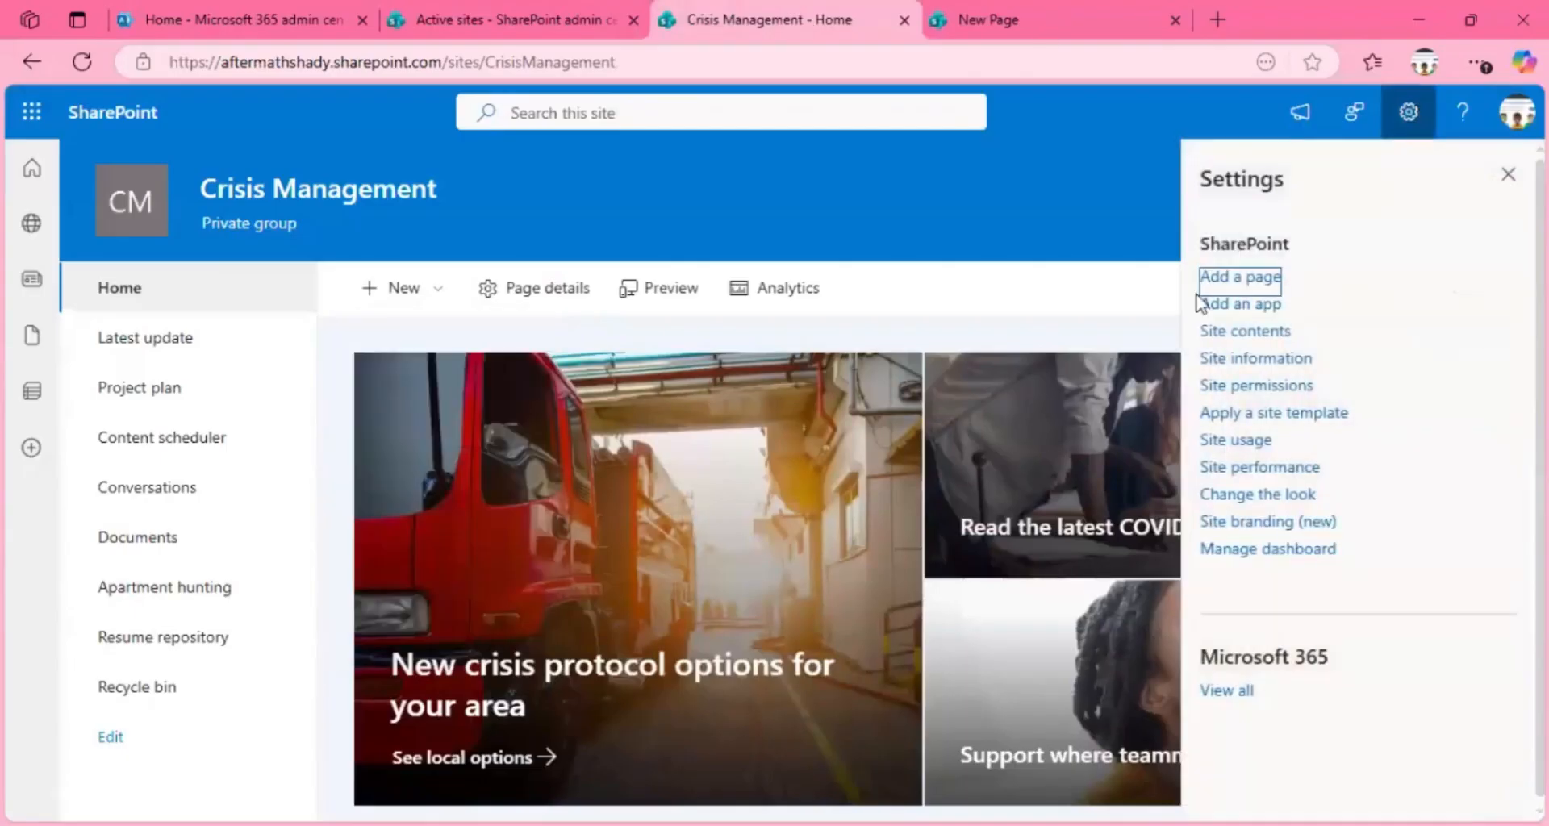
left_click(1208, 311)
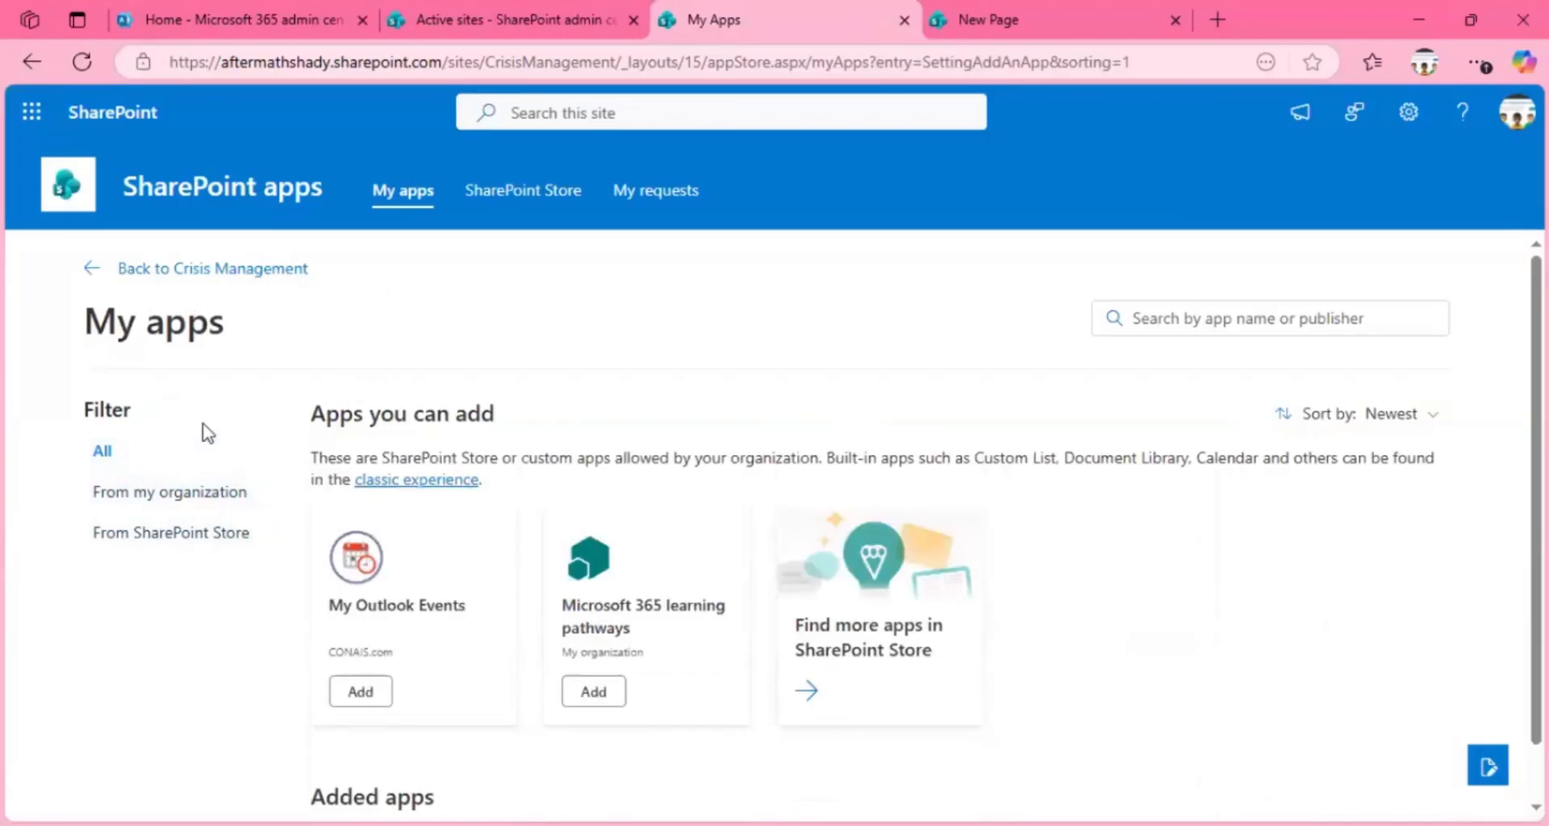
left_click(191, 539)
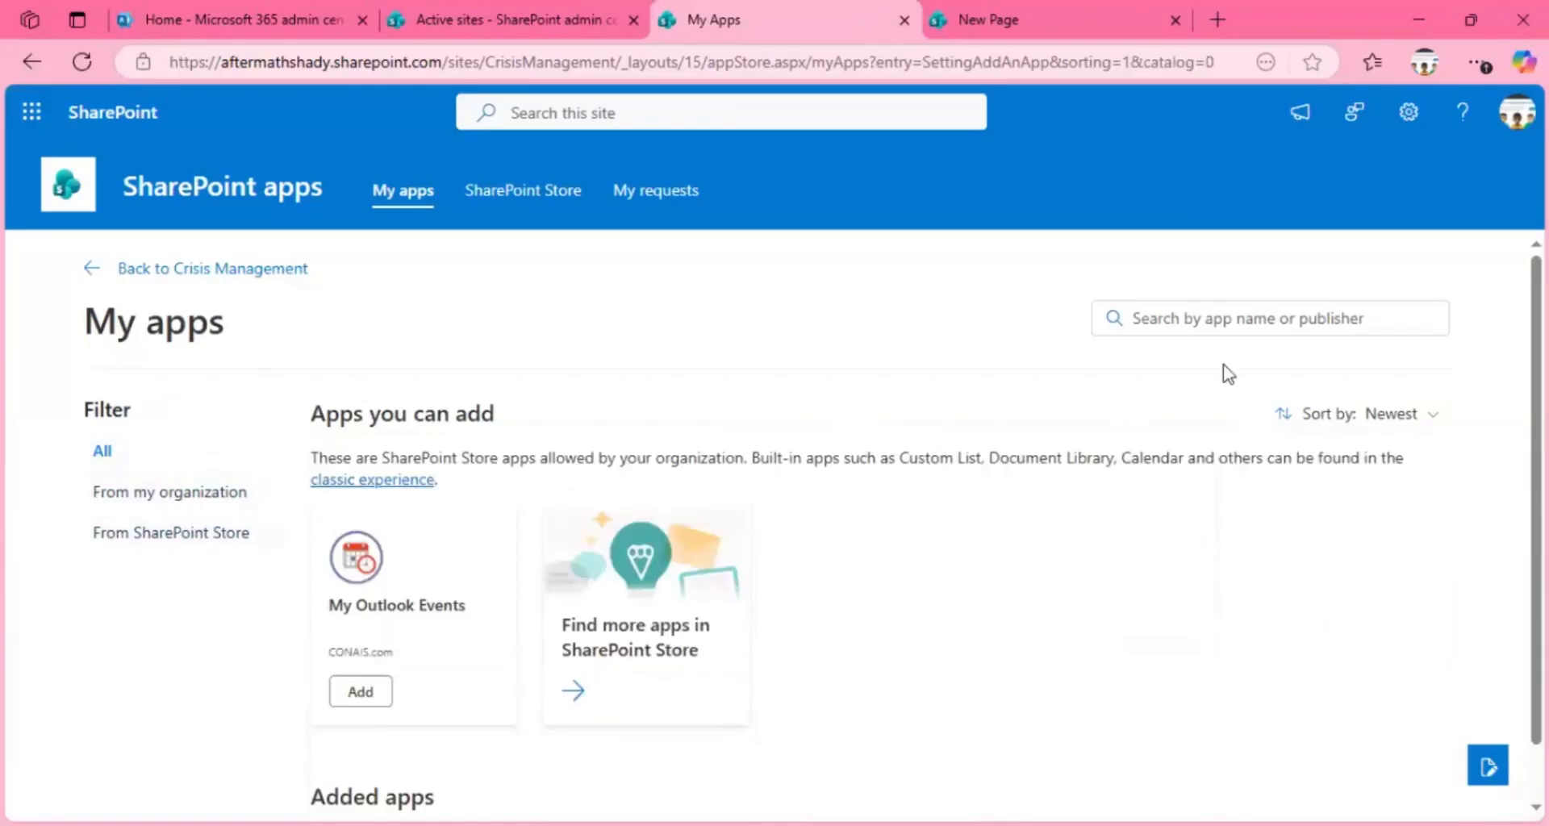
Step: Read the note on the My apps page about SharePoint Store apps, built-in apps and the classic experience
scroll(1469, 322, "down", 1)
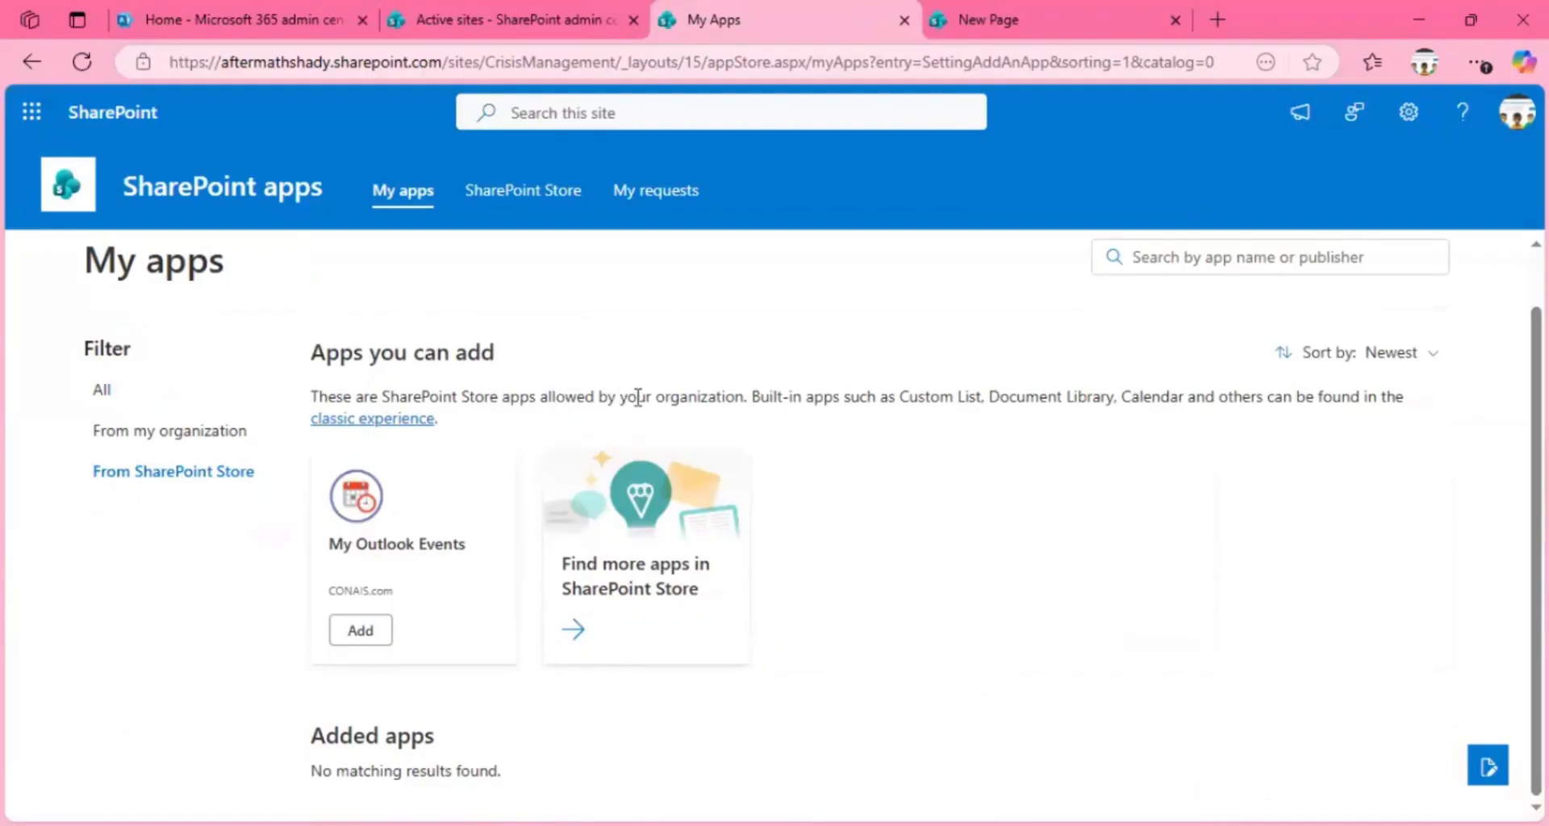
left_click_drag(637, 397, 1172, 397)
left_click_drag(1272, 396, 1349, 396)
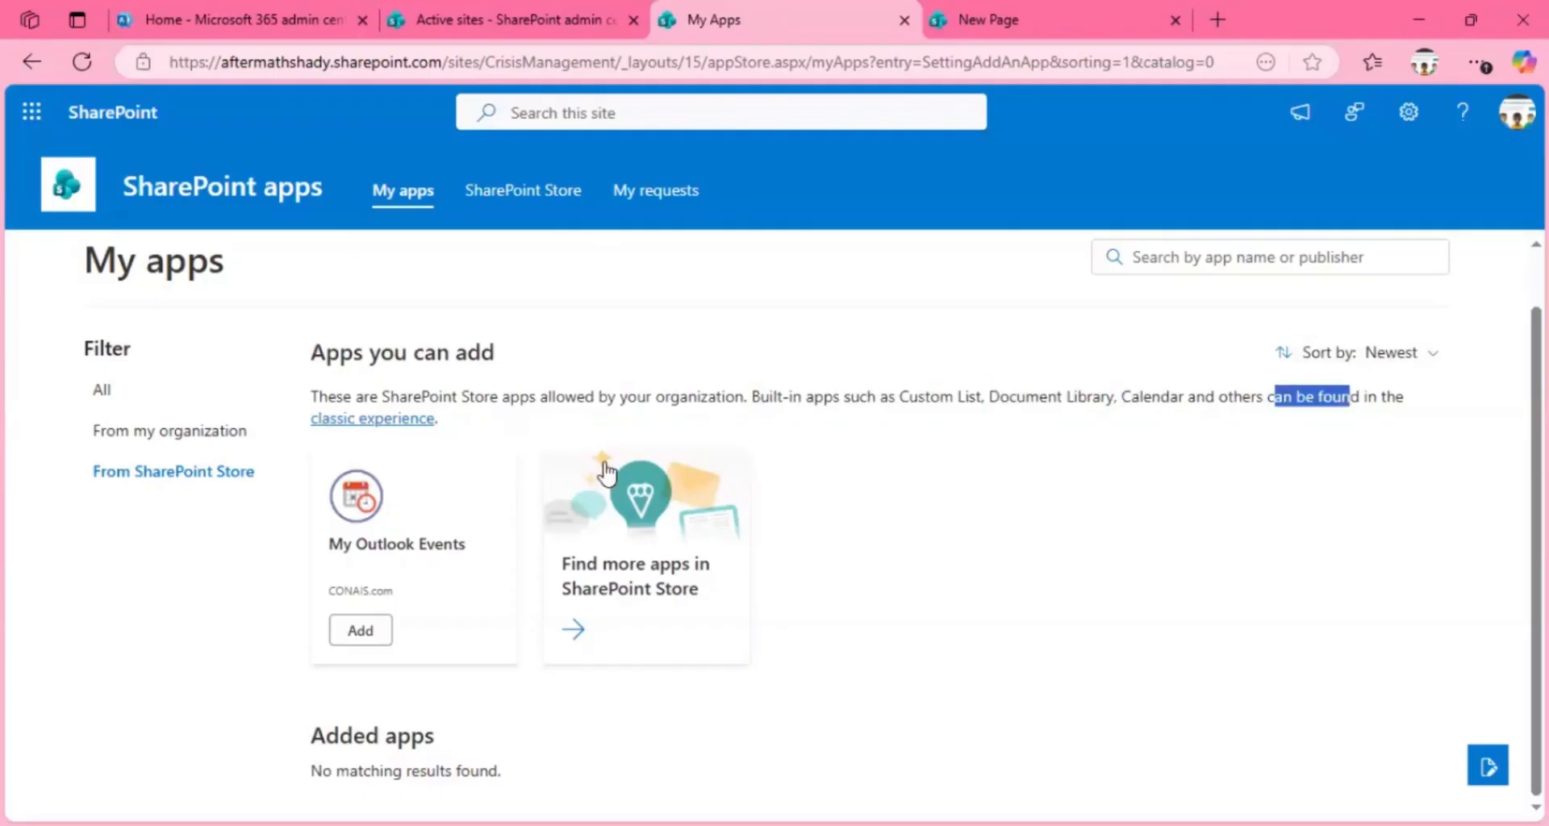
left_click(442, 445)
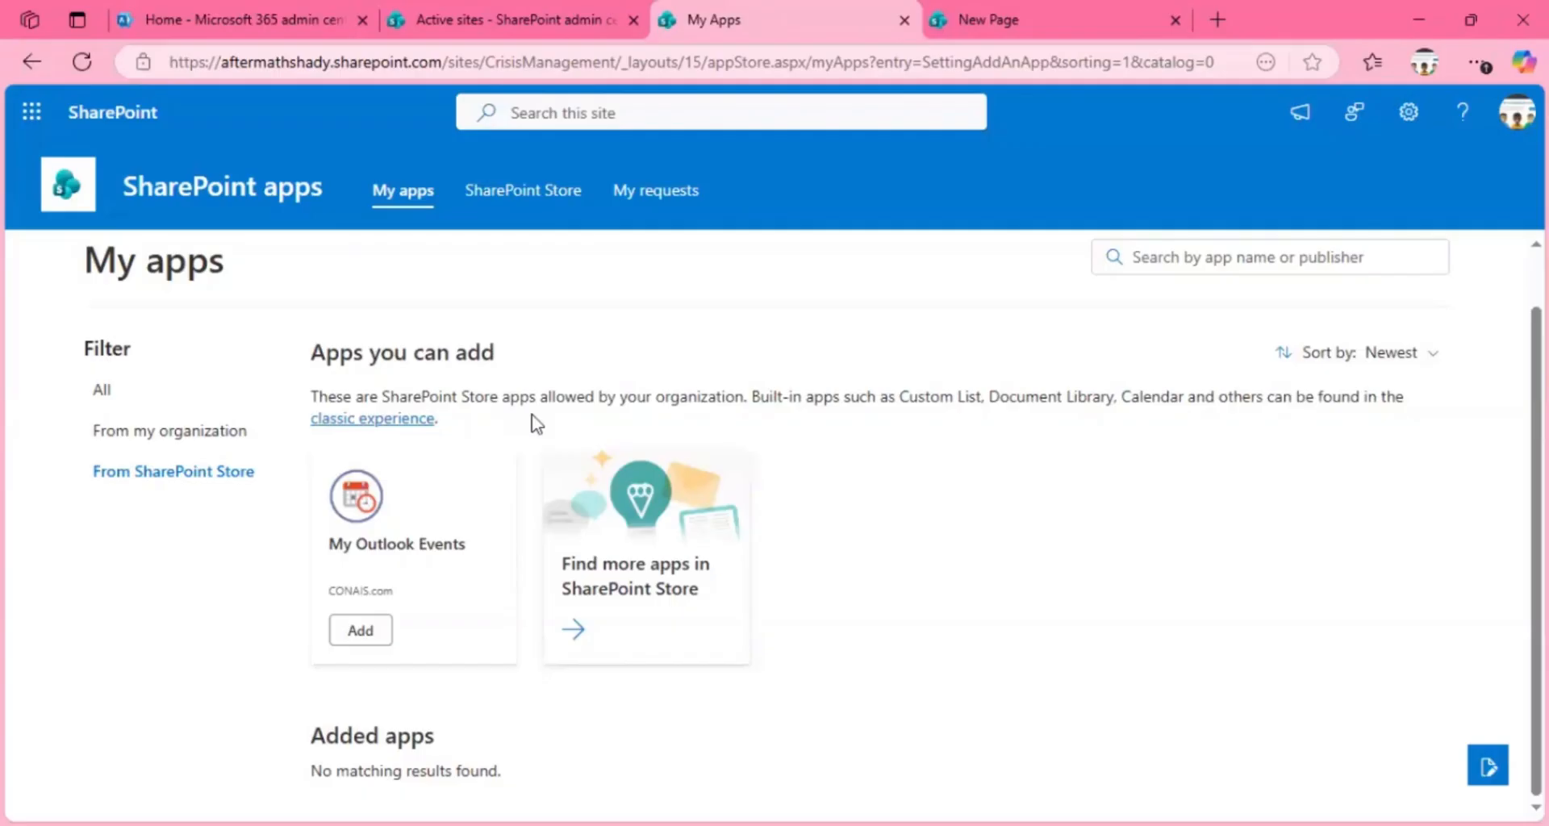
left_click_drag(735, 396, 1117, 397)
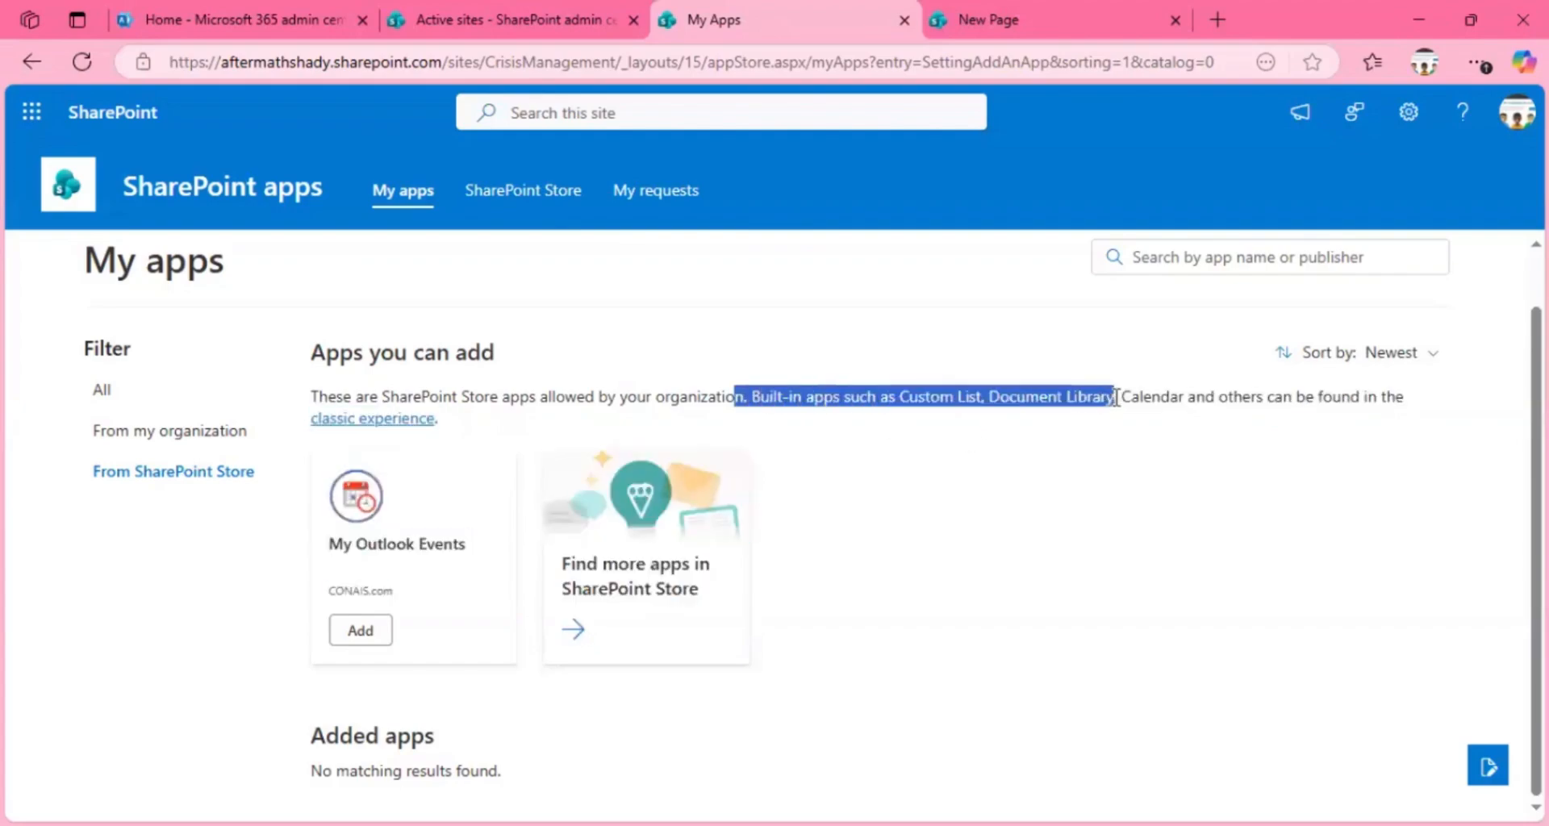
Step: Open the classic experience for adding apps and browse the available built-in apps on both result pages
left_click(386, 427)
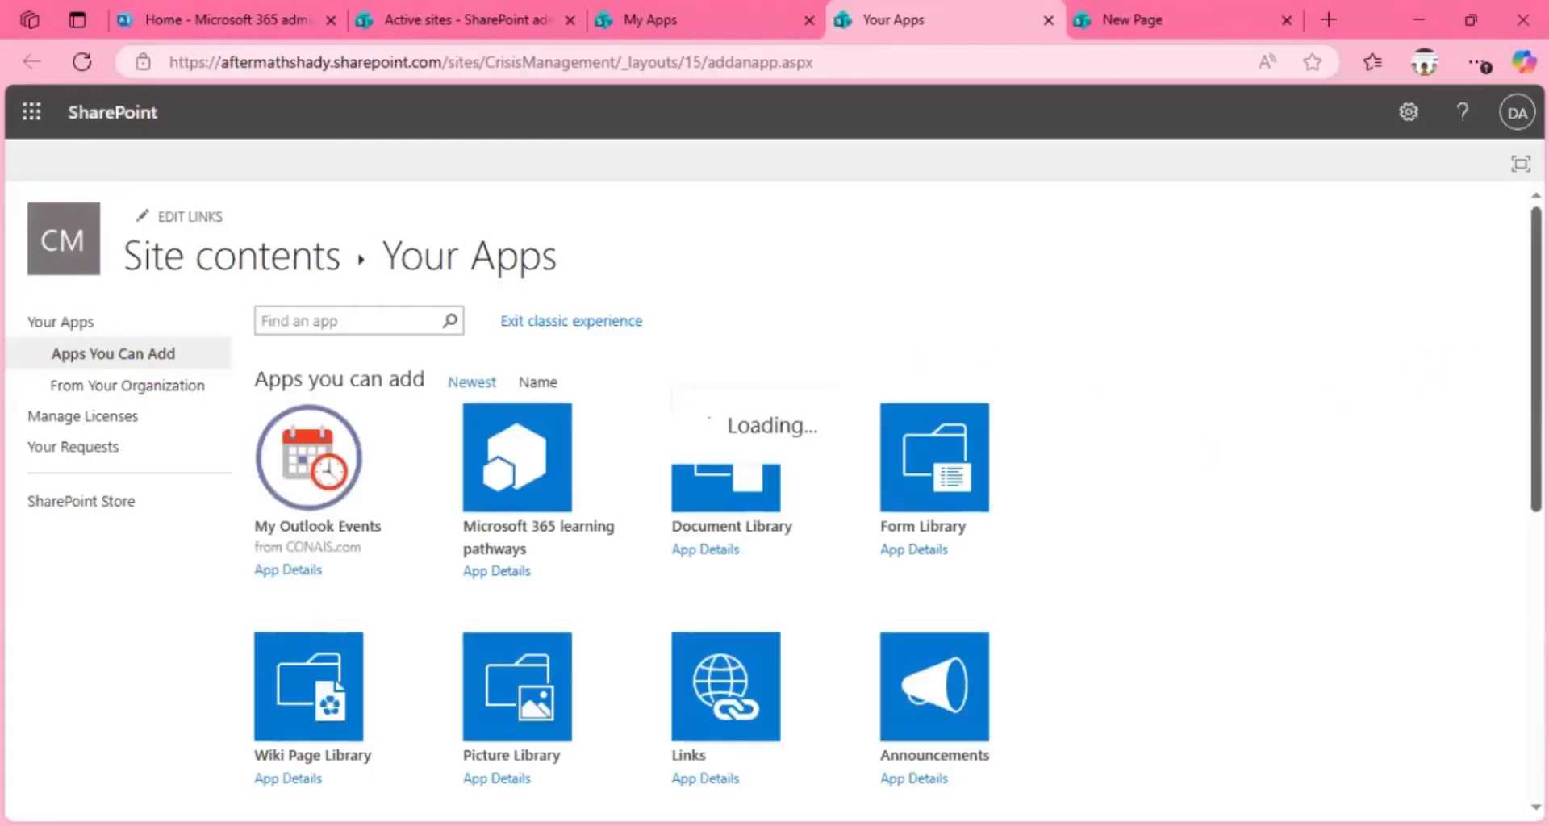
scroll(775, 404, "down", 3)
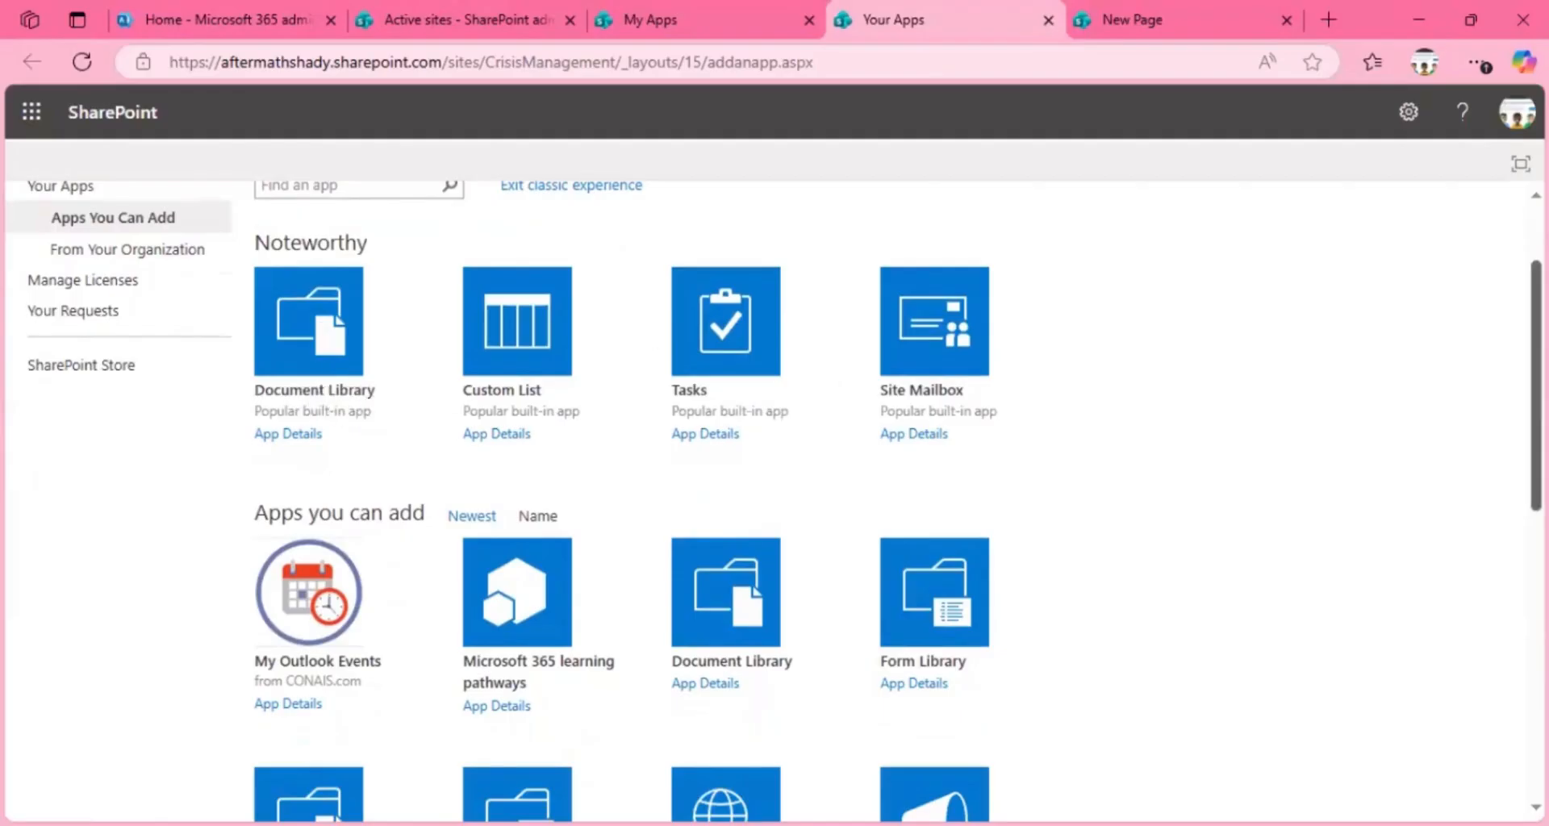
scroll(1196, 321, "up", 1)
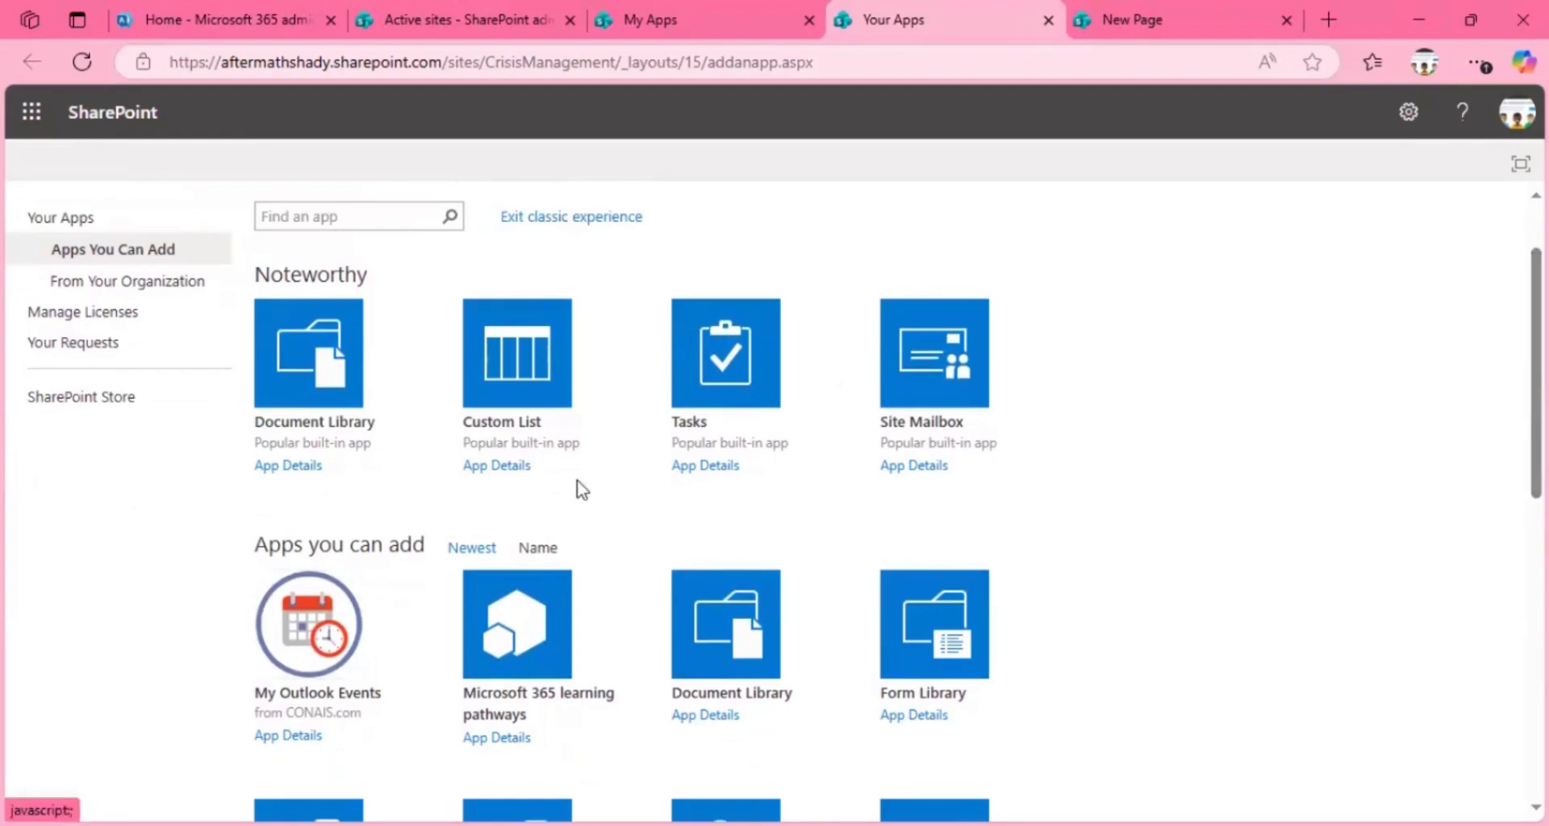
scroll(774, 500, "down", 7)
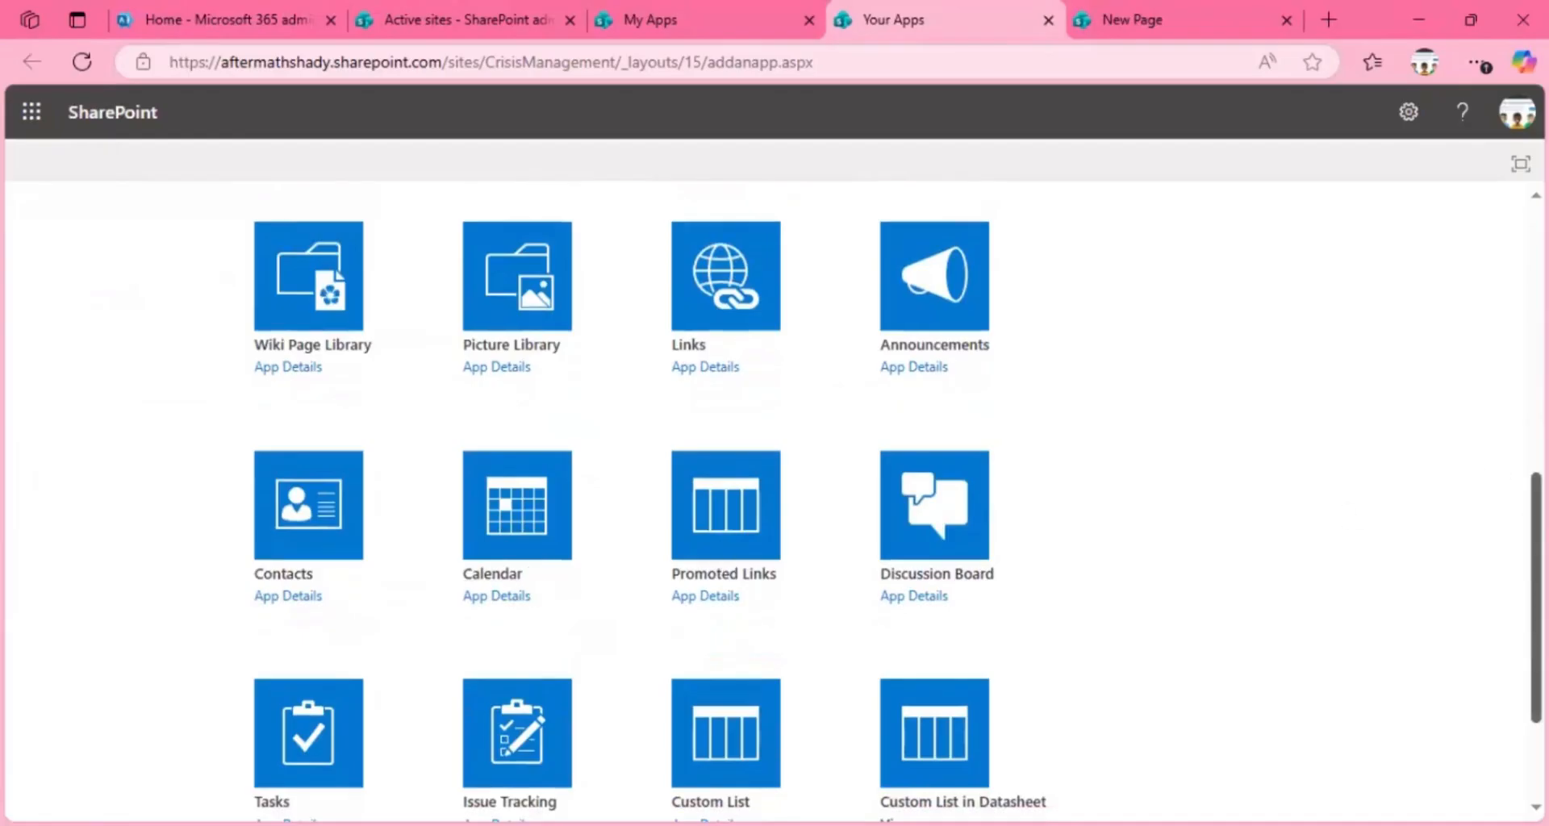
scroll(1510, 619, "down", 2)
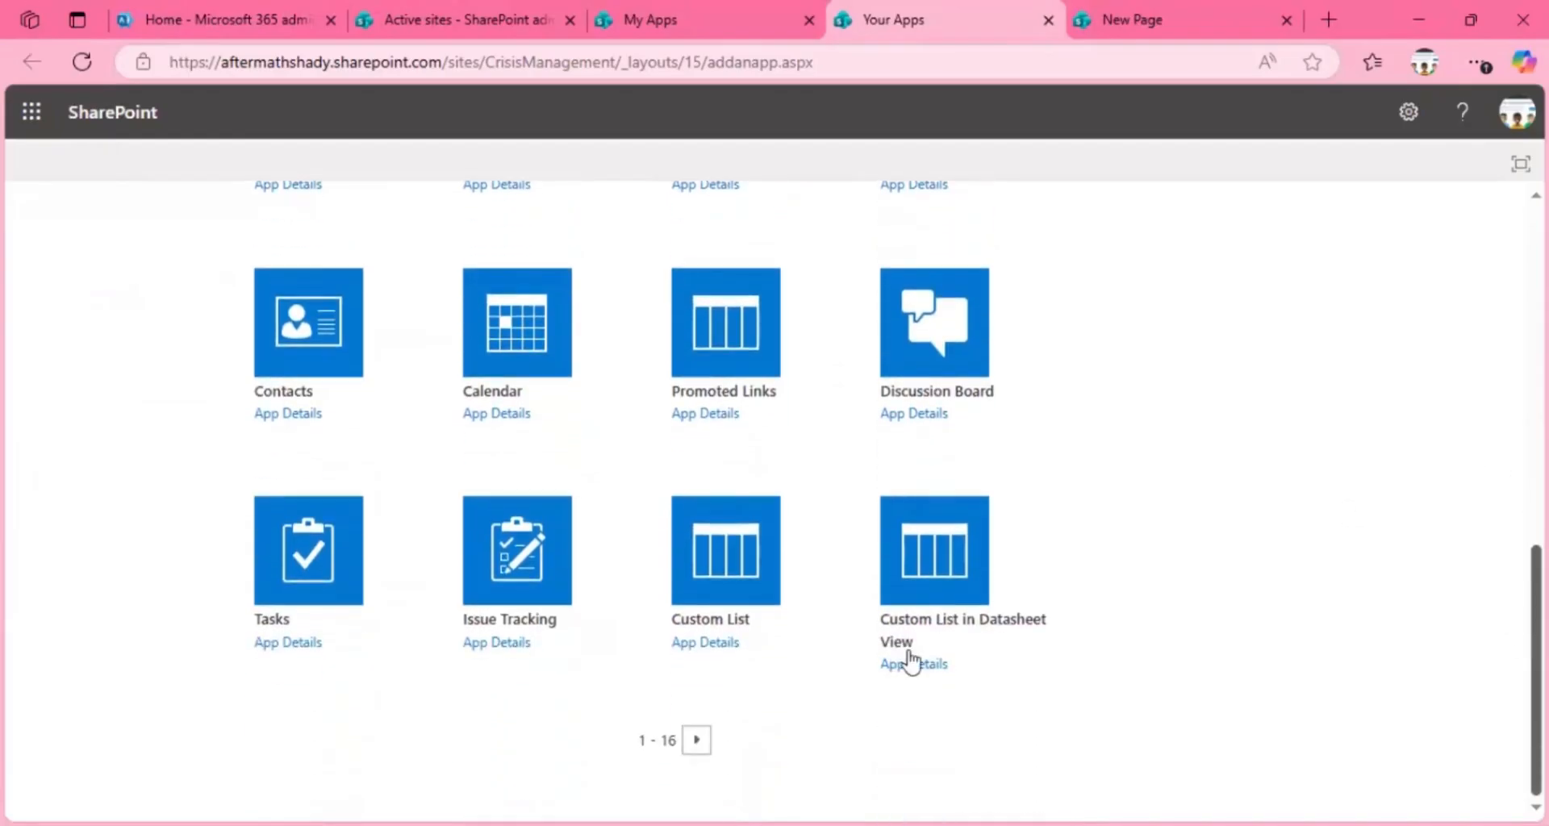
left_click(691, 742)
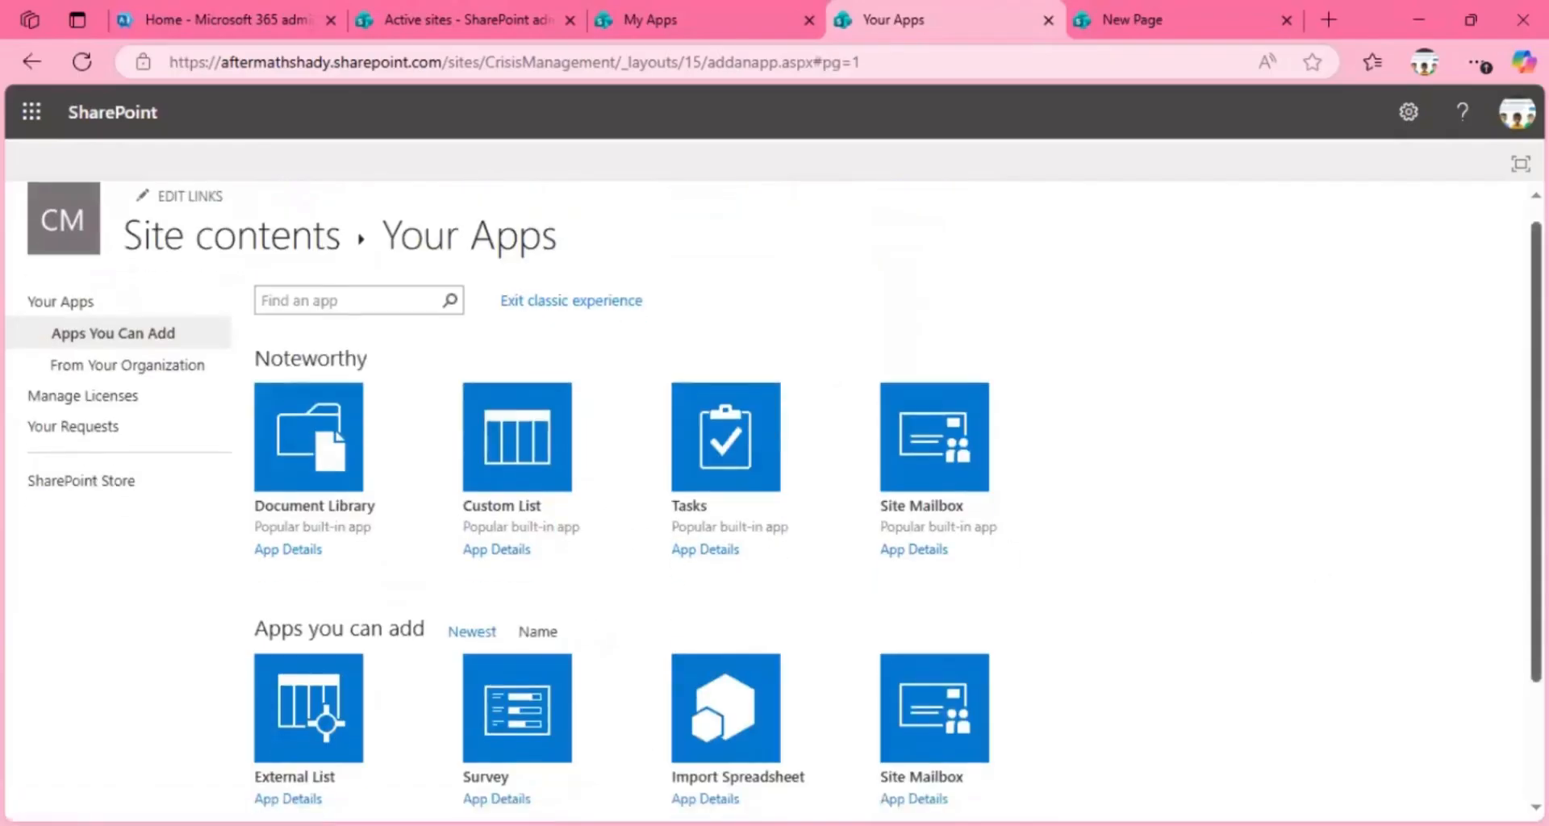
scroll(1505, 342, "down", 2)
scroll(1505, 342, "up", 2)
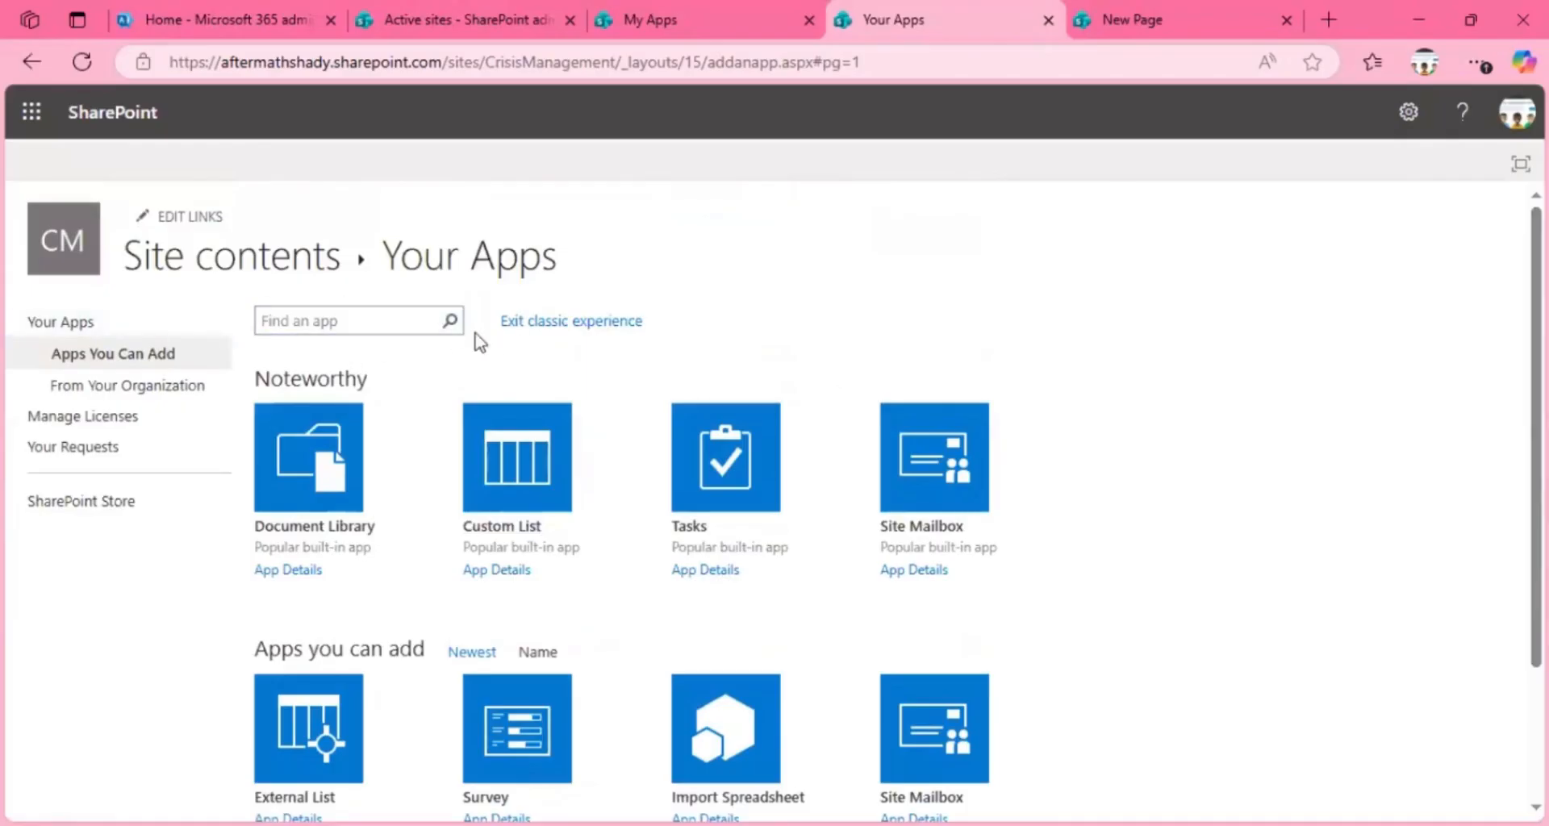
Step: Exit the classic apps experience and return to the modern My apps page
left_click(529, 324)
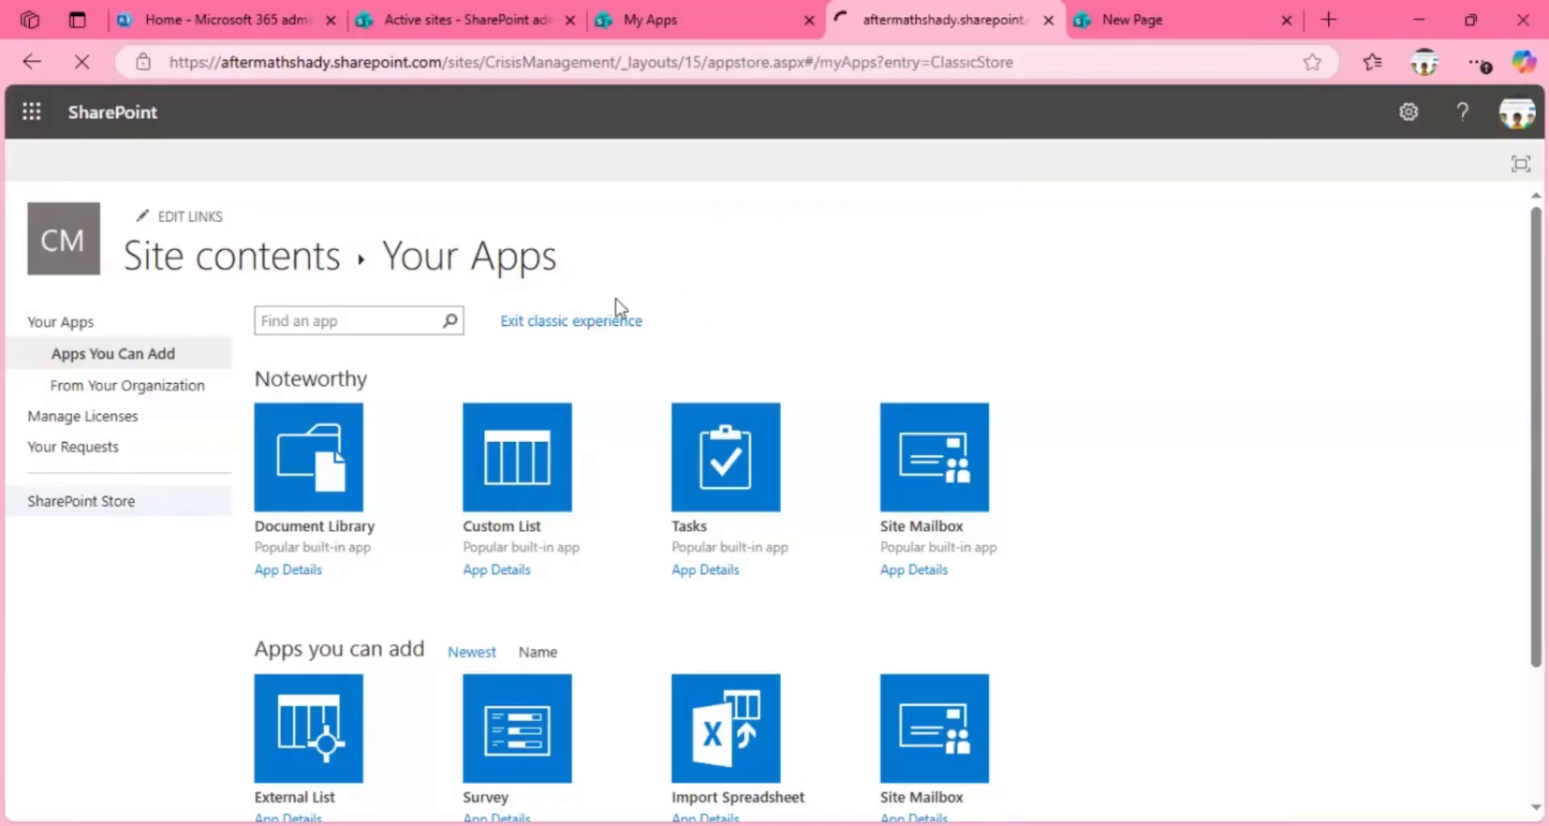
left_click(565, 323)
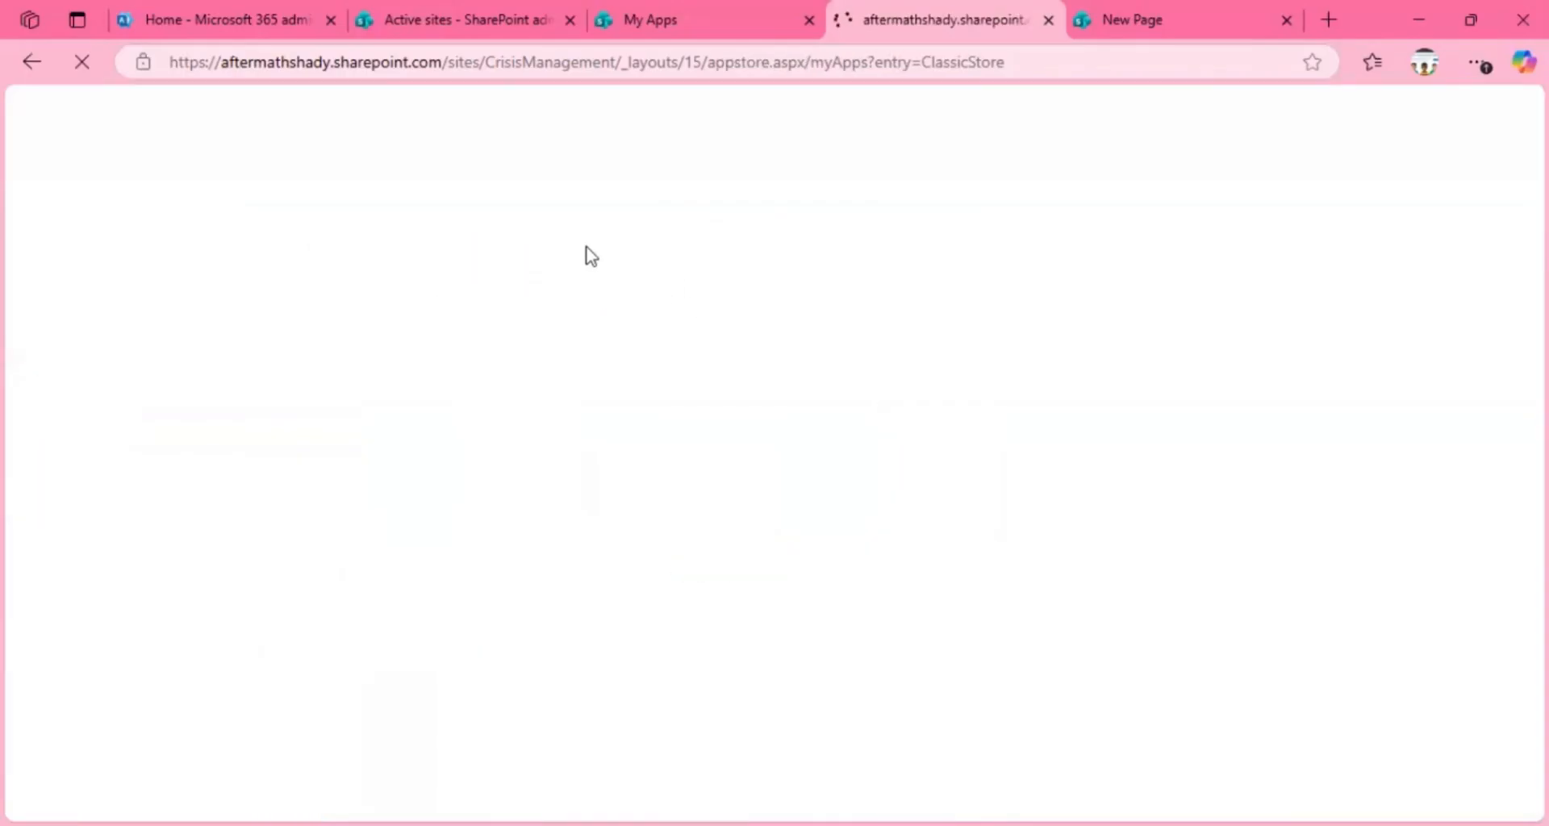
left_click(232, 531)
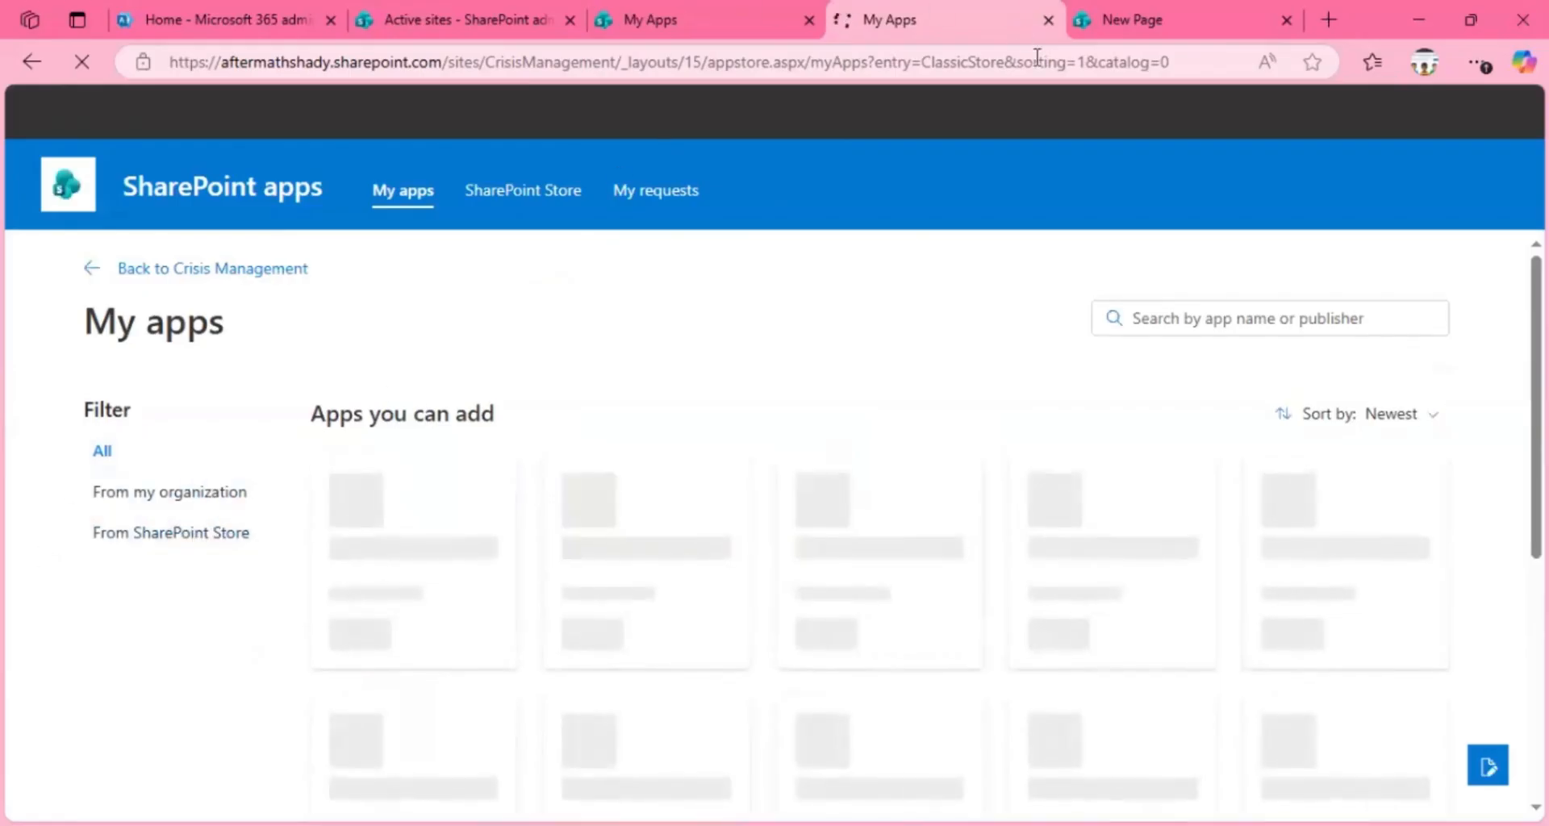
Step: In the original My Apps tab, shorten the web address to end at /sites/CrisisManagement and load the site's home page
left_click(1164, 22)
left_click(682, 21)
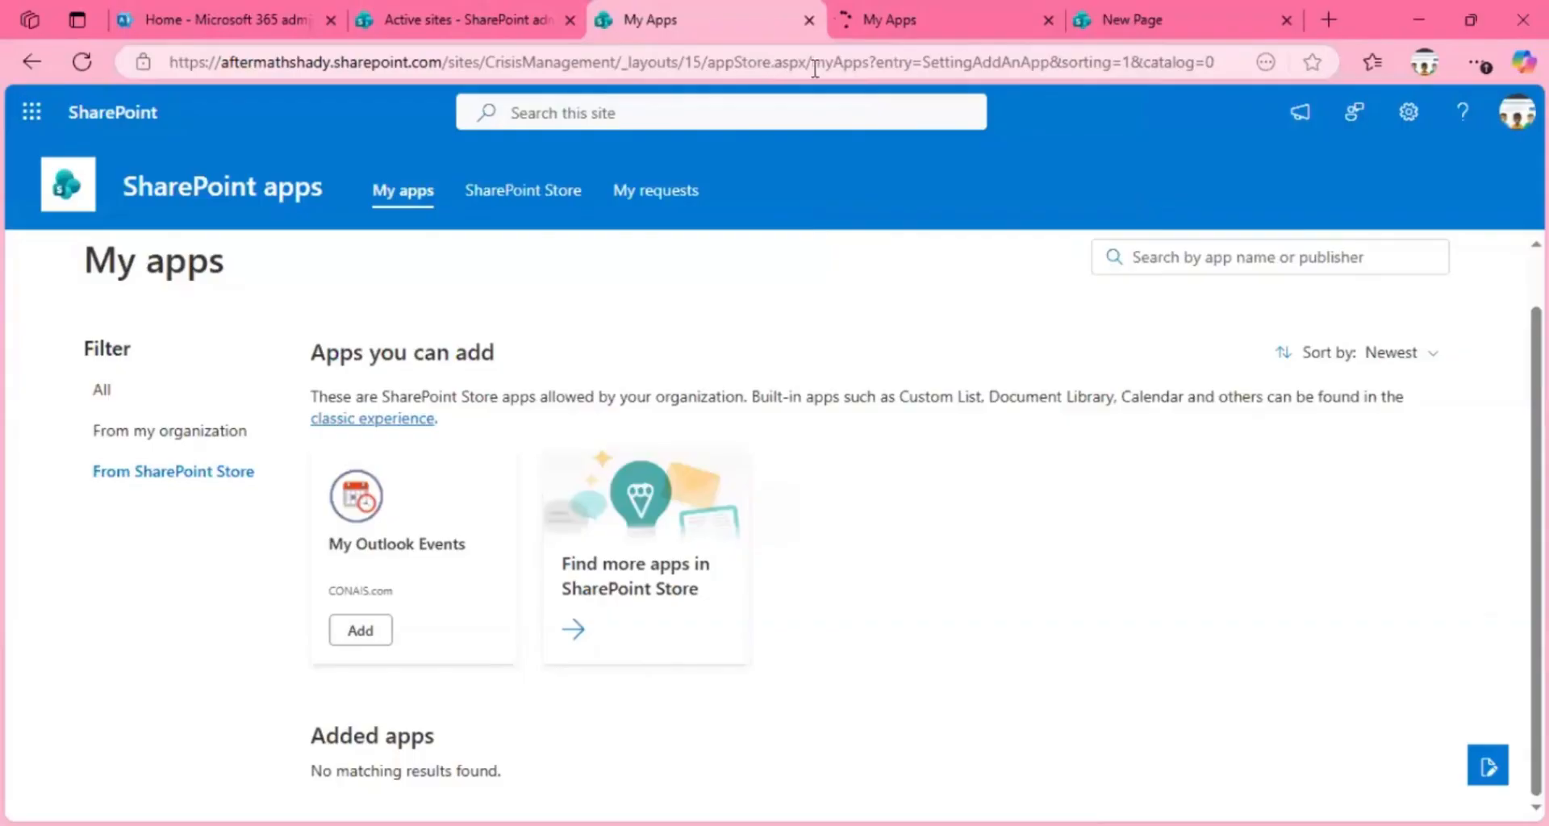
left_click_drag(618, 61, 1239, 31)
key("BackSpace")
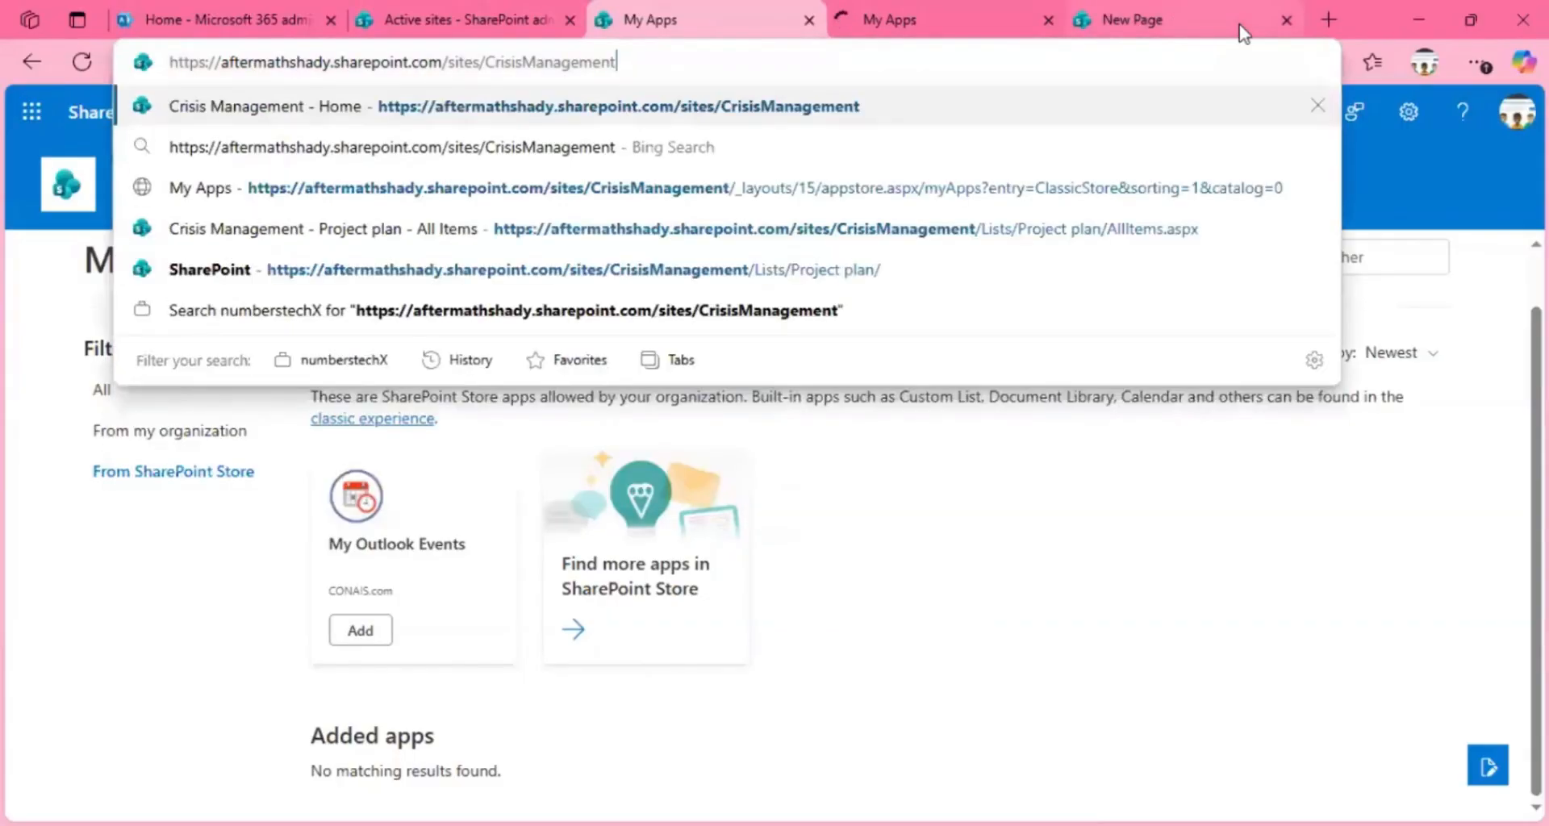
key("Return")
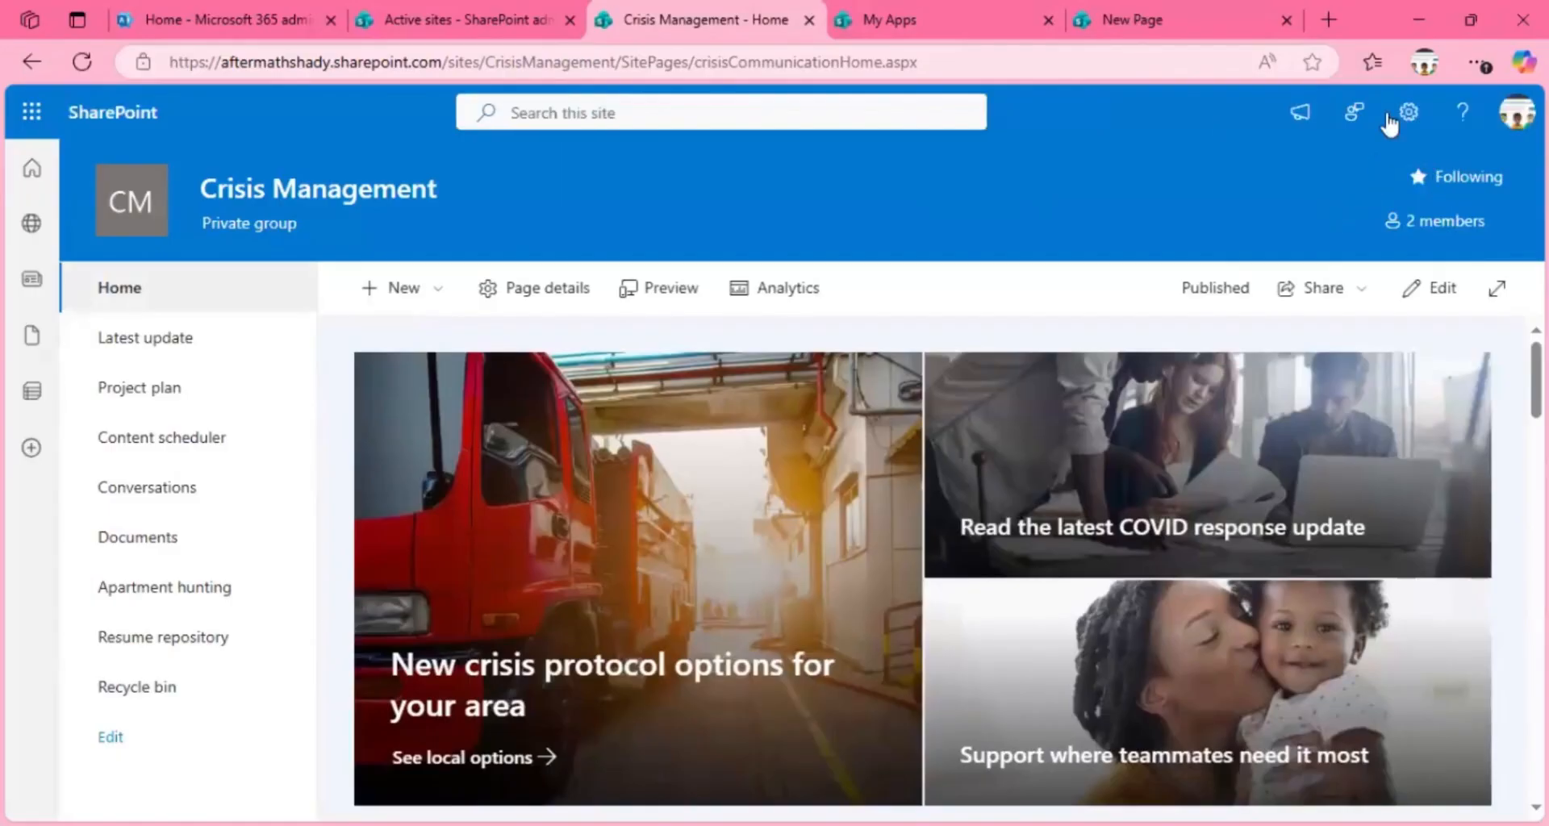
Step: Open the Crisis Management site contents and examine its libraries and lists and the kinds of new items available
left_click(1407, 113)
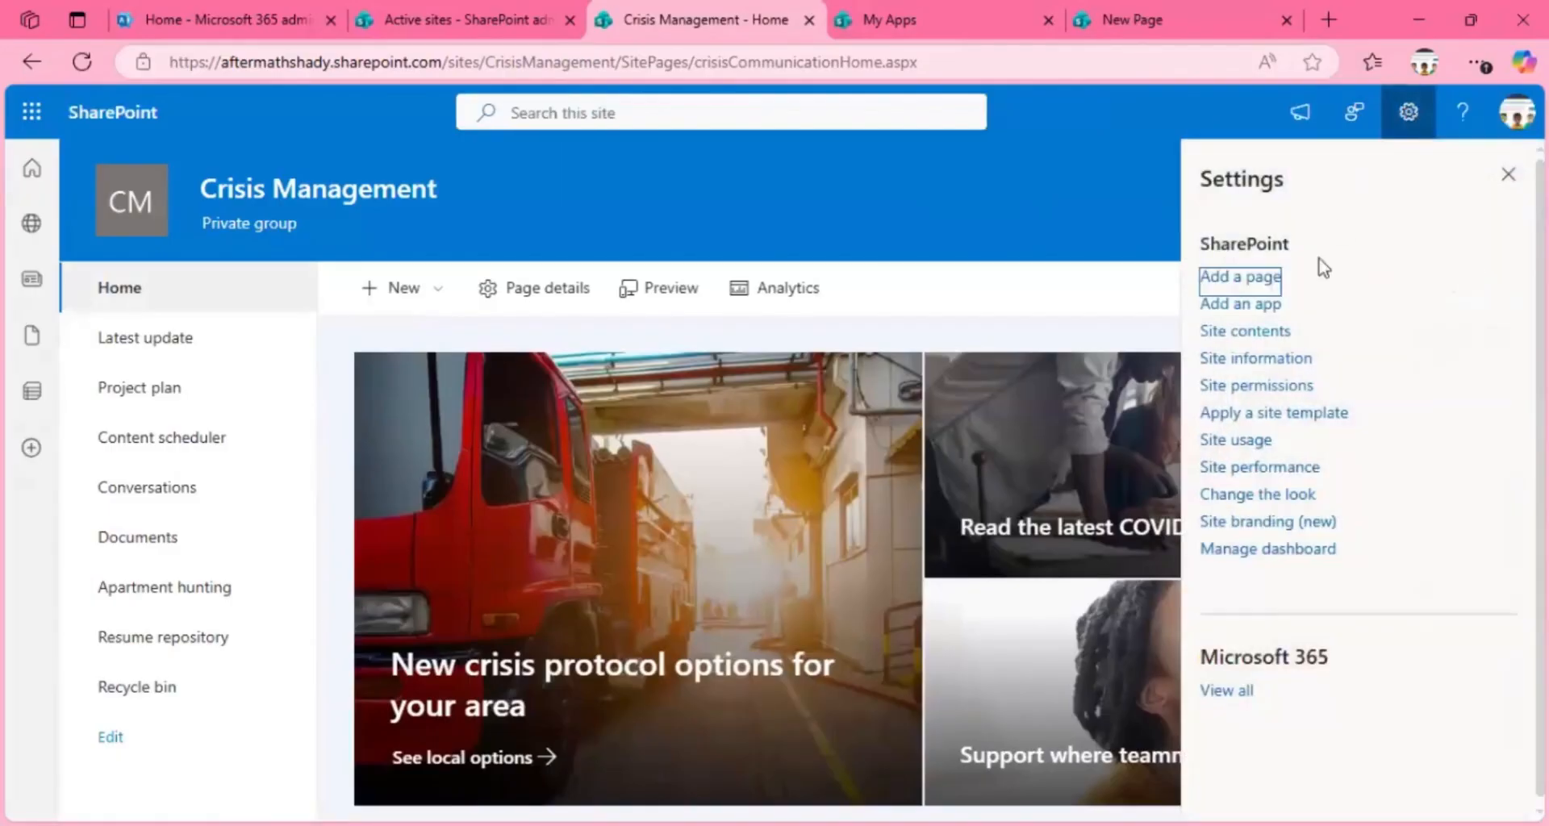
left_click(1245, 338)
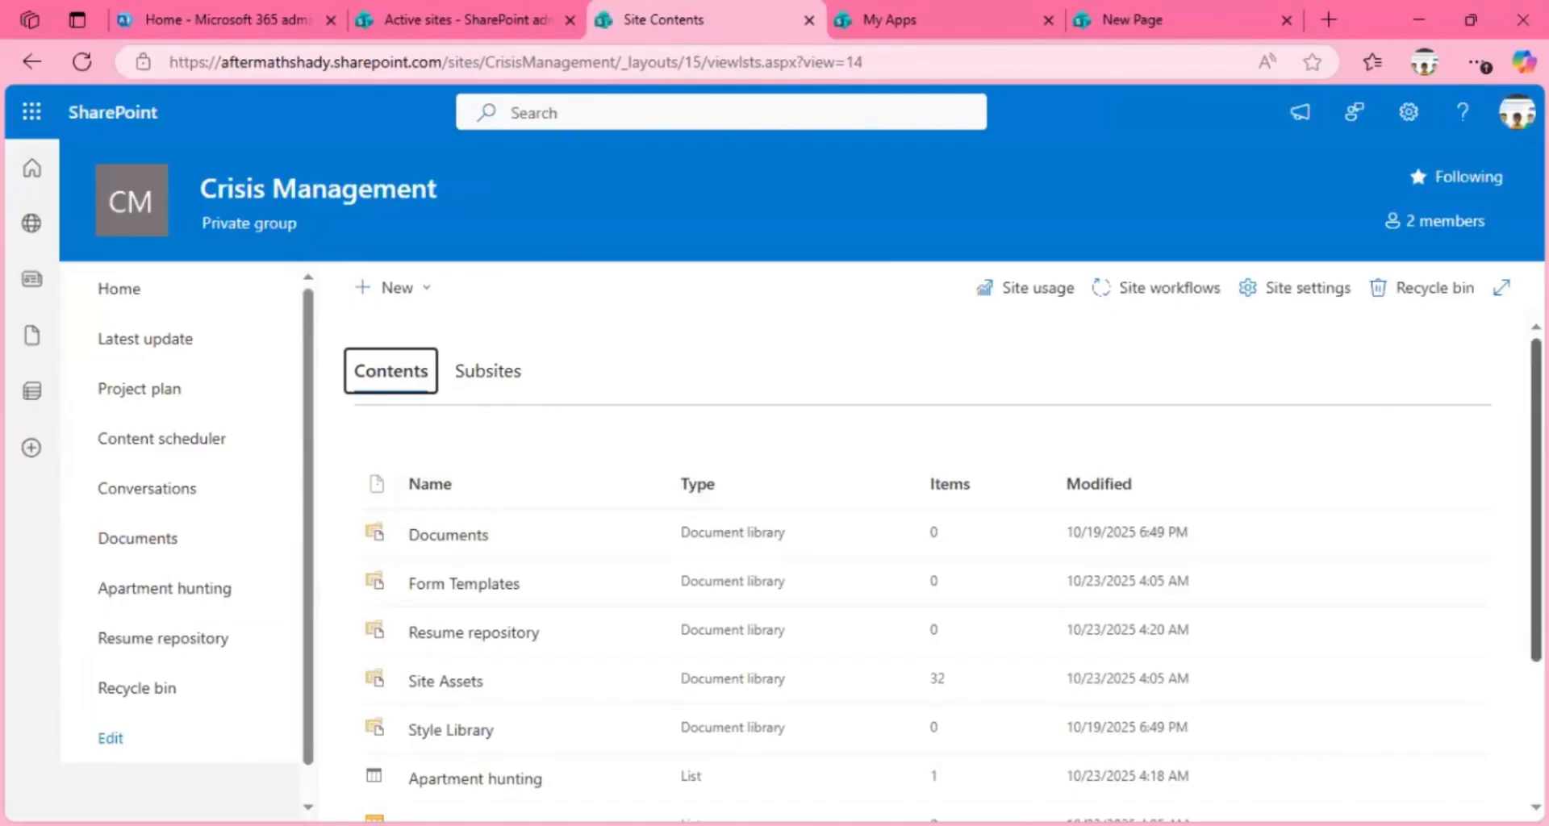
scroll(1261, 598, "down", 3)
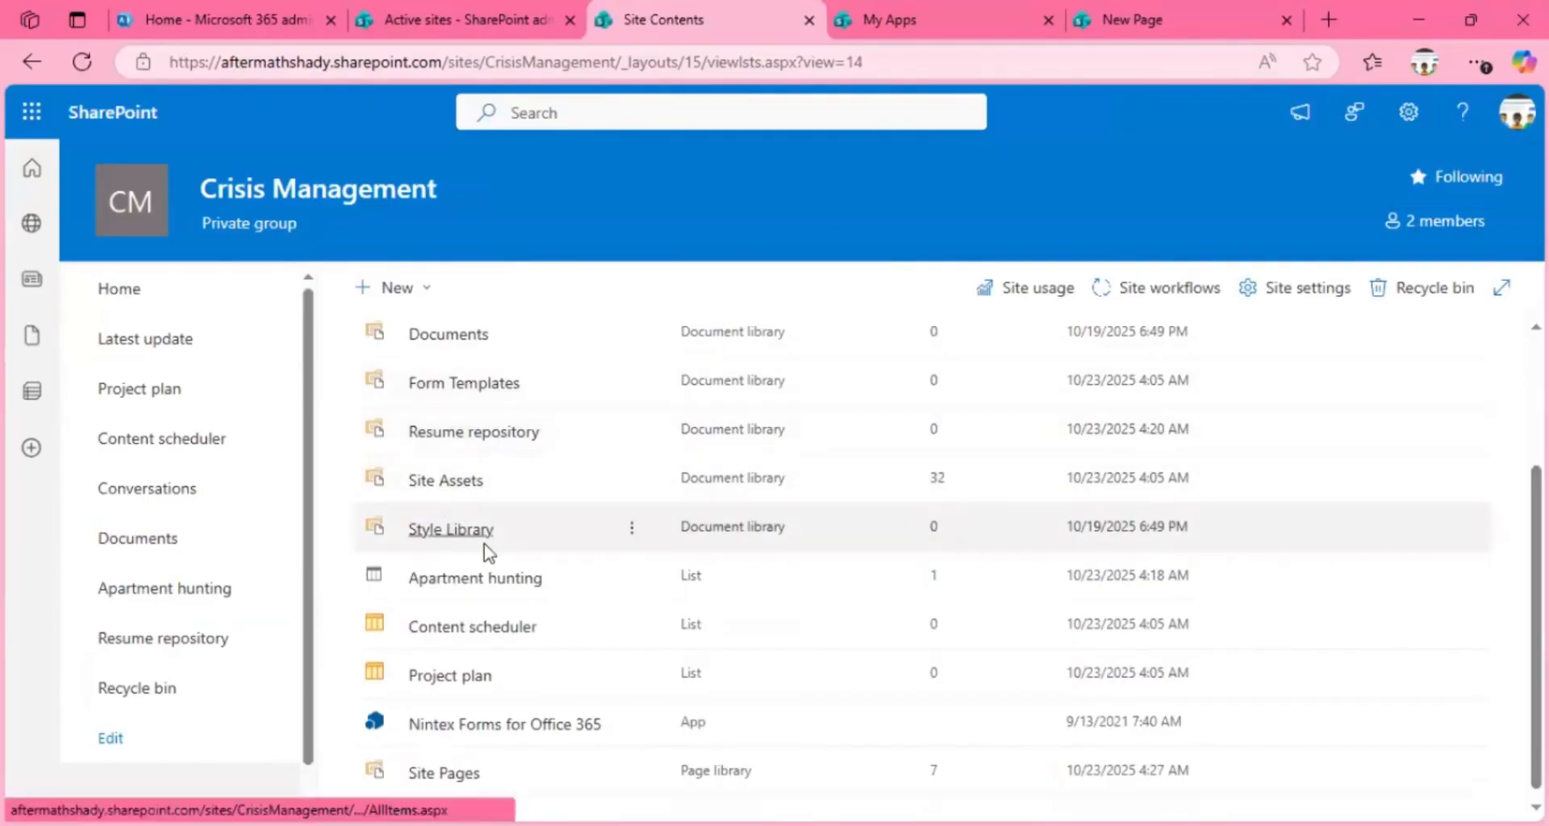
left_click(399, 288)
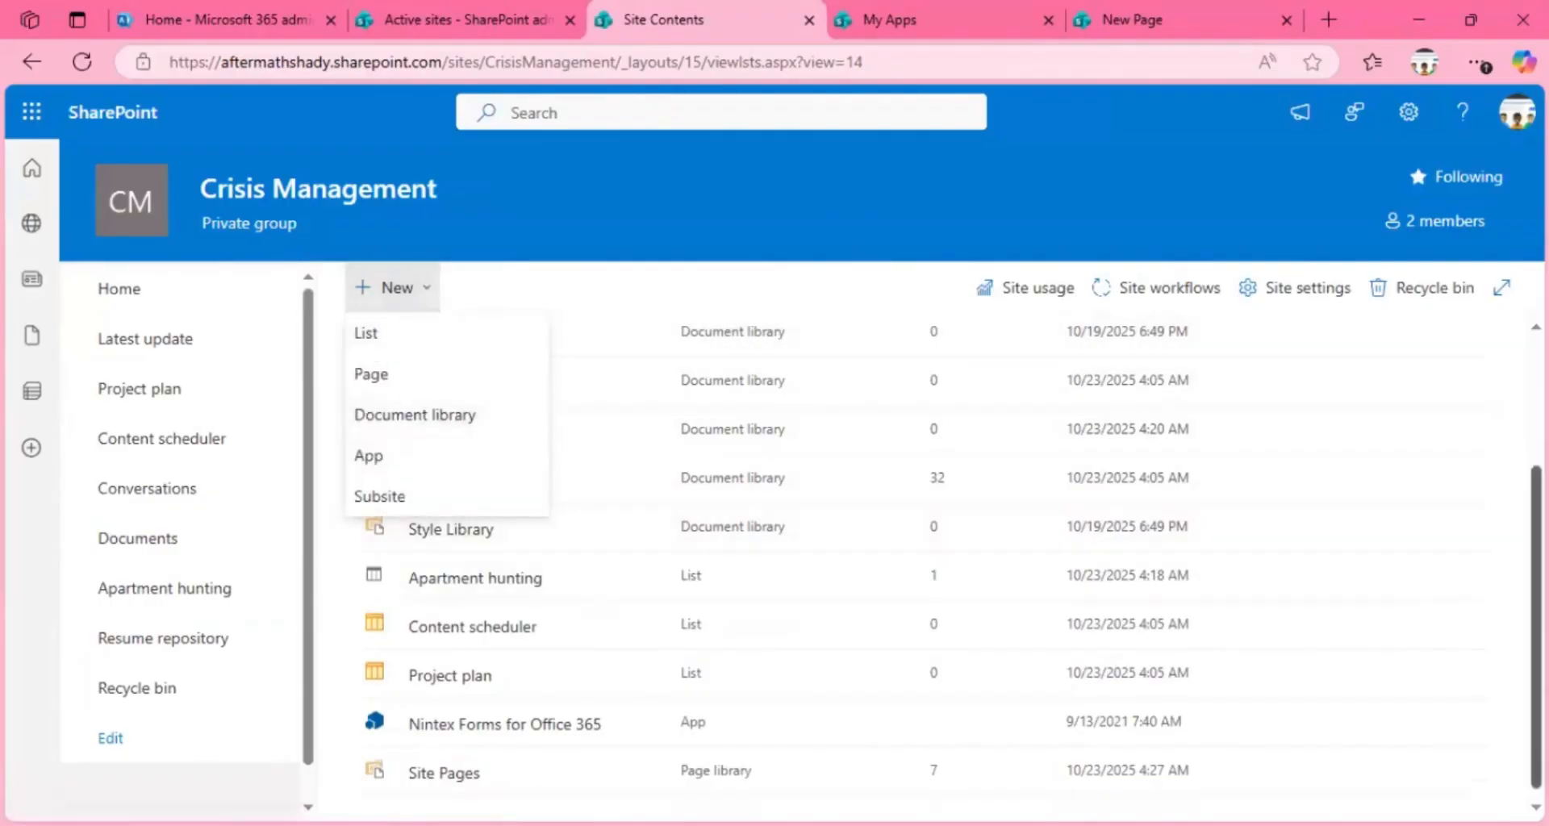
scroll(1086, 347, "up", 3)
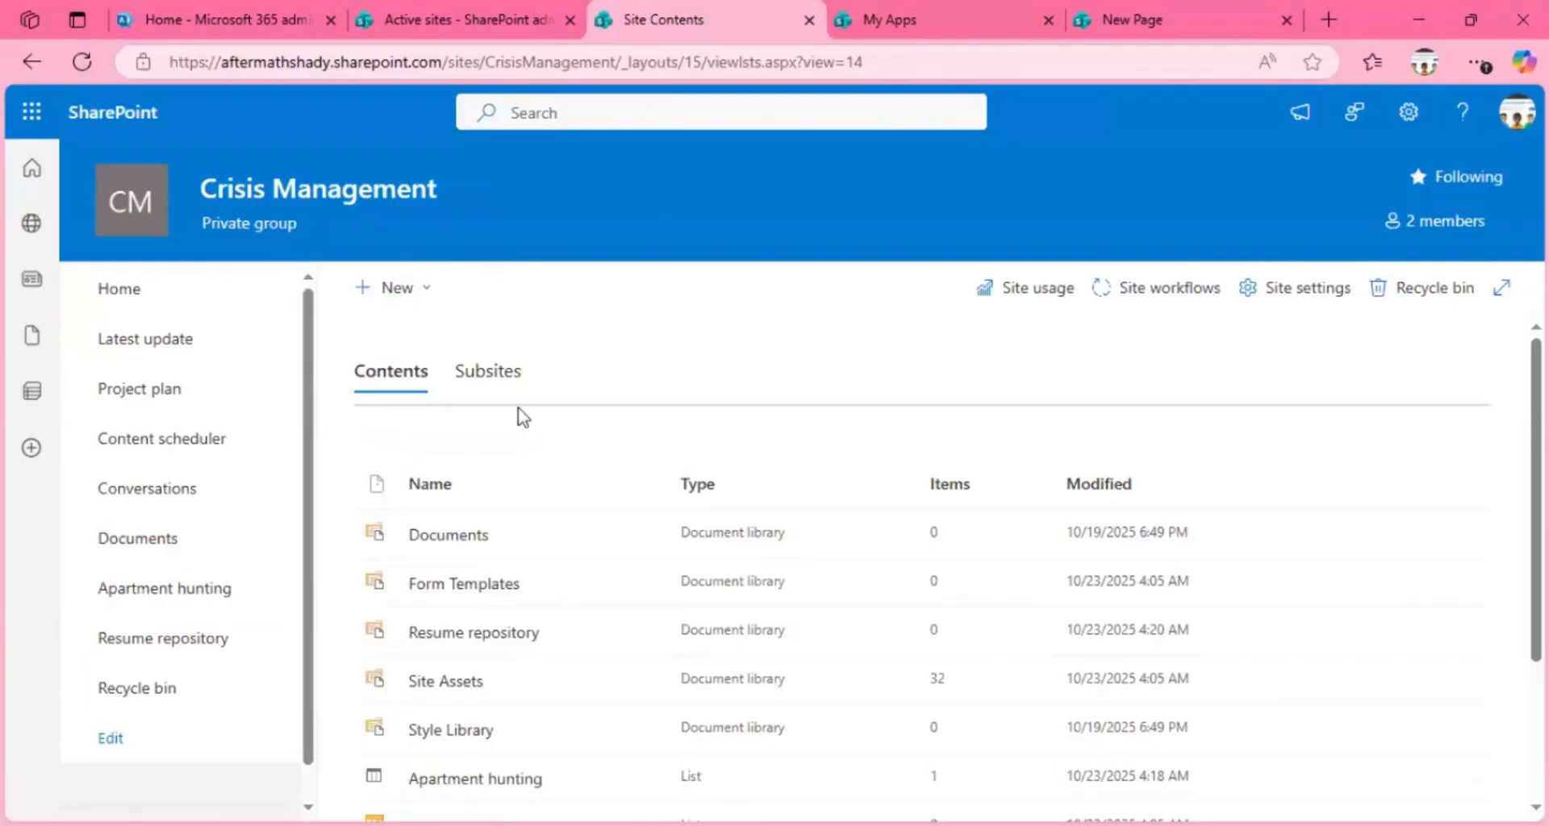
Step: View the site's Subsites, return to Contents, and check the option for creating a new subsite
left_click(481, 371)
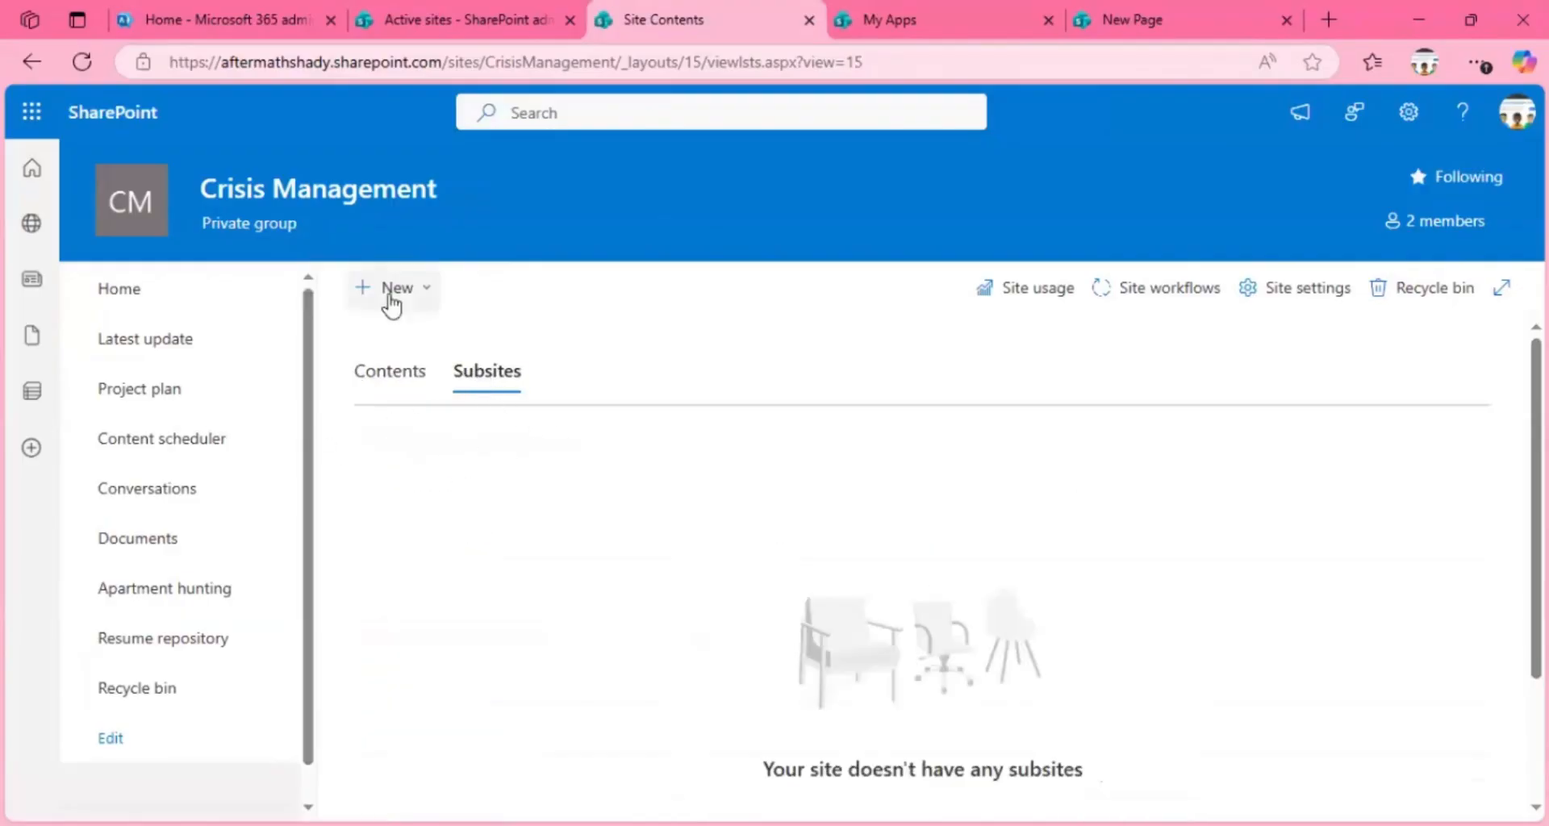
left_click(396, 372)
left_click(416, 295)
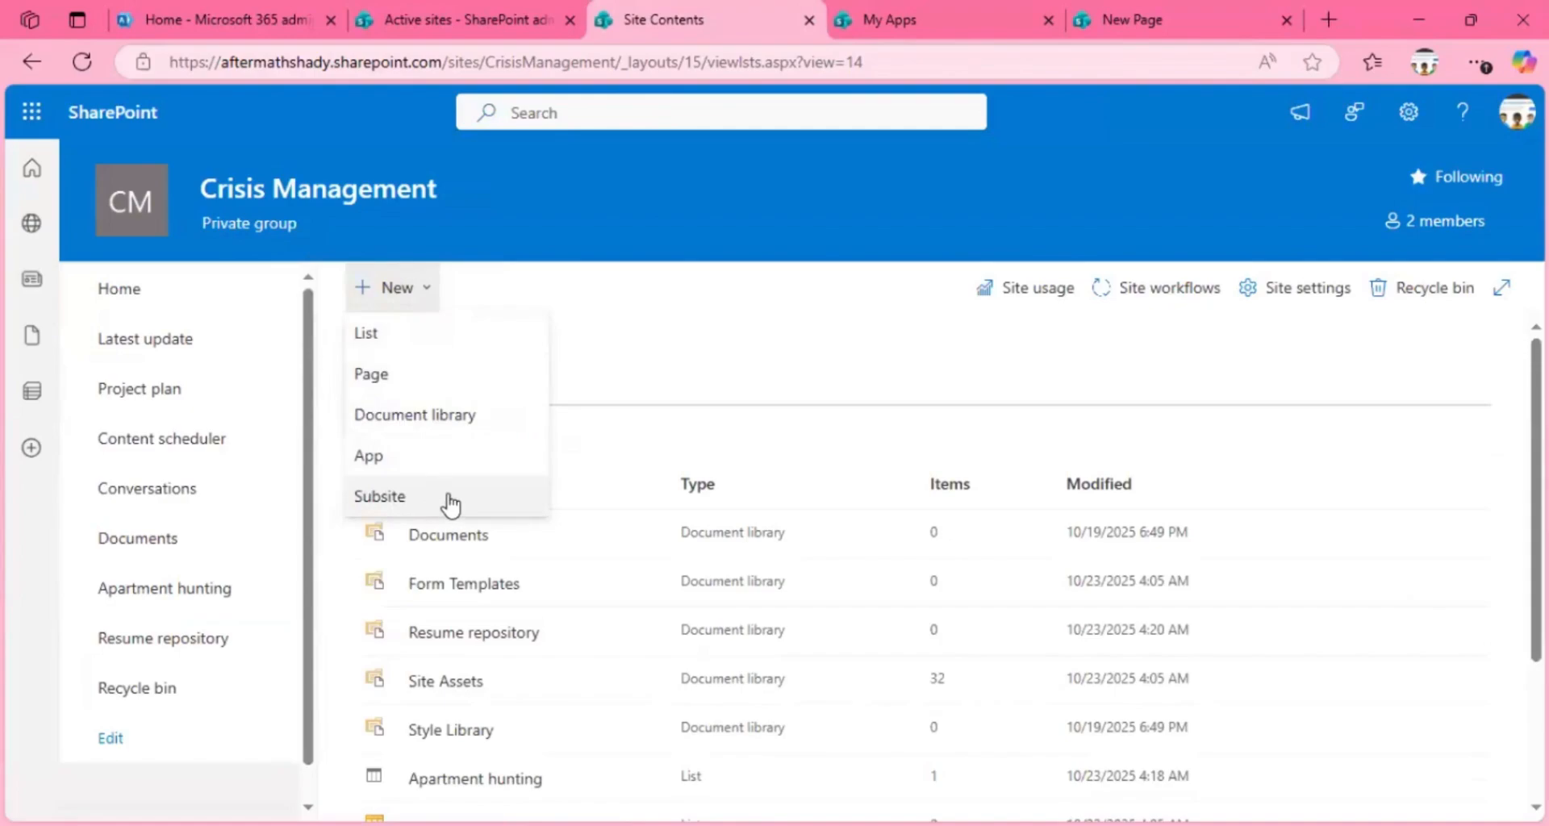
left_click(751, 280)
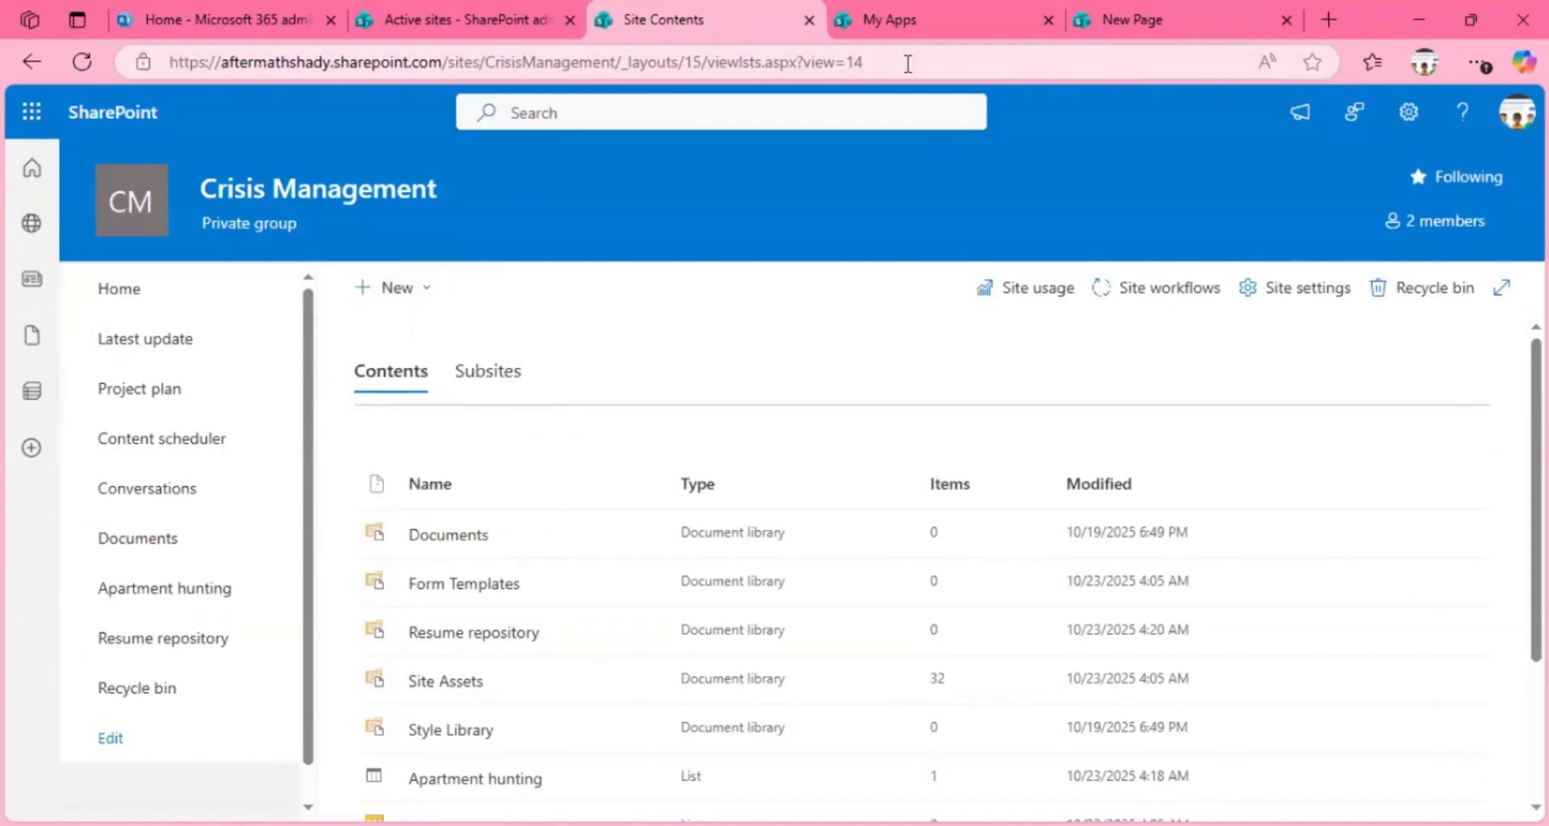
Step: Try to load the web address shortened to end at /sites, without a site name
left_click_drag(907, 64, 479, 66)
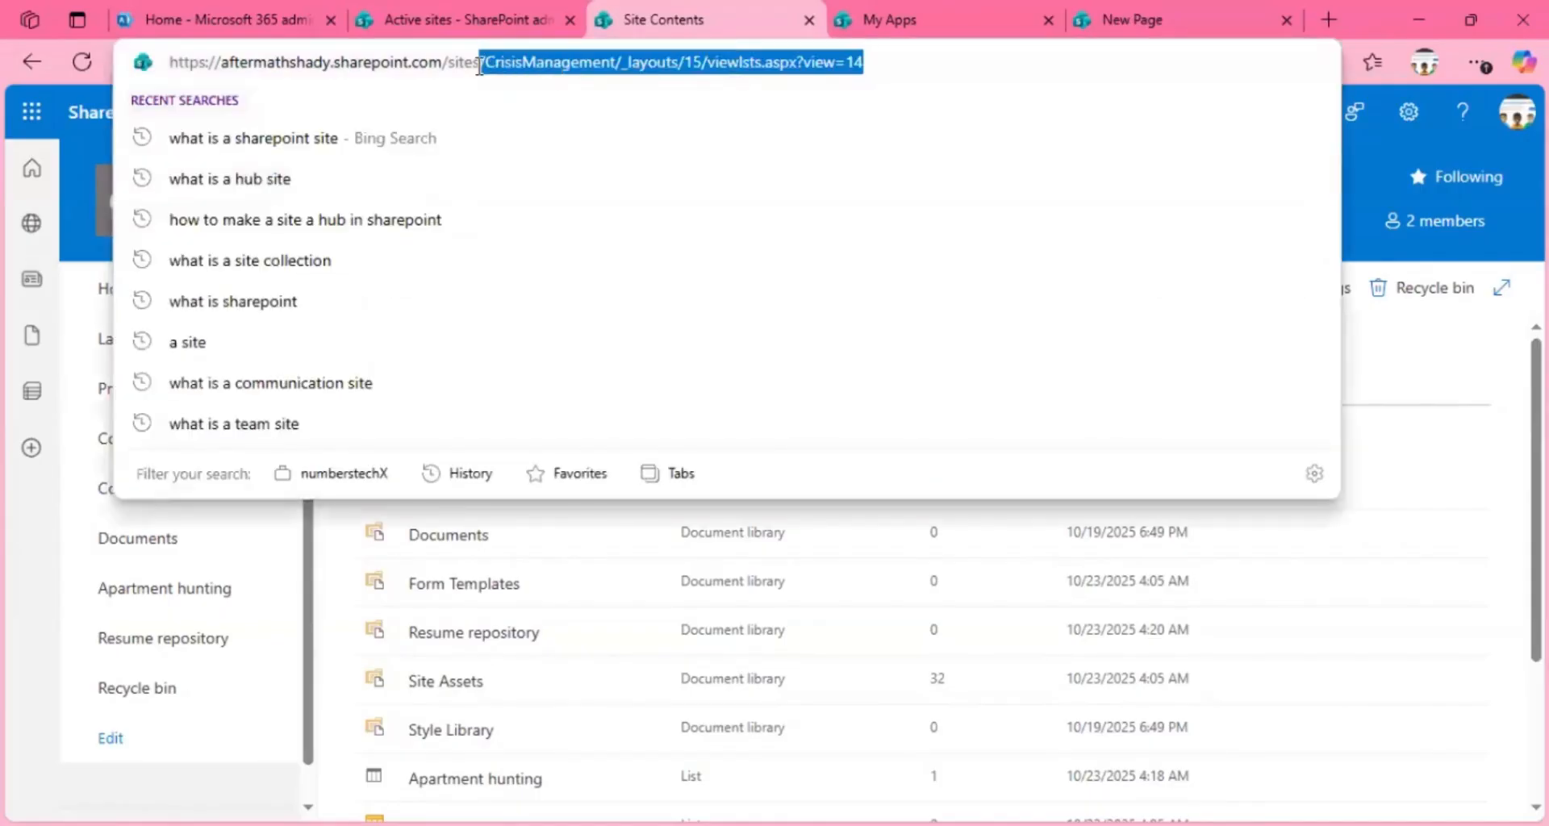
key("BackSpace")
key("Return")
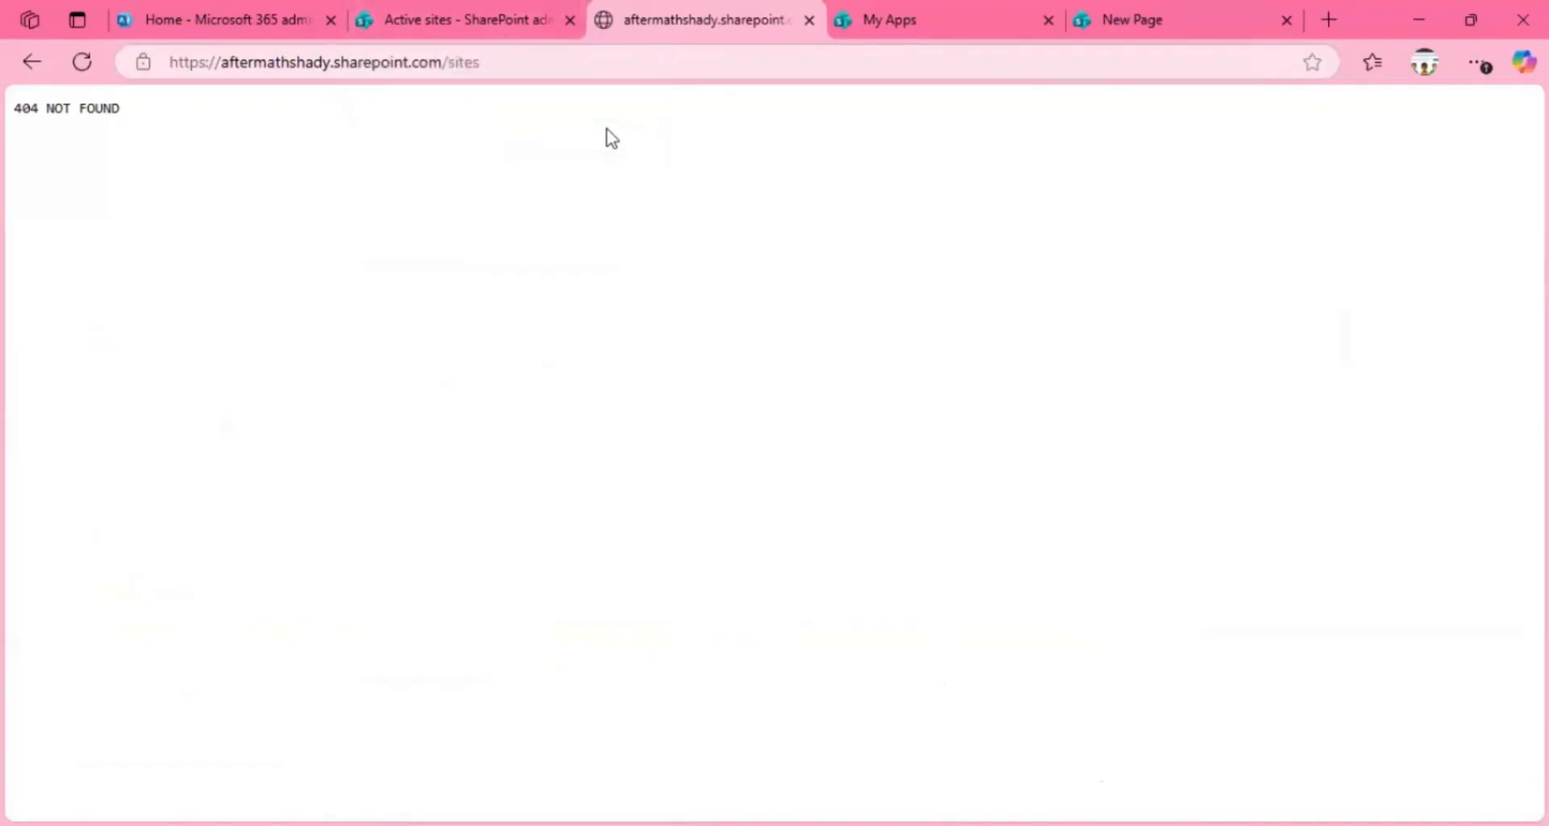
Step: Add /CrisisManagement back to the web address and load the Crisis Management home page
left_click(522, 55)
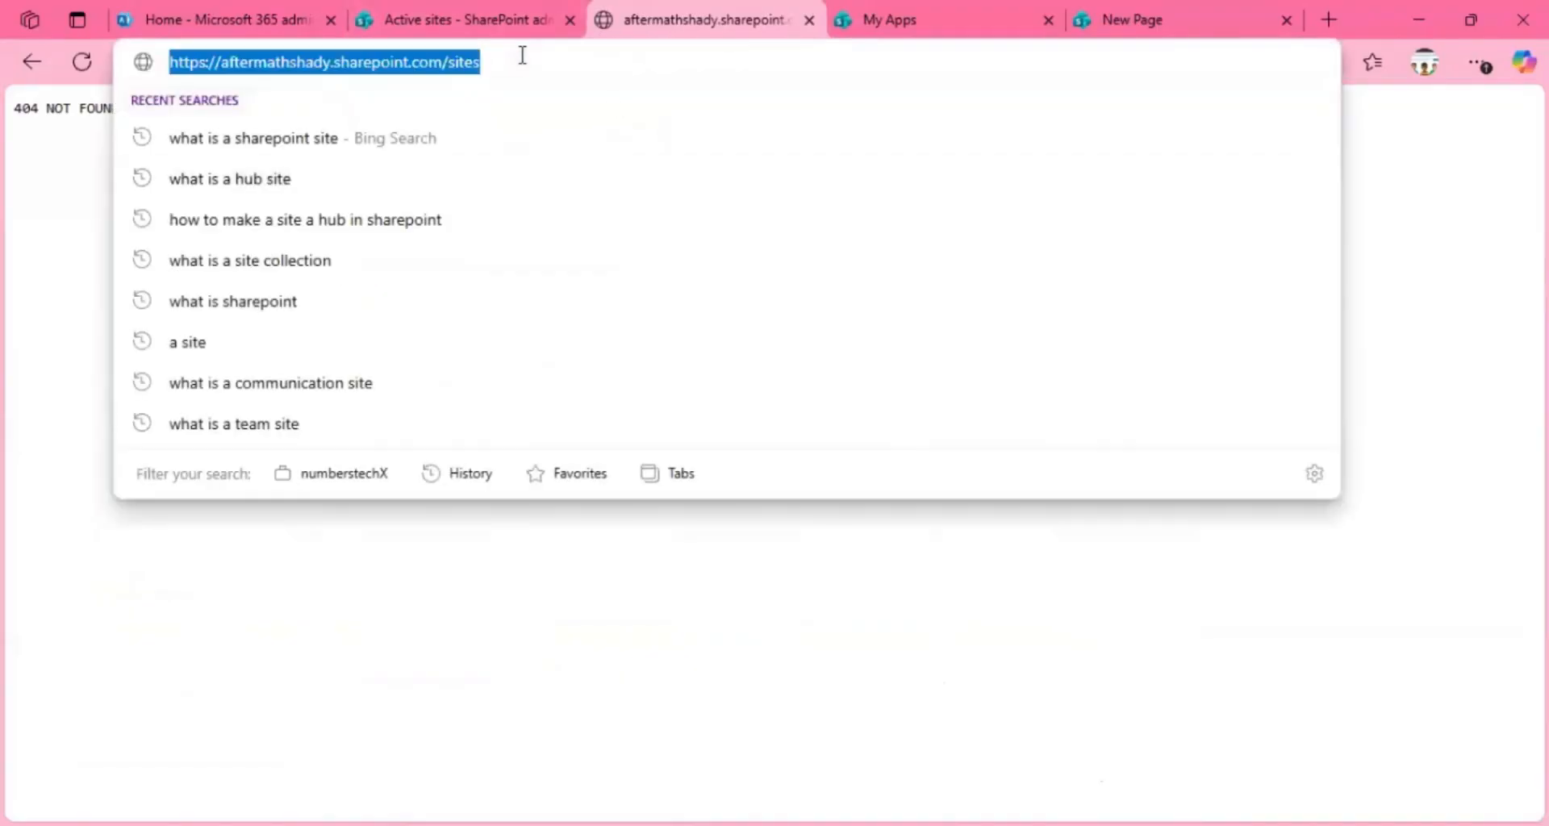
left_click(523, 55)
type("/")
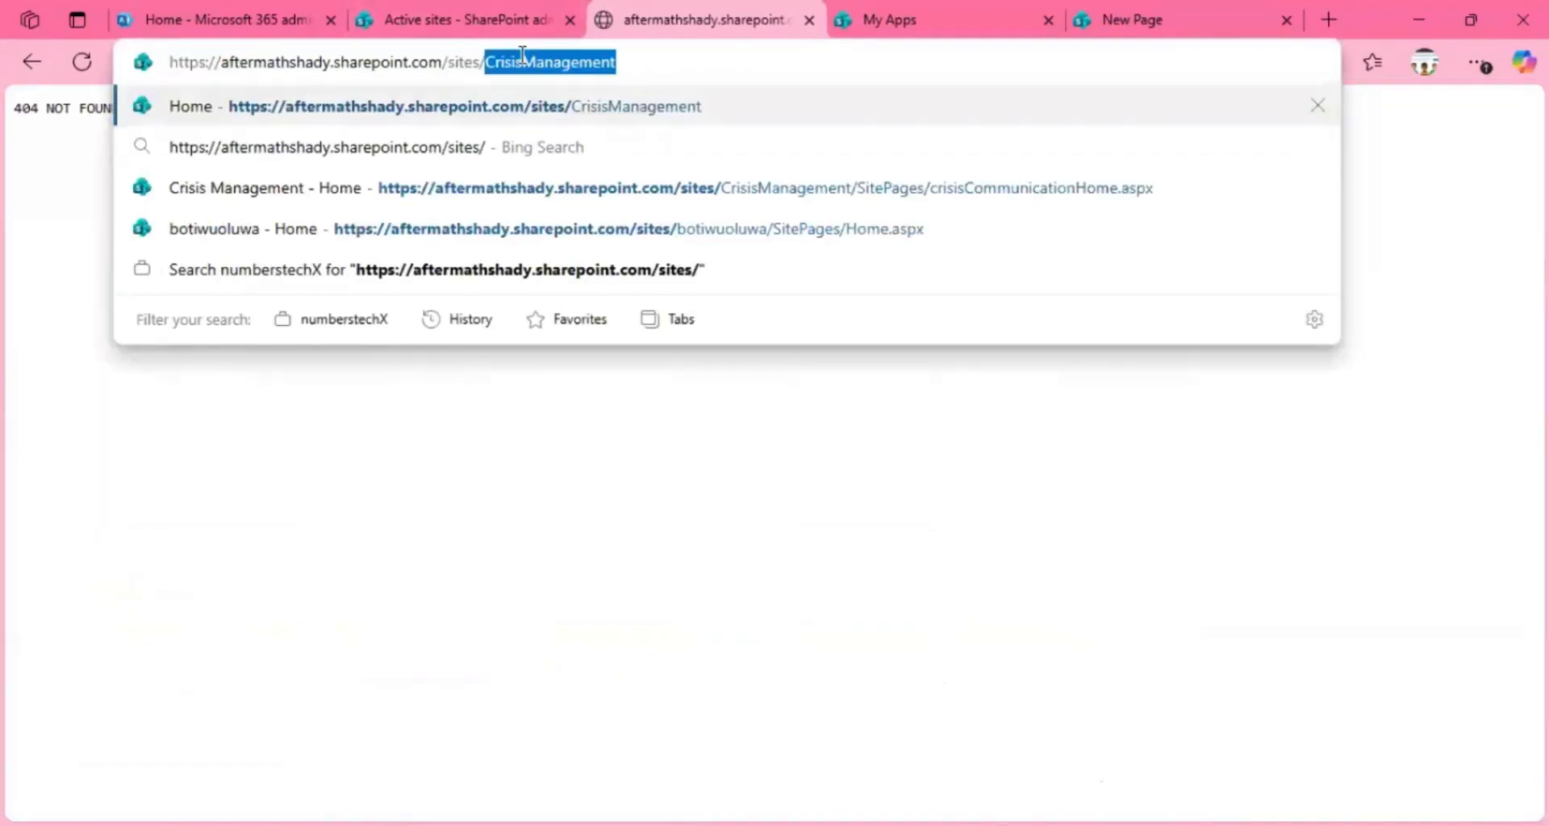
type("crisi")
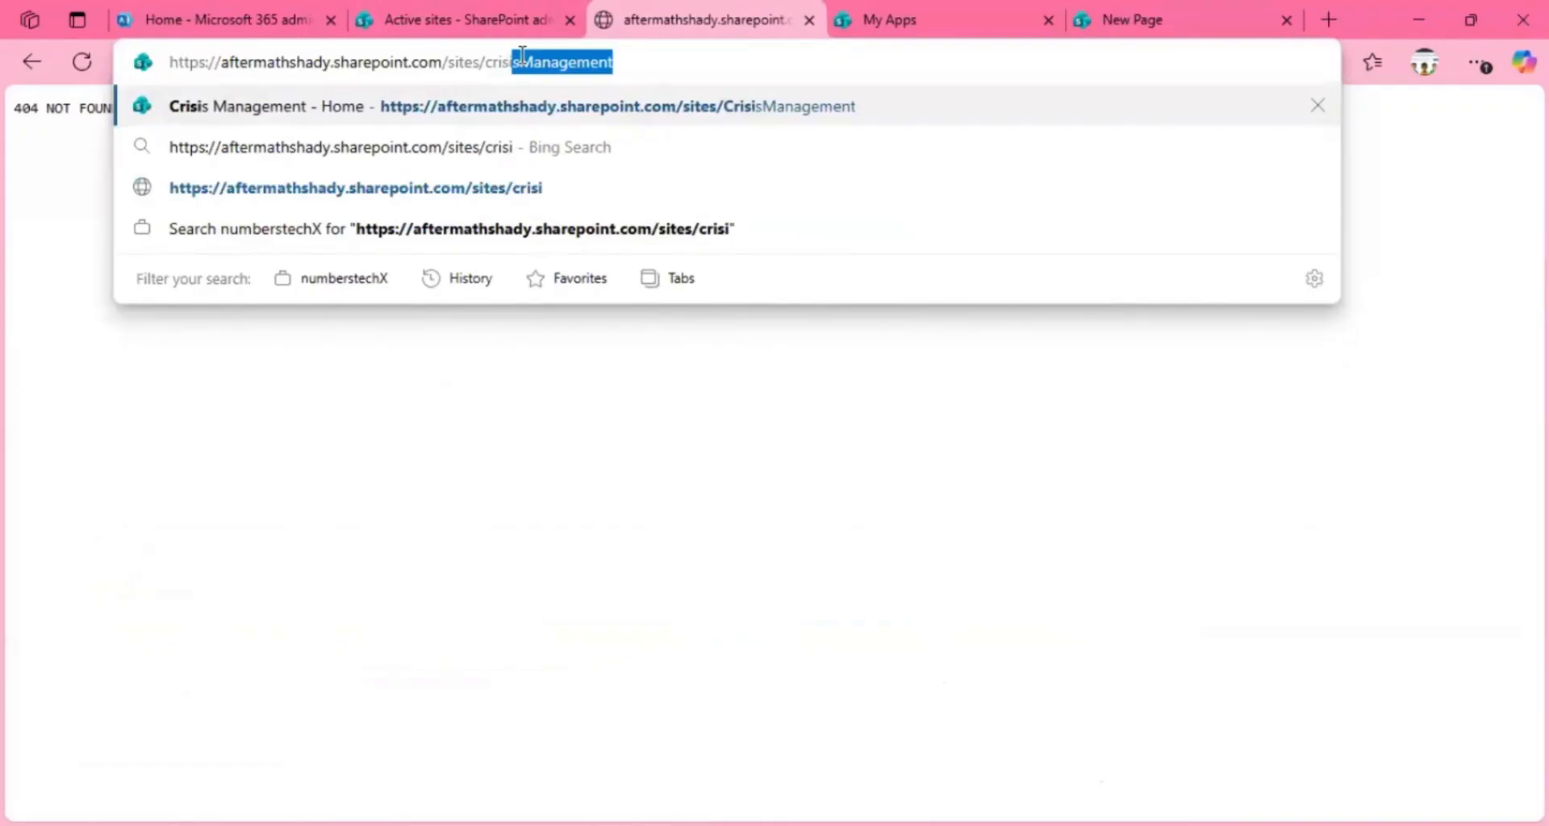
key("Return")
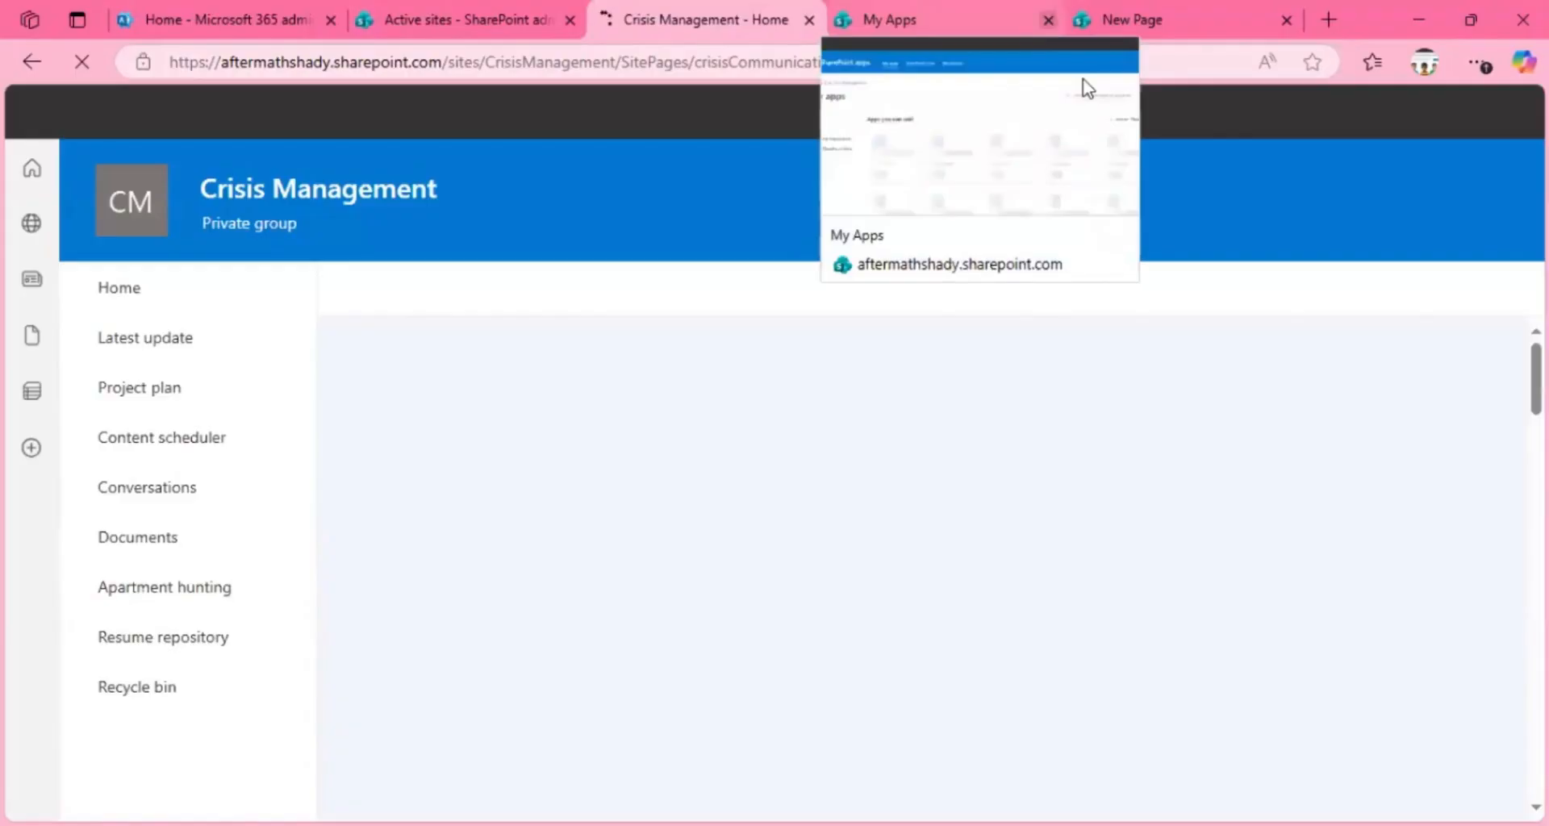
Step: From the remaining My Apps tab, open Site Settings and examine the administration options, including Site Collection Administration
left_click(1008, 18)
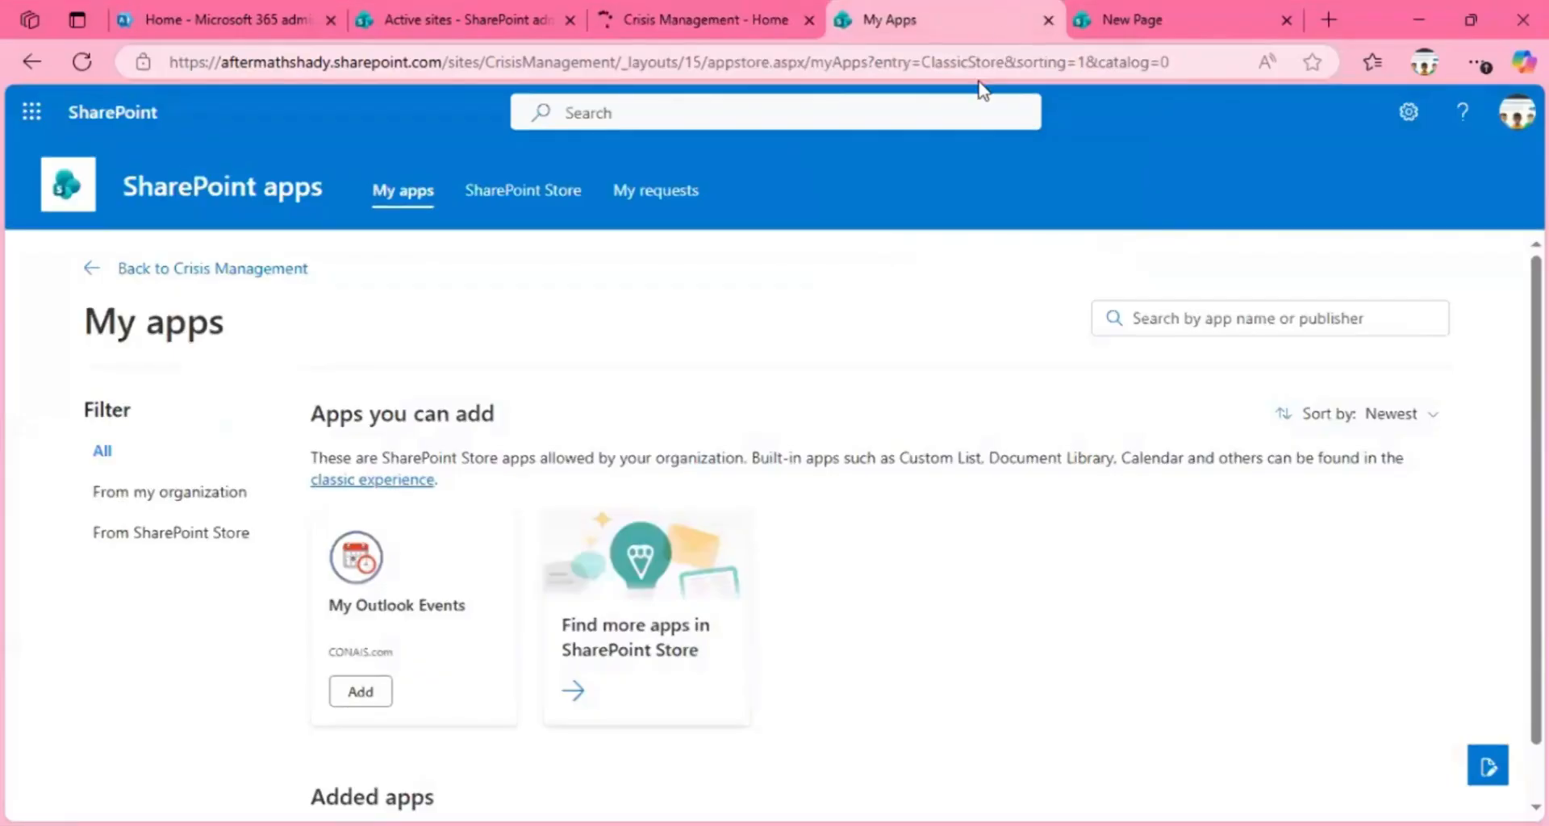
left_click(1408, 113)
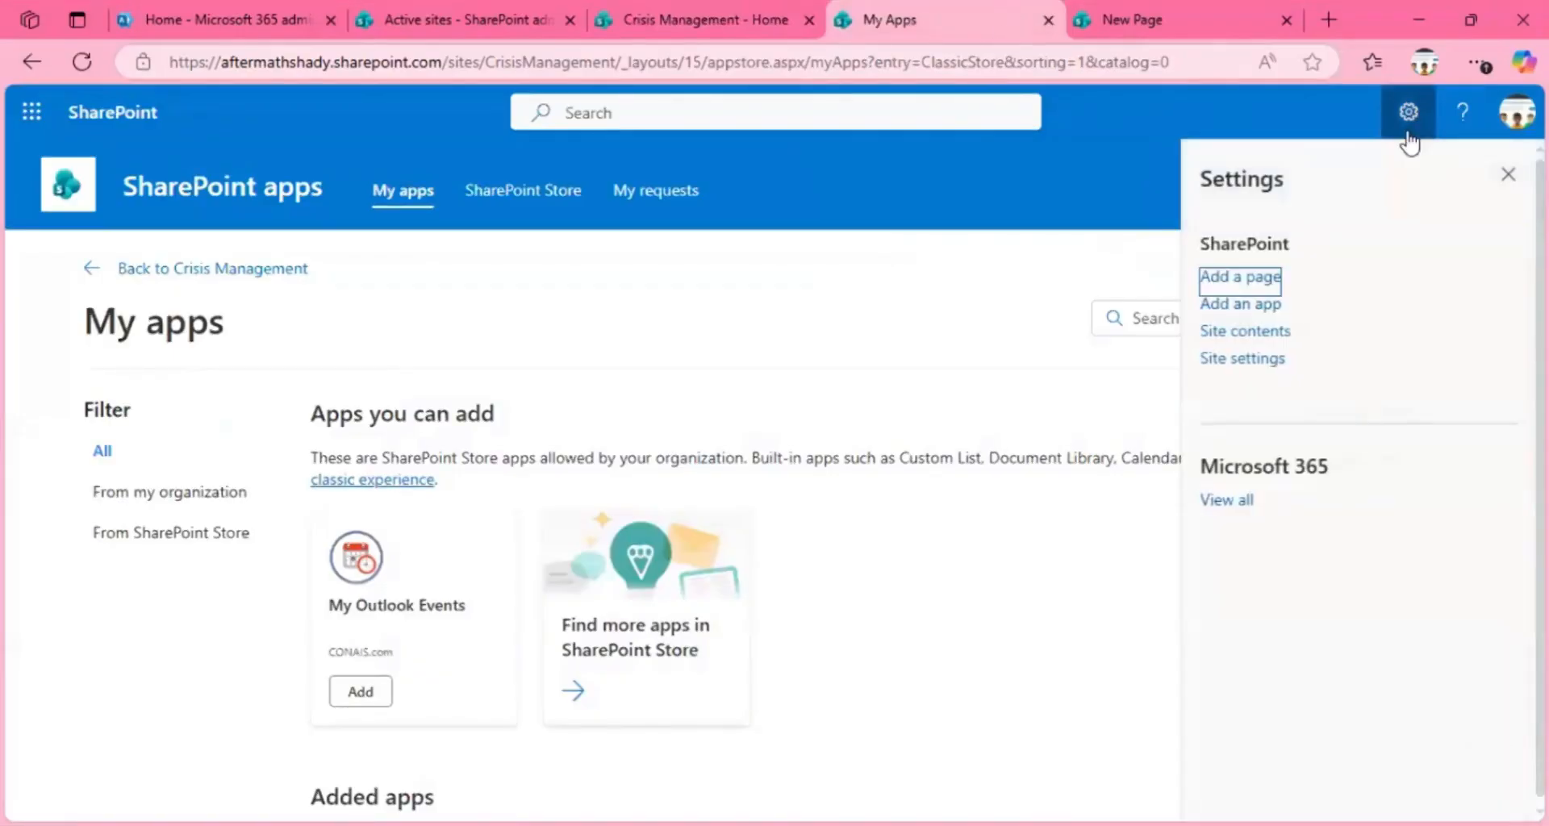
left_click(1246, 364)
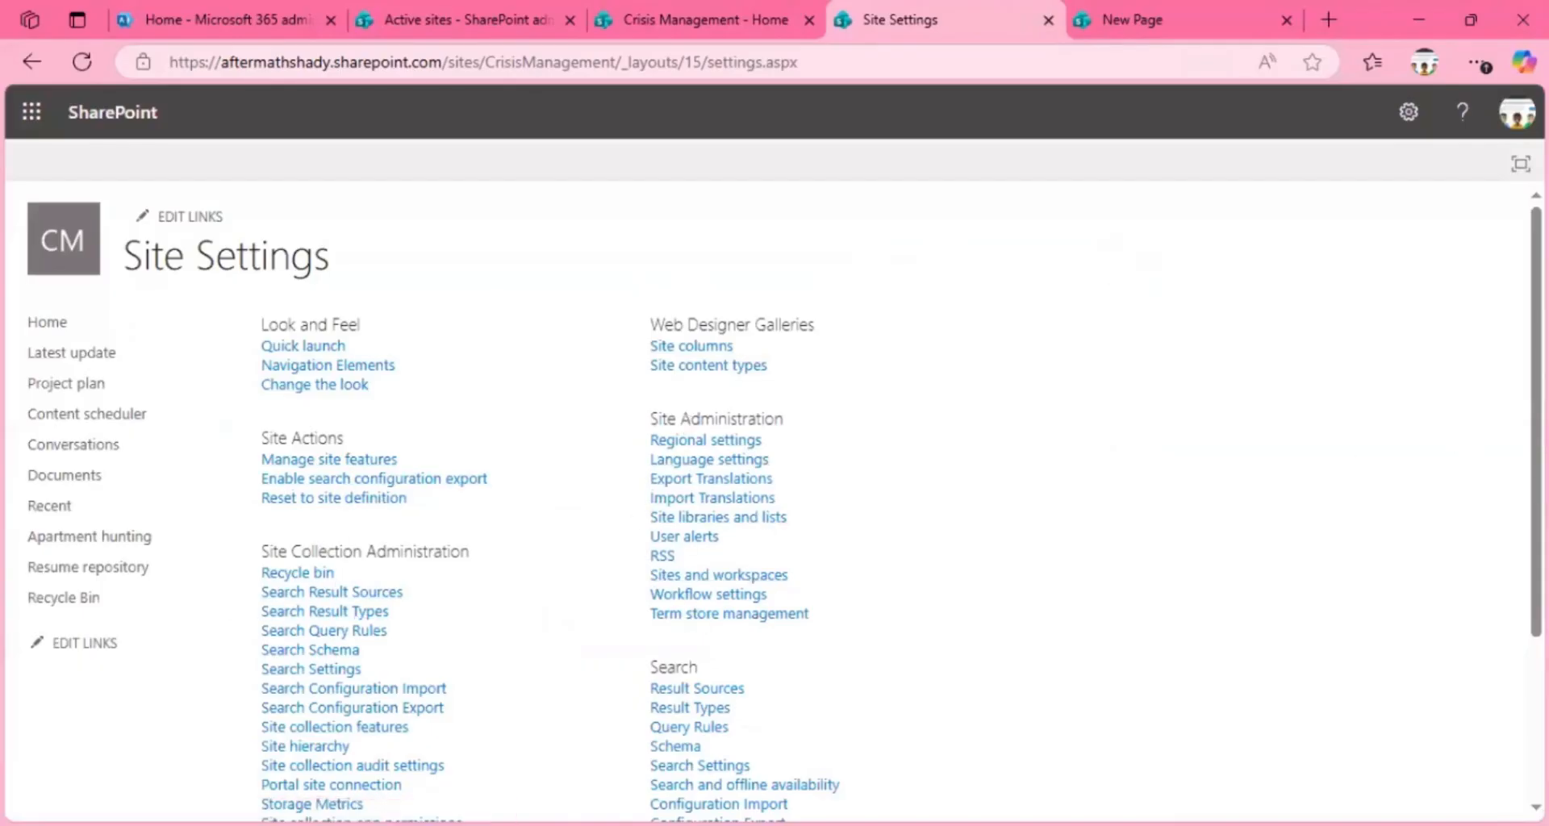
scroll(1444, 439, "down", 2)
scroll(1314, 546, "down", 1)
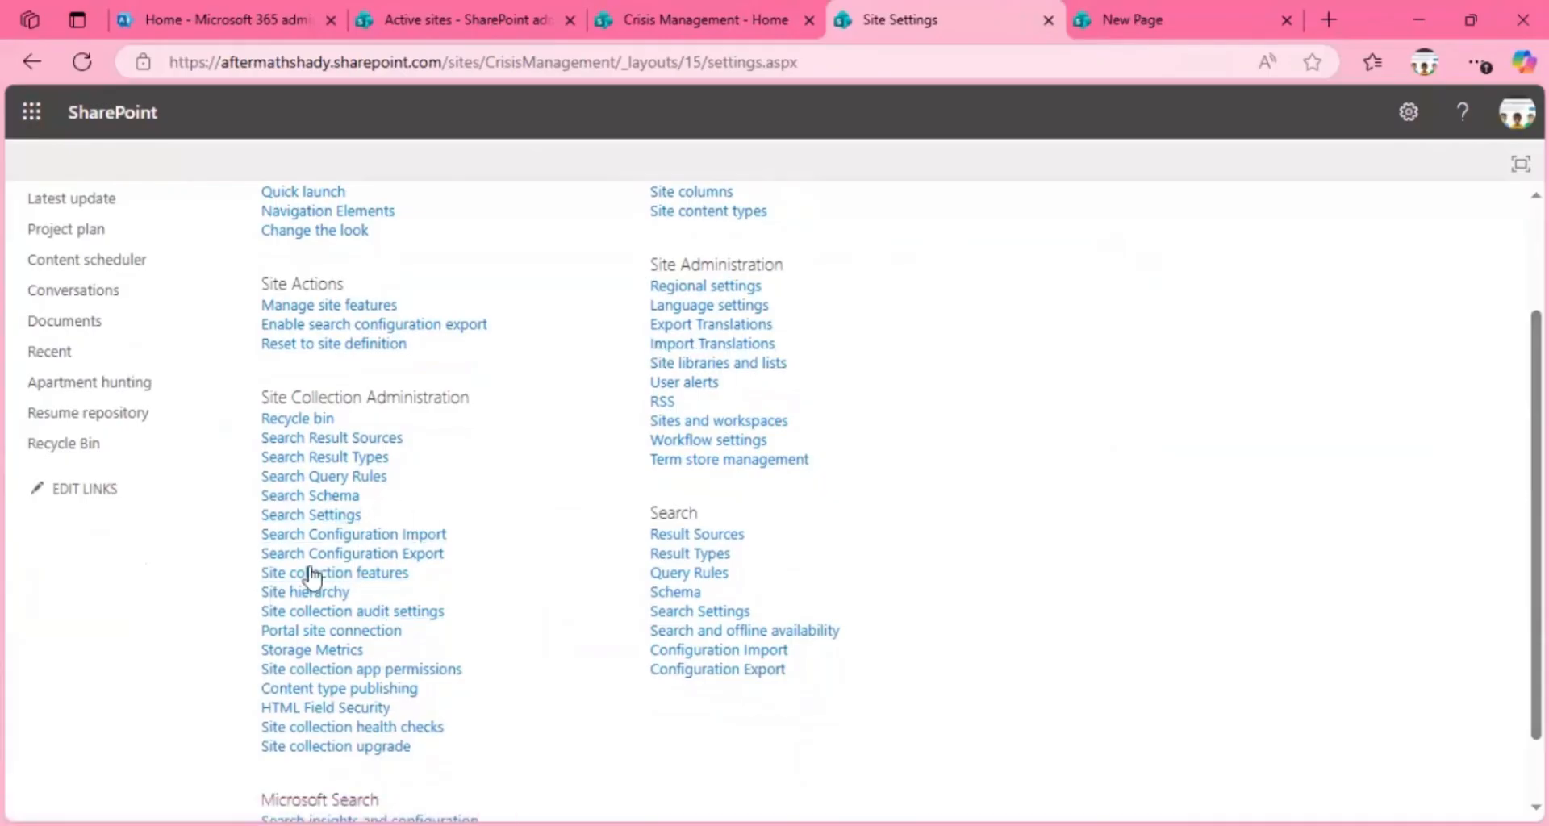
Step: On the Crisis Management site, review the permissions of site owners, members and visitors, and open the advanced permissions settings
left_click(734, 24)
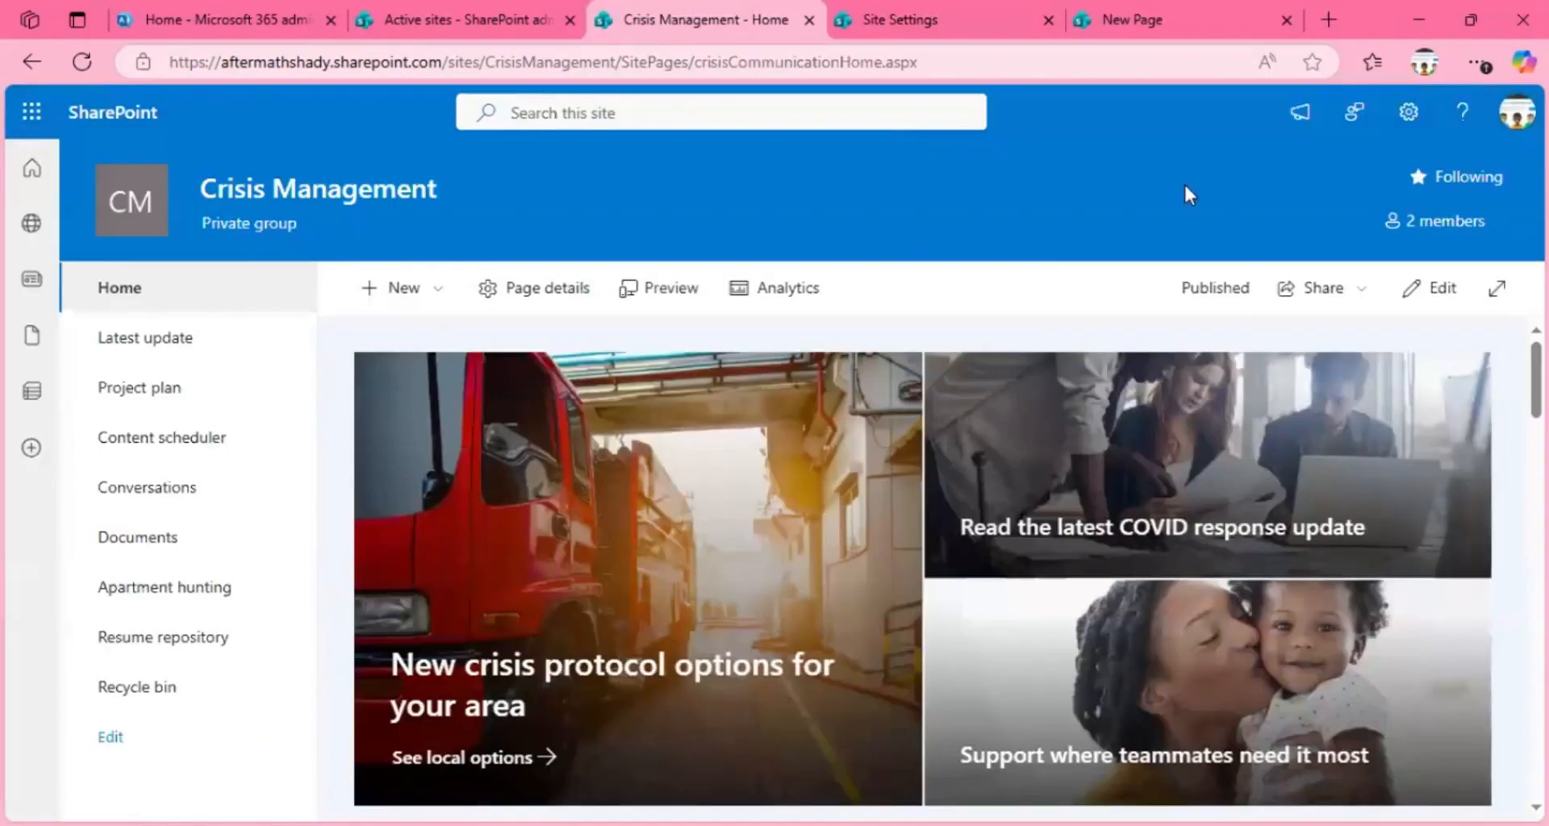
left_click(1408, 113)
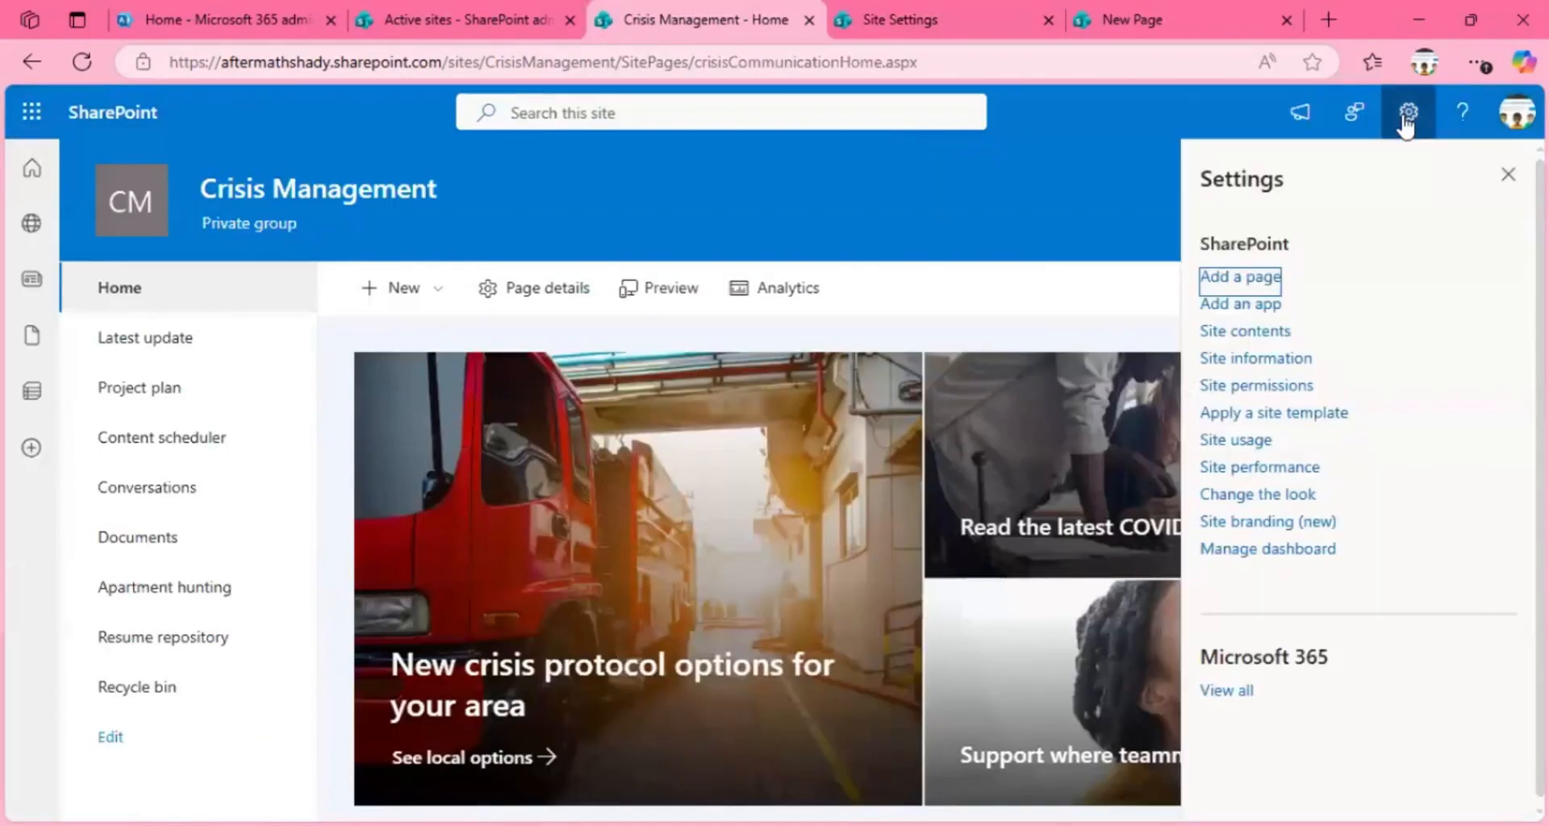
left_click(1260, 387)
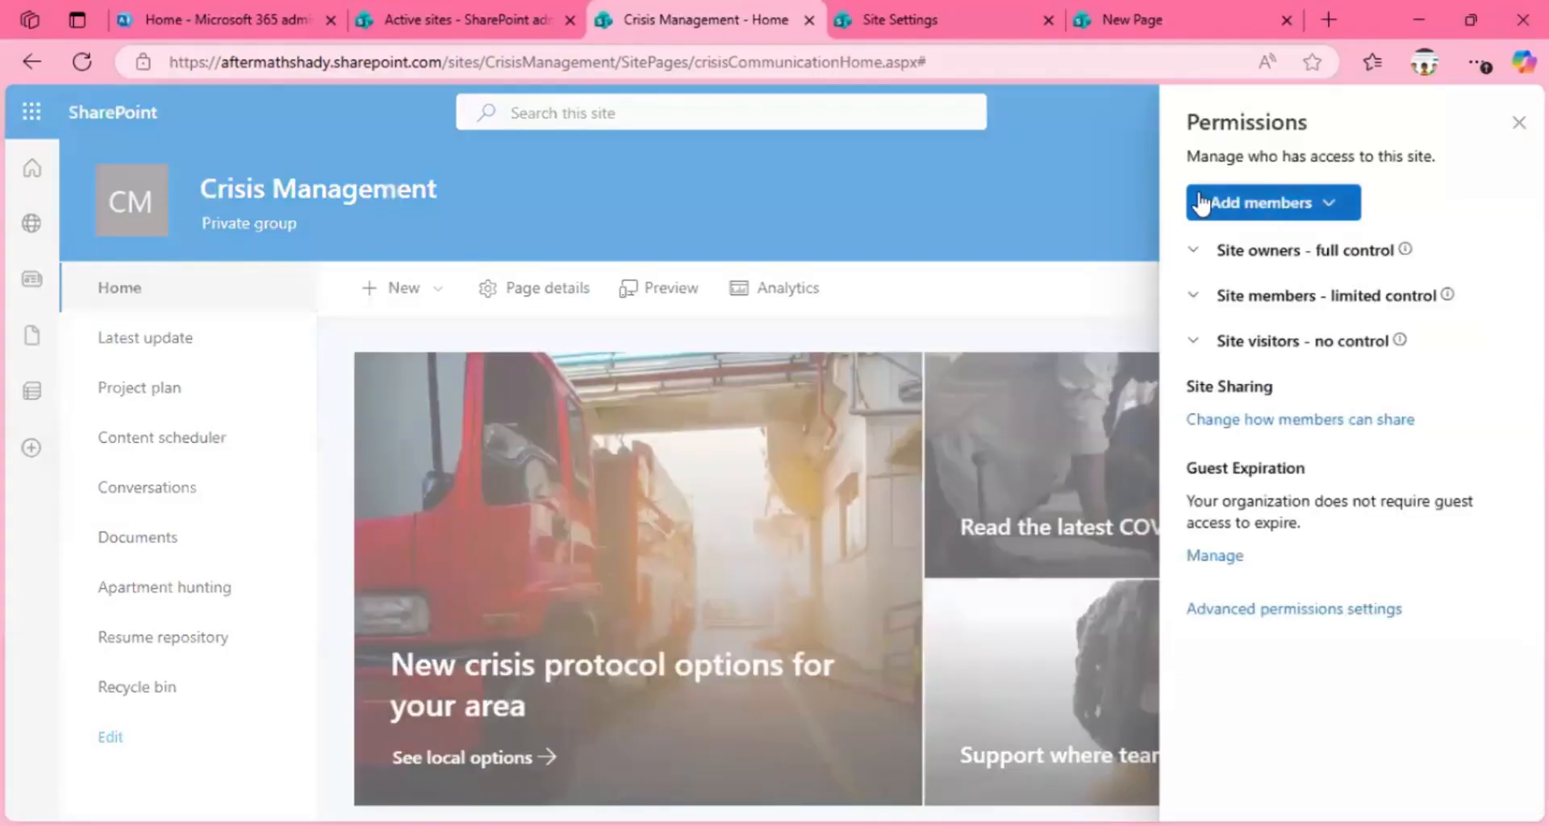
left_click(1194, 251)
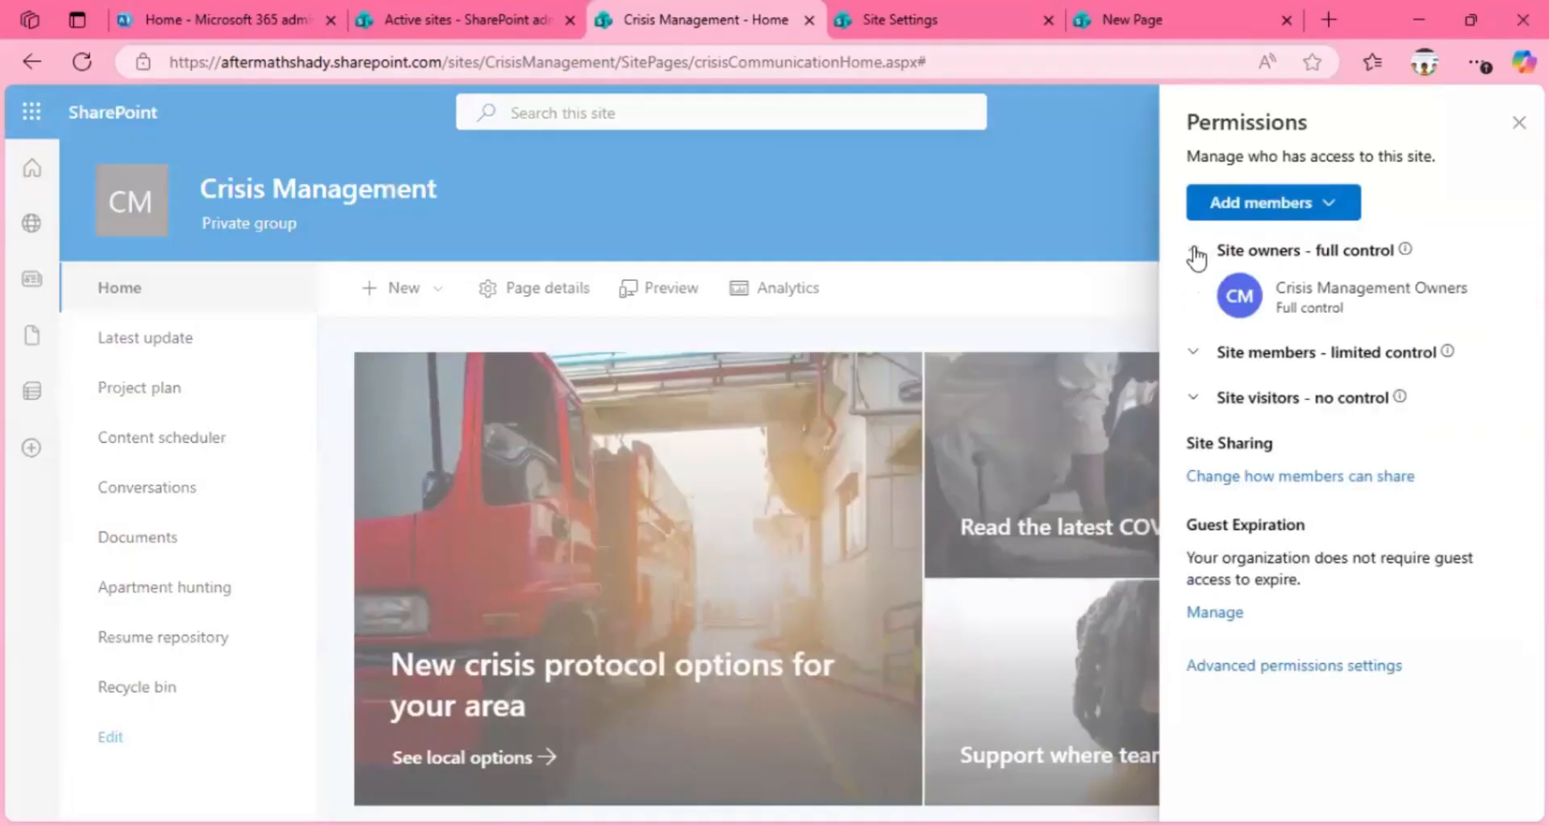
left_click(1195, 359)
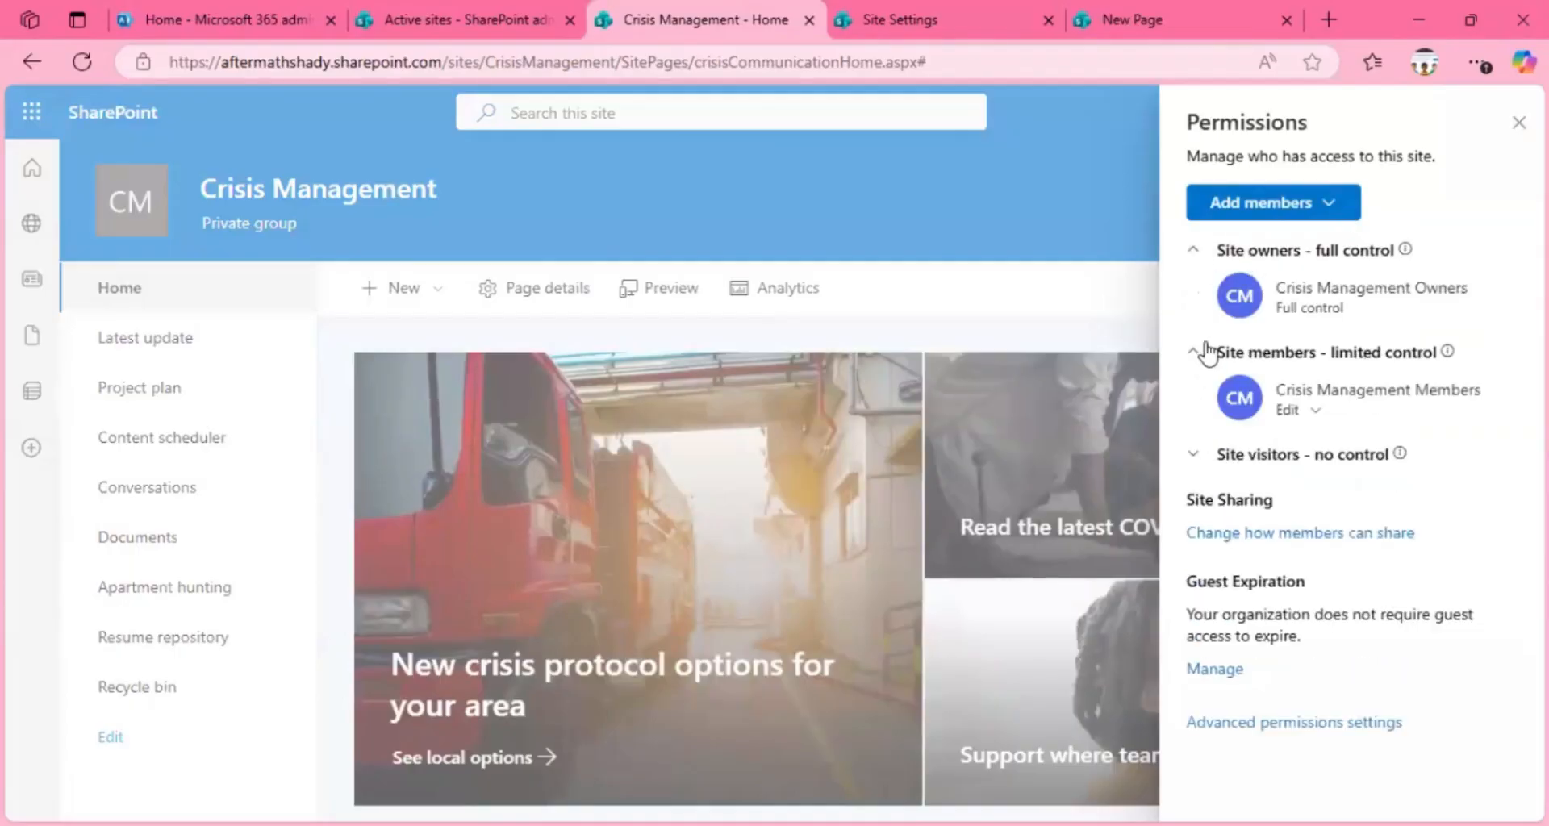
left_click(1194, 457)
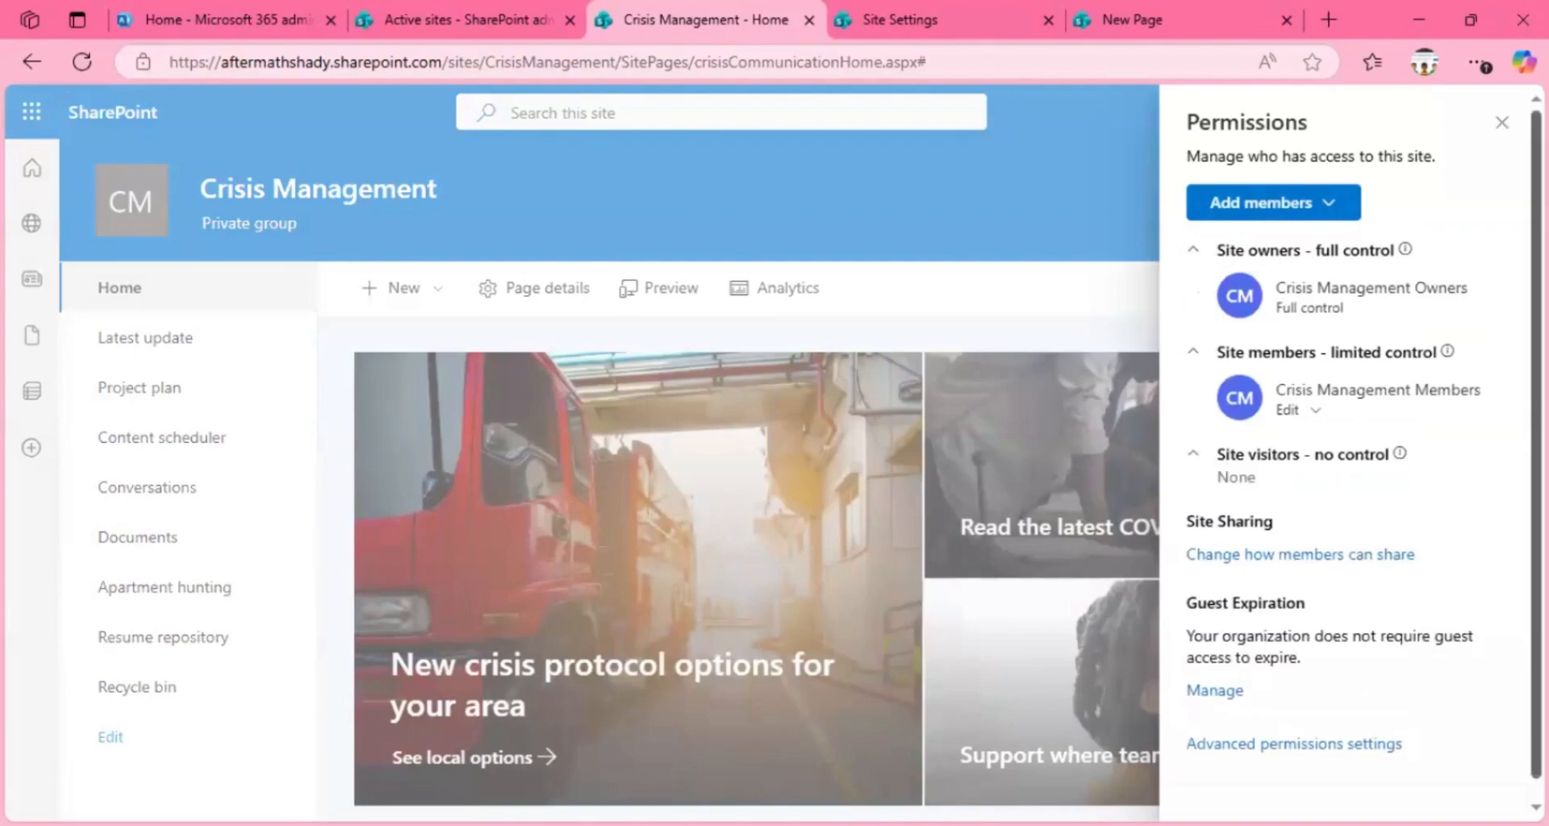
scroll(1327, 750, "down", 1)
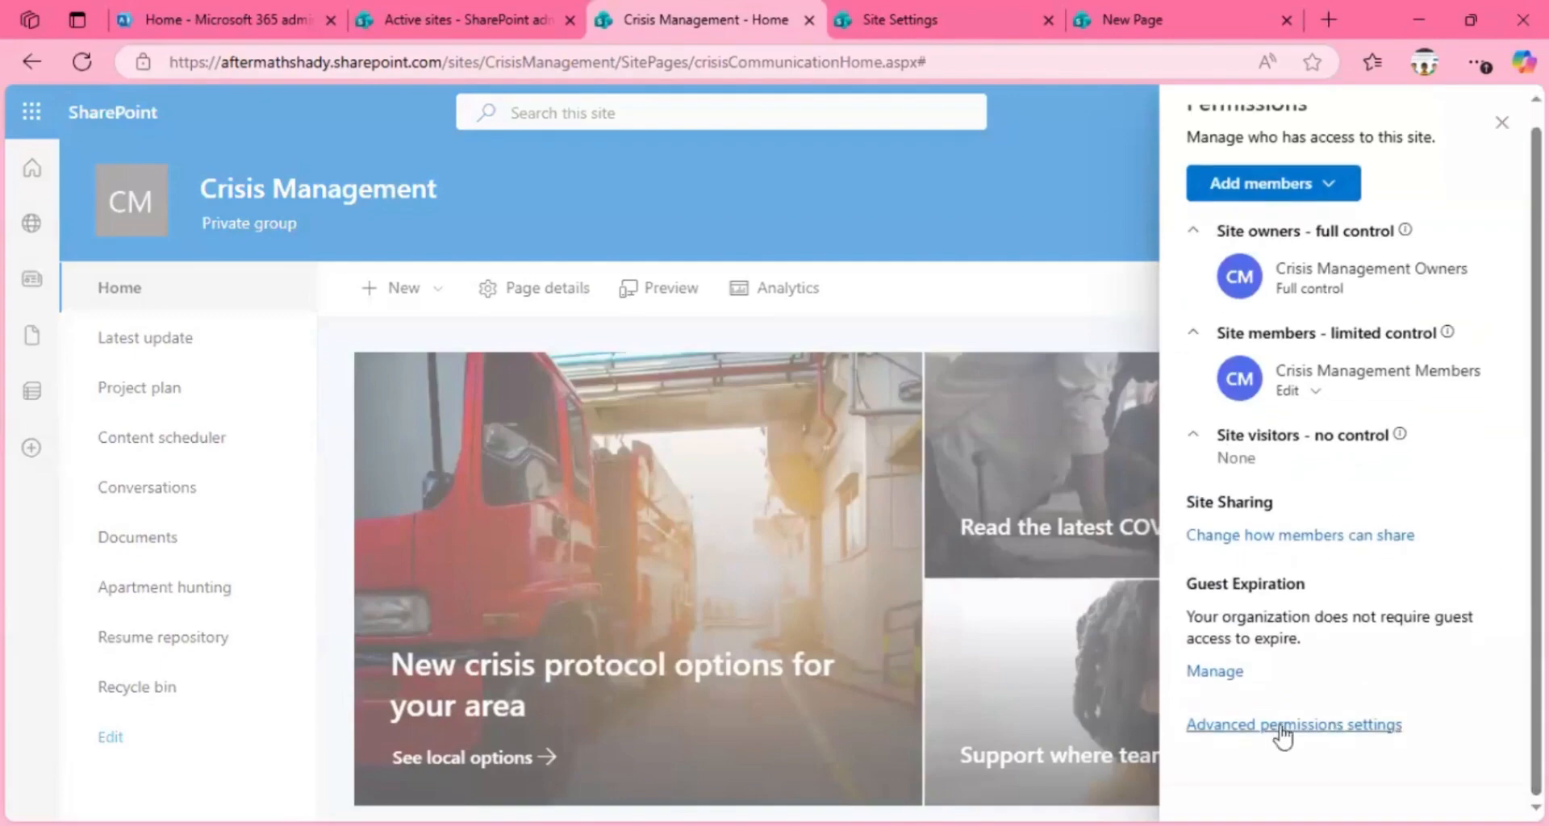
left_click(1315, 733)
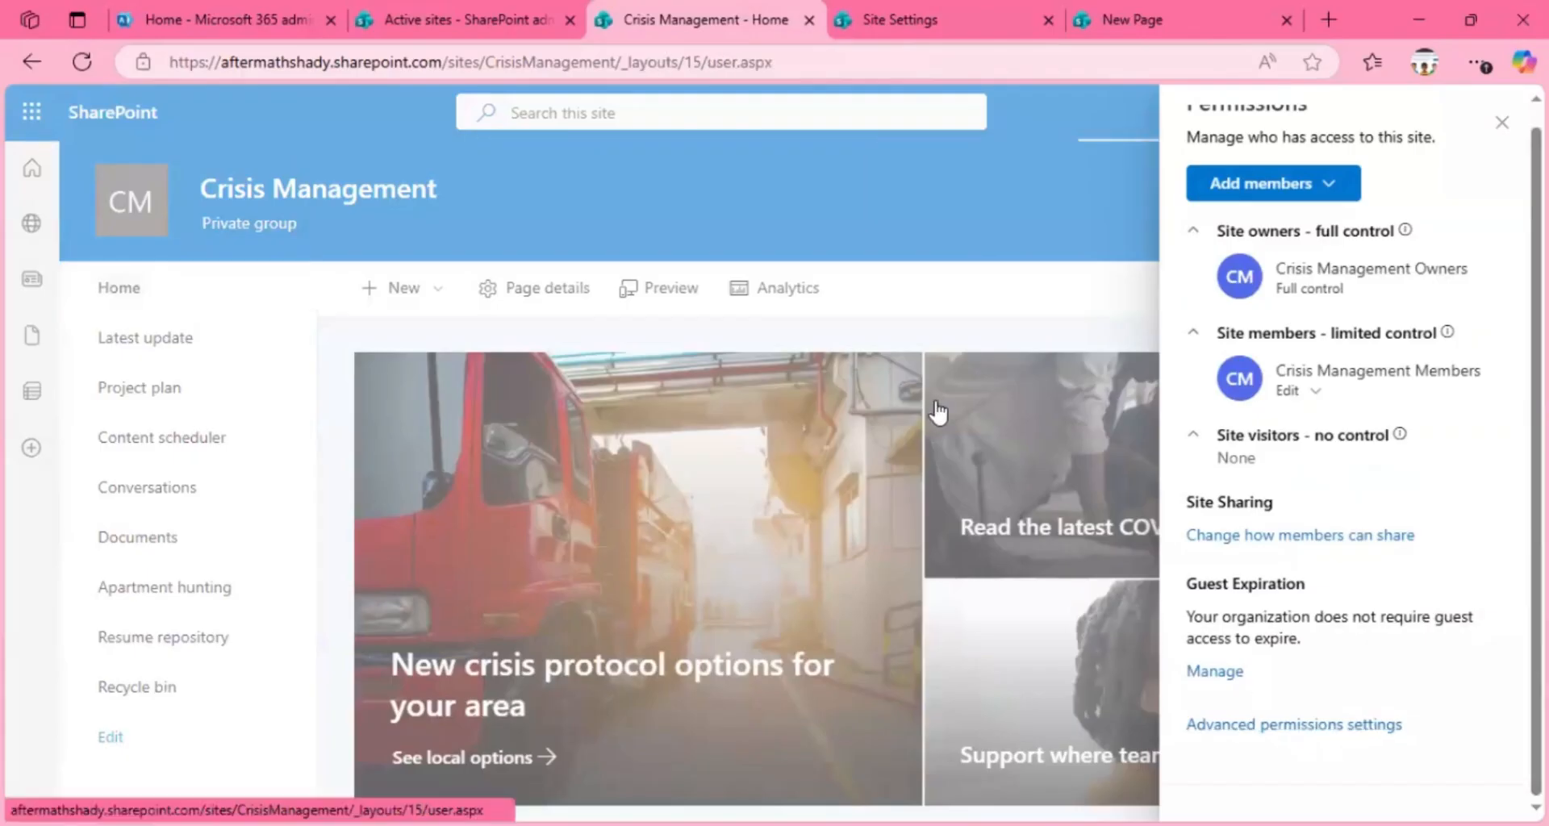
Step: Return to the SharePoint admin center, close the Crisis Management site details, and reload the Active sites page
left_click(447, 7)
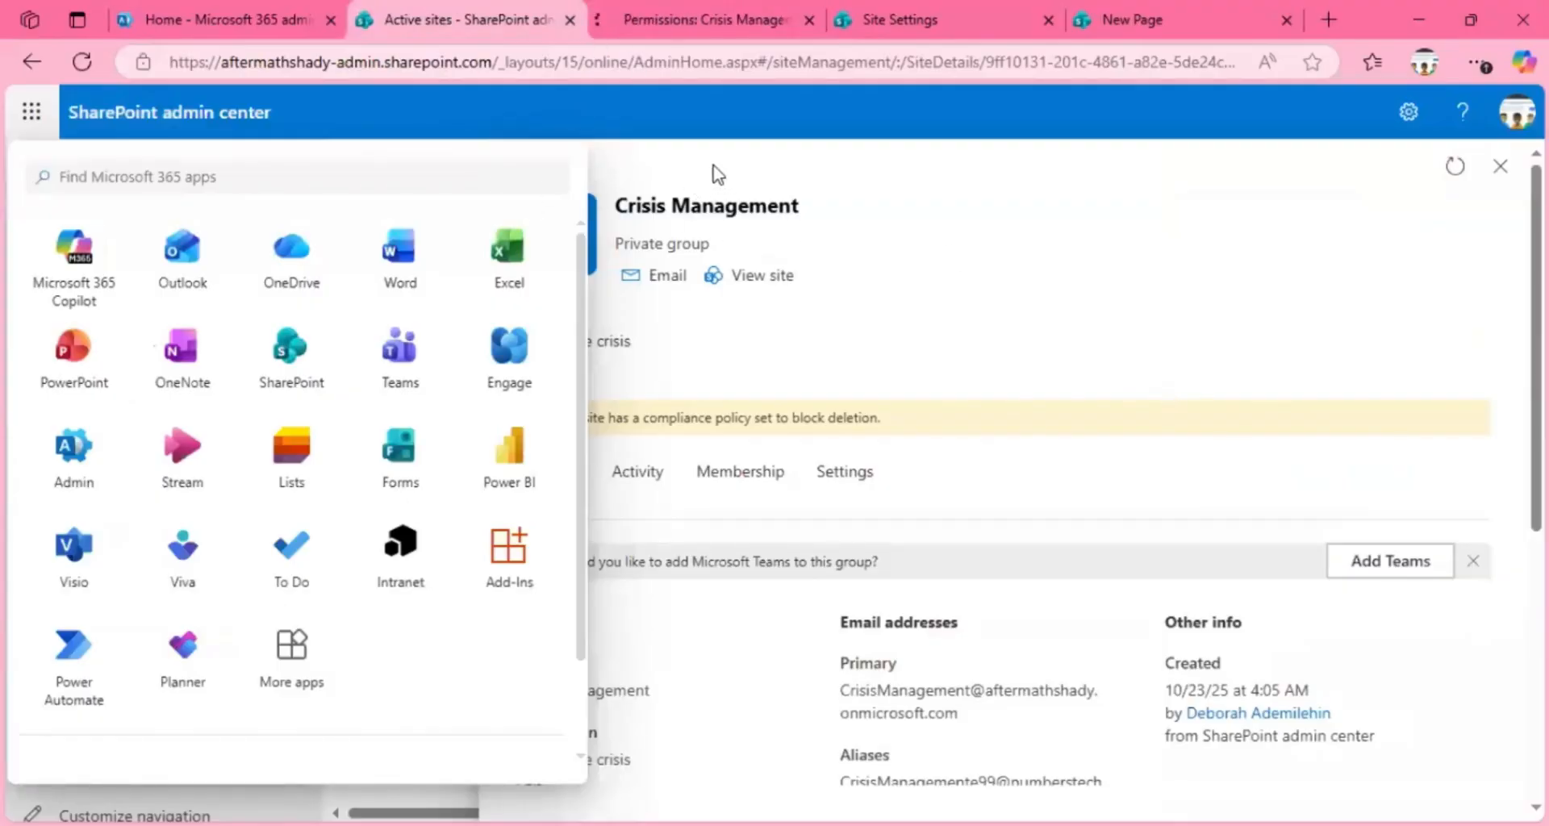
left_click(1460, 21)
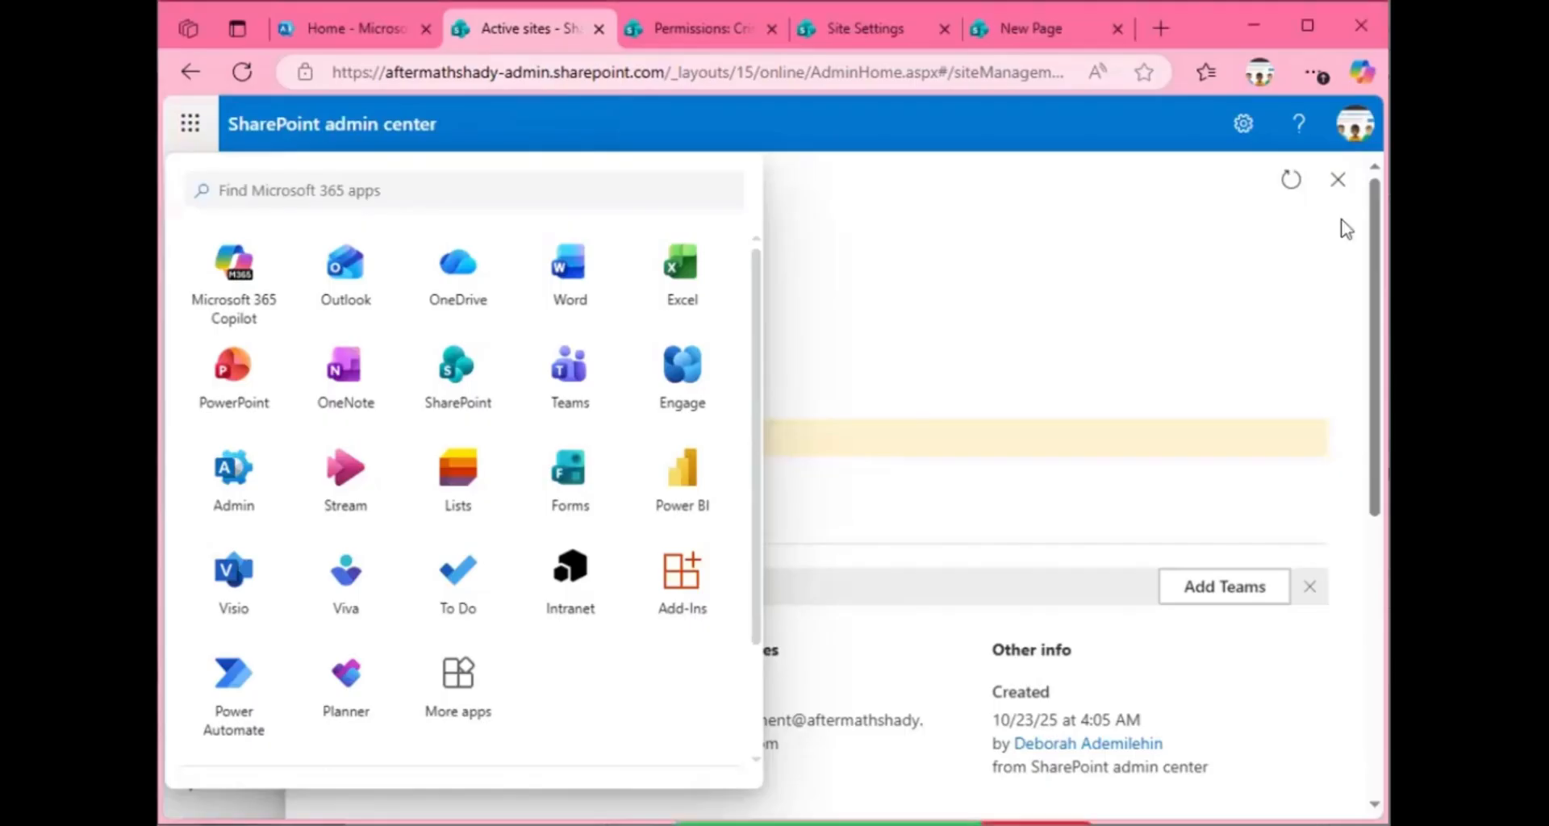
left_click(1337, 179)
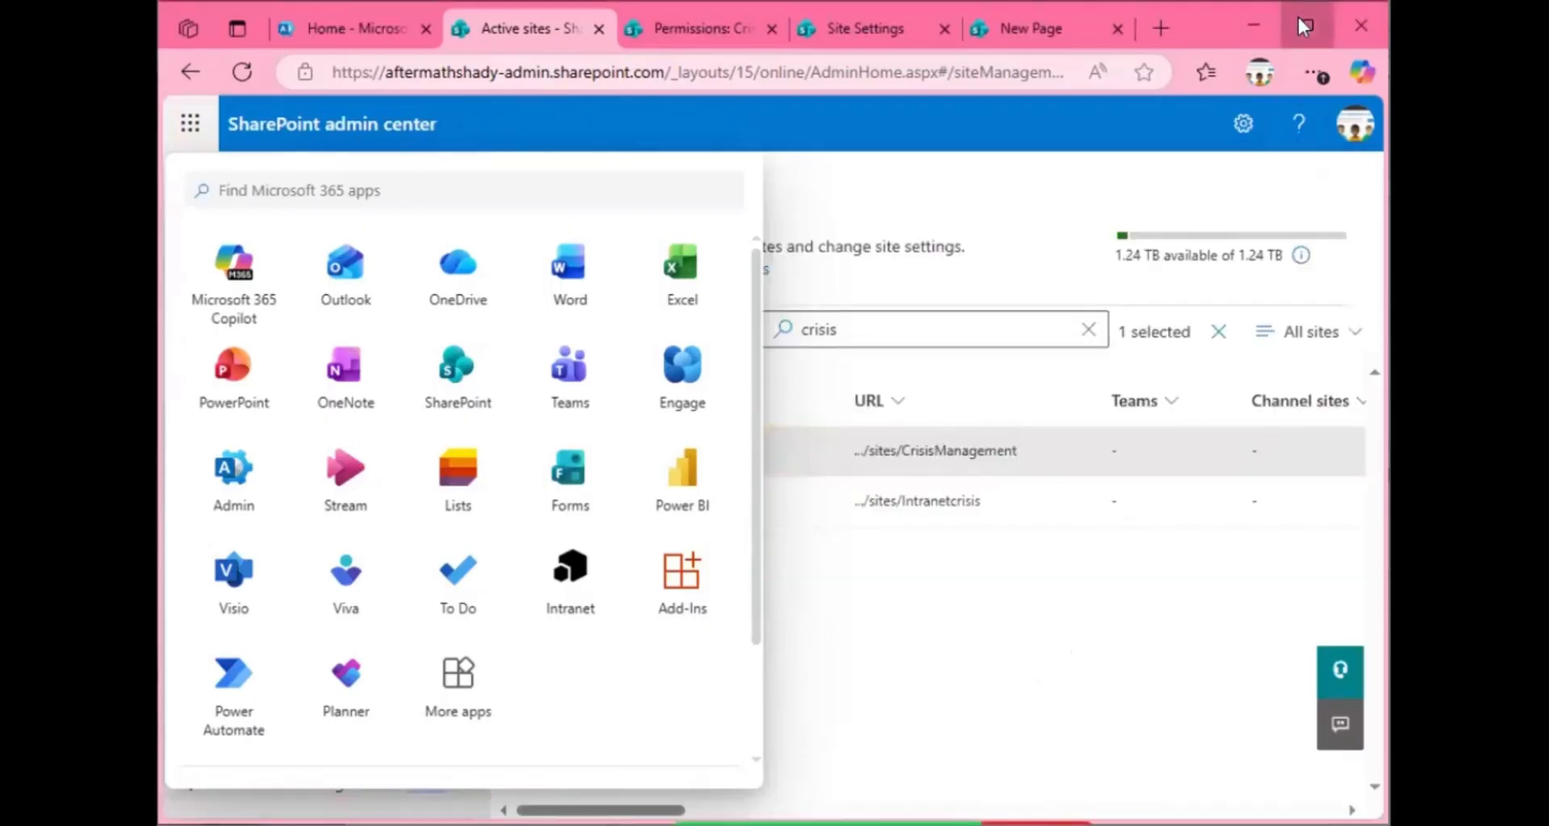
left_click(241, 73)
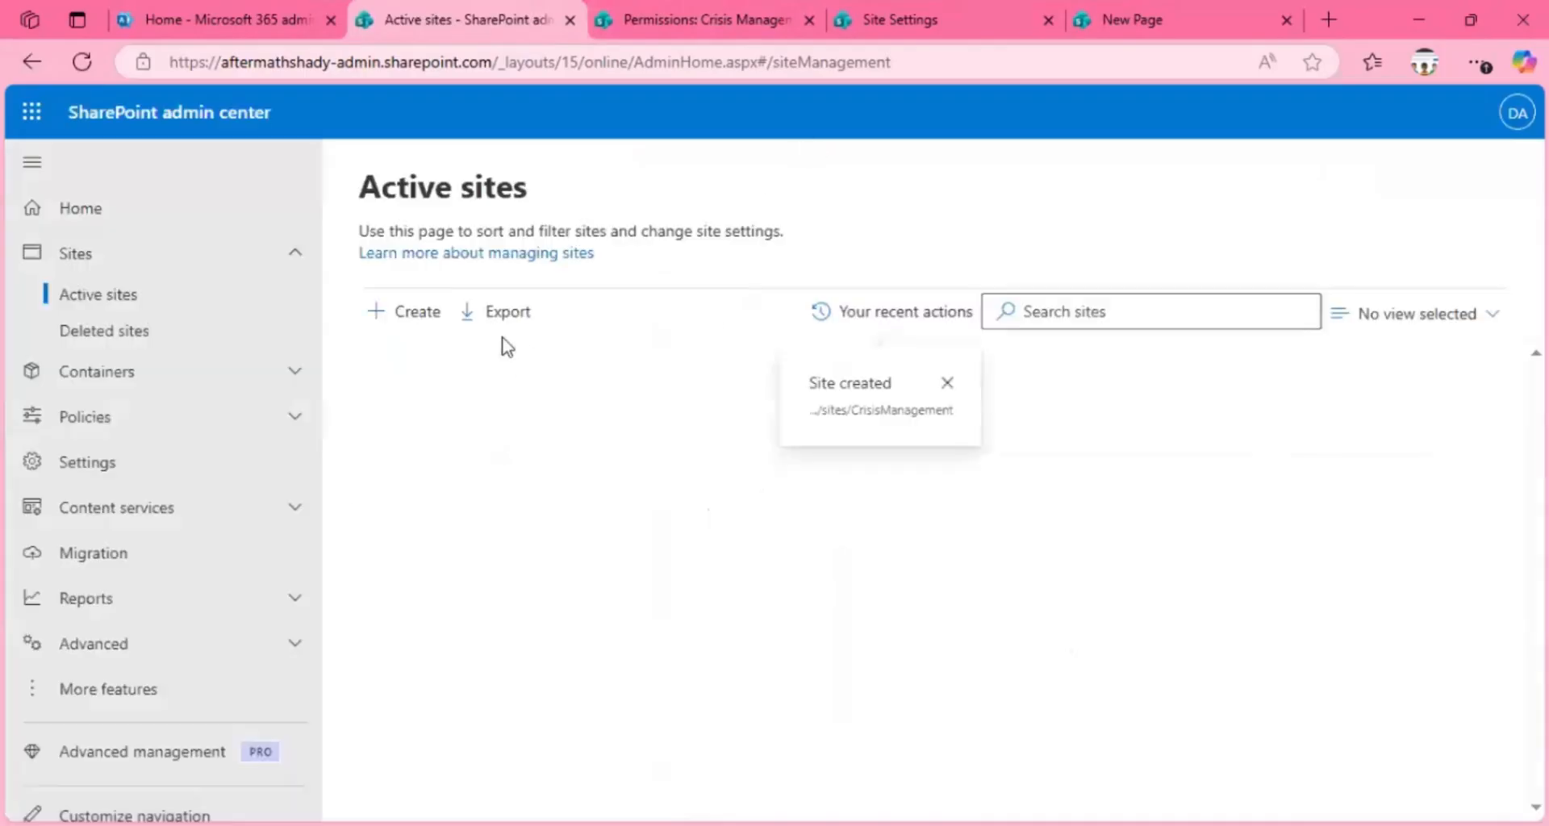
Step: Start creating a new communication site and browse the templates offered from Microsoft
left_click(409, 322)
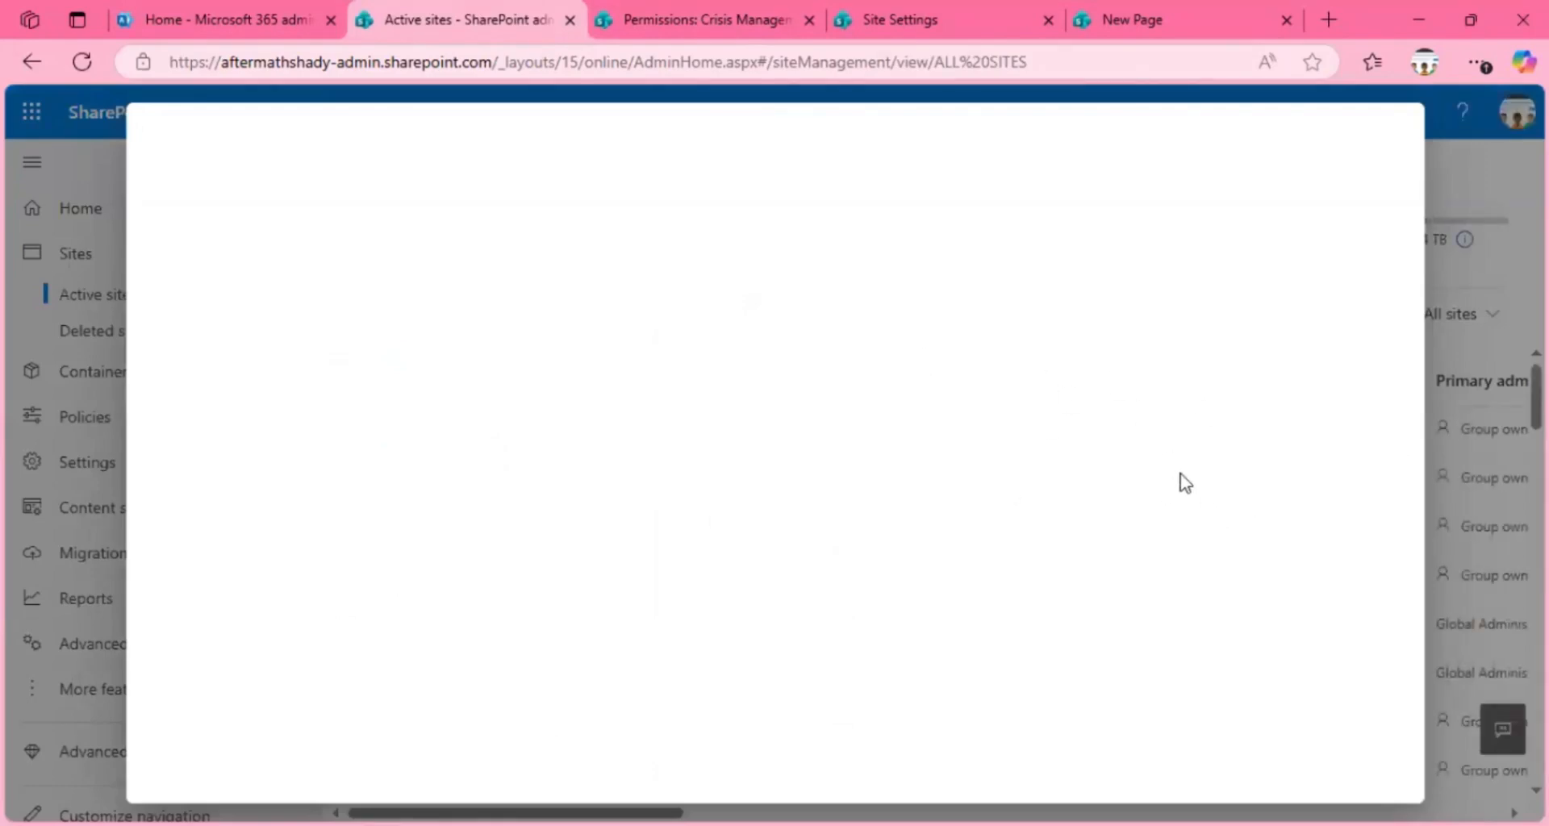
left_click(1139, 455)
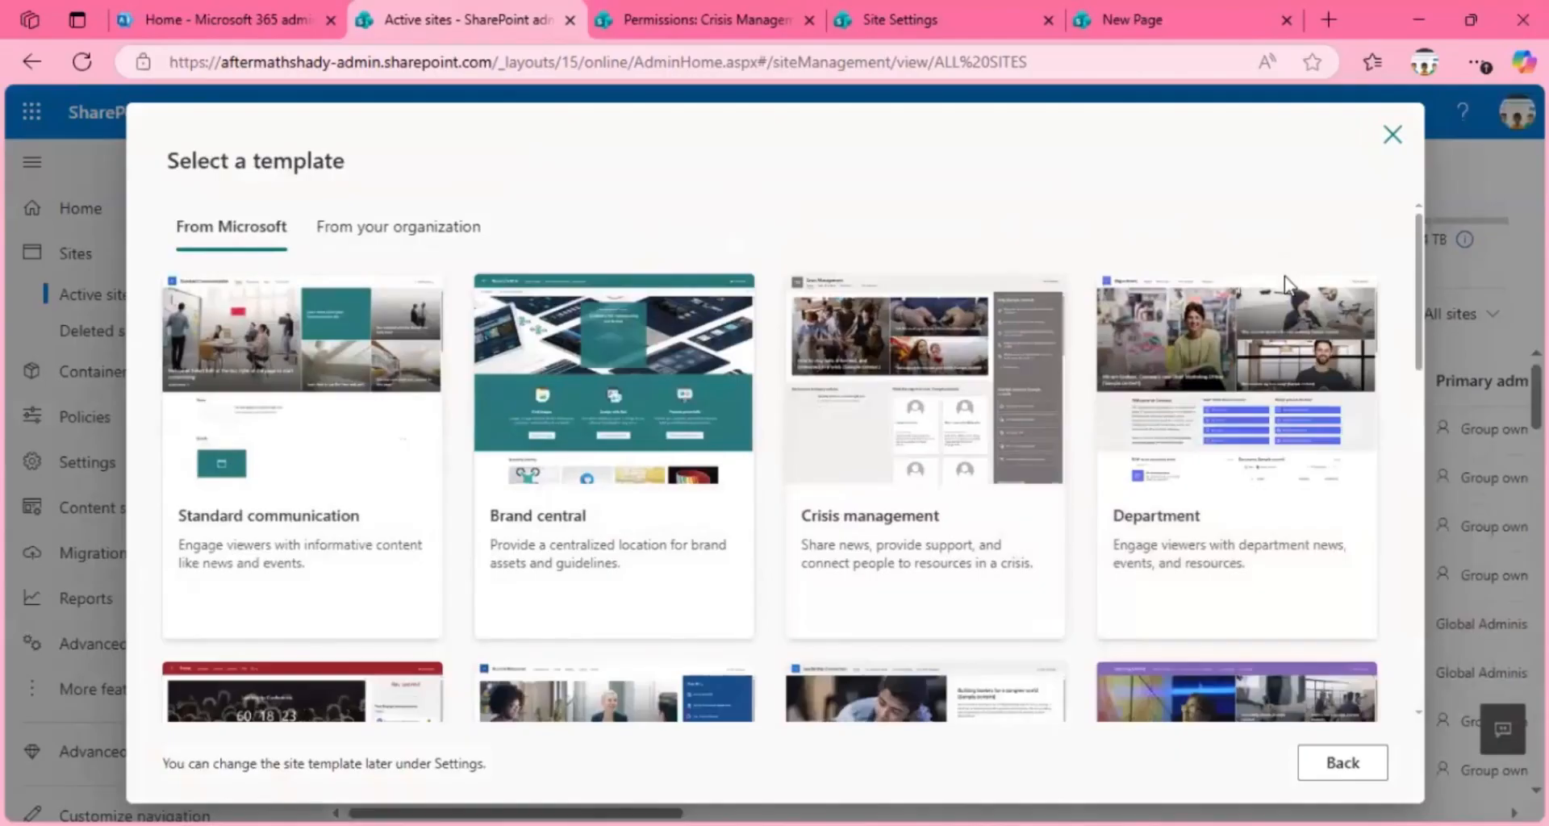
scroll(1405, 395, "down", 2)
scroll(1405, 395, "down", 10)
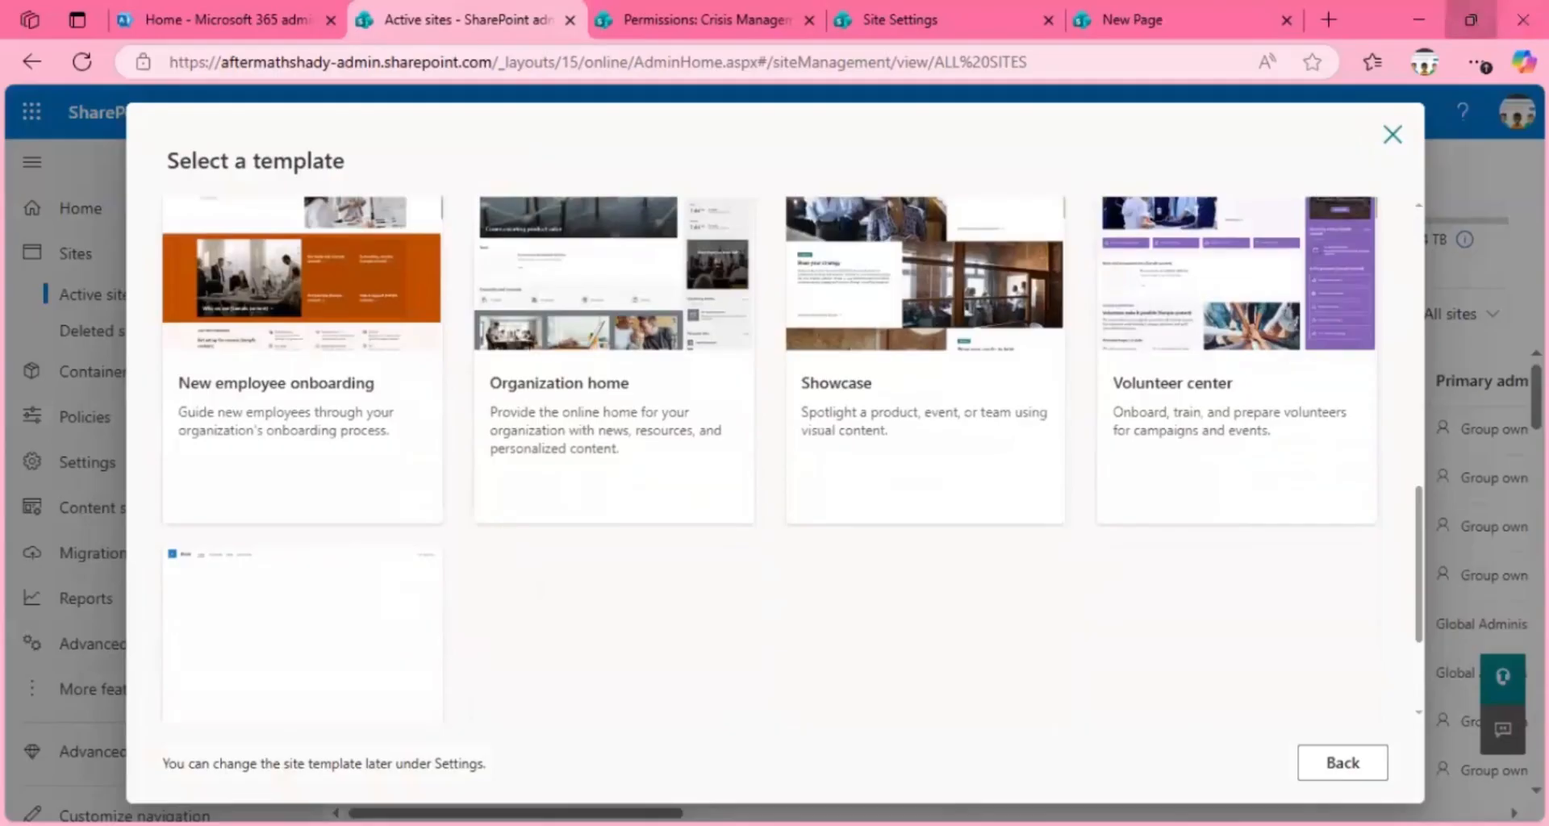
left_click(1471, 20)
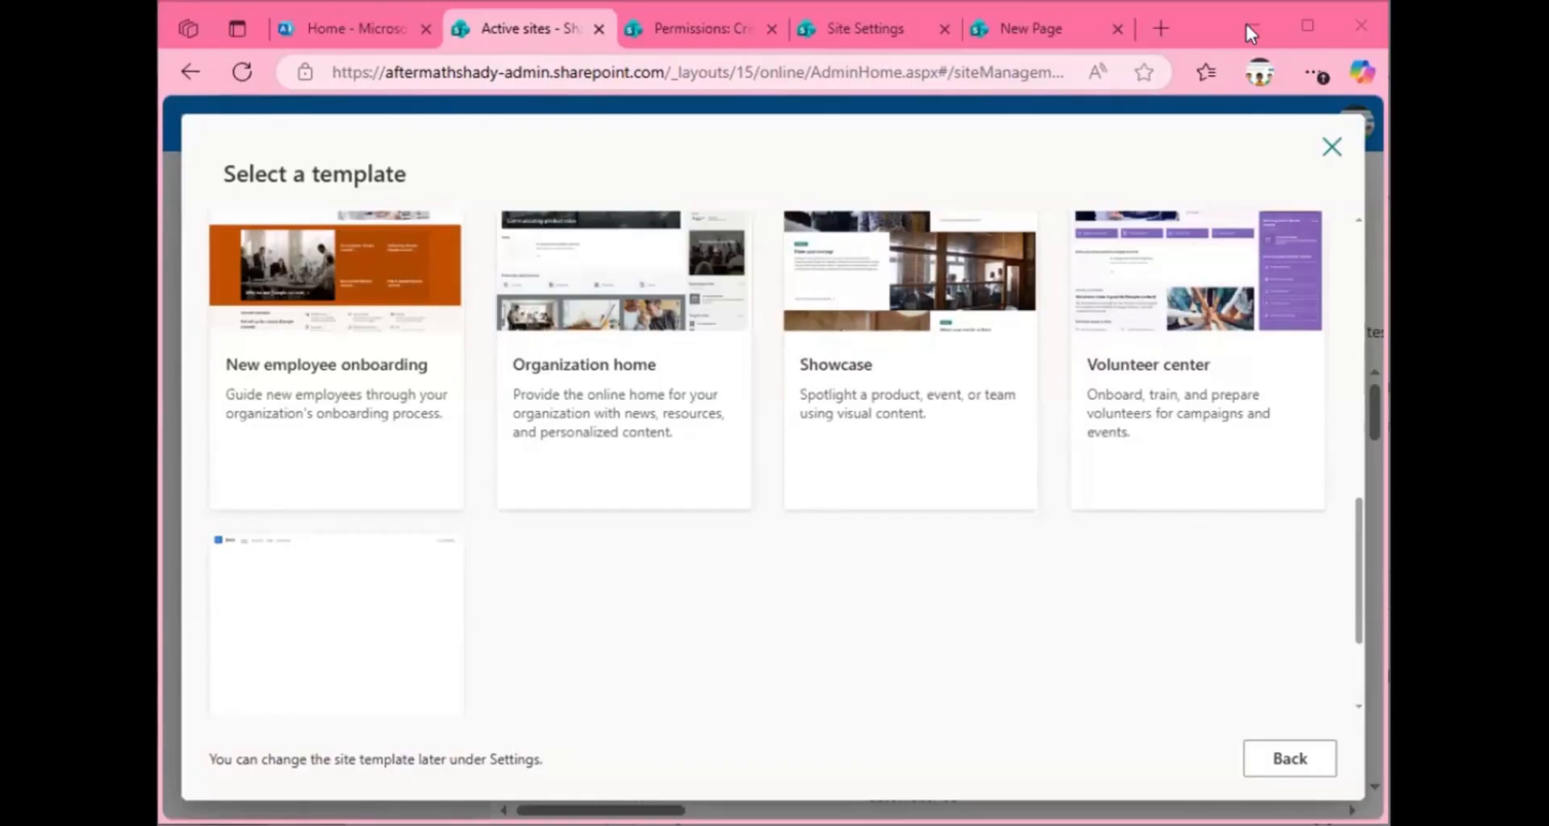
left_click(1302, 25)
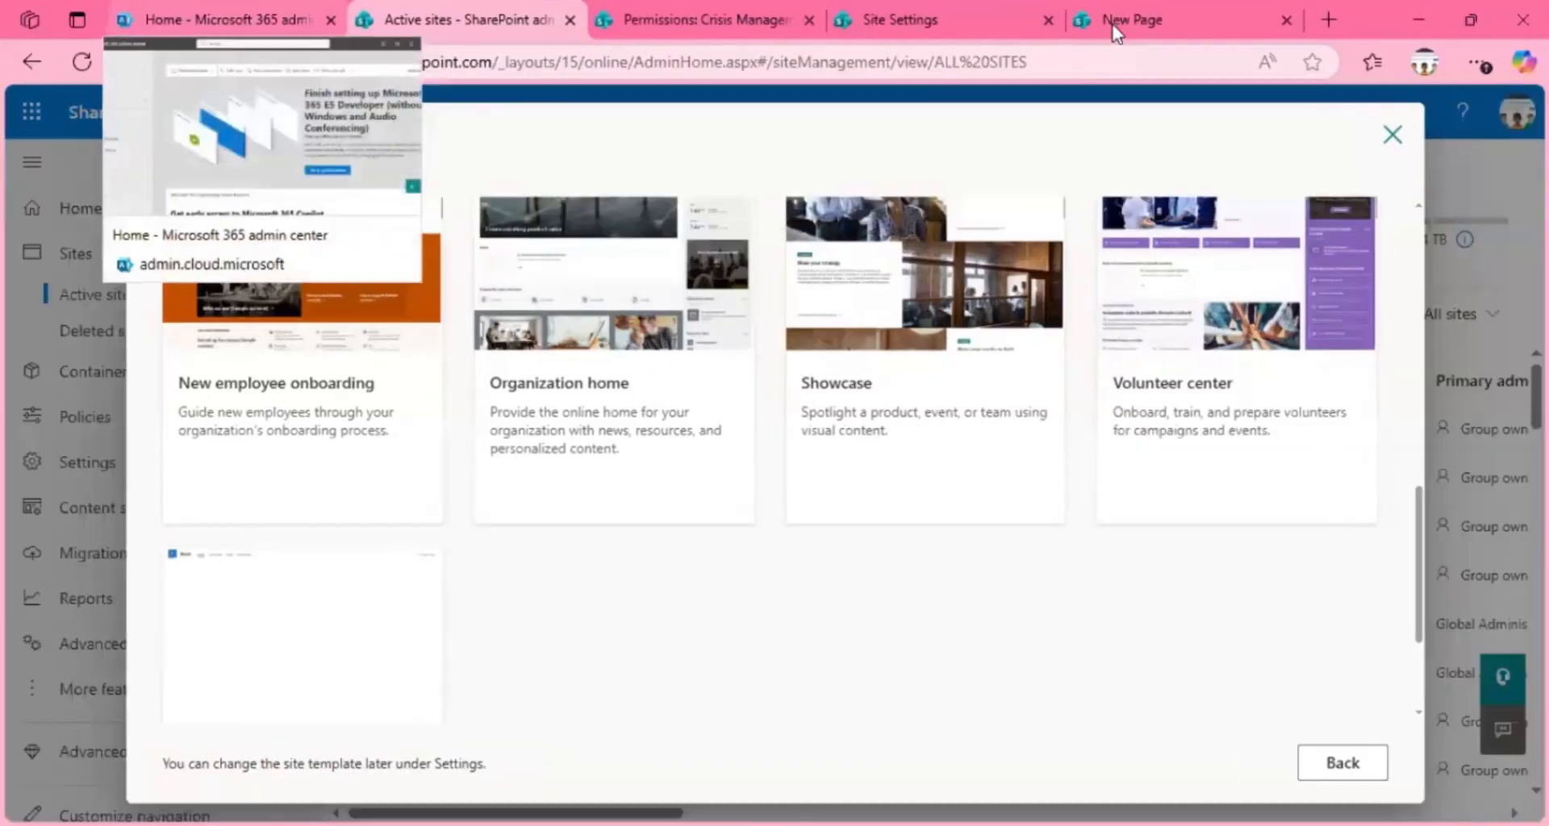